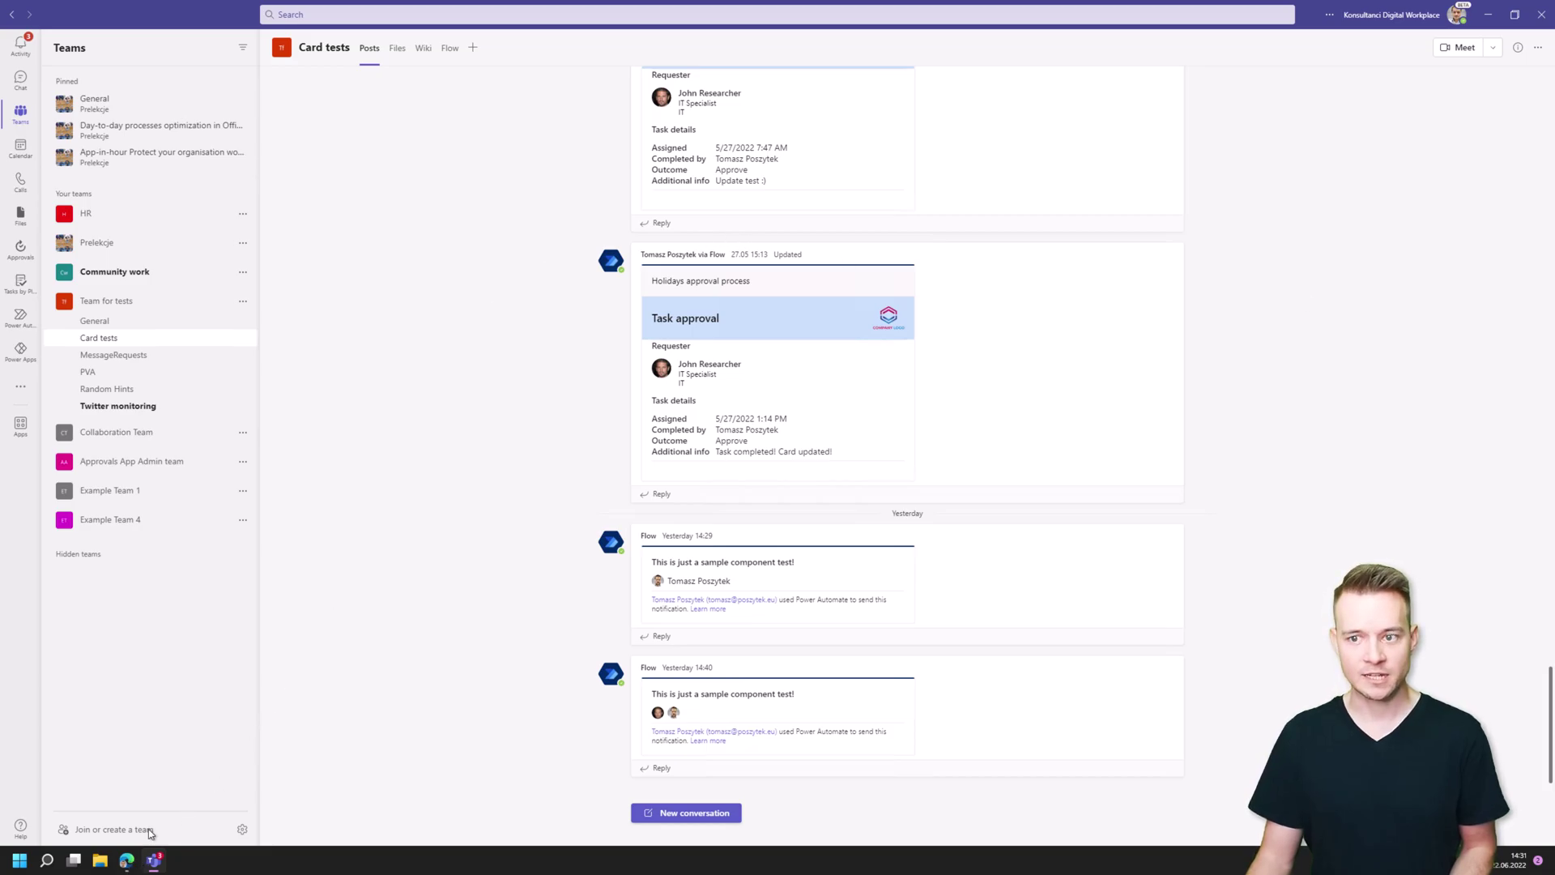
Switch to Power Automate and examine the channel name condition in the Filter array action
left_click(128, 862)
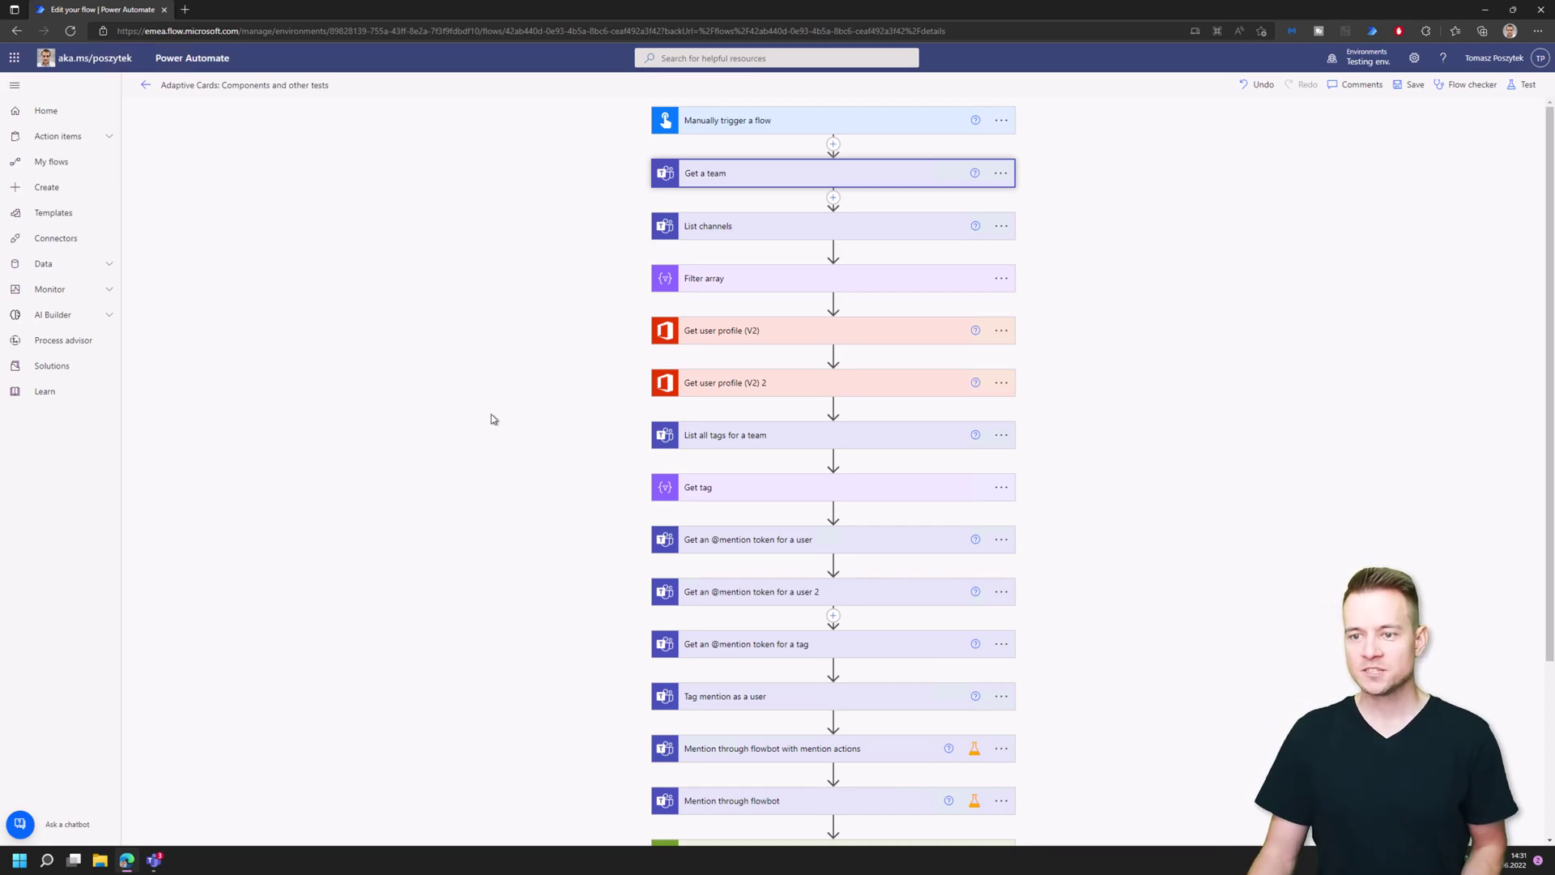
left_click(540, 261)
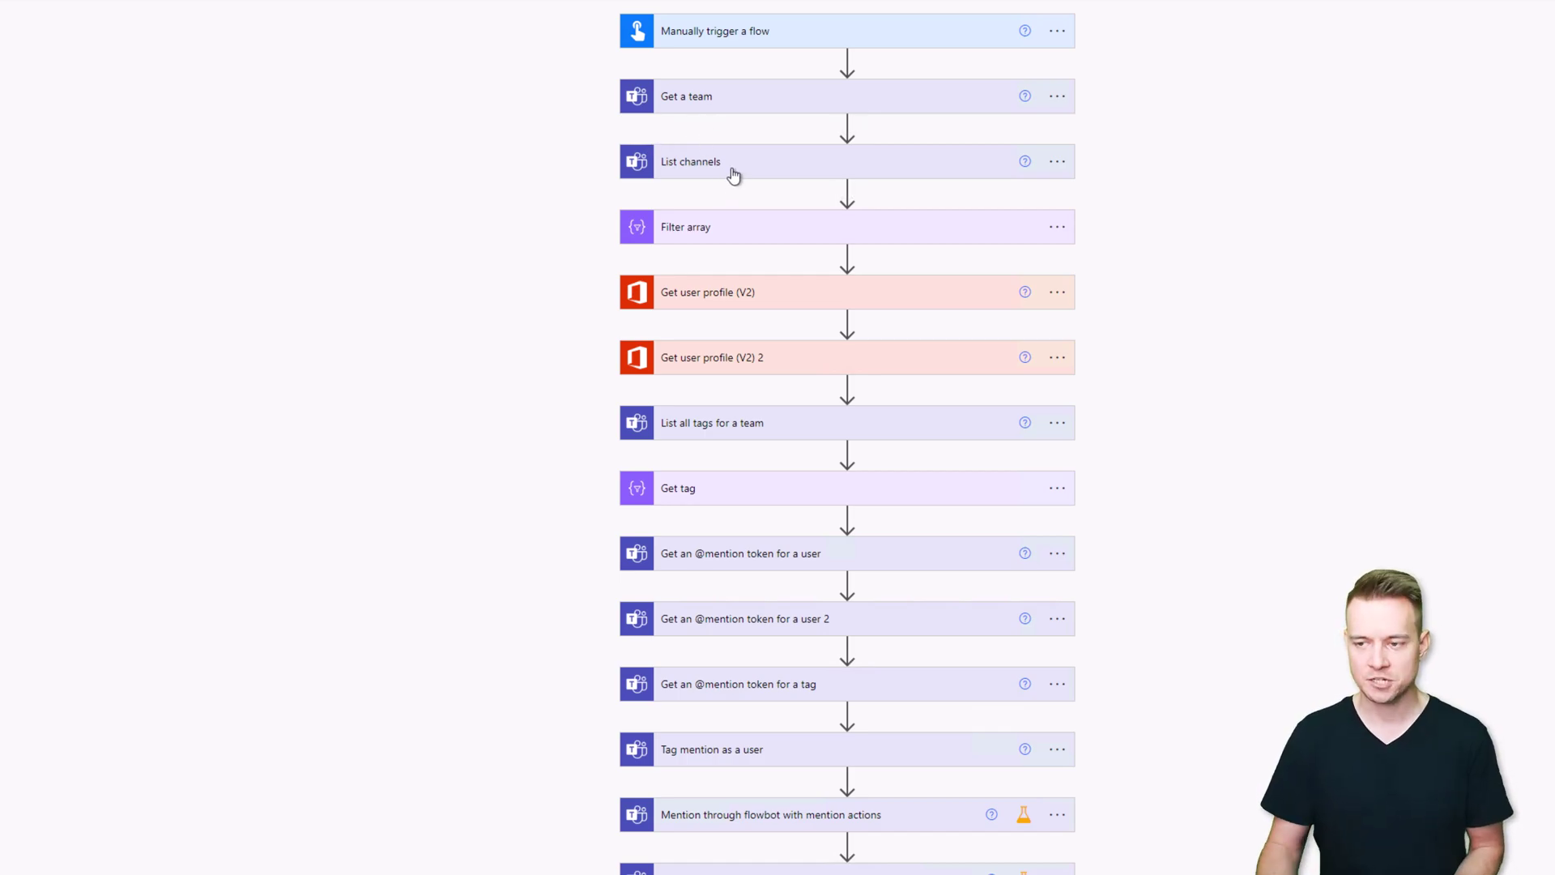
left_click(751, 235)
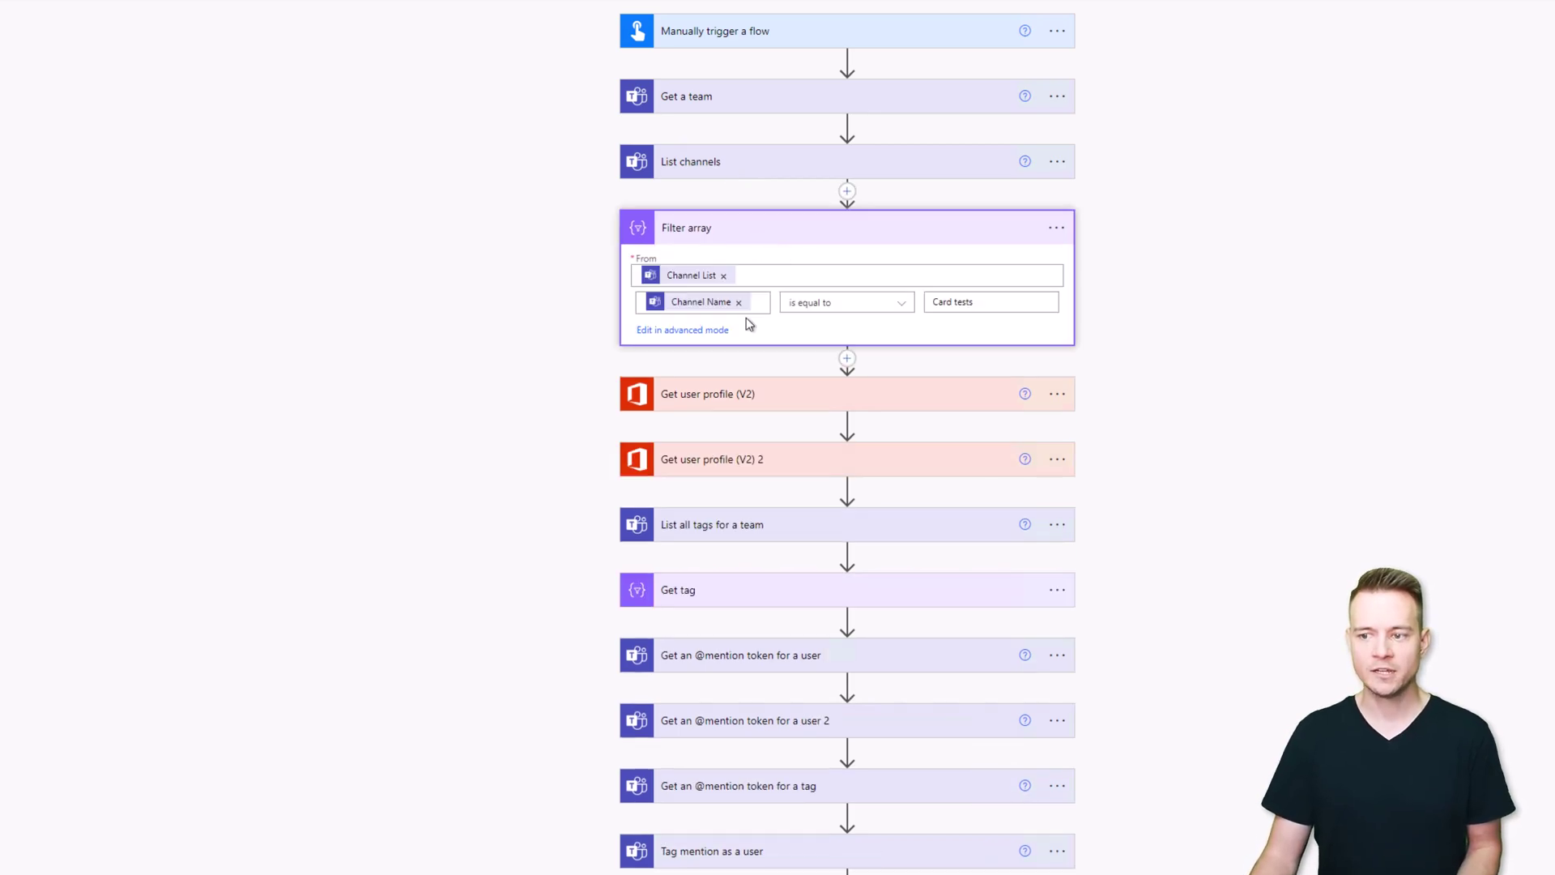
mouse_move(693, 314)
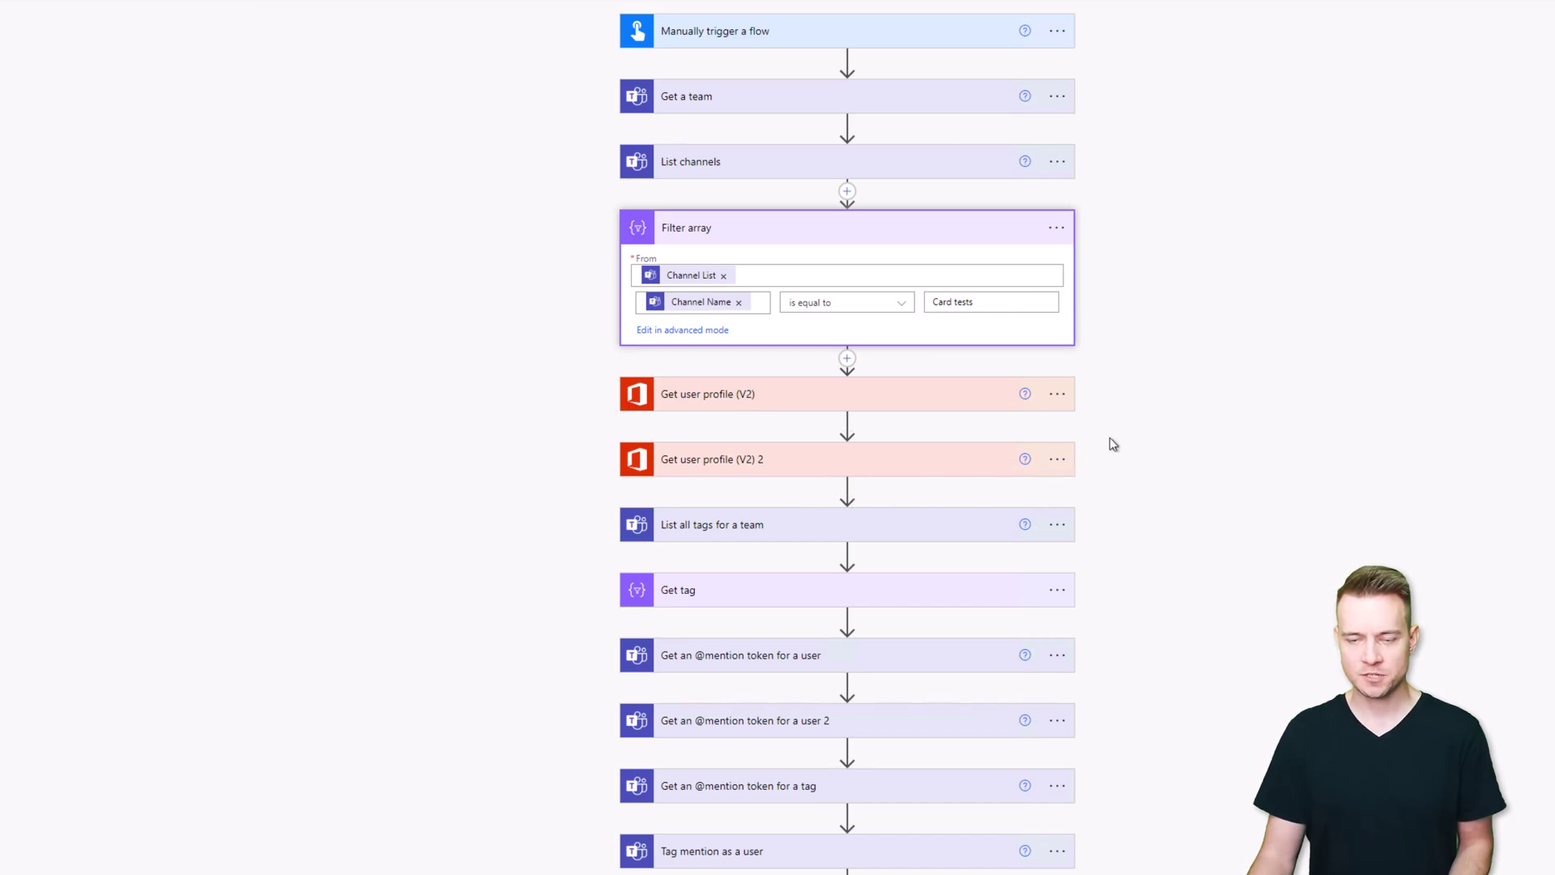
Expand the List all tags for a team and Get tag actions to review the team and tag name filter
scroll(1112, 444, "down", 3)
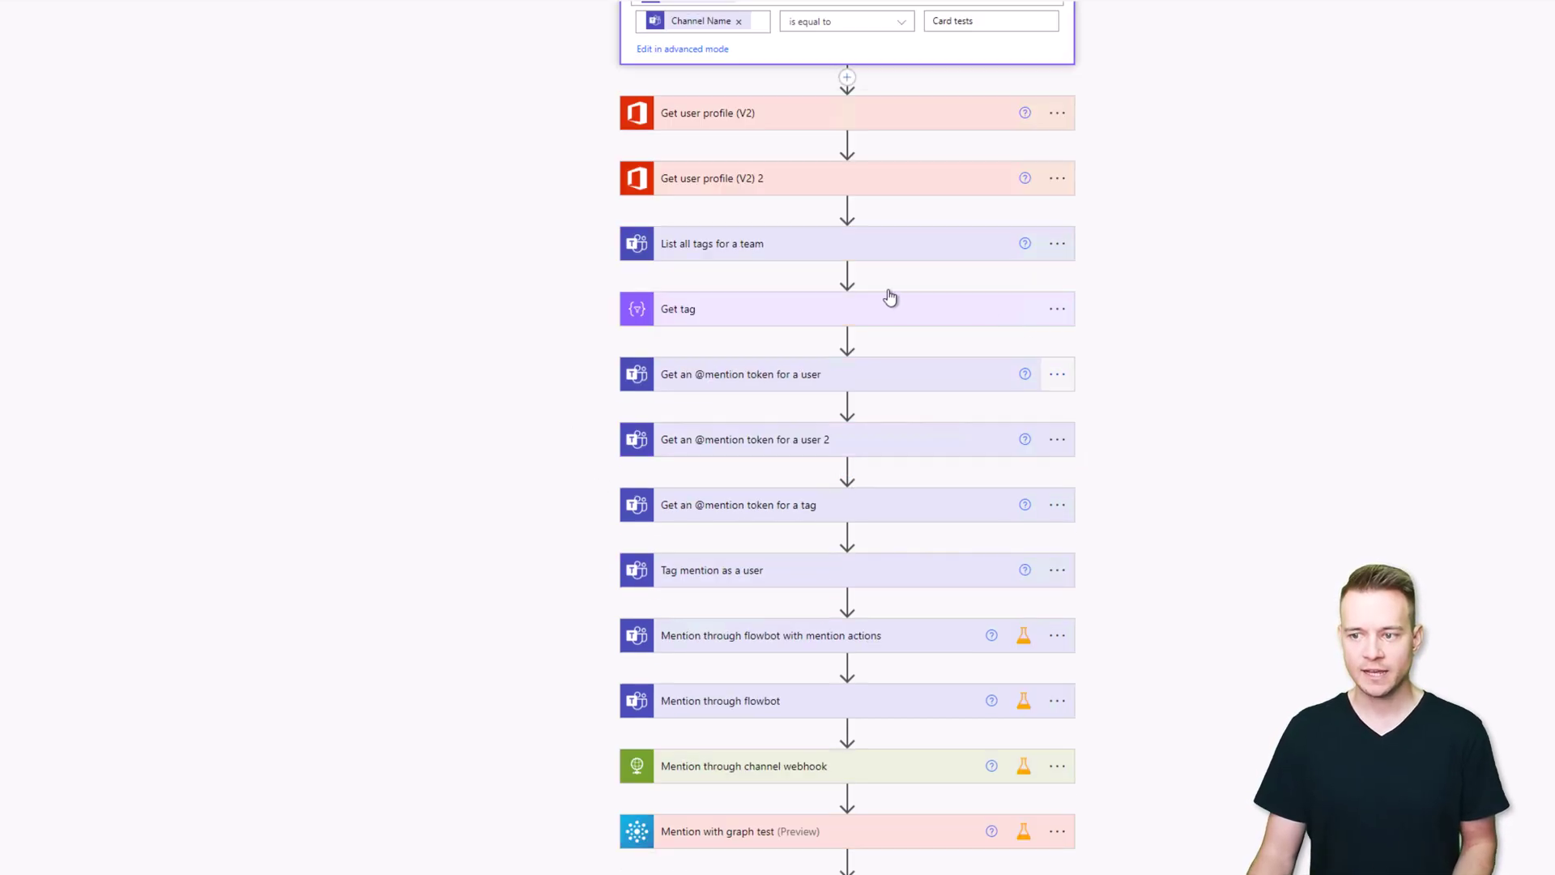
left_click(778, 250)
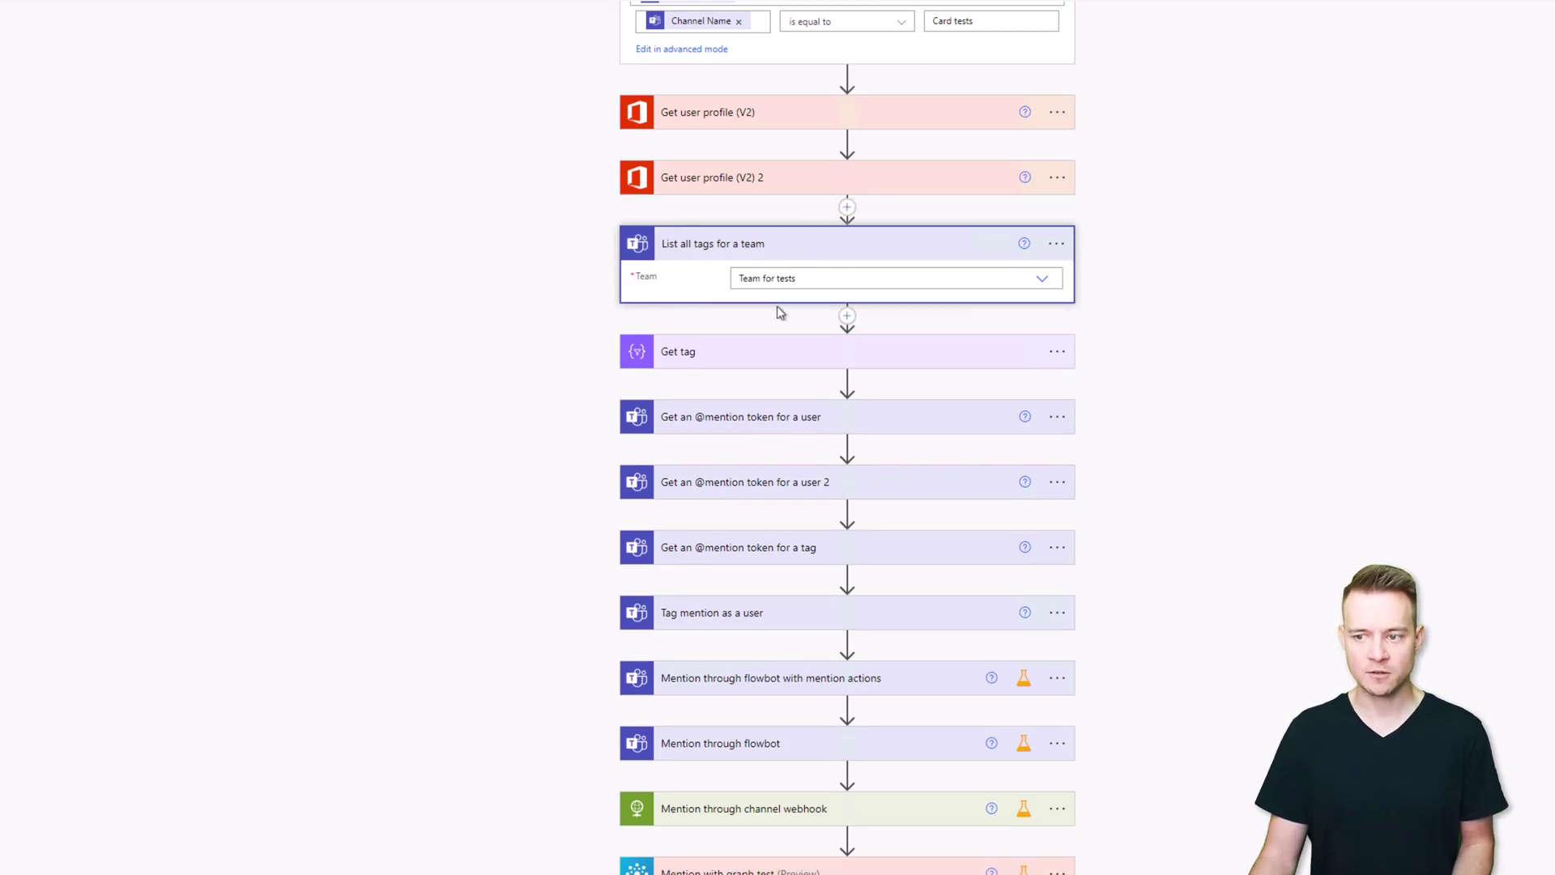
left_click(784, 354)
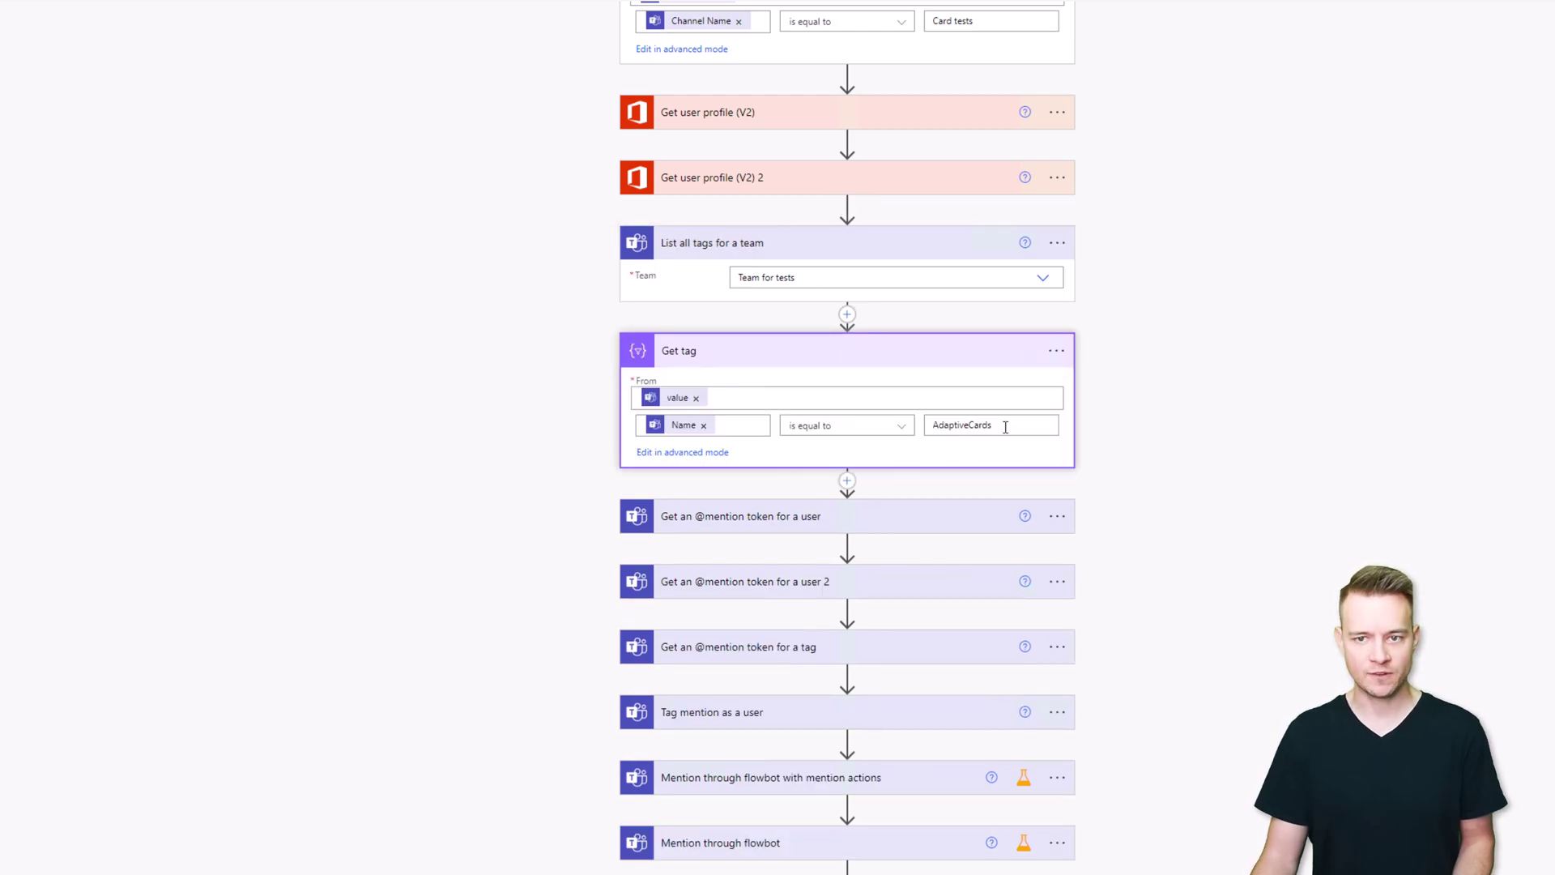
scroll(1123, 461, "down", 2)
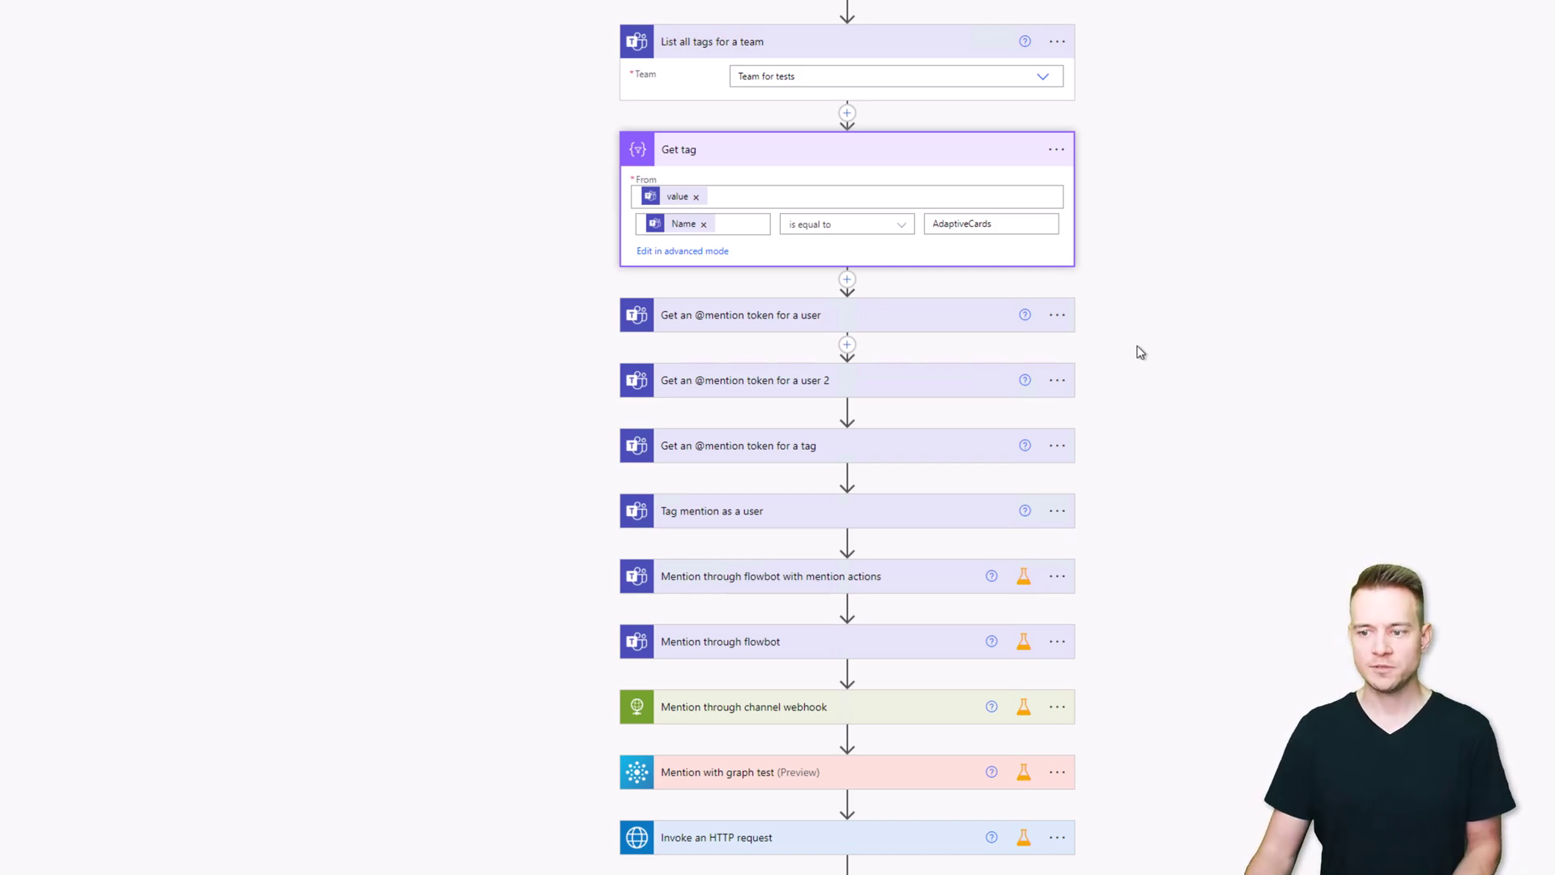
left_click(757, 324)
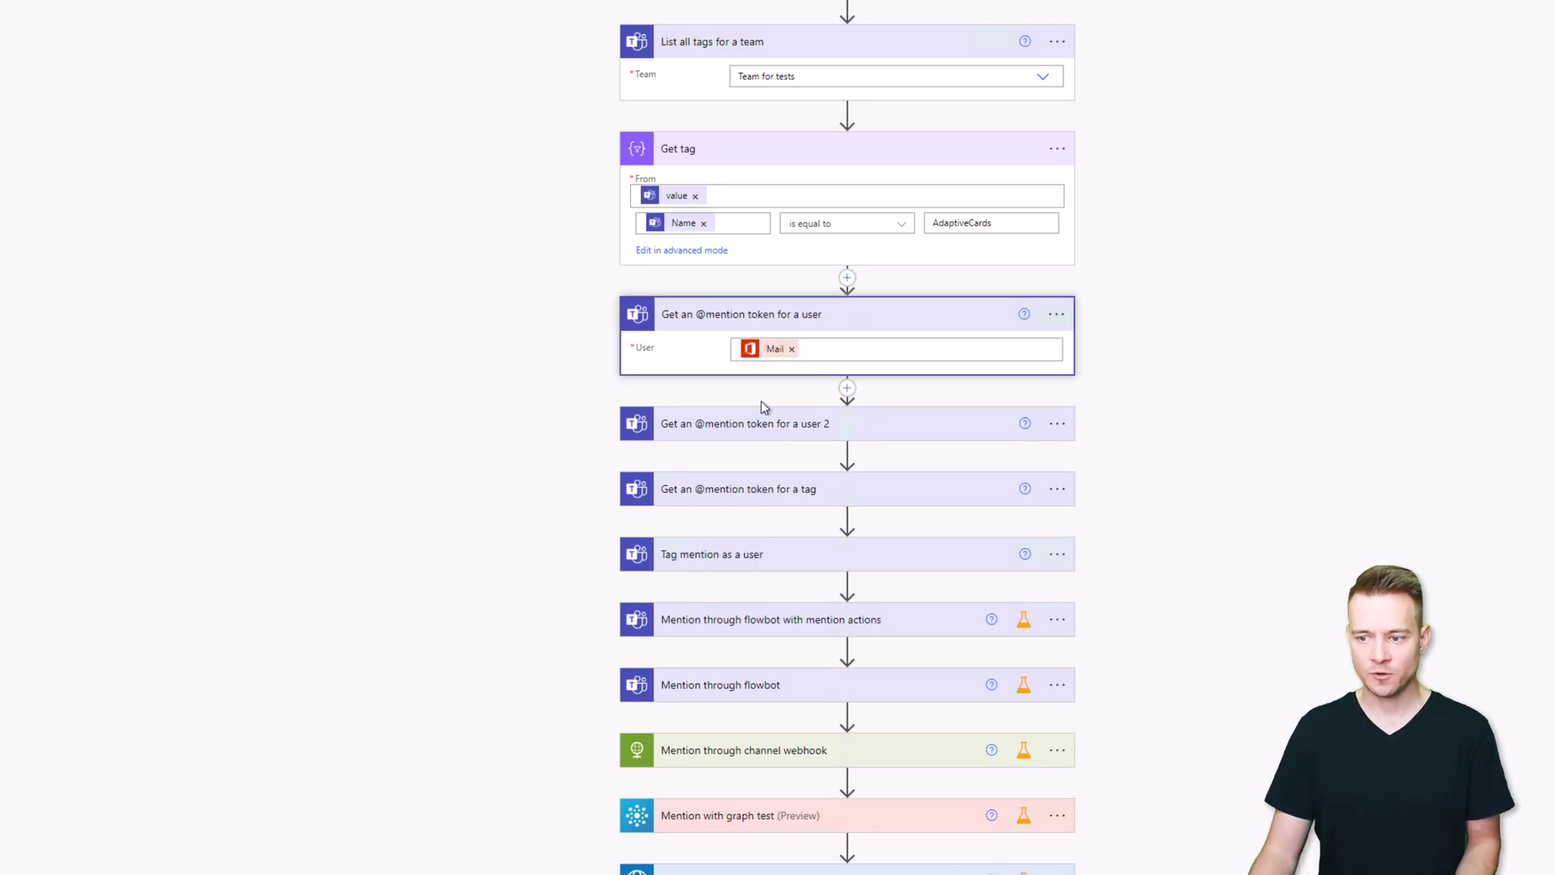
left_click(773, 505)
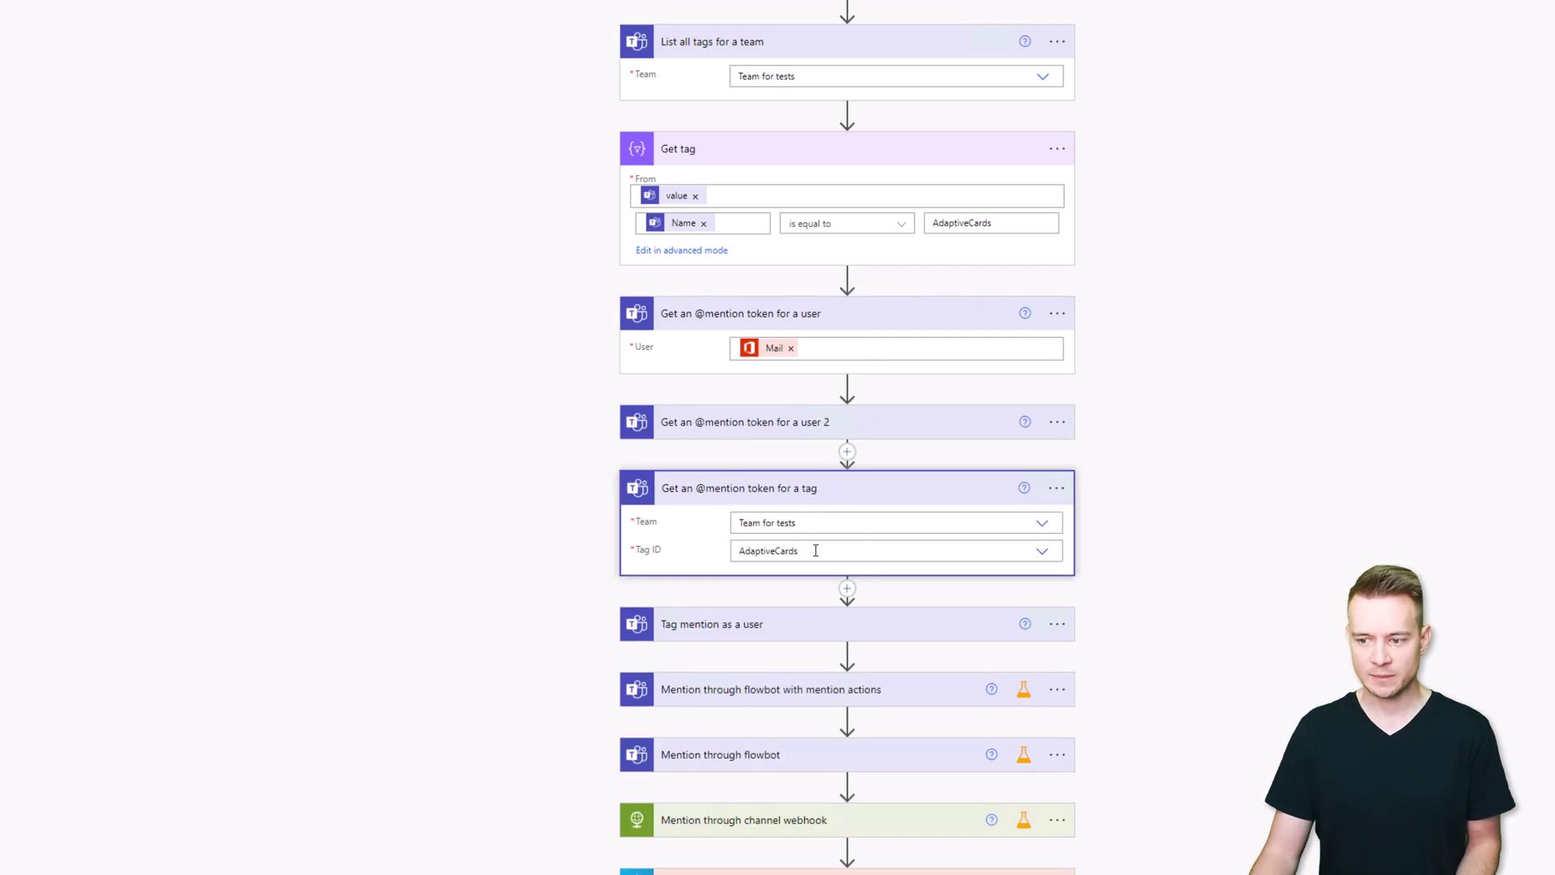
left_click(722, 623)
scroll(426, 521, "down", 3)
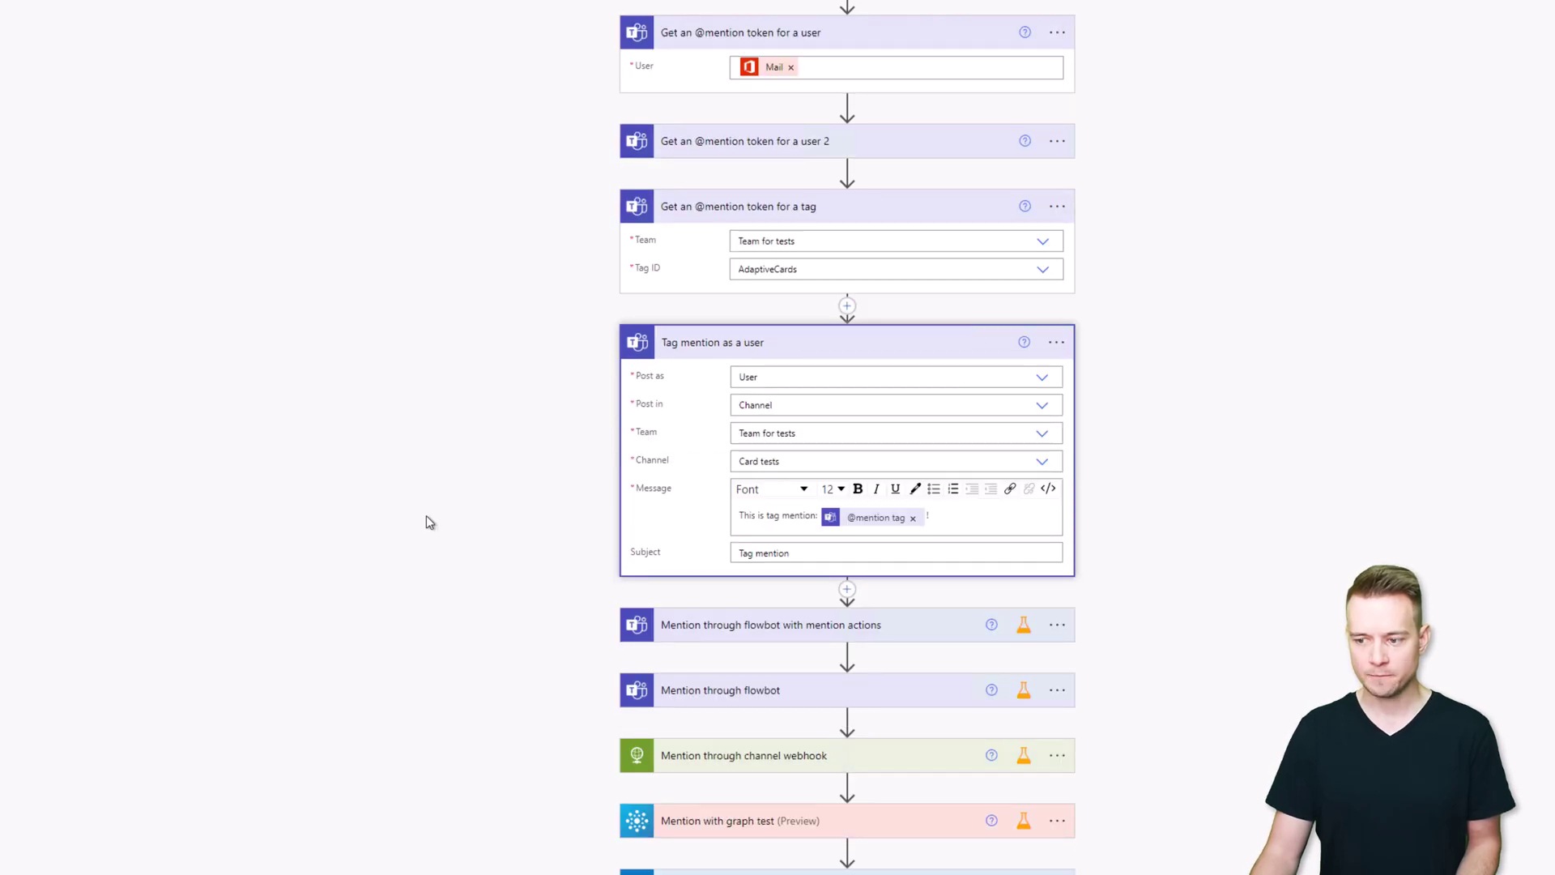
scroll(771, 580, "down", 2)
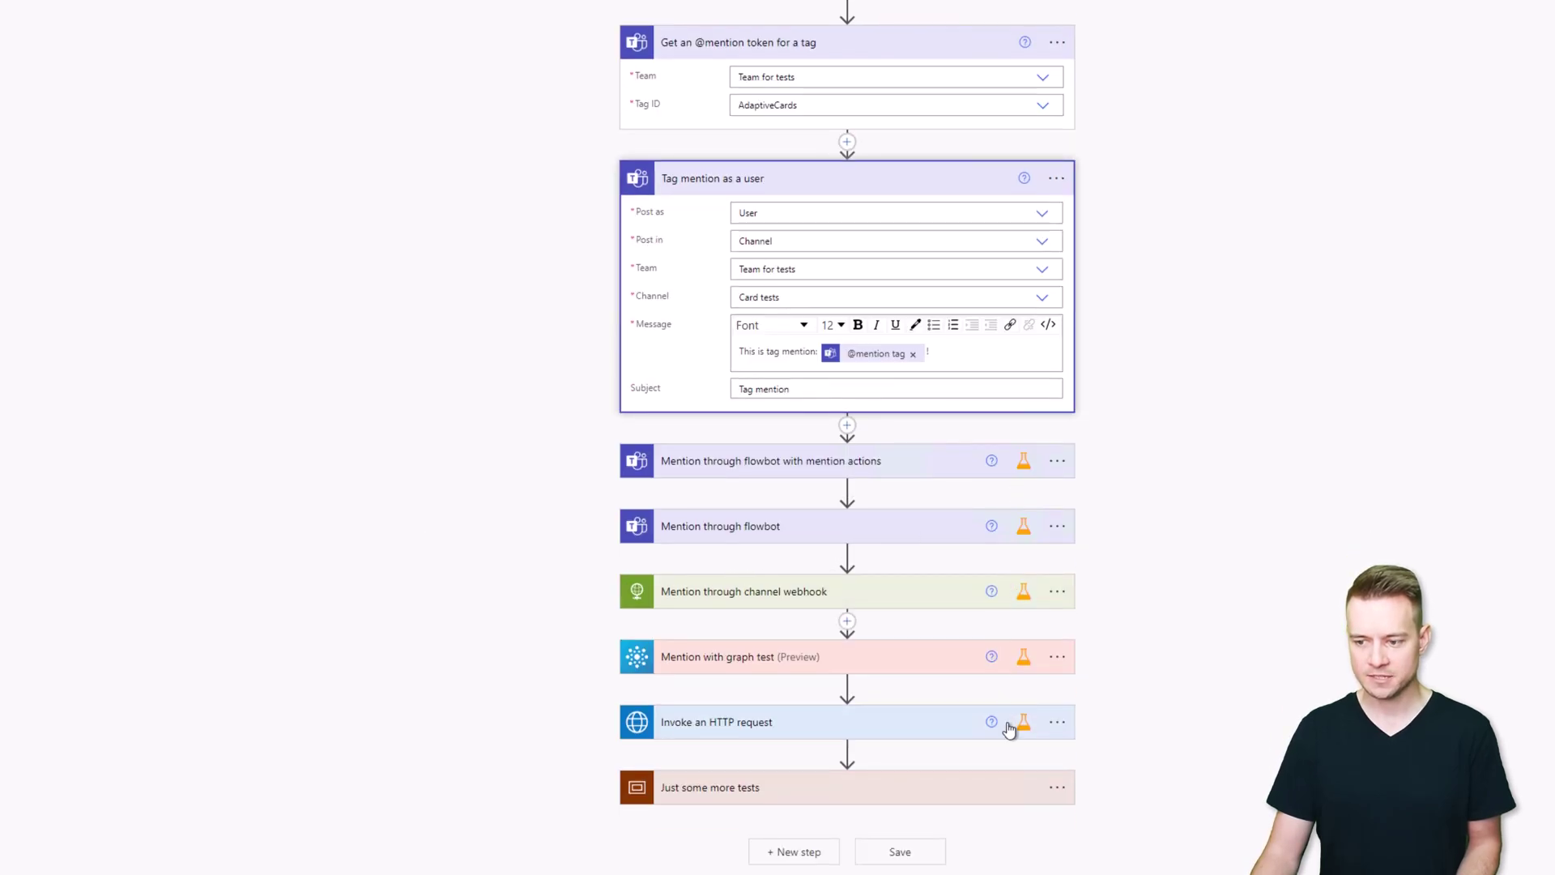
Test the flow automatically with a recently used trigger
mouse_move(1011, 732)
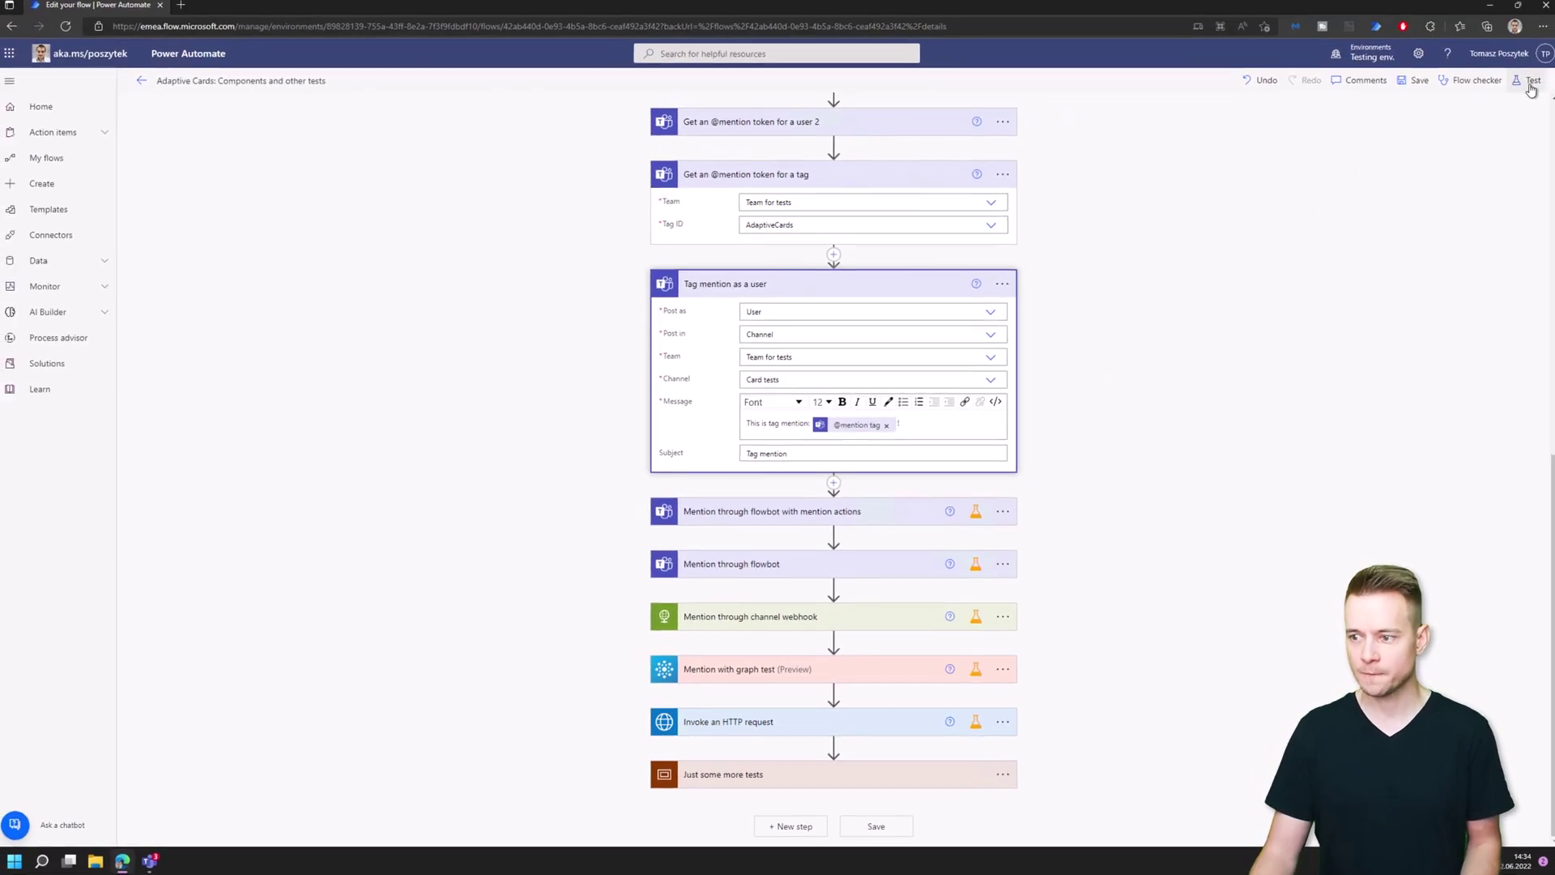
left_click(1531, 81)
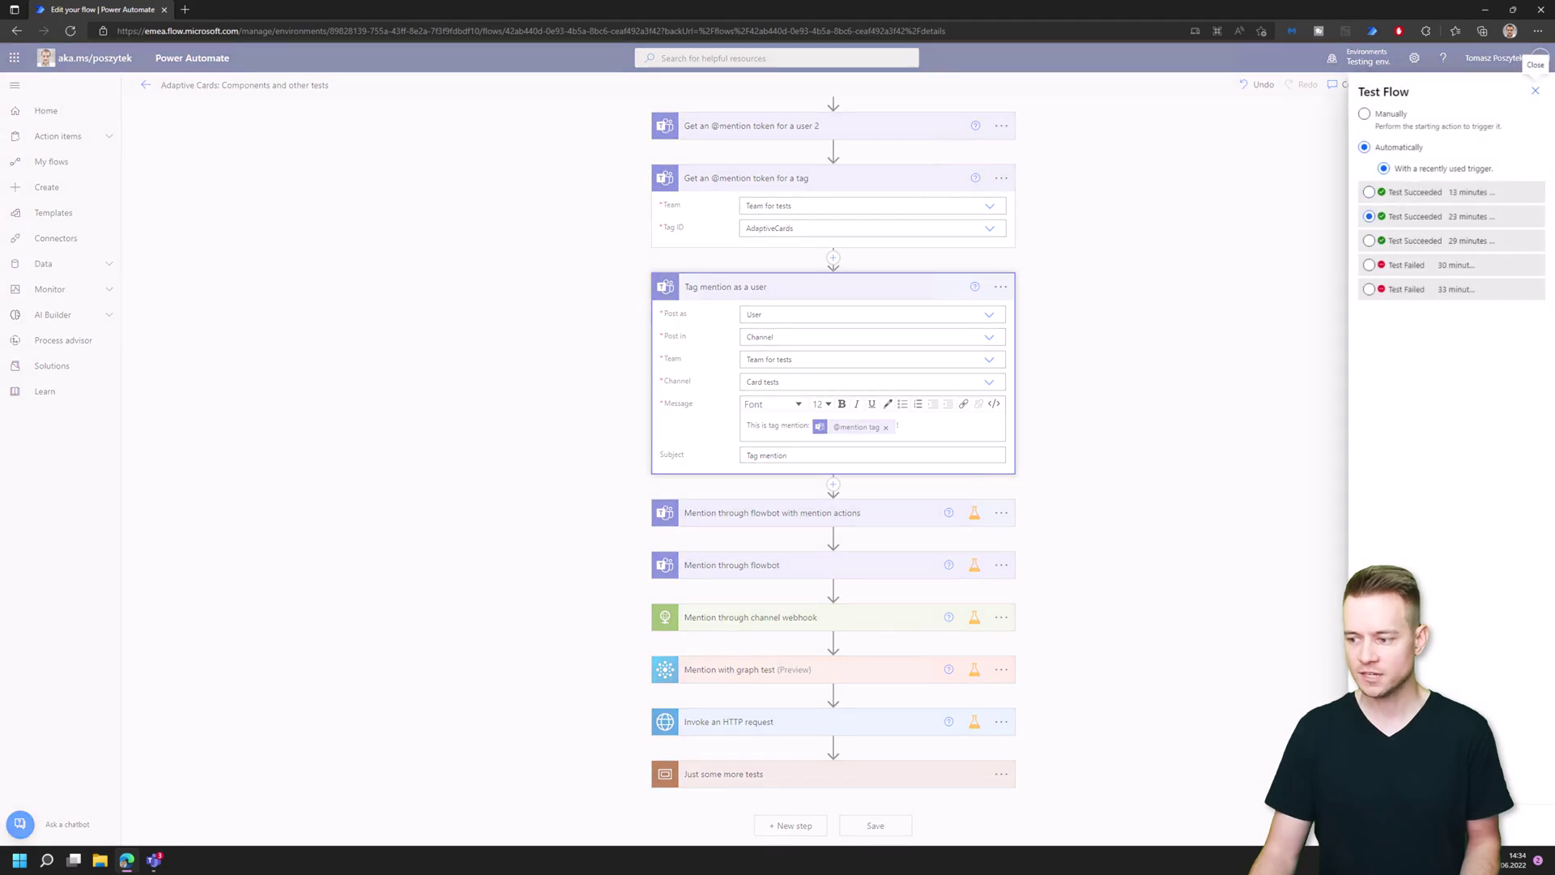
left_click(1209, 567)
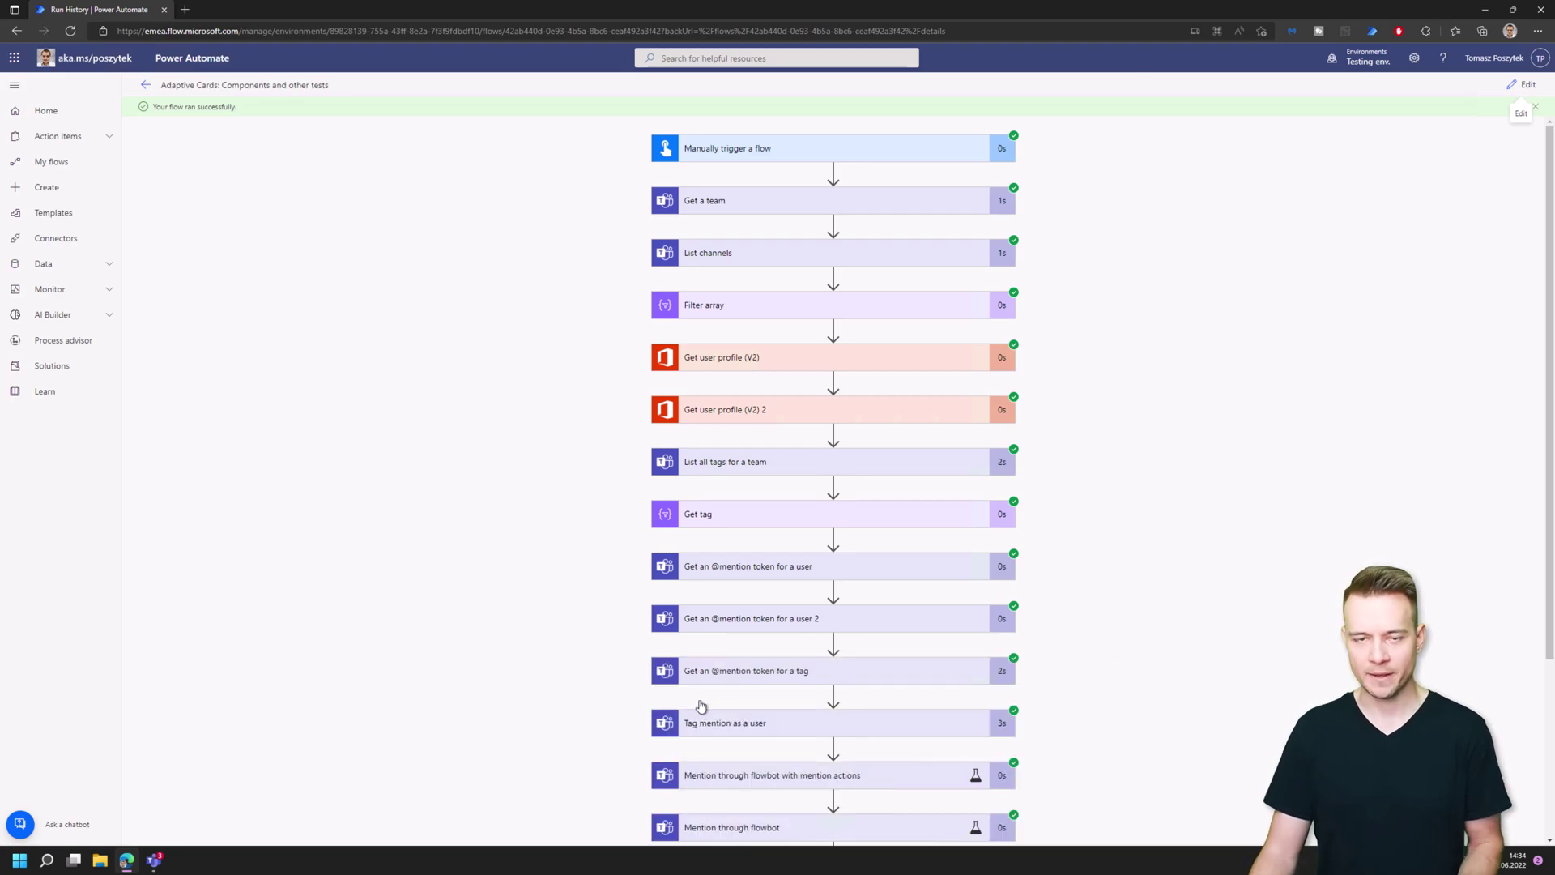
Switch to Teams and examine the Tag mention post in the Card tests channel, including the AdaptiveCards tag details
left_click(154, 860)
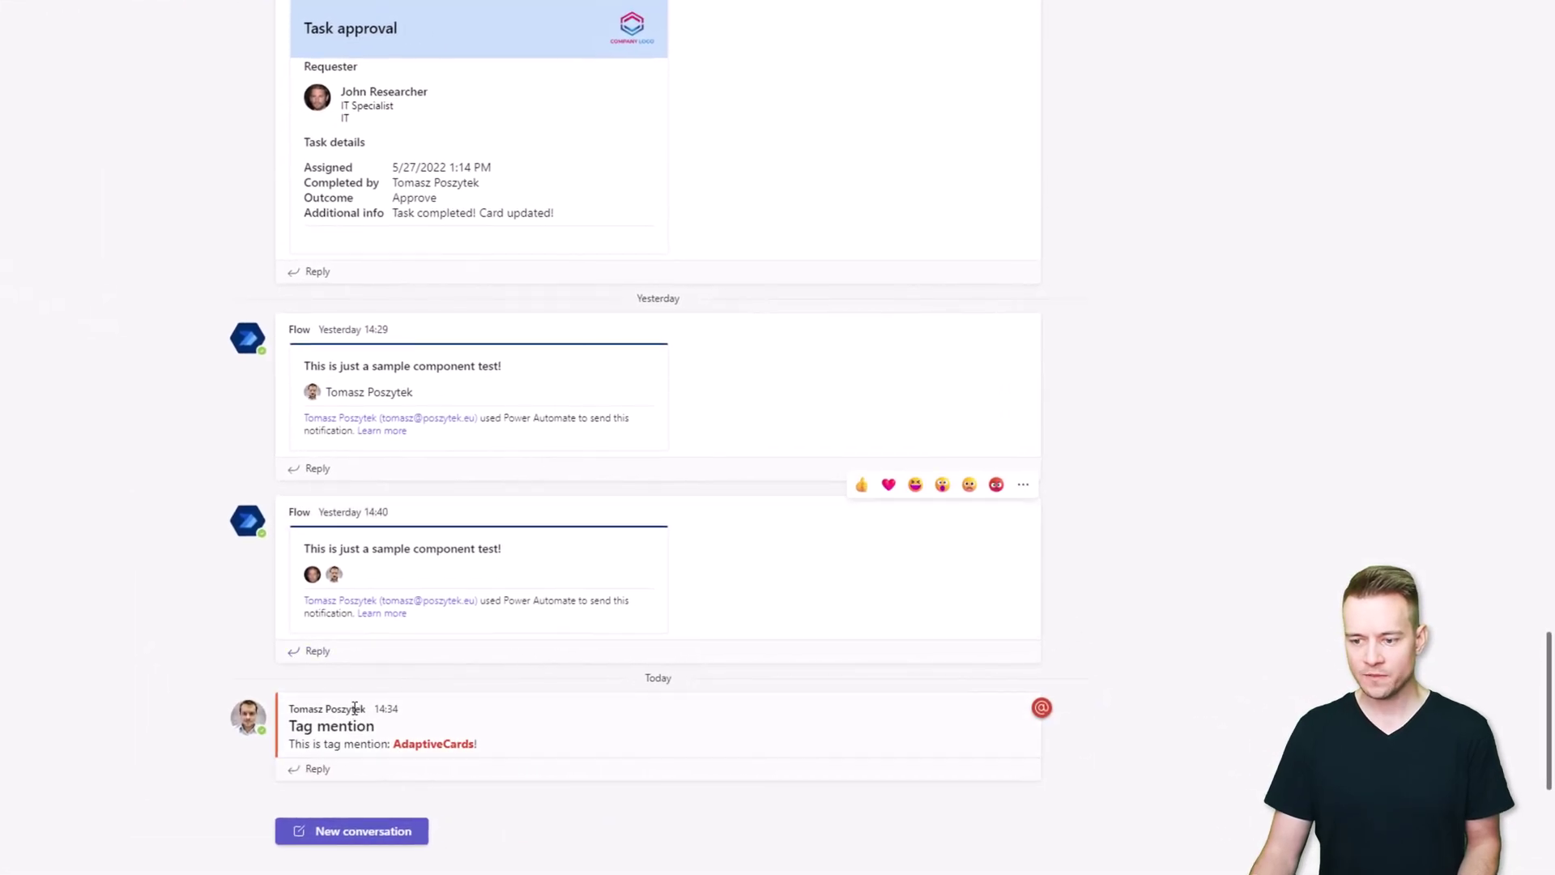
left_click(396, 736)
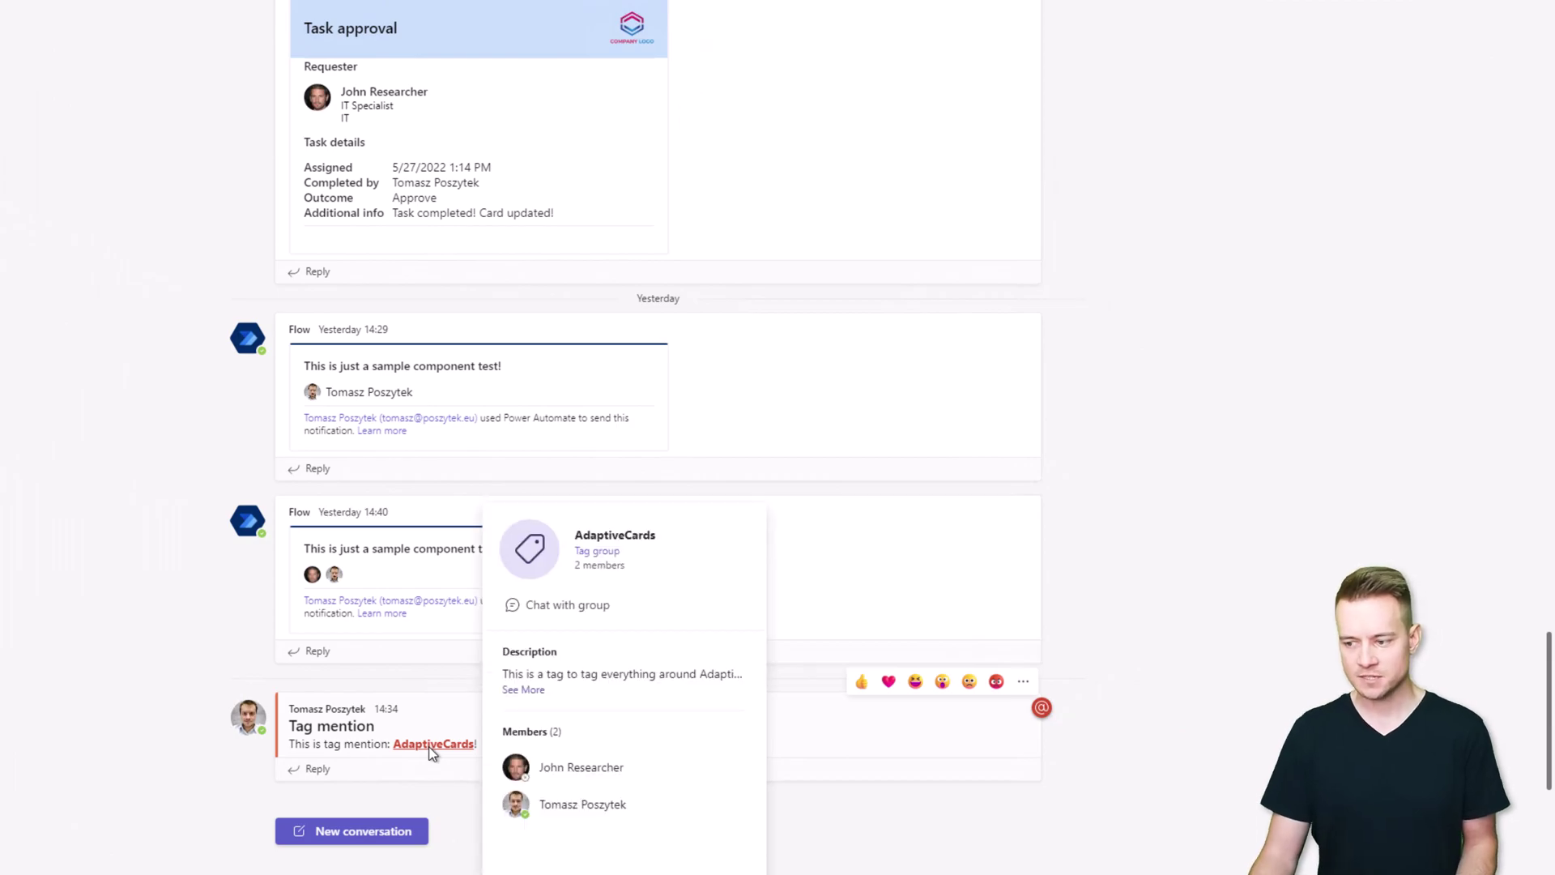
left_click(1045, 710)
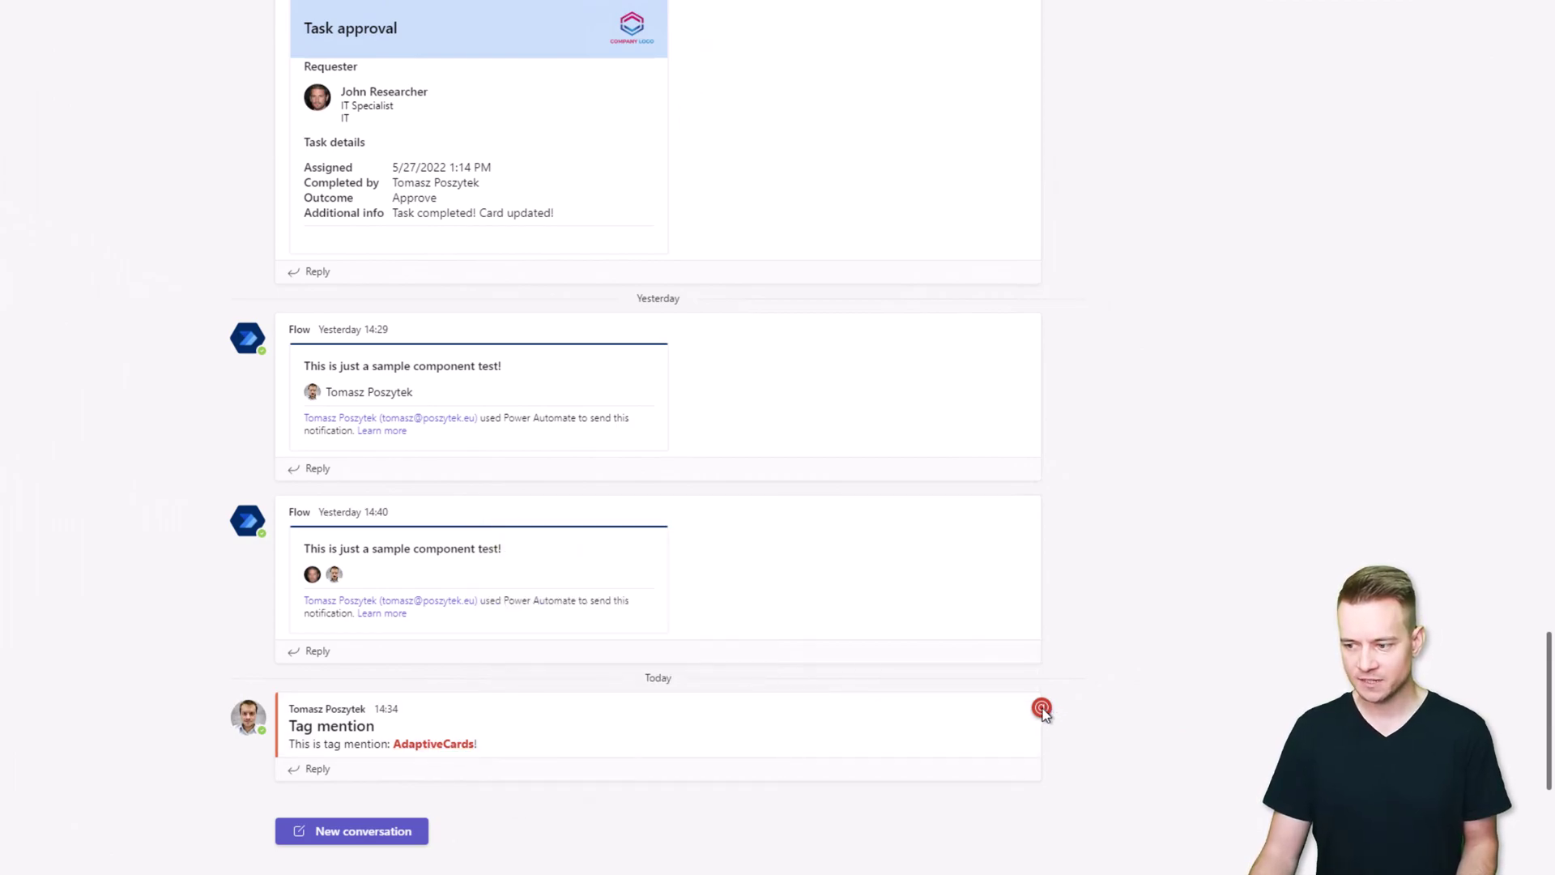
left_click(425, 744)
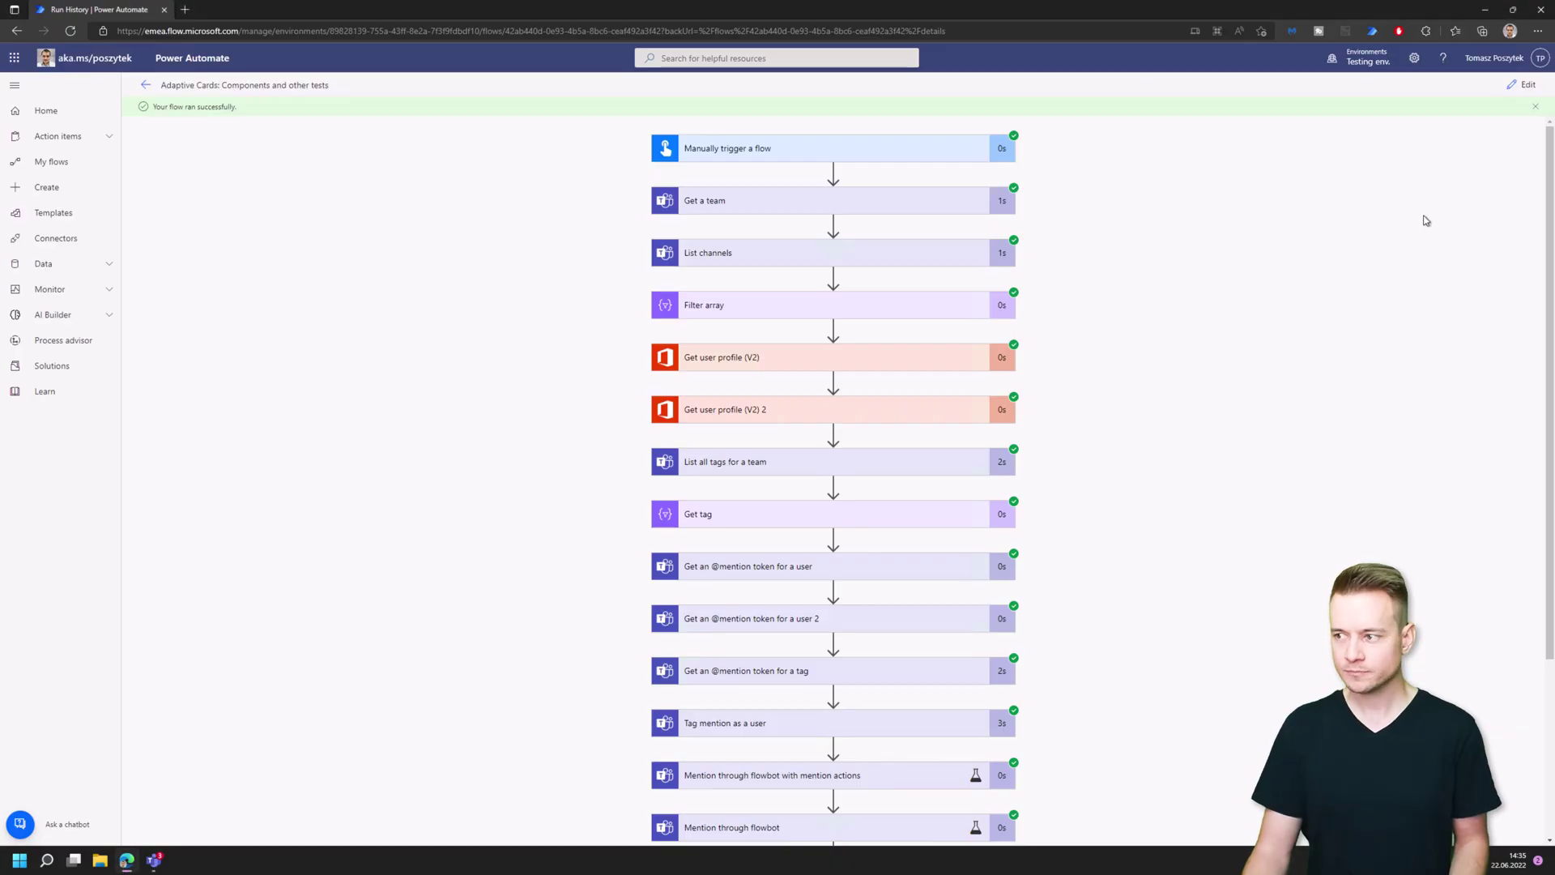
left_click(1523, 85)
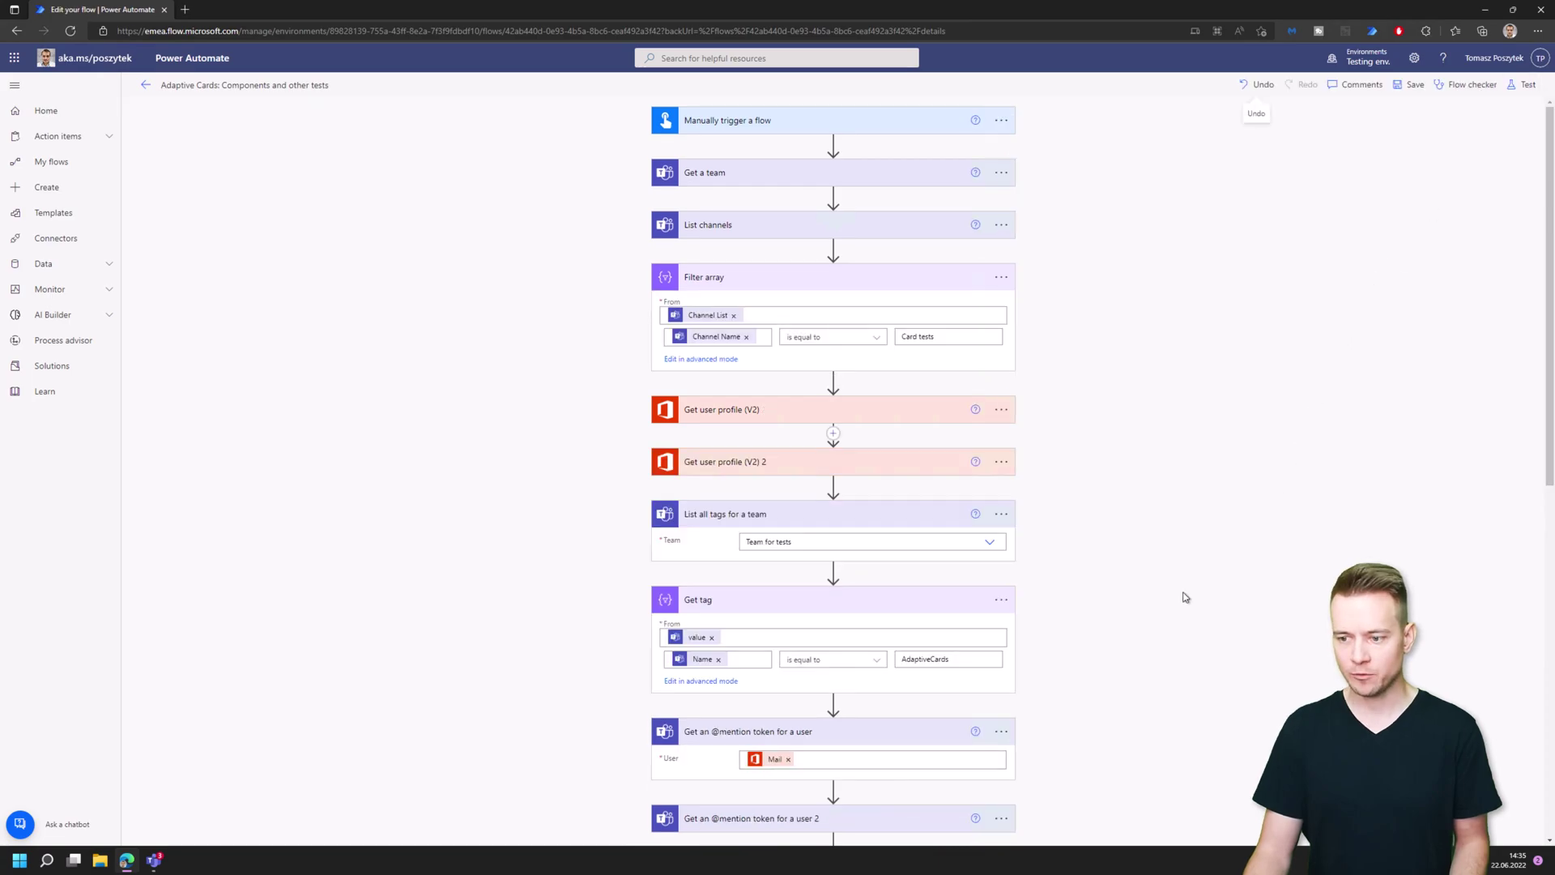
left_click(915, 562)
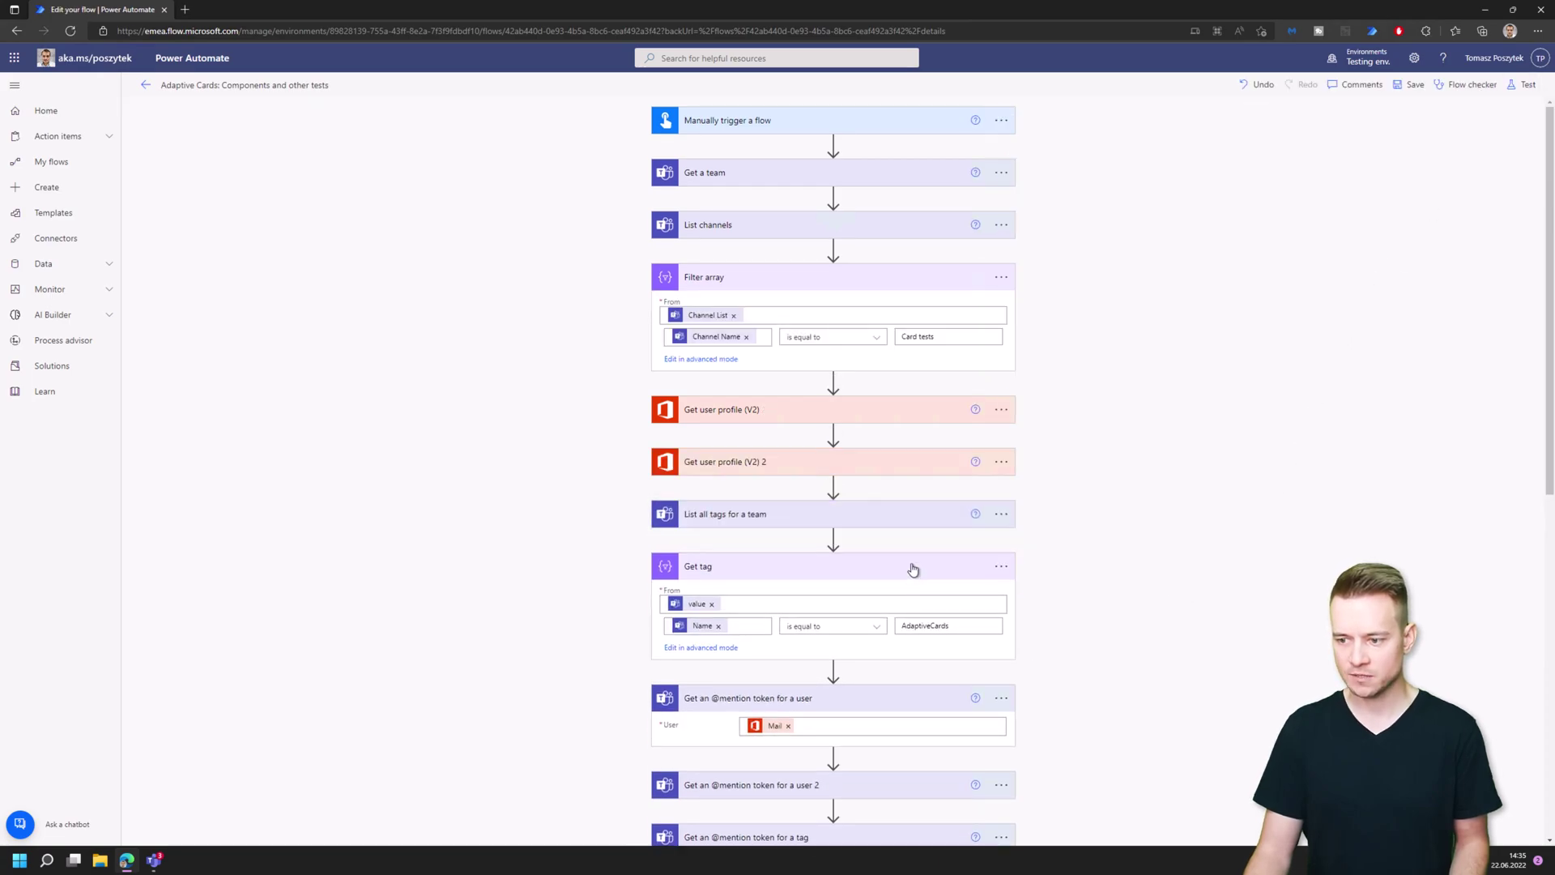
left_click(896, 646)
left_click(889, 621)
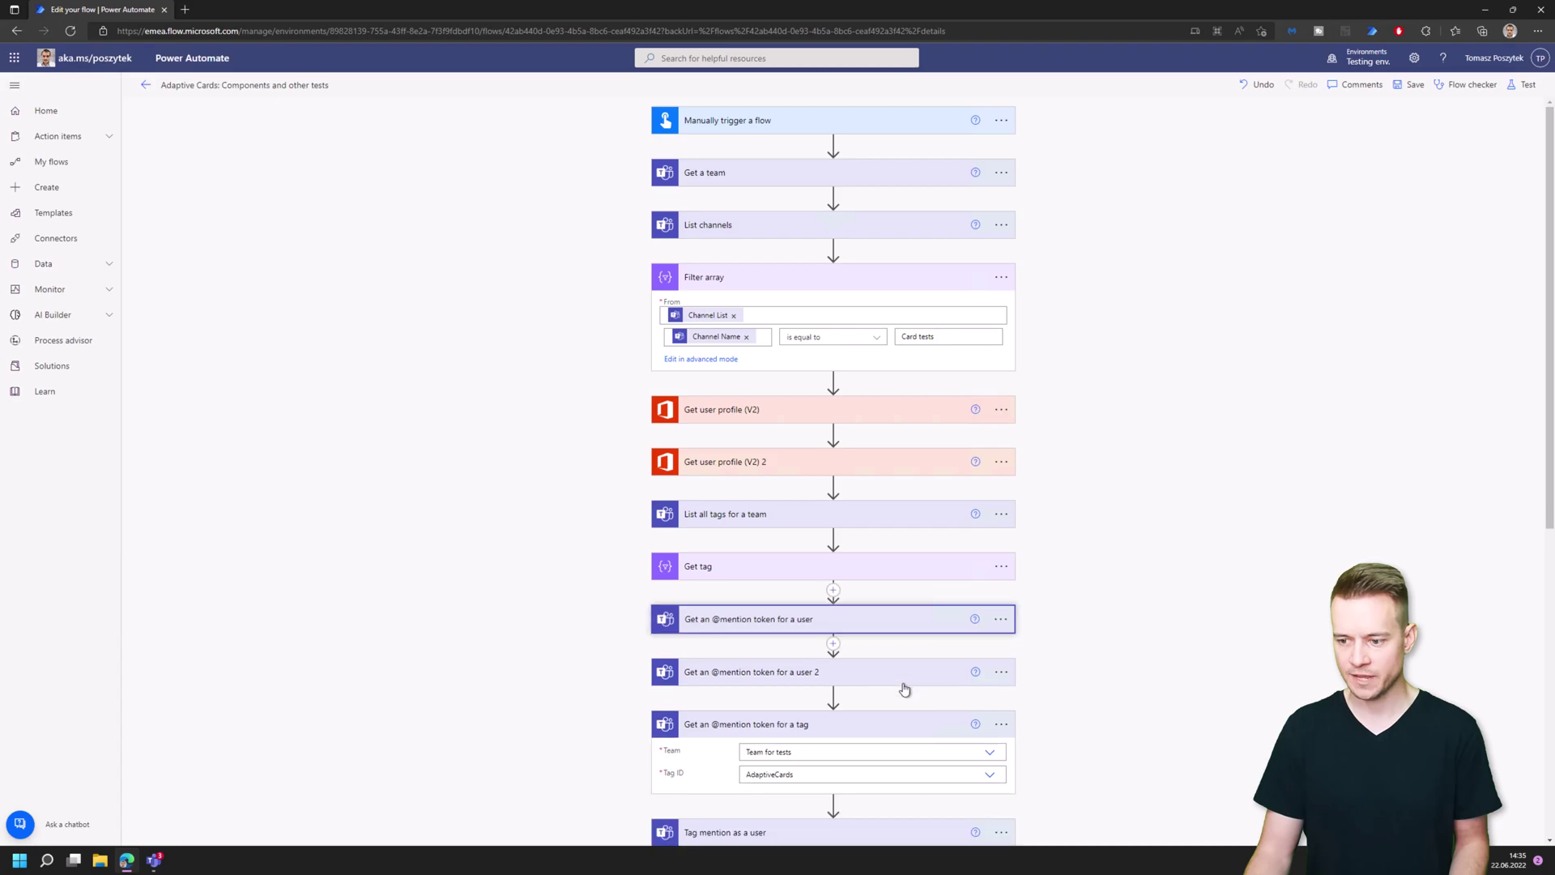
left_click(904, 721)
left_click(910, 282)
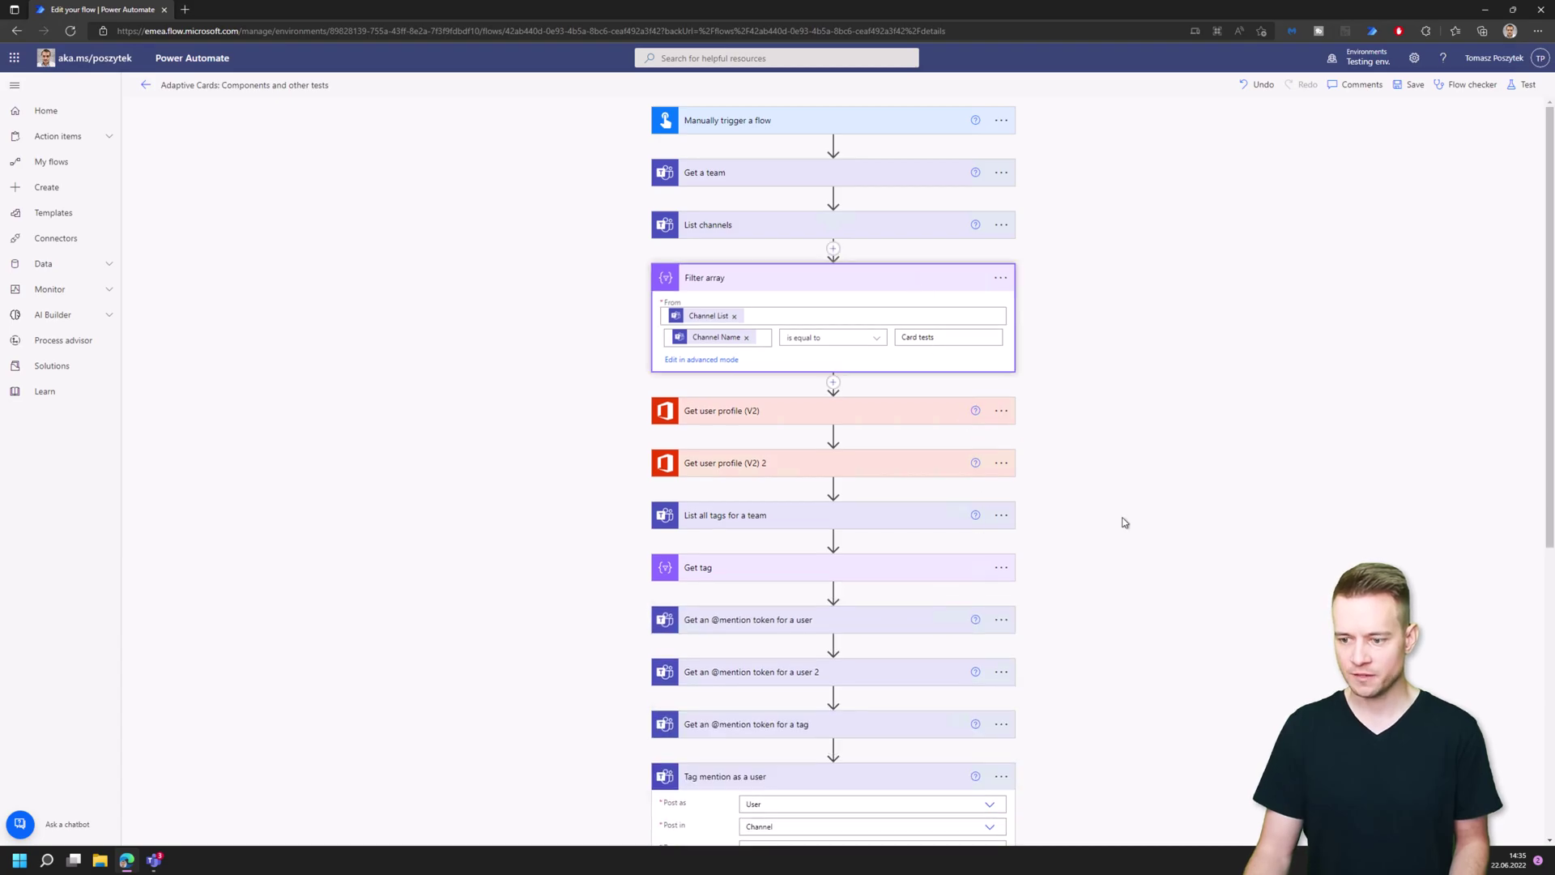
Enable a static result for Tag mention as a user with status Succeeded and status code OK, and collapse the action
scroll(1153, 559, "down", 5)
left_click(1001, 288)
left_click(1070, 374)
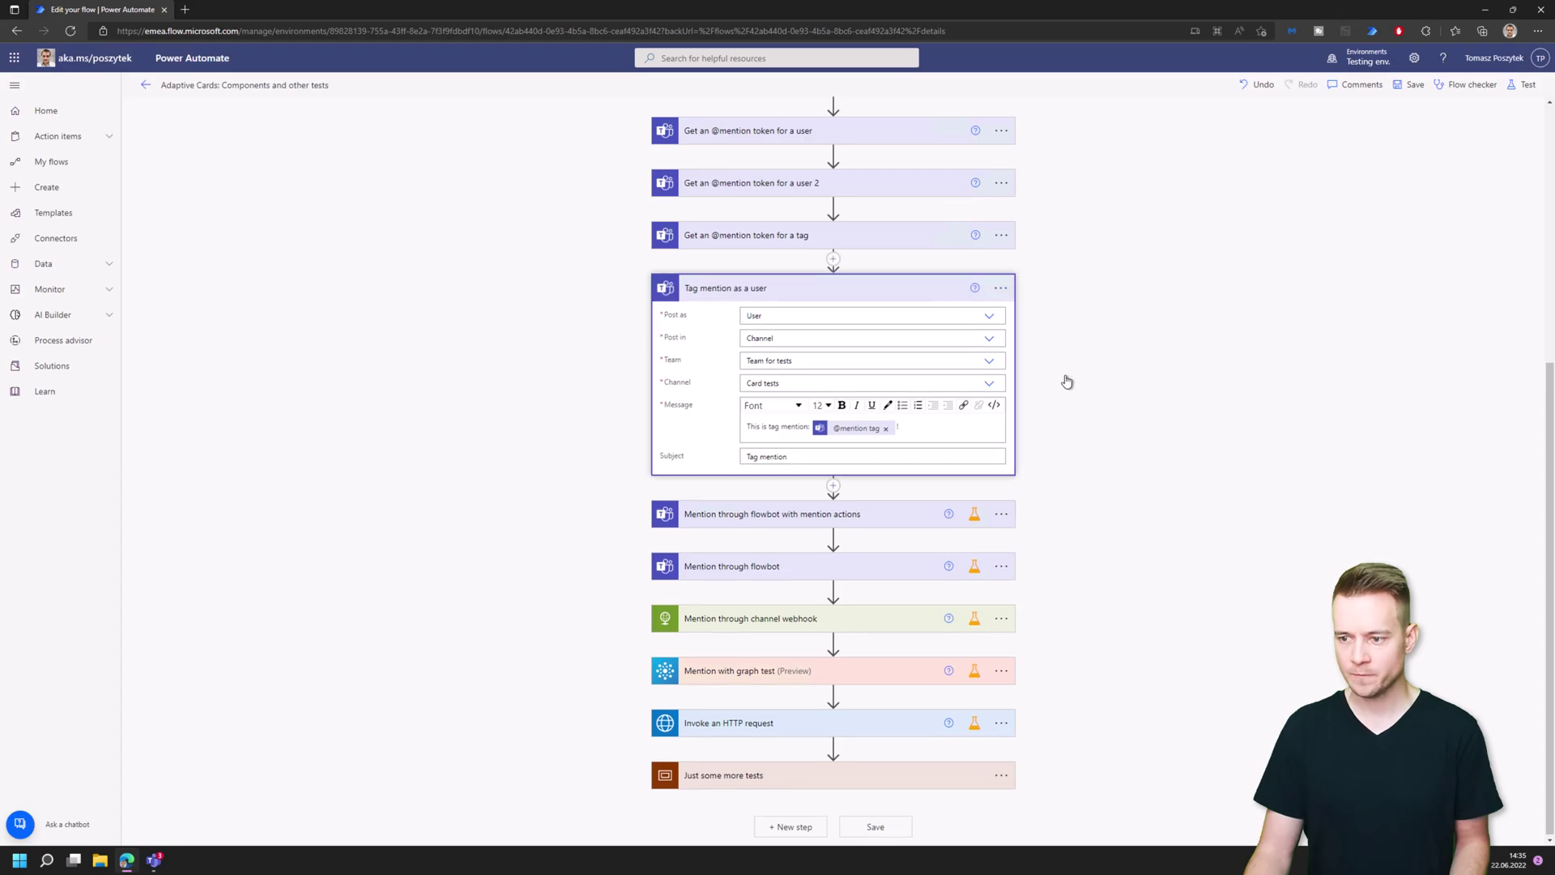
left_click(692, 429)
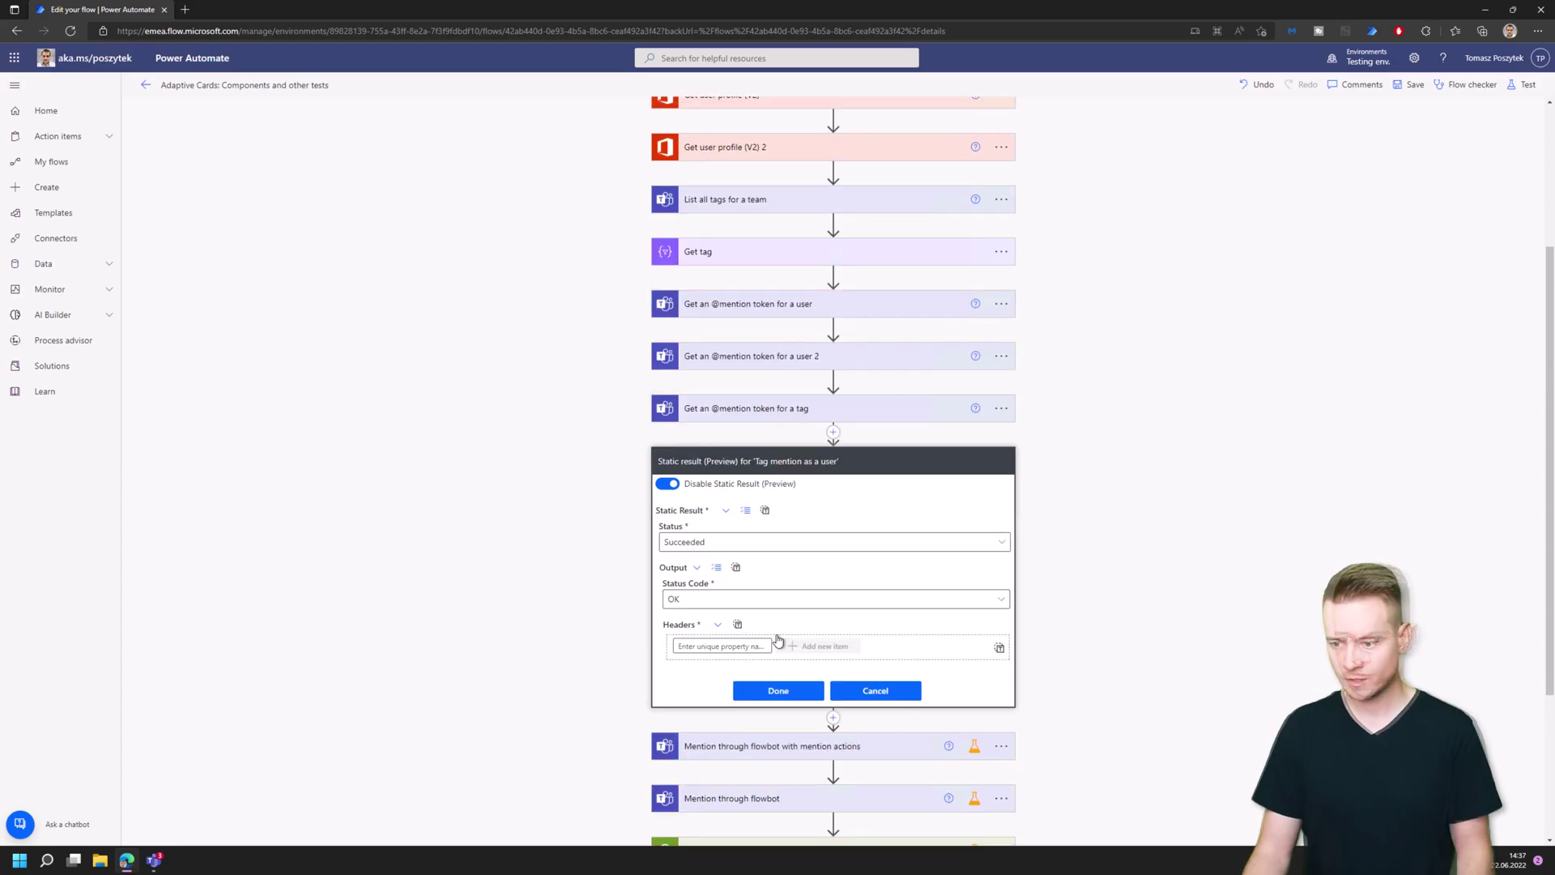
left_click(786, 689)
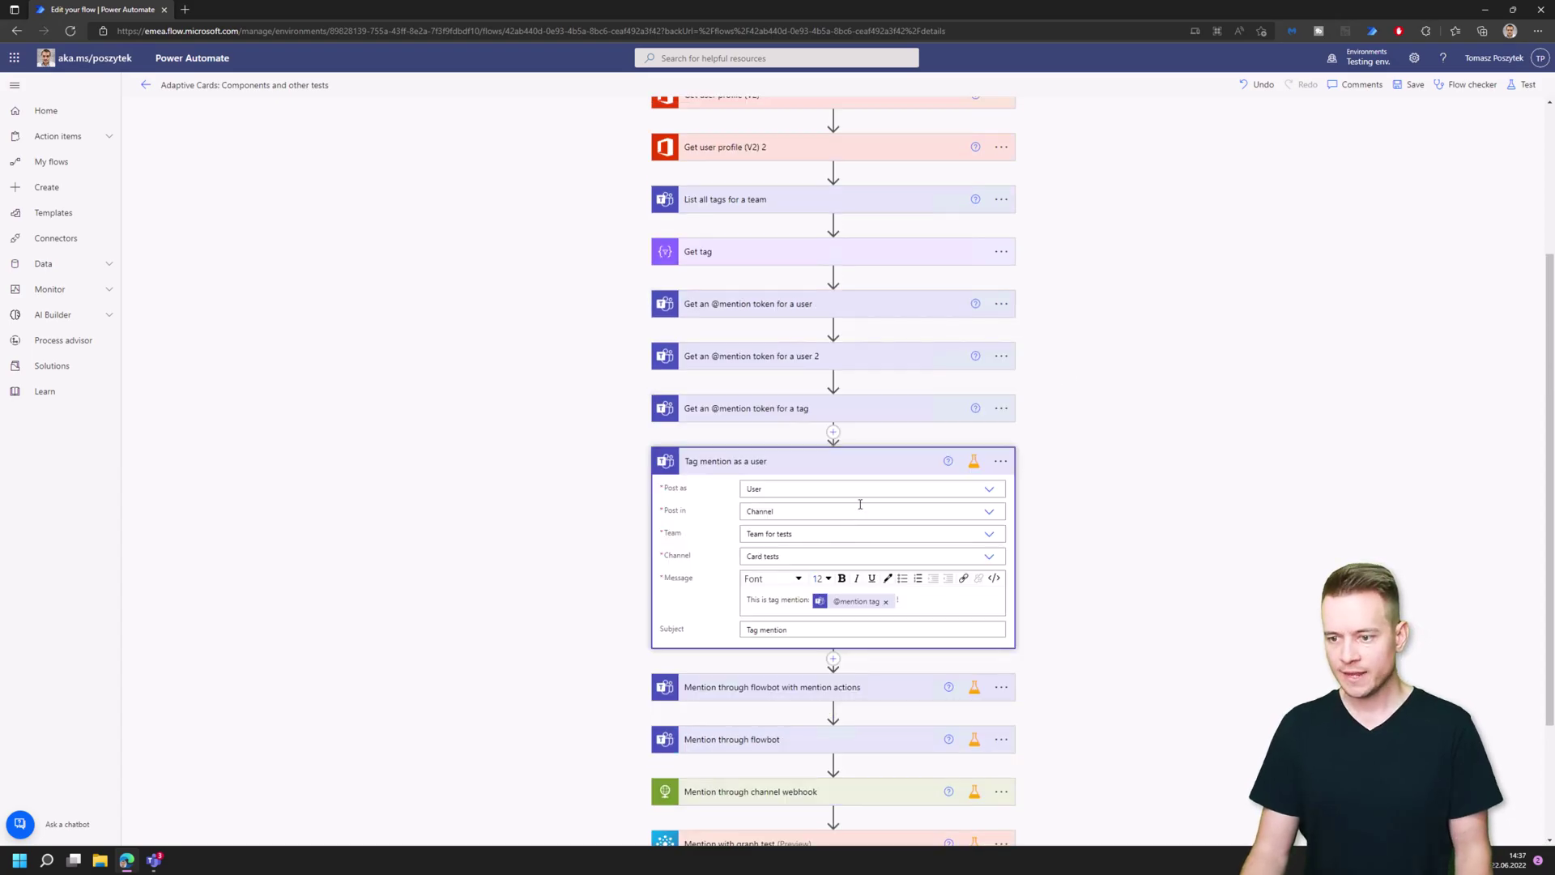
left_click(899, 459)
Disable the static result for Mention through flowbot with mention actions and review its adaptive card JSON
left_click(1003, 517)
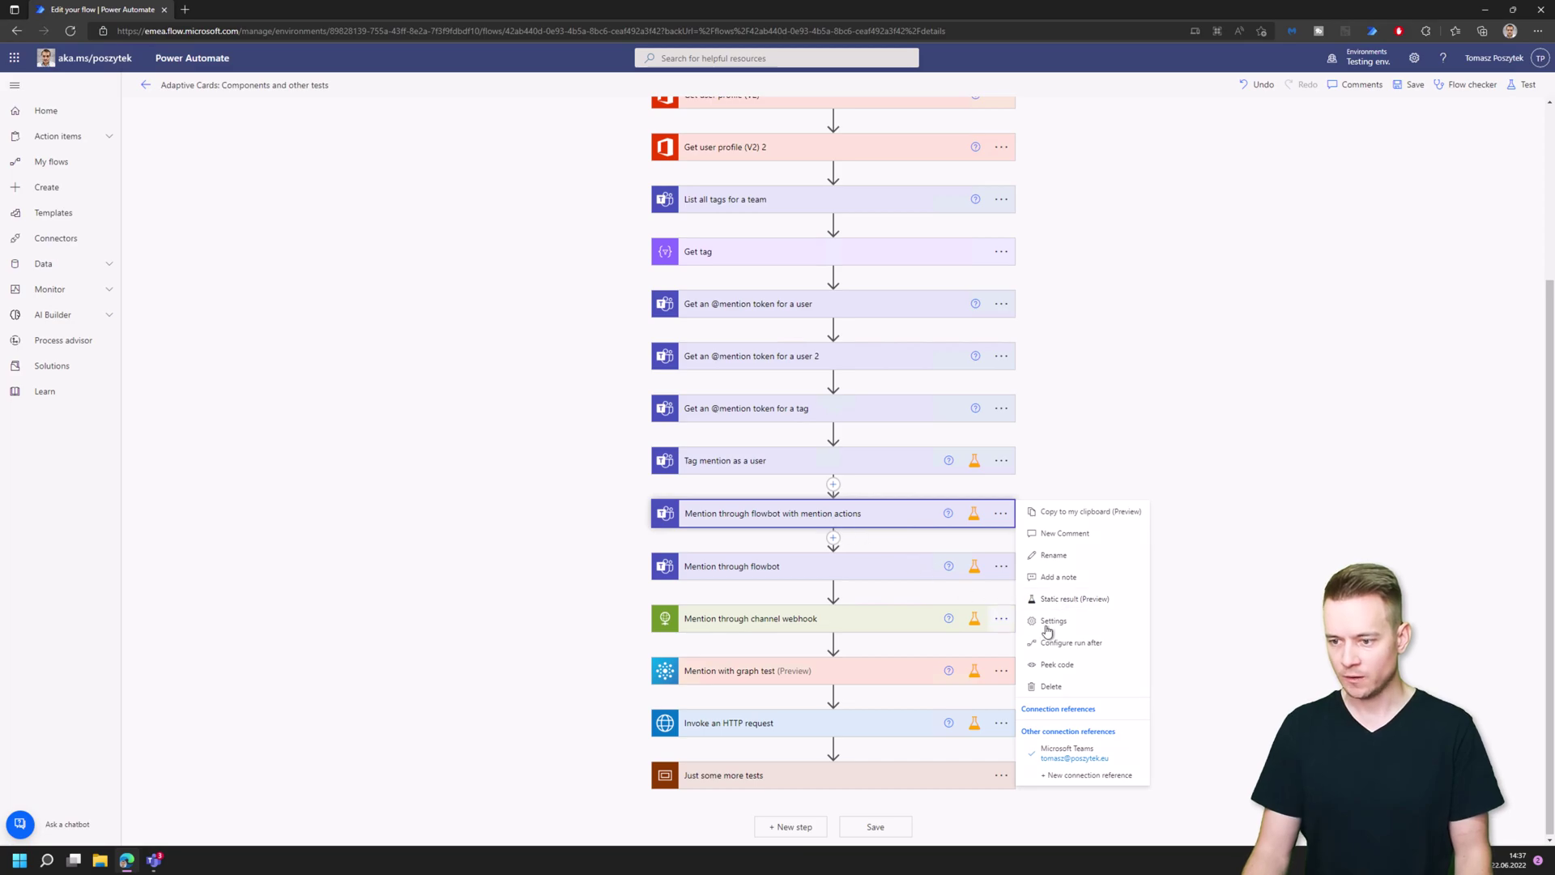
left_click(1070, 601)
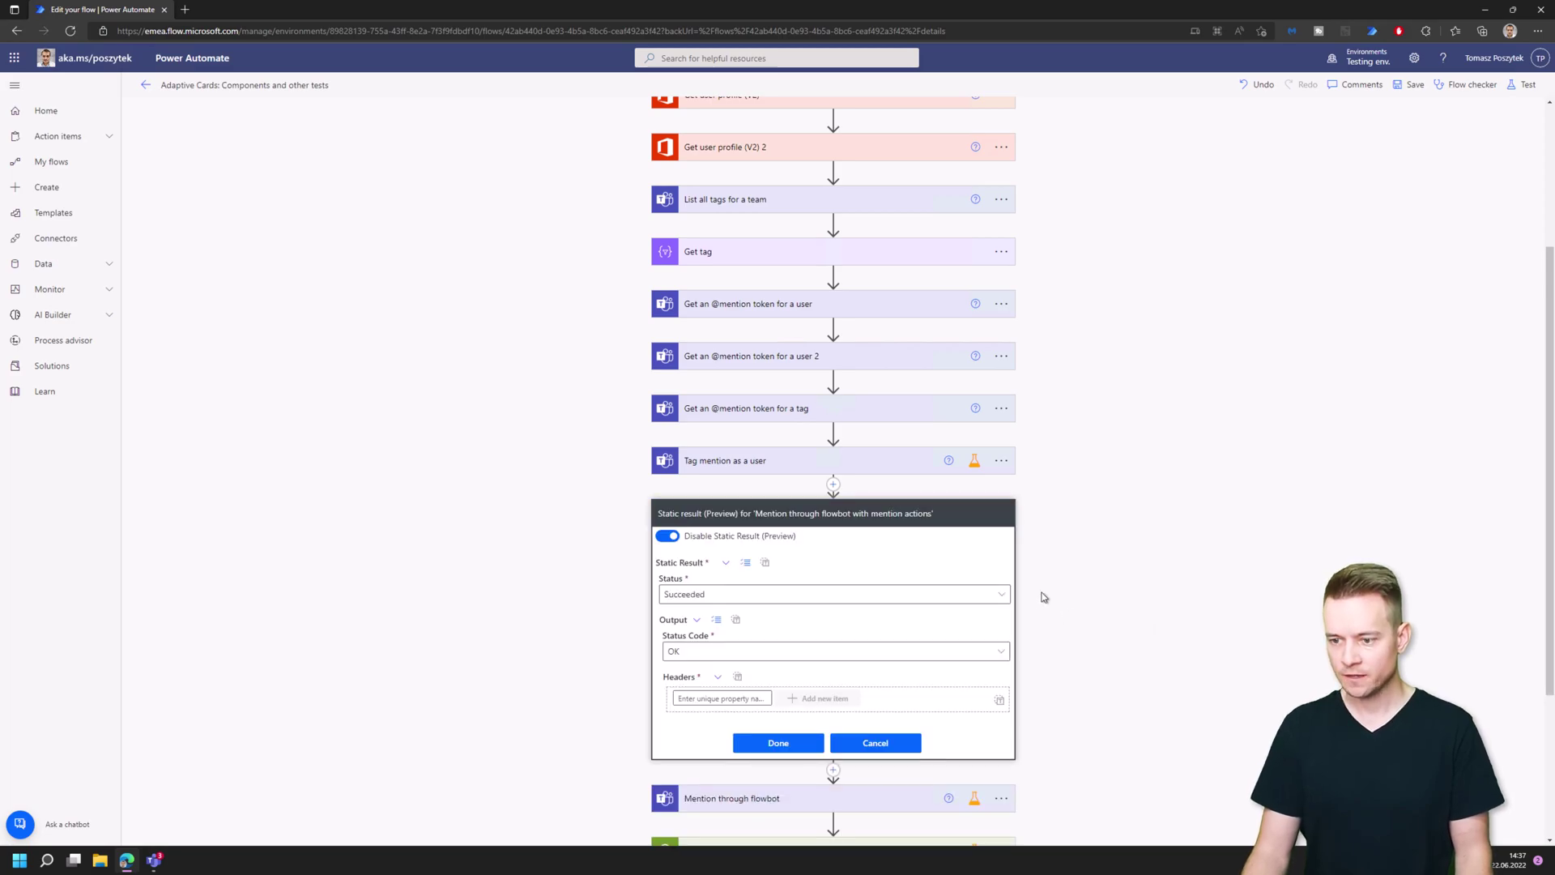
left_click(667, 537)
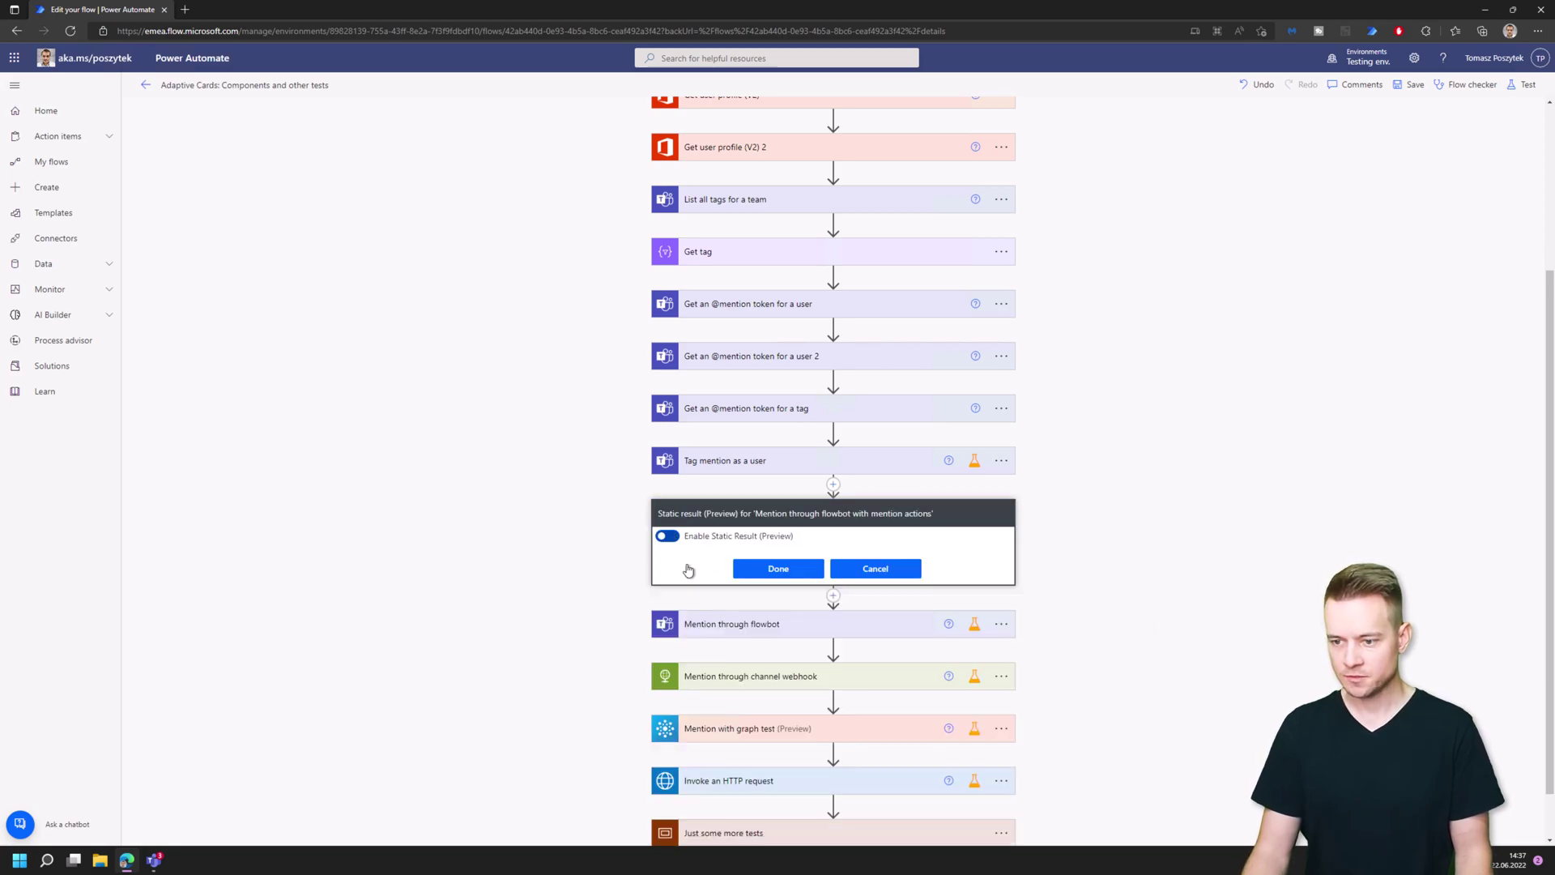
left_click(779, 571)
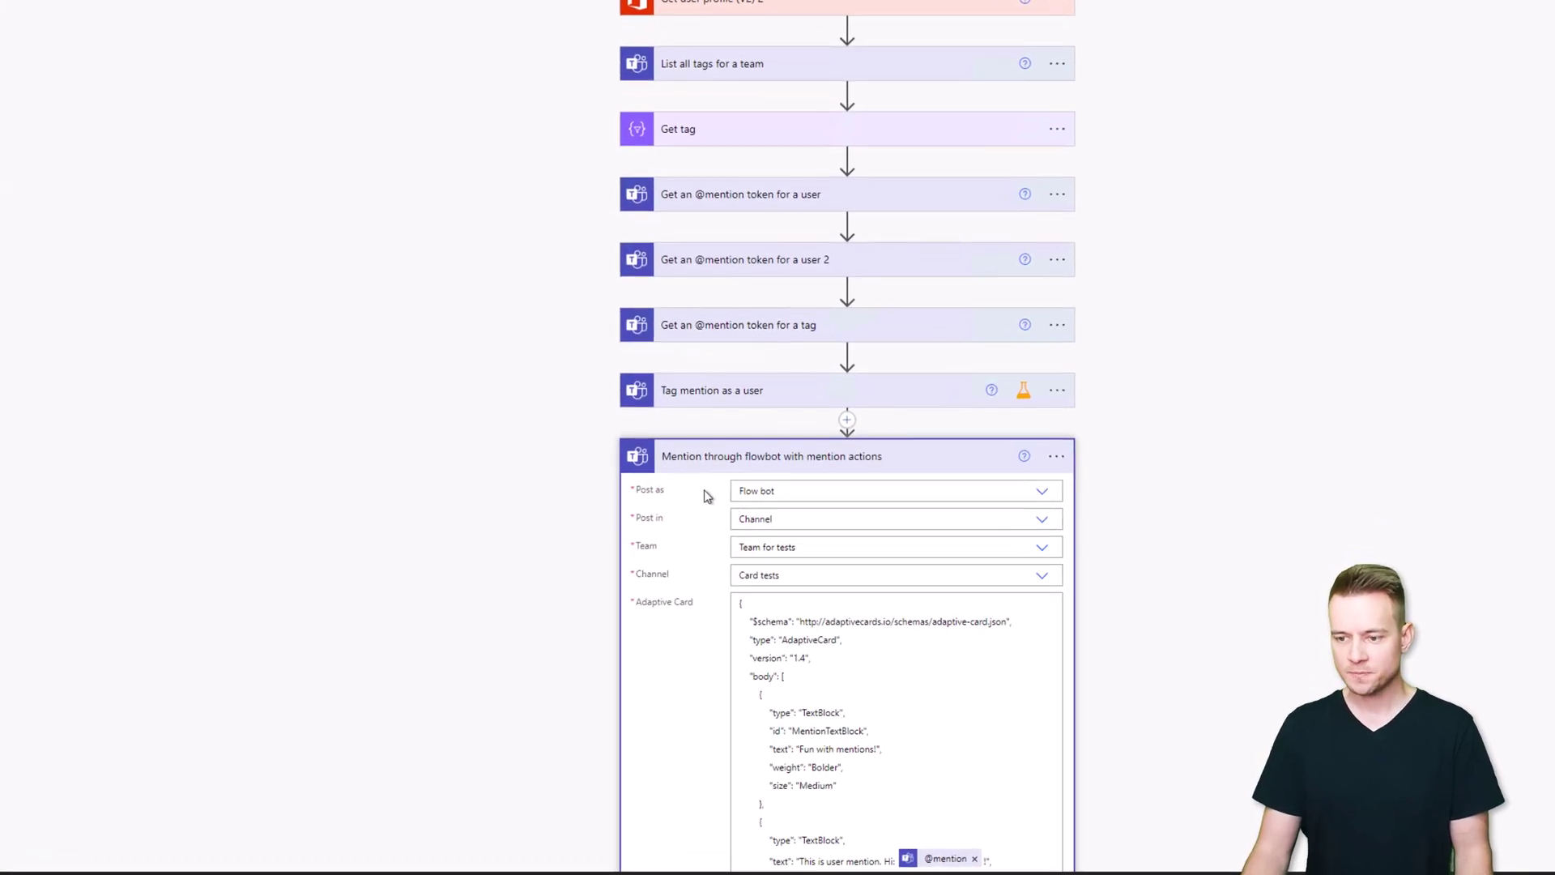
scroll(954, 716, "down", 2)
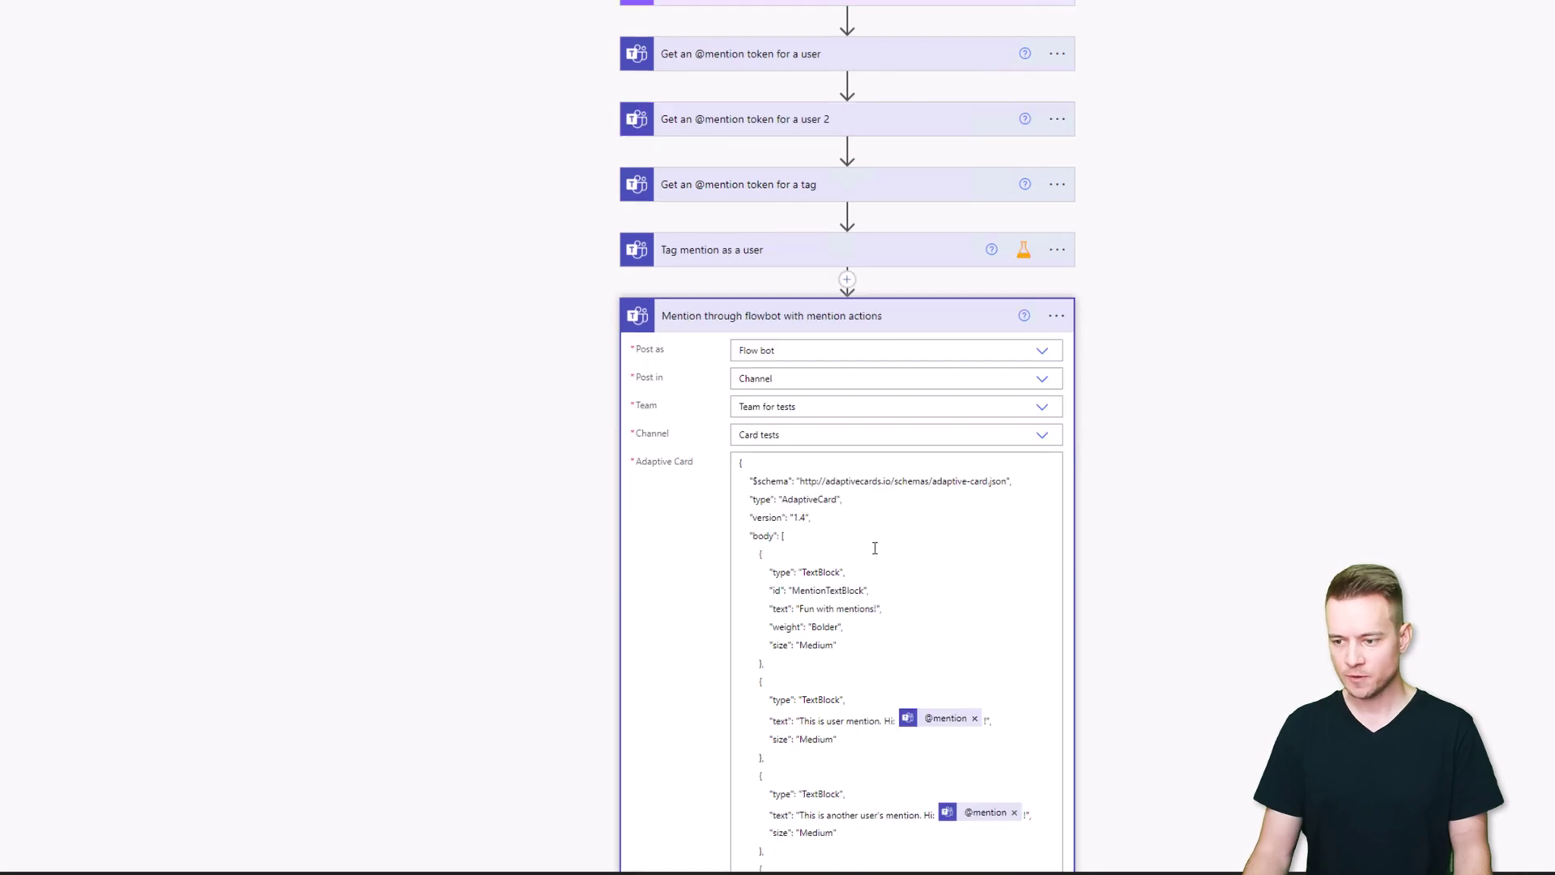
scroll(864, 639, "down", 4)
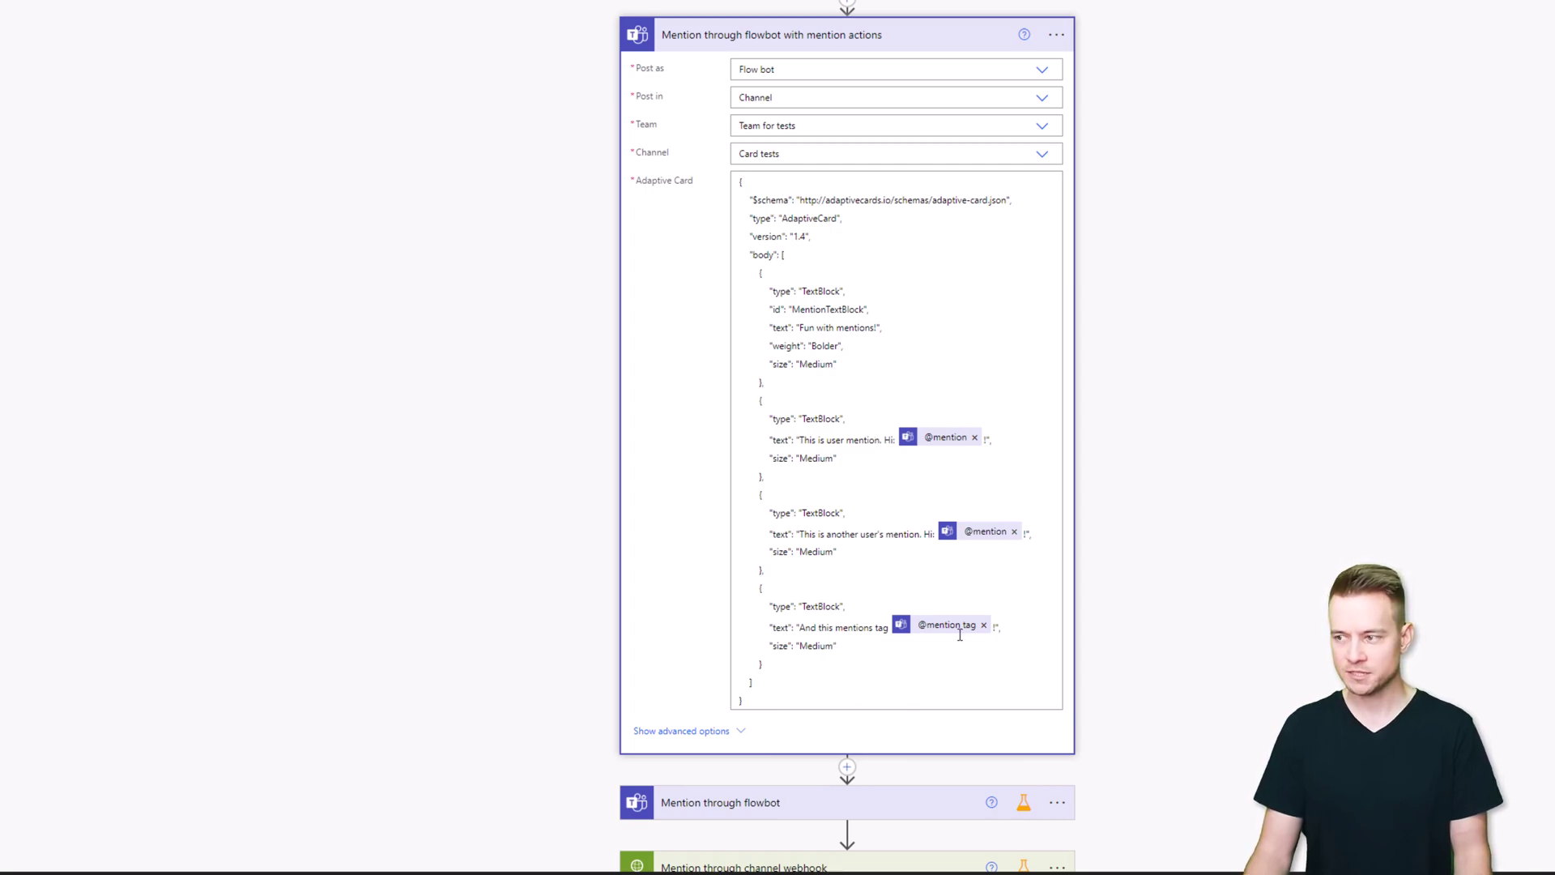
Test the flow automatically with a recently used trigger and switch to Teams to check the Card tests channel
left_click(1527, 84)
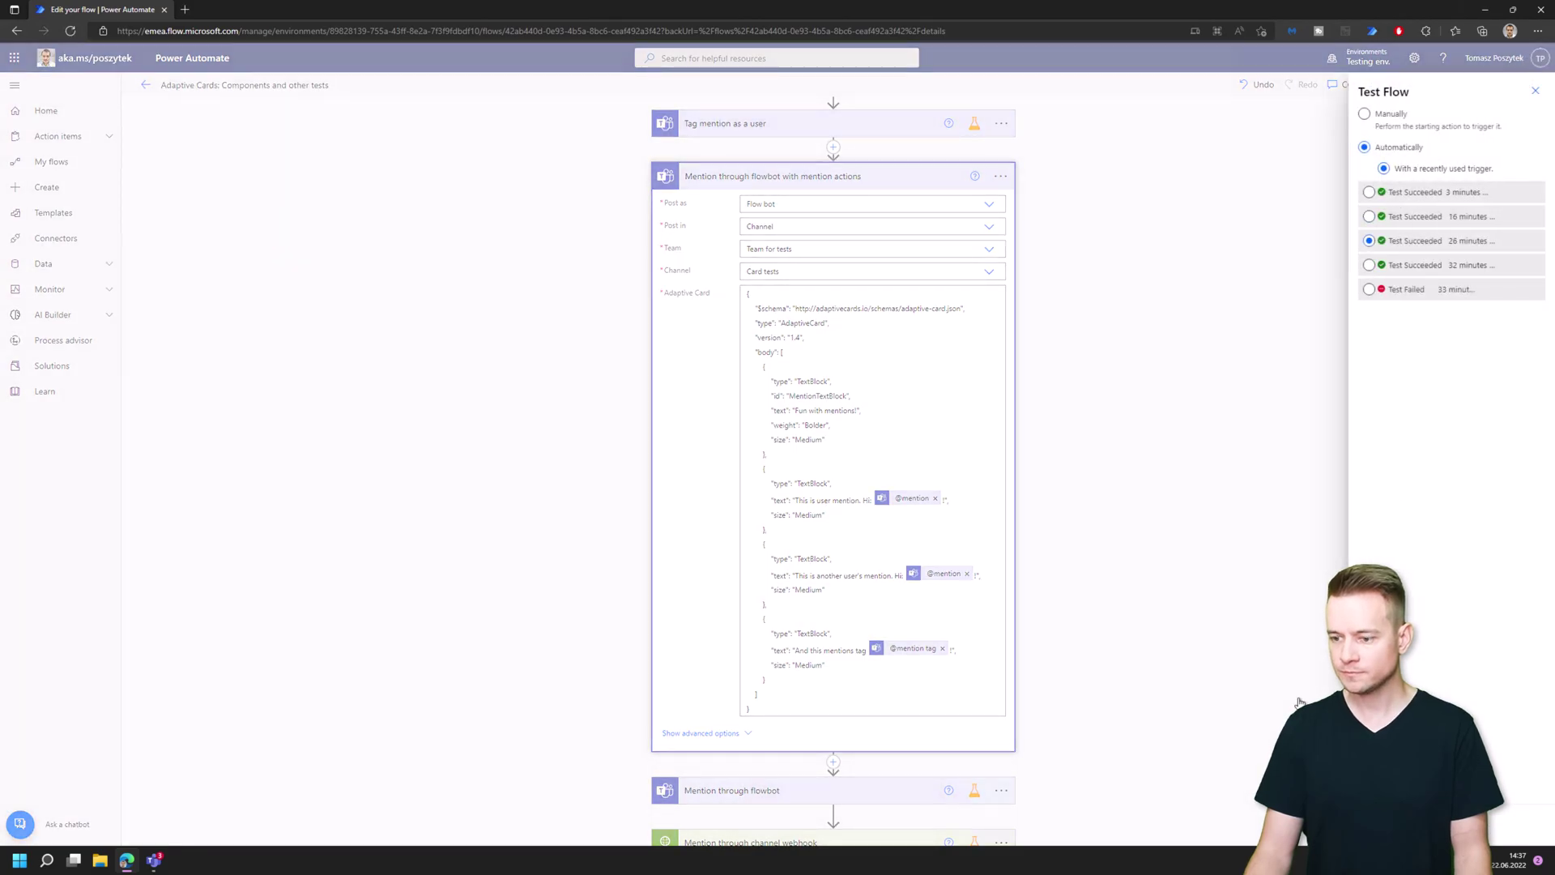
left_click(1395, 825)
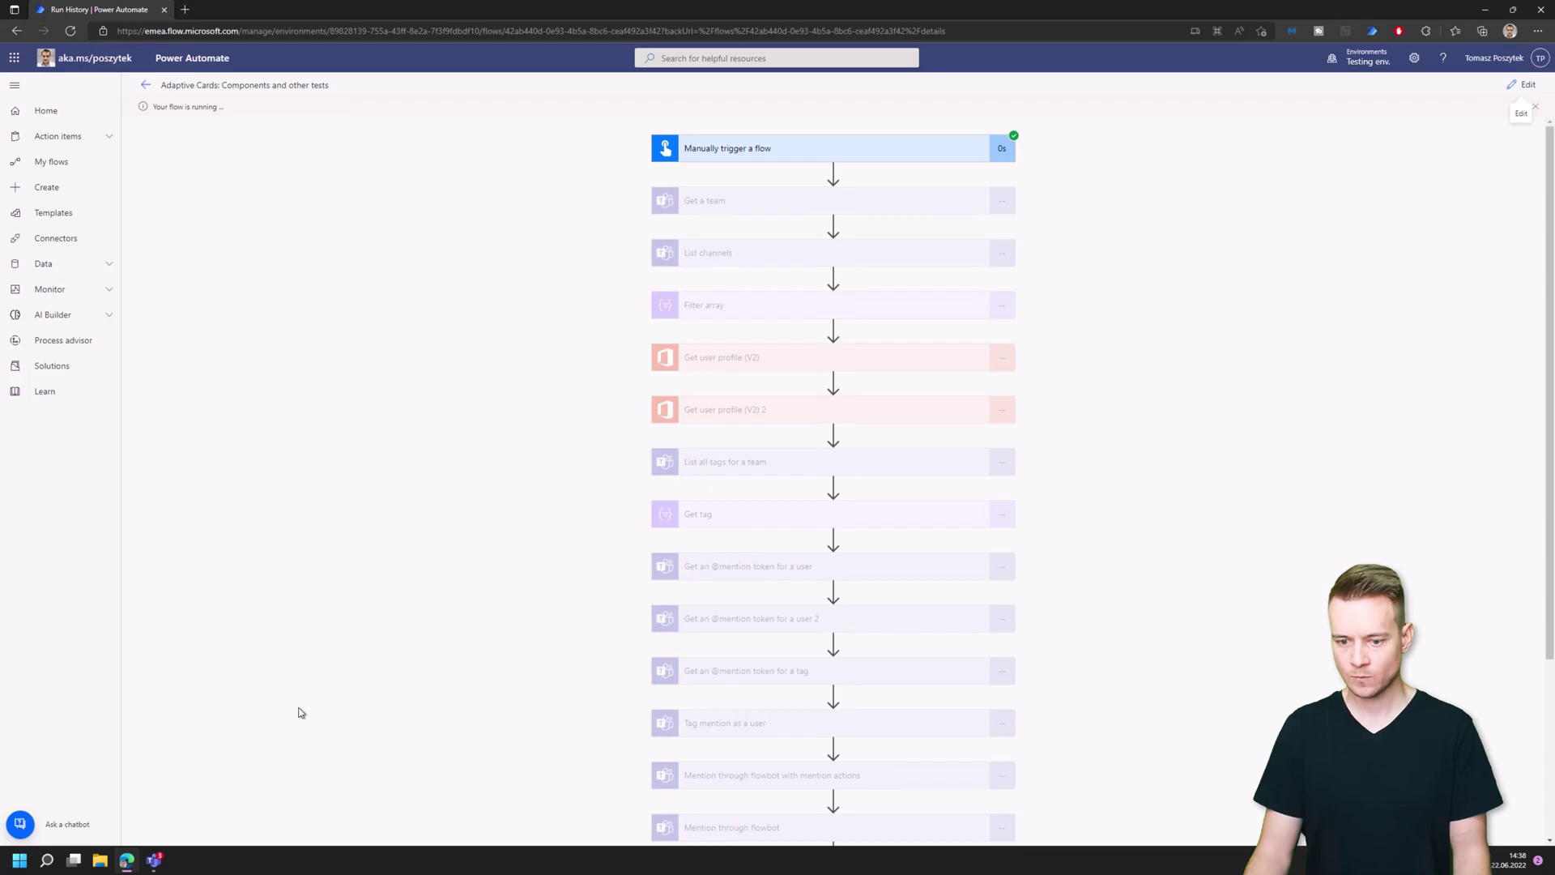
key("alt+Tab")
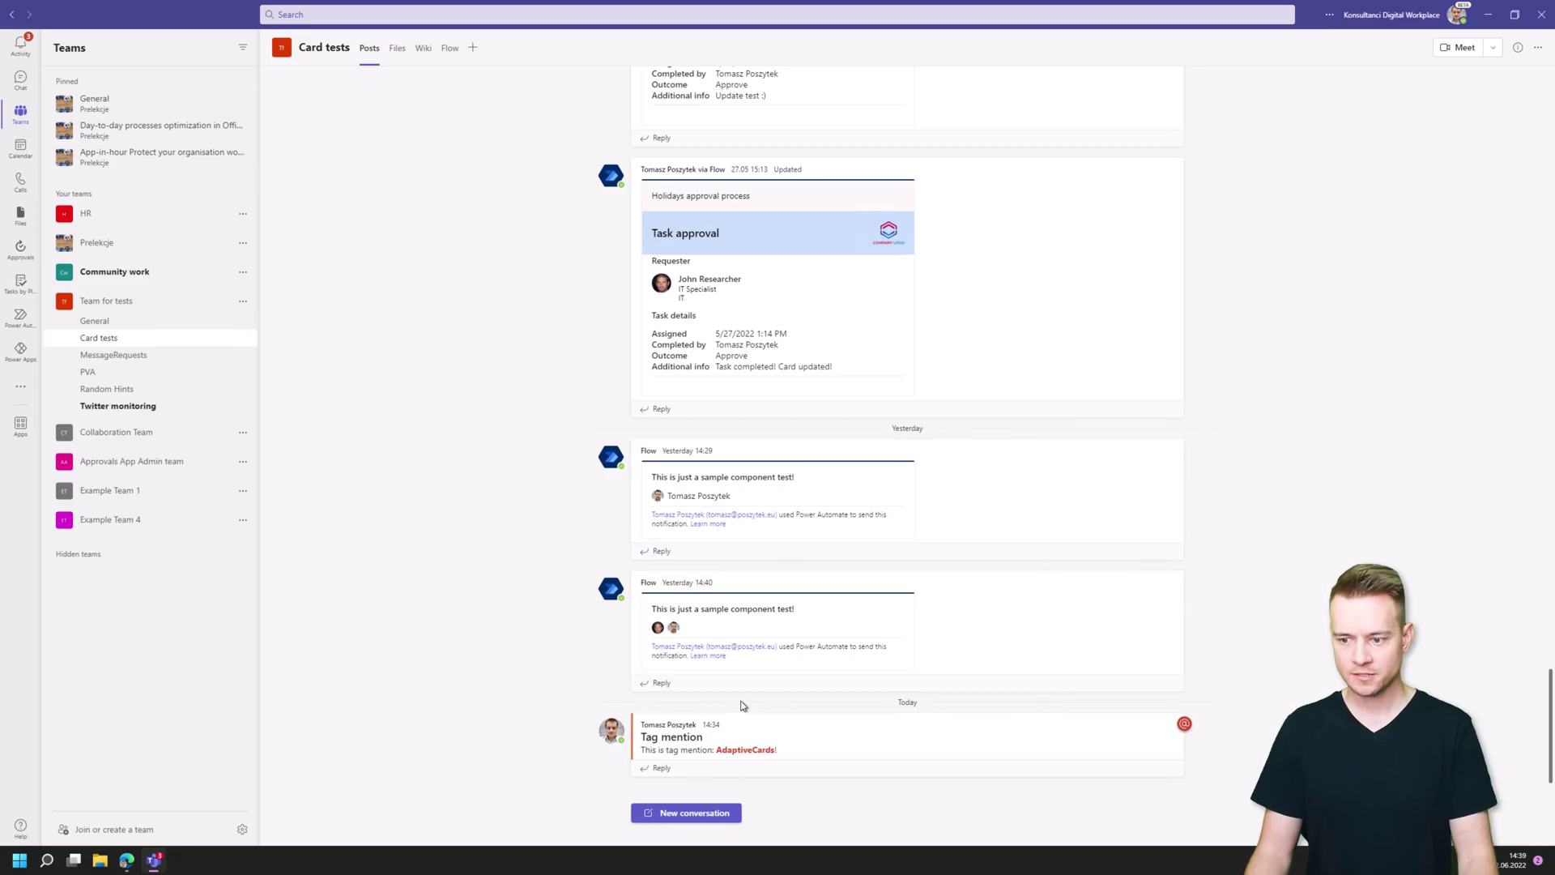
Switch back to Power Automate and set Mention through flowbot with mention actions to post as User with the same adaptive card JSON
key("alt+Tab")
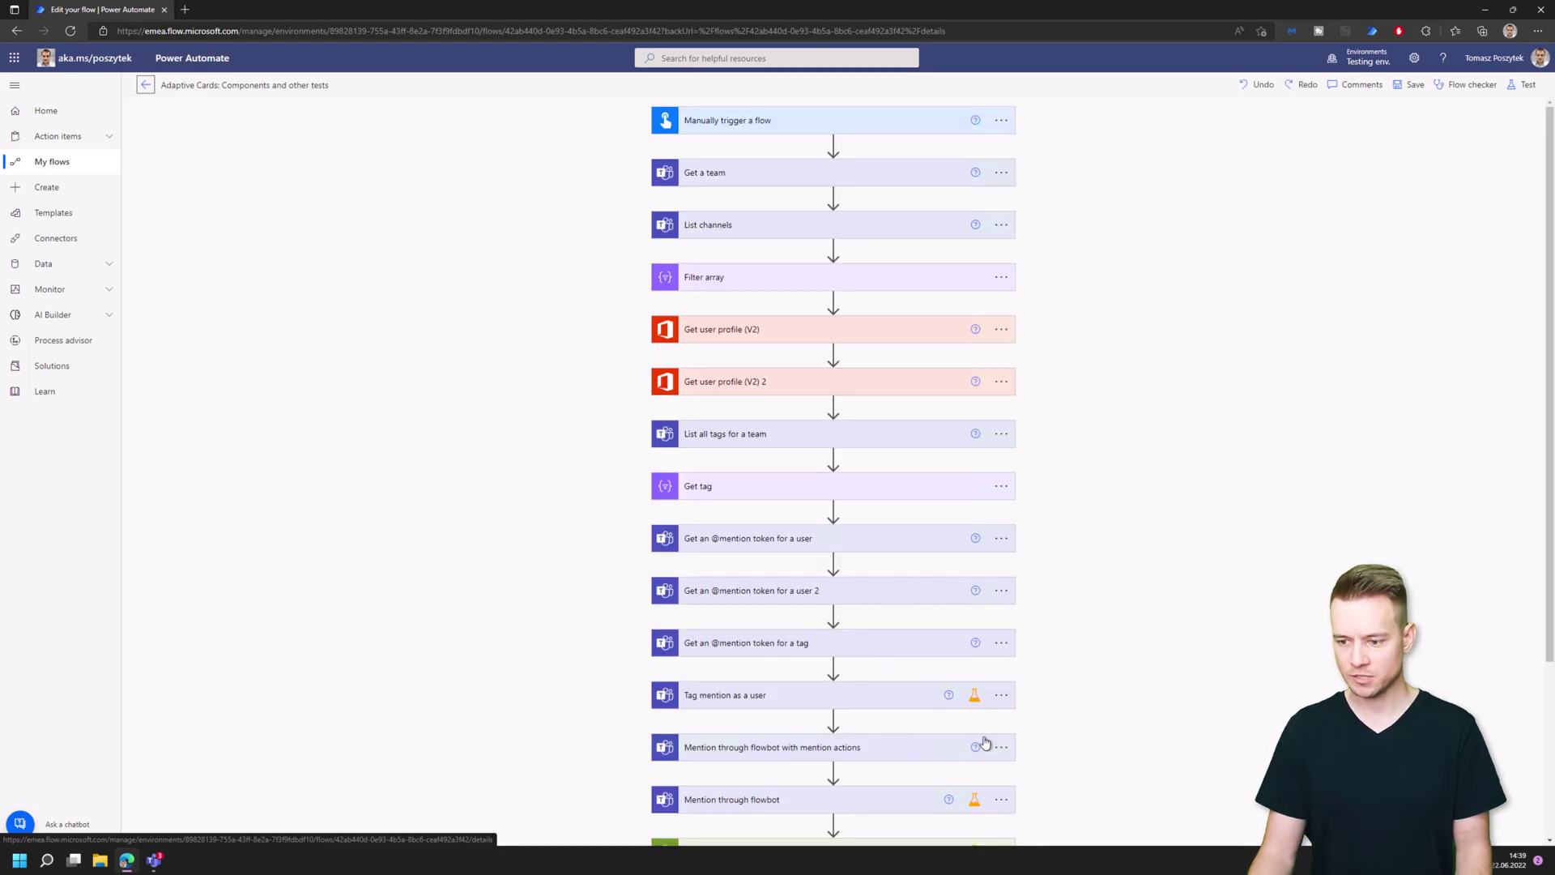
left_click(783, 517)
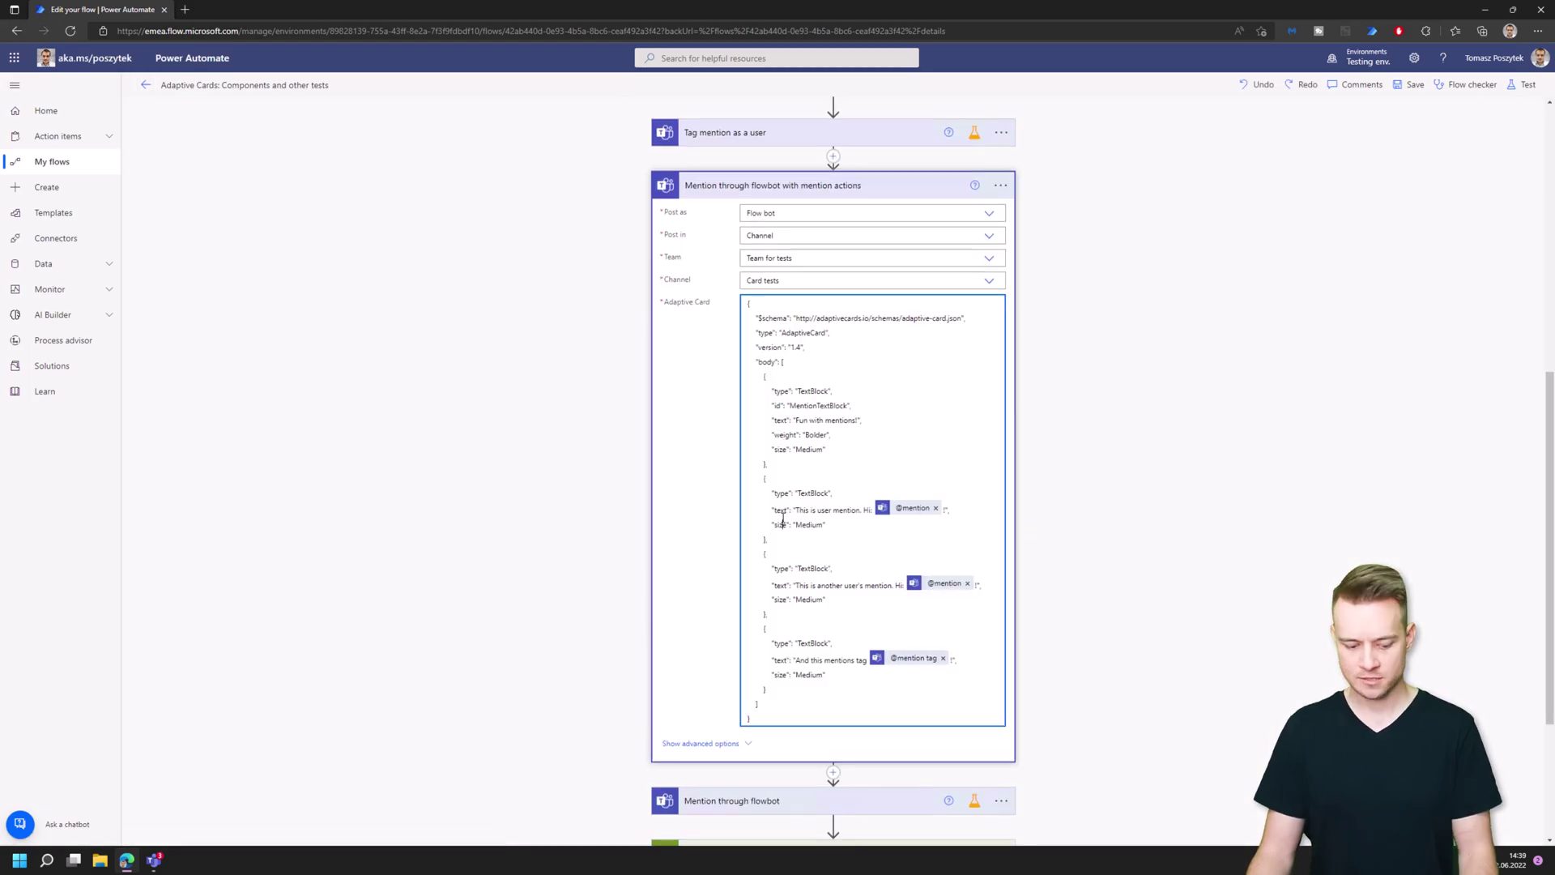
key("ctrl+a")
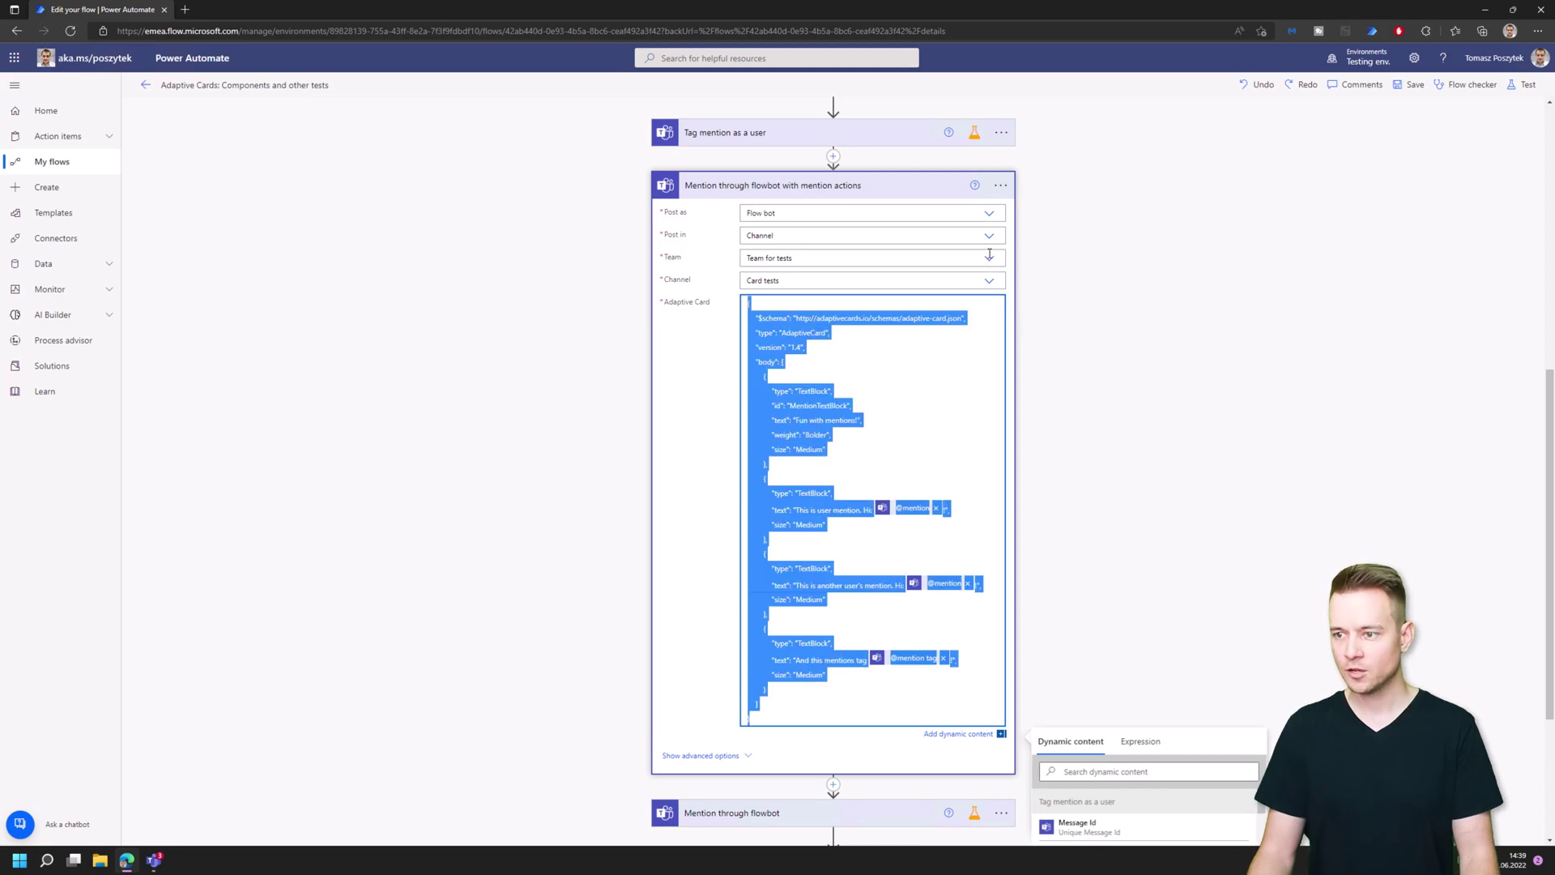
left_click(988, 215)
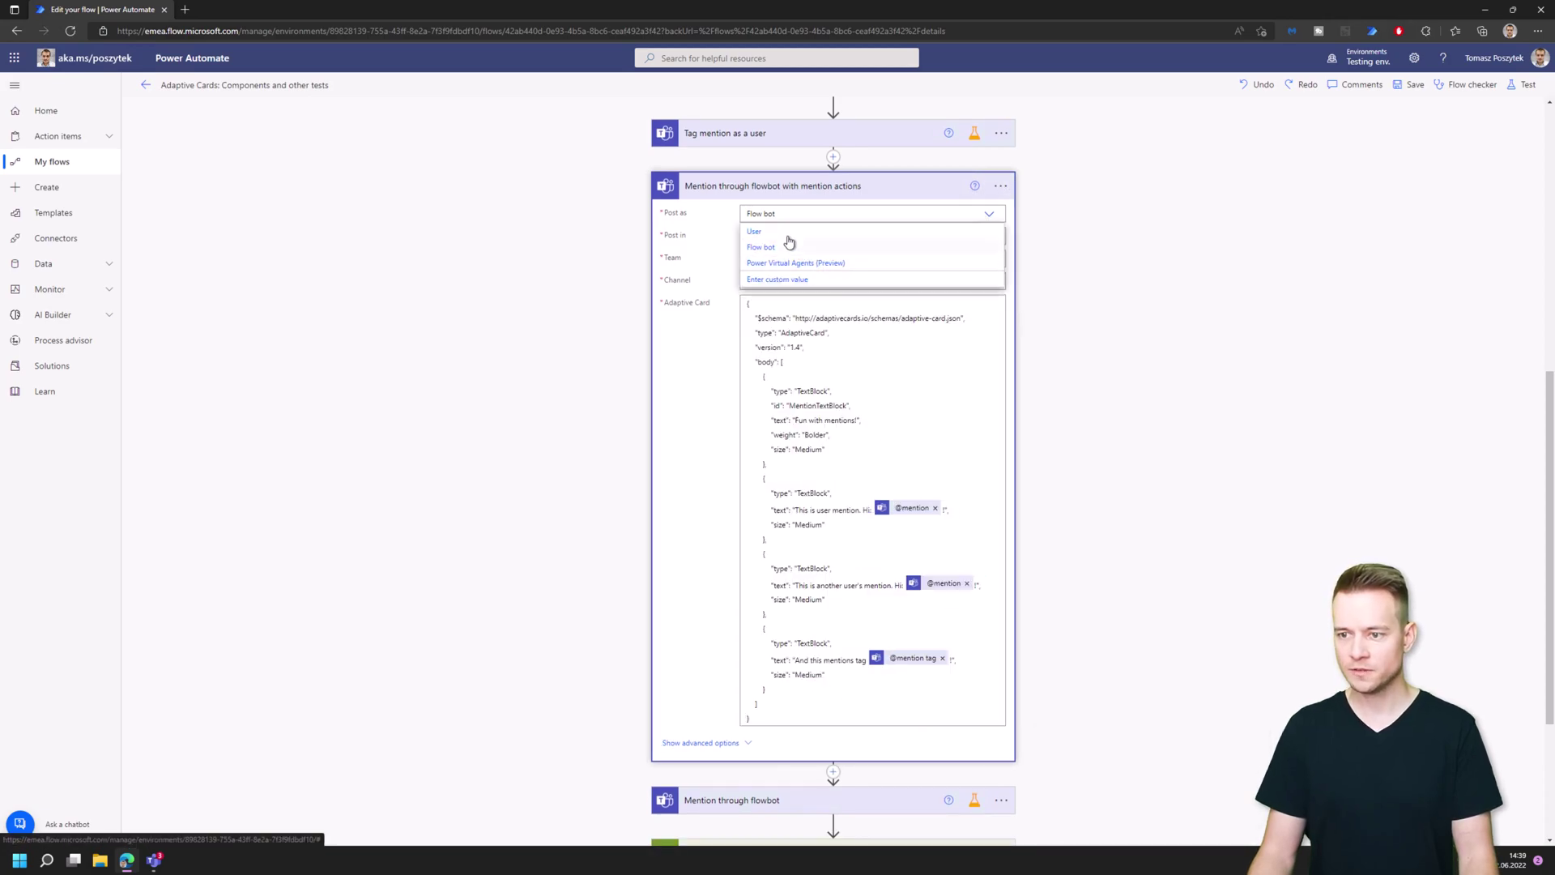
left_click(789, 233)
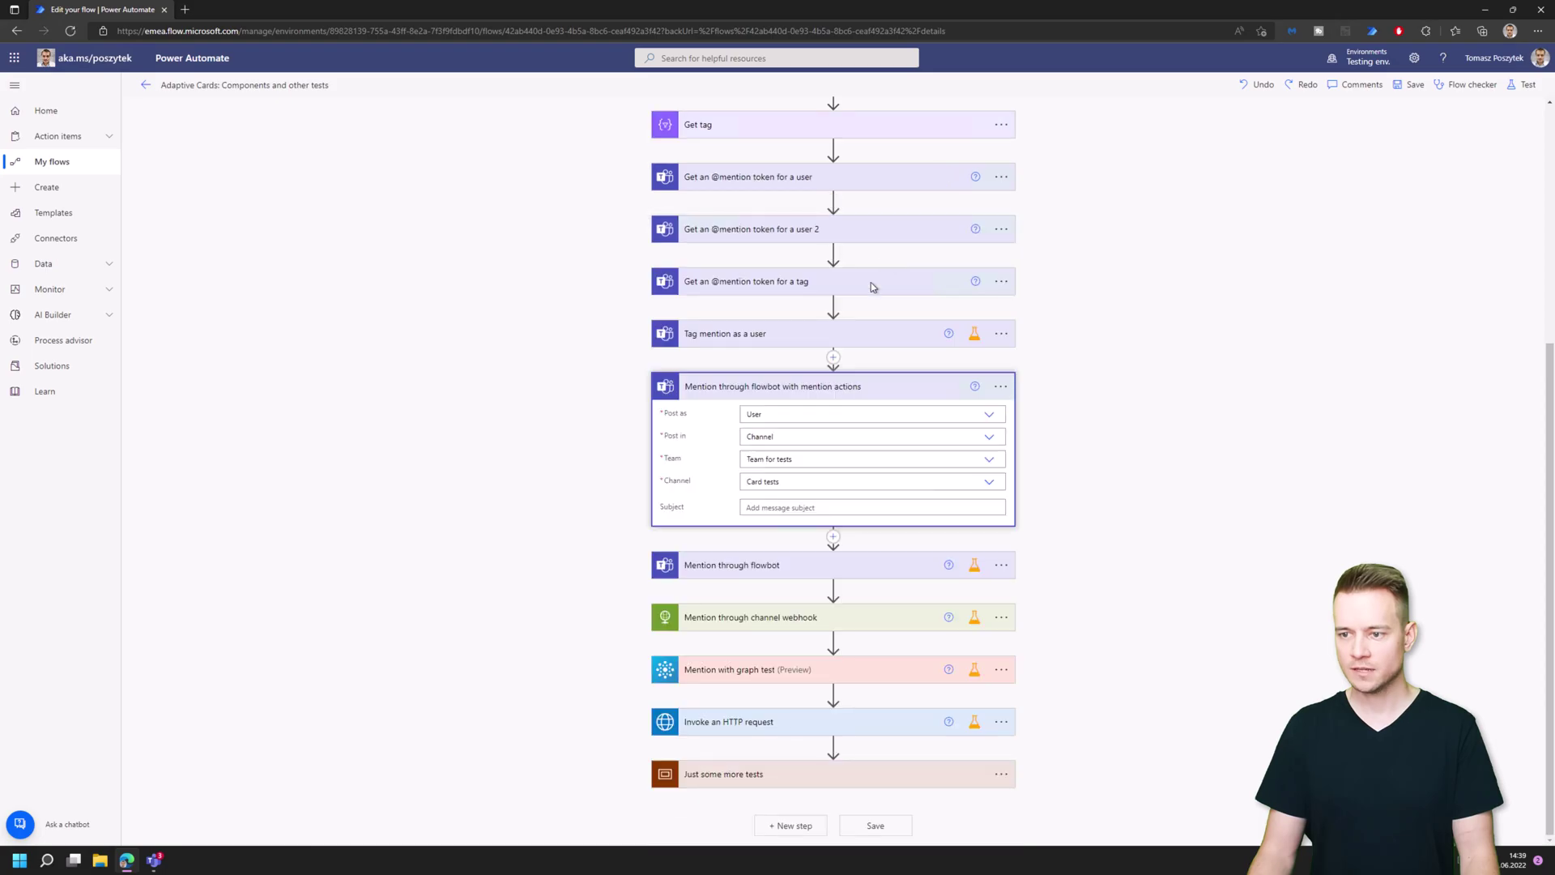
left_click(842, 396)
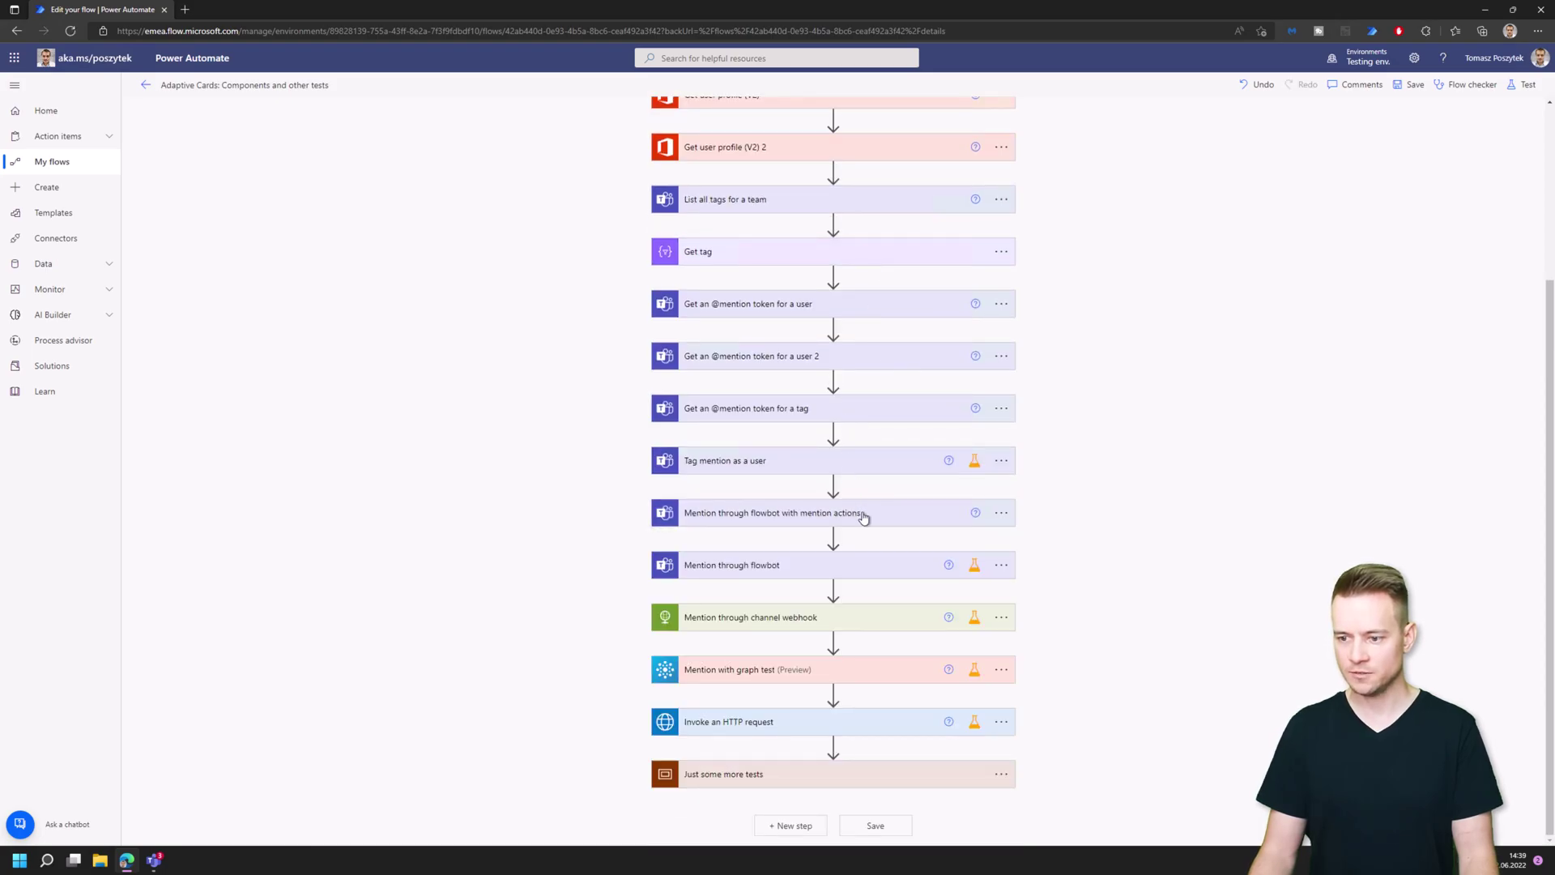
left_click(864, 516)
scroll(721, 530, "down", 4)
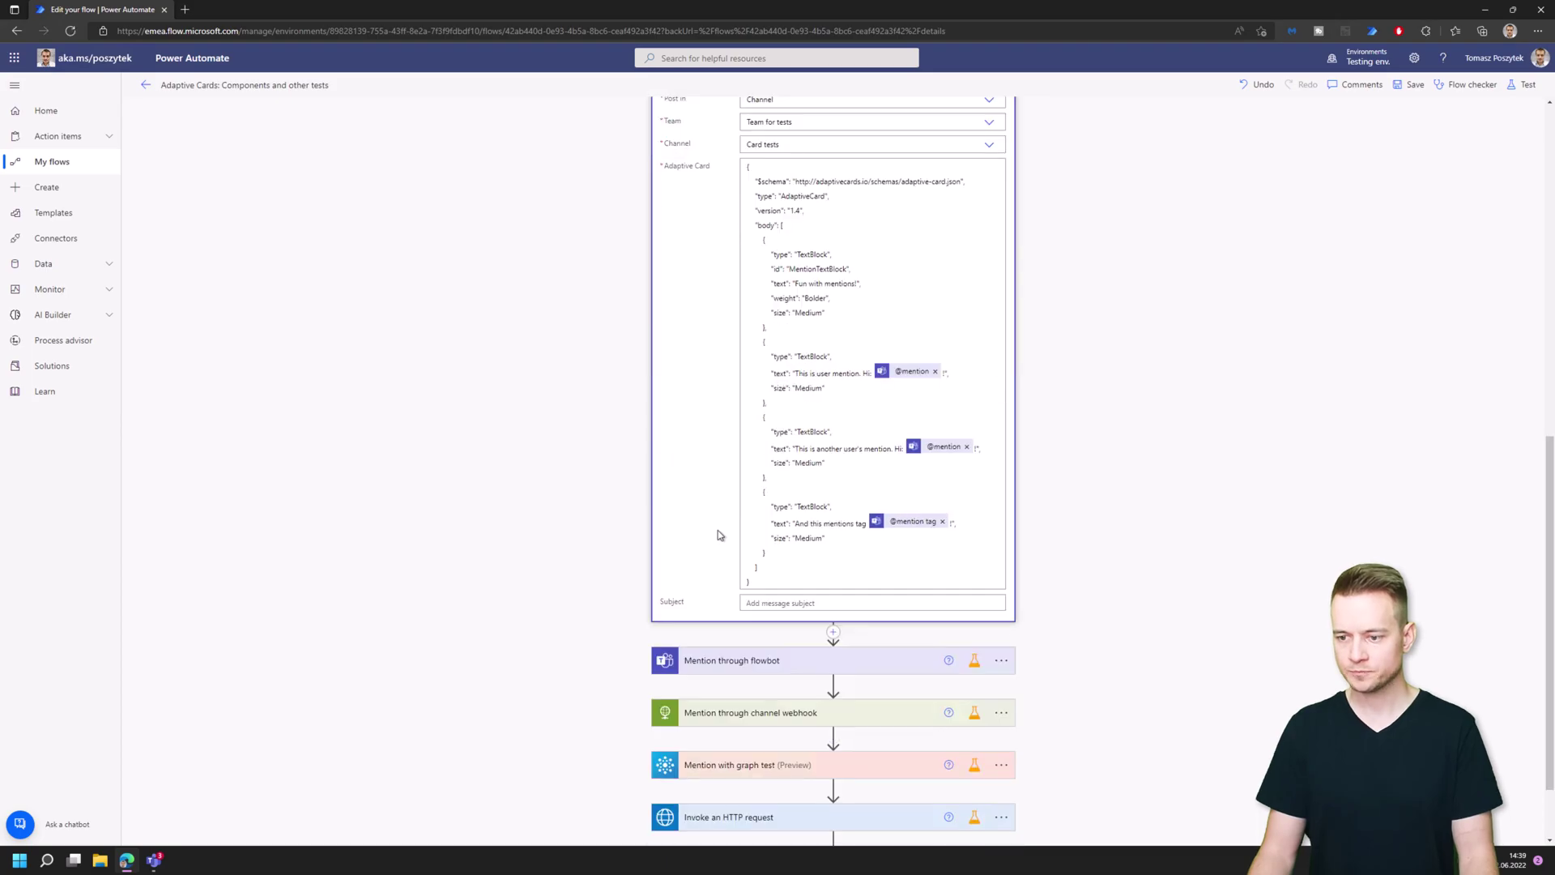
Test the flow automatically with a recently used trigger
left_click(1524, 85)
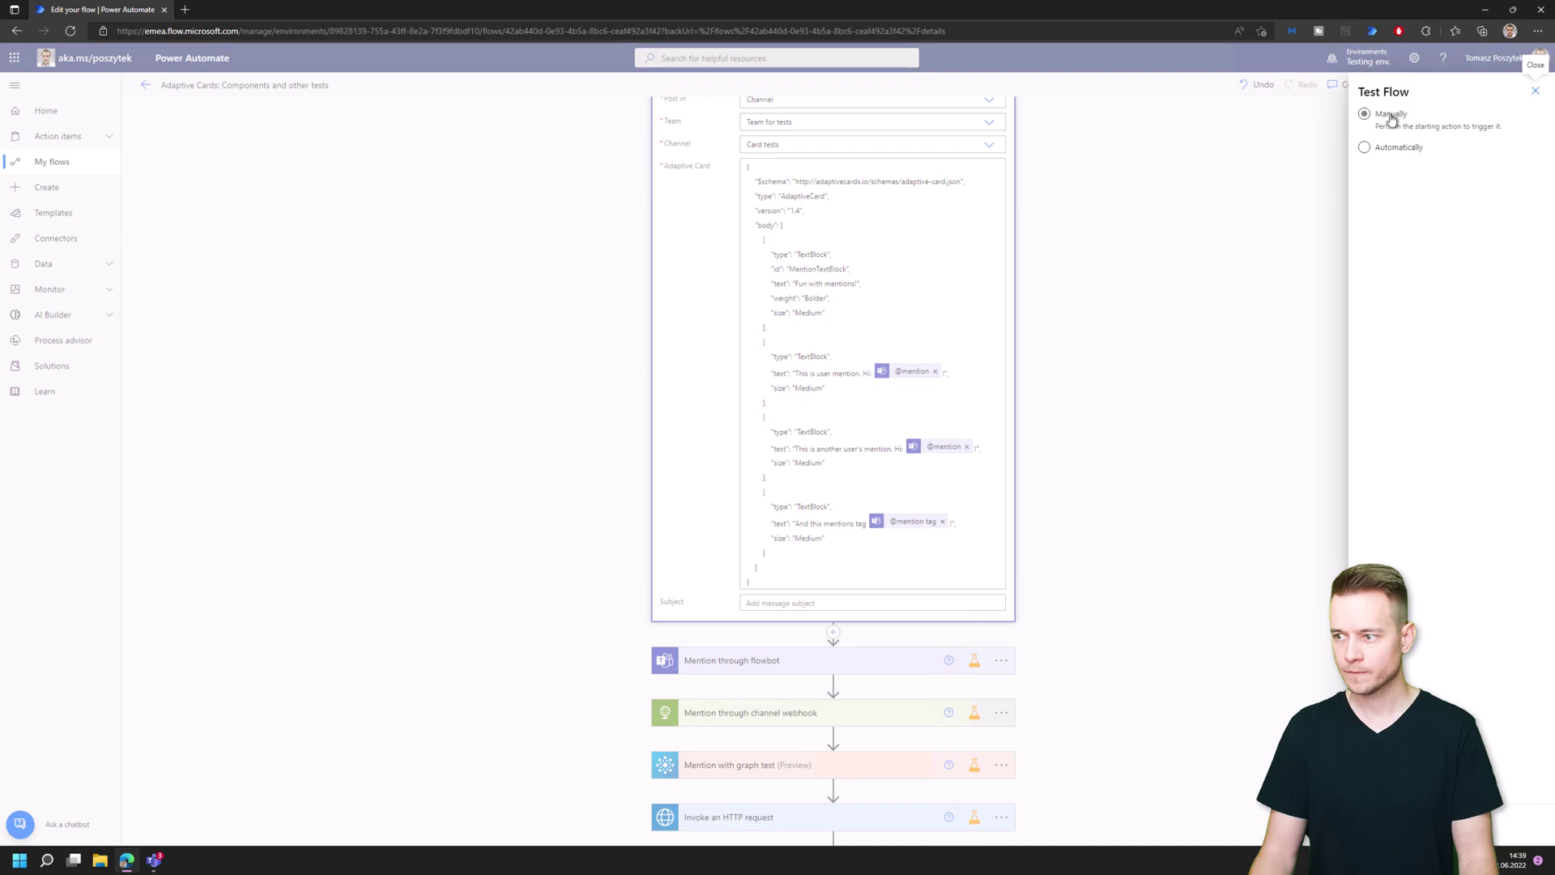
left_click(1390, 149)
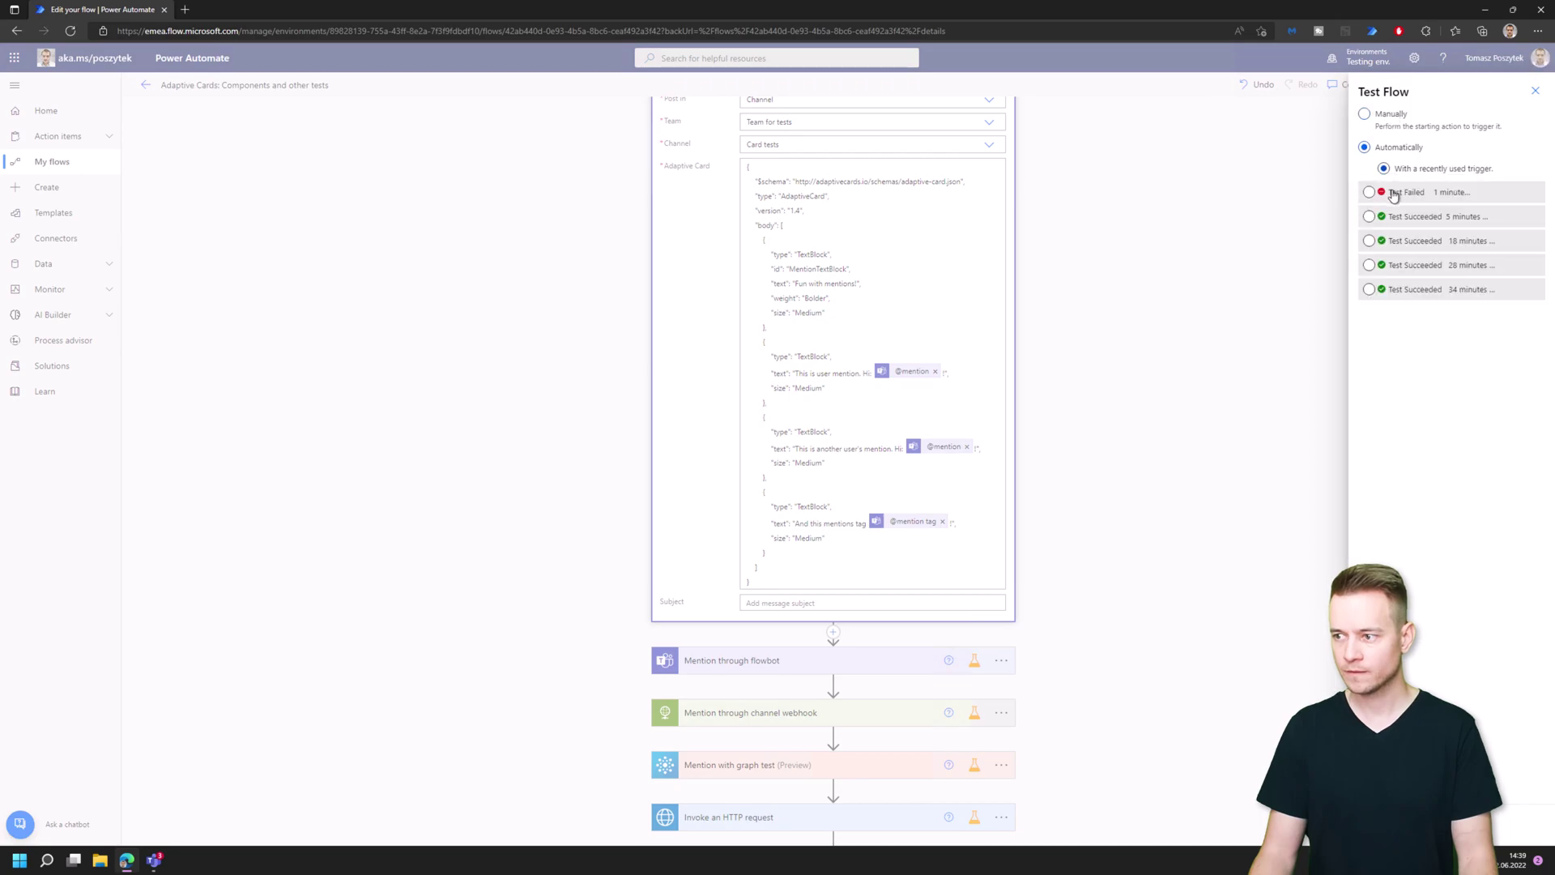
left_click(1395, 825)
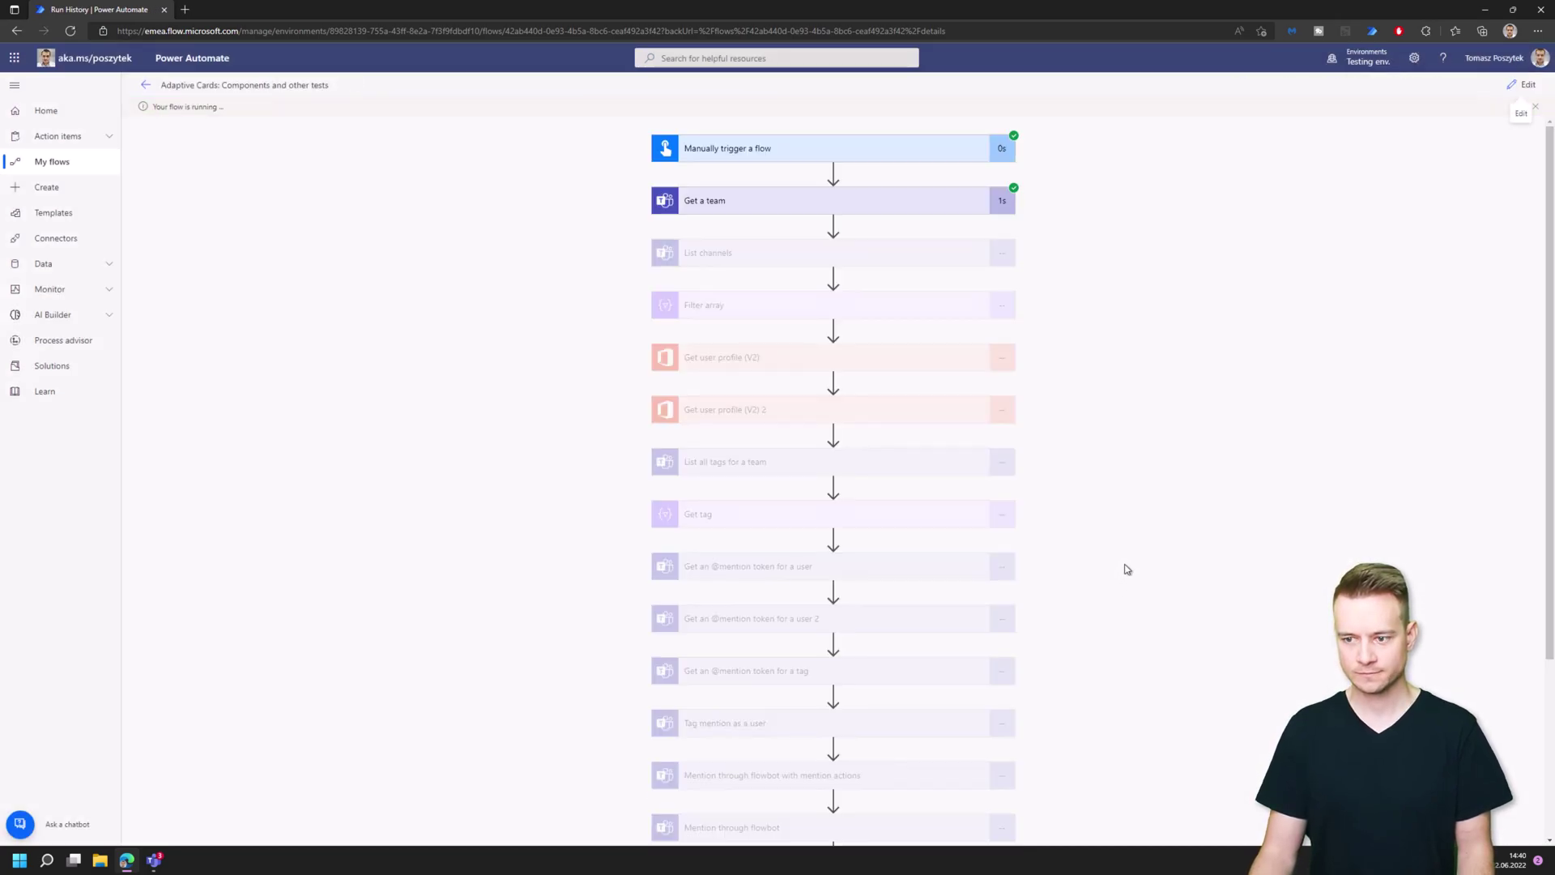
Switch to Teams and check the user and tag mentions in the new card in the Card tests channel
mouse_move(156, 862)
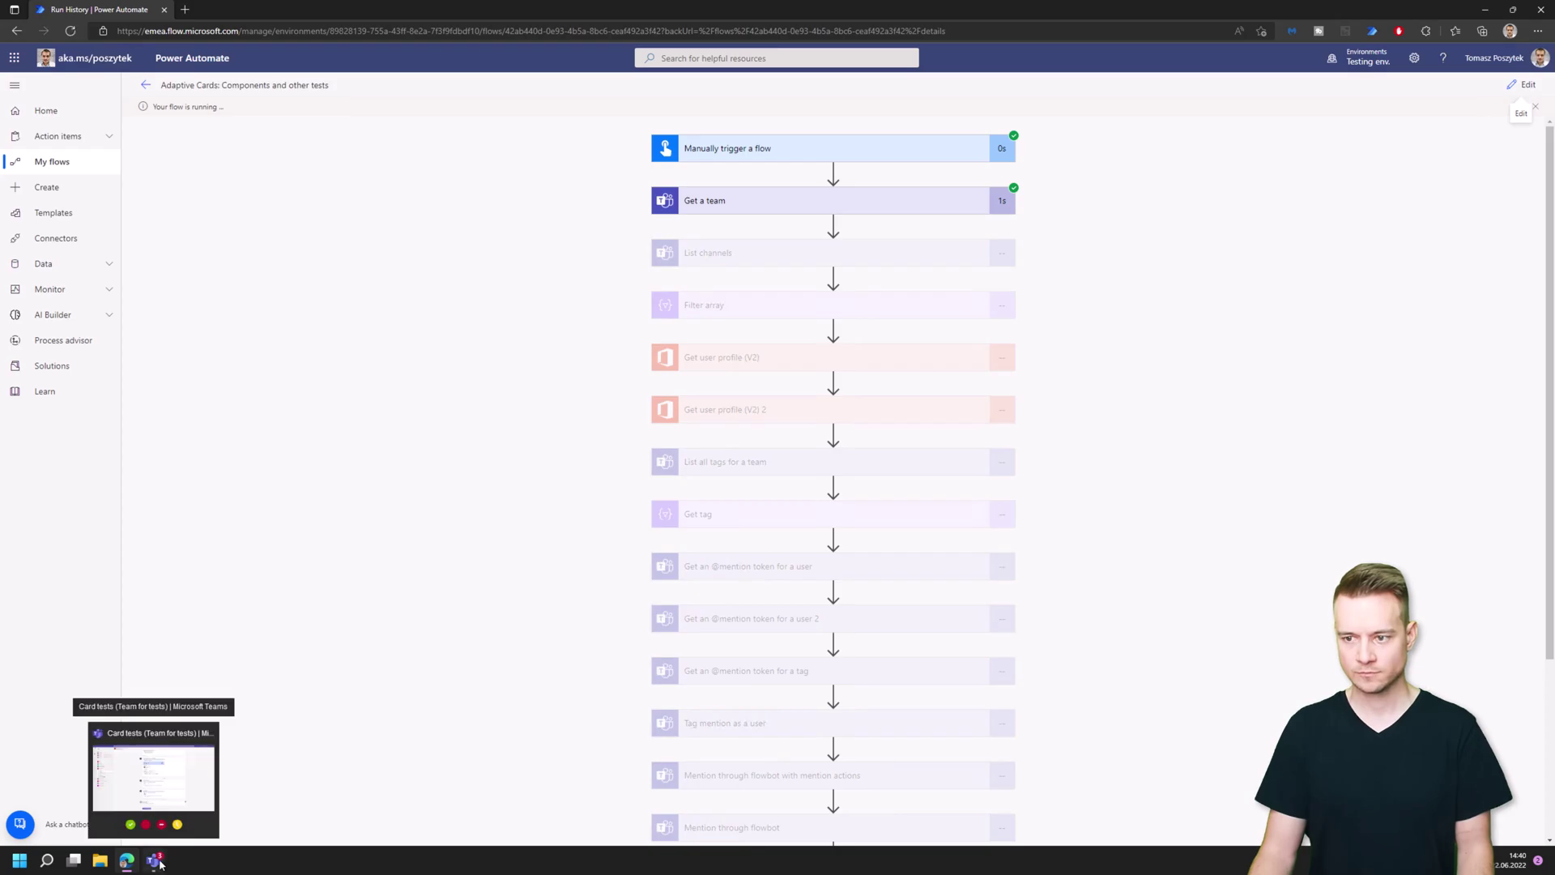
left_click(159, 864)
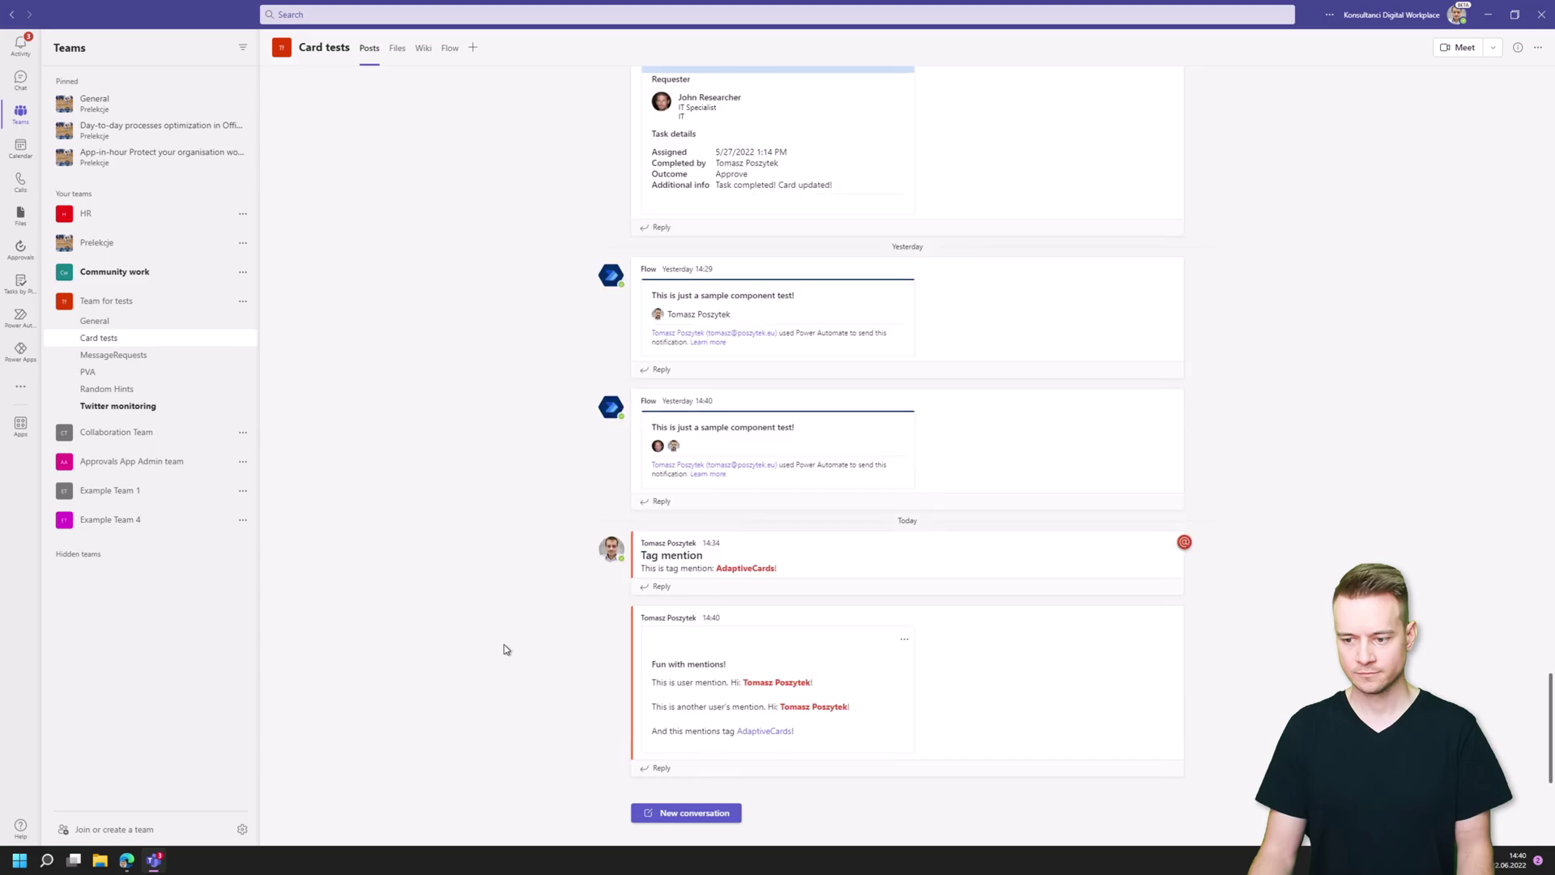
mouse_move(867, 674)
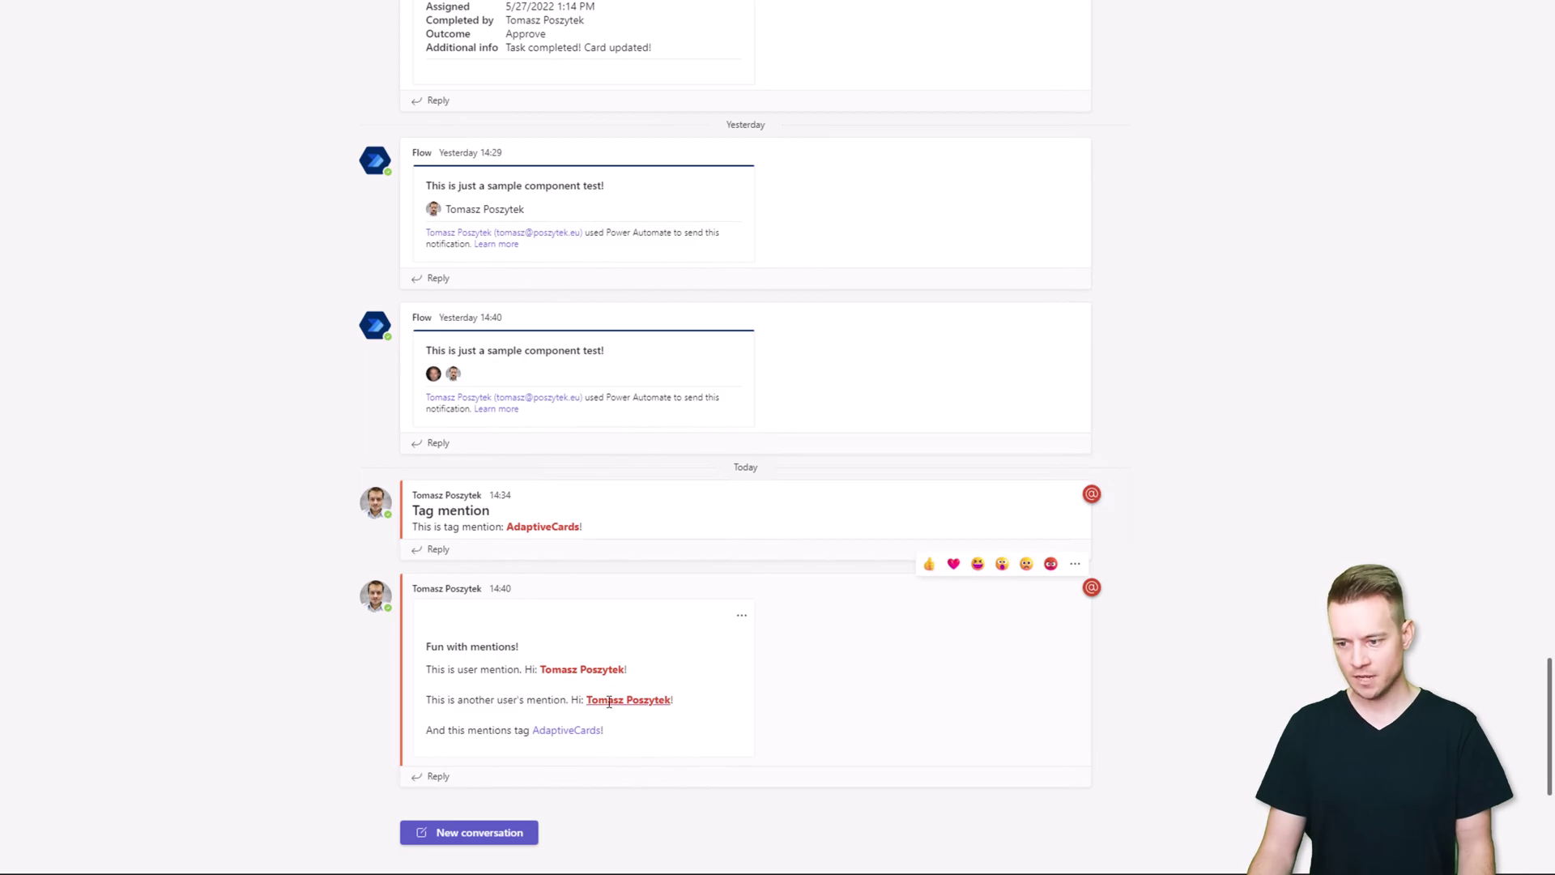
mouse_move(595, 702)
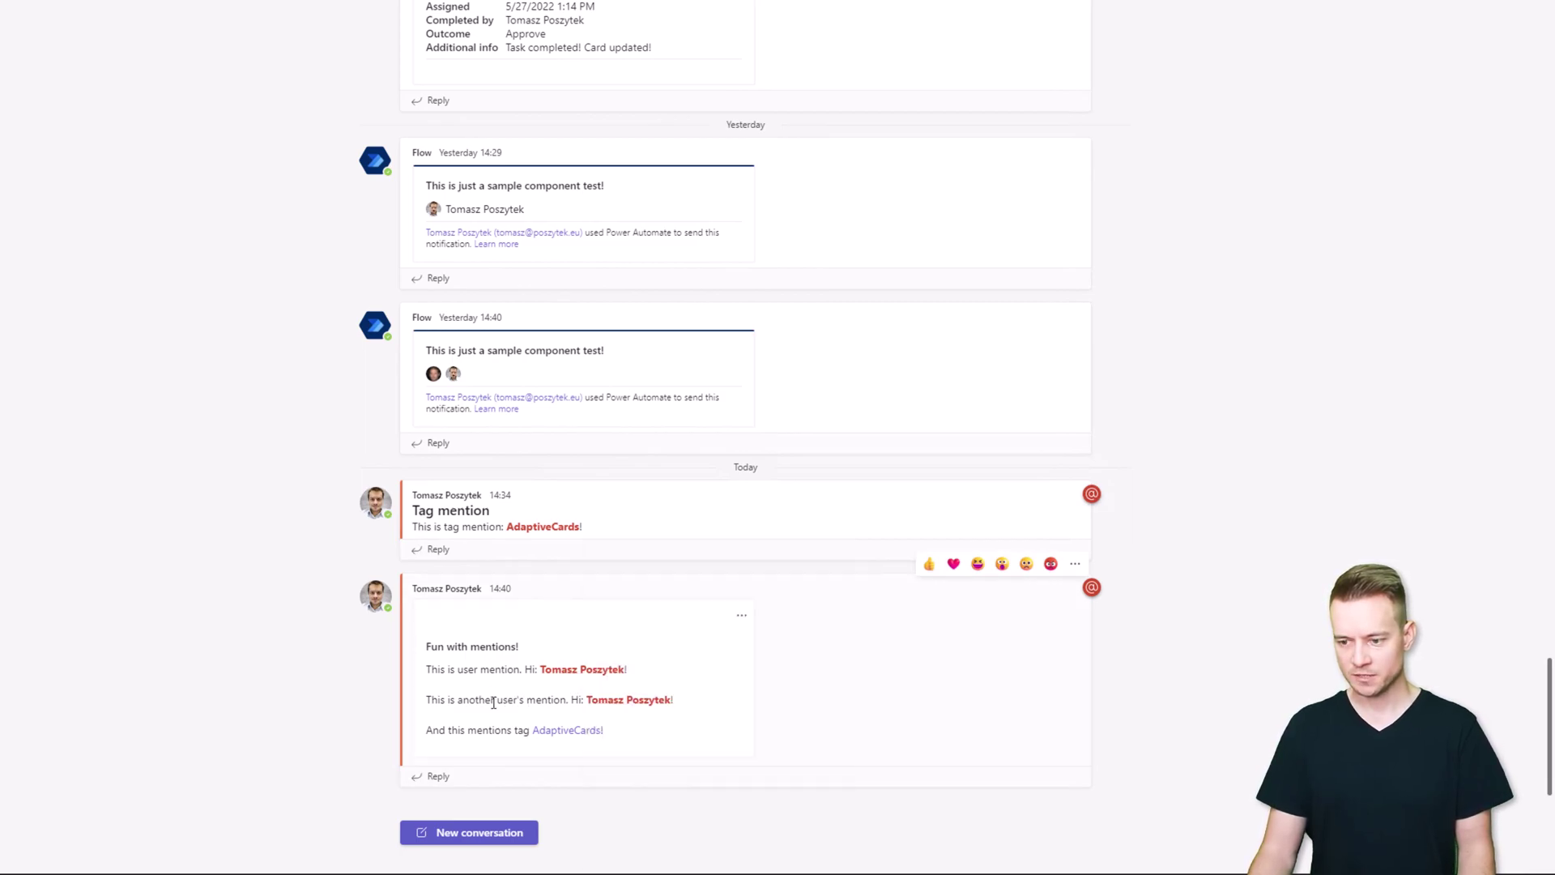
mouse_move(544, 737)
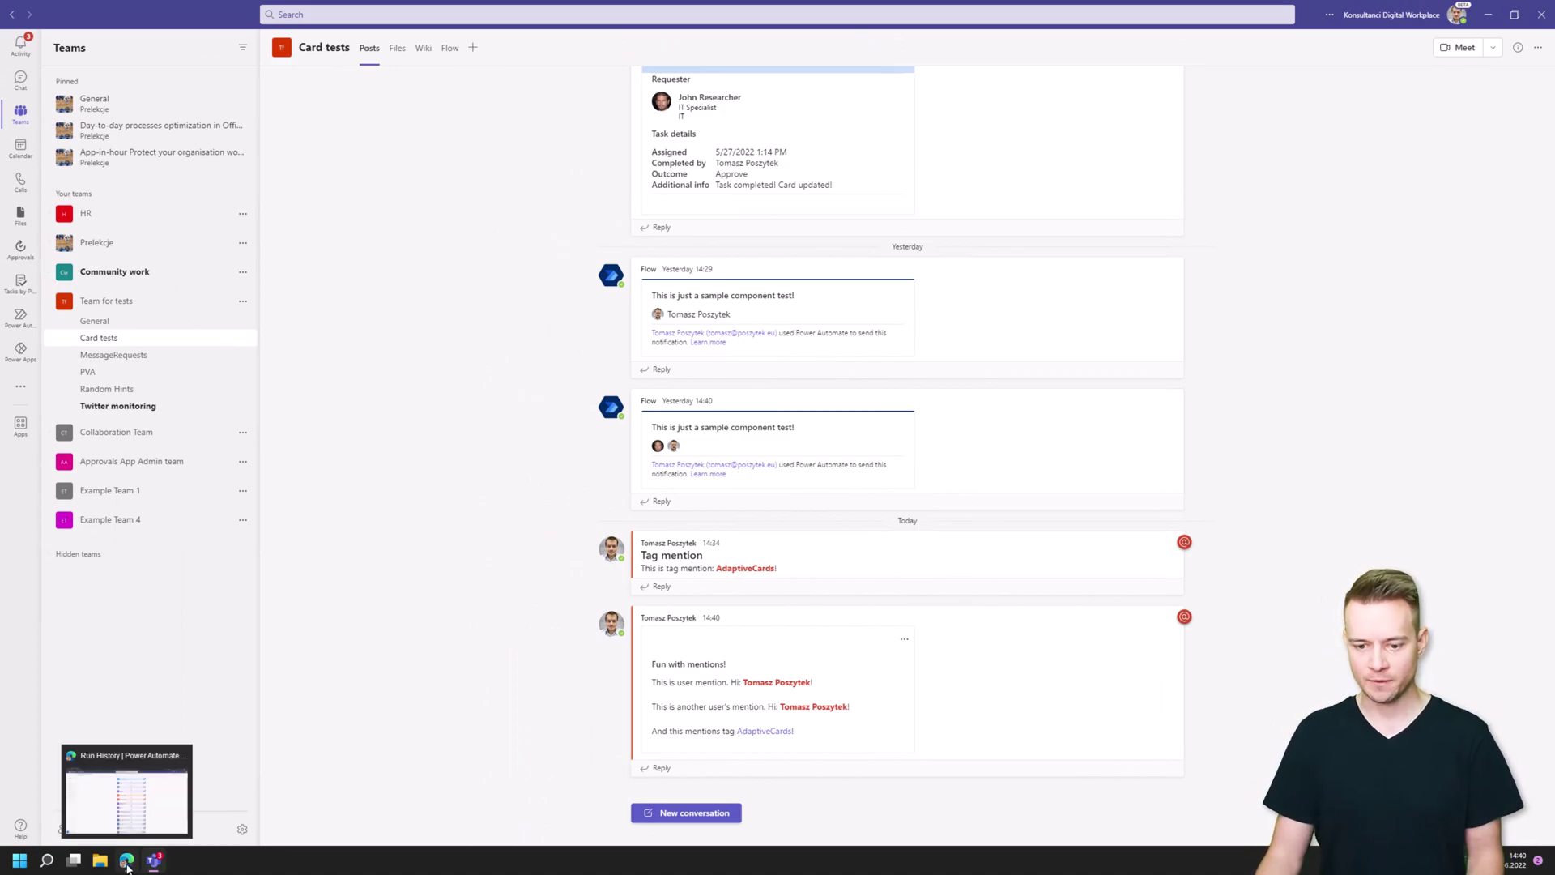
Return to Power Automate, reopen the flow for editing and collapse the Mention through flowbot with mention actions action
left_click(127, 865)
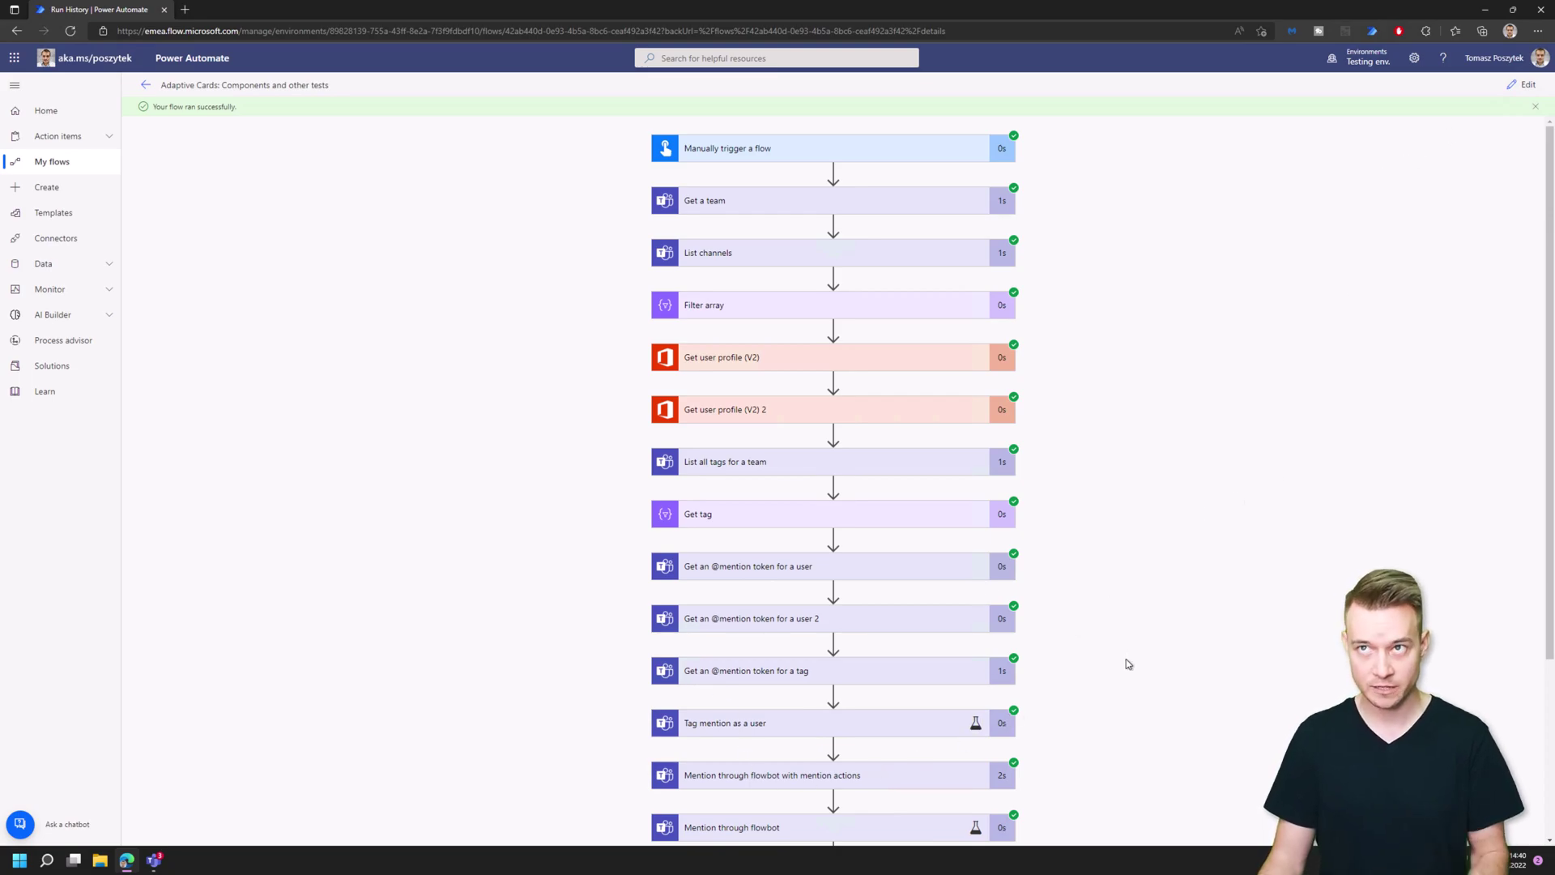
scroll(1140, 659, "down", 1)
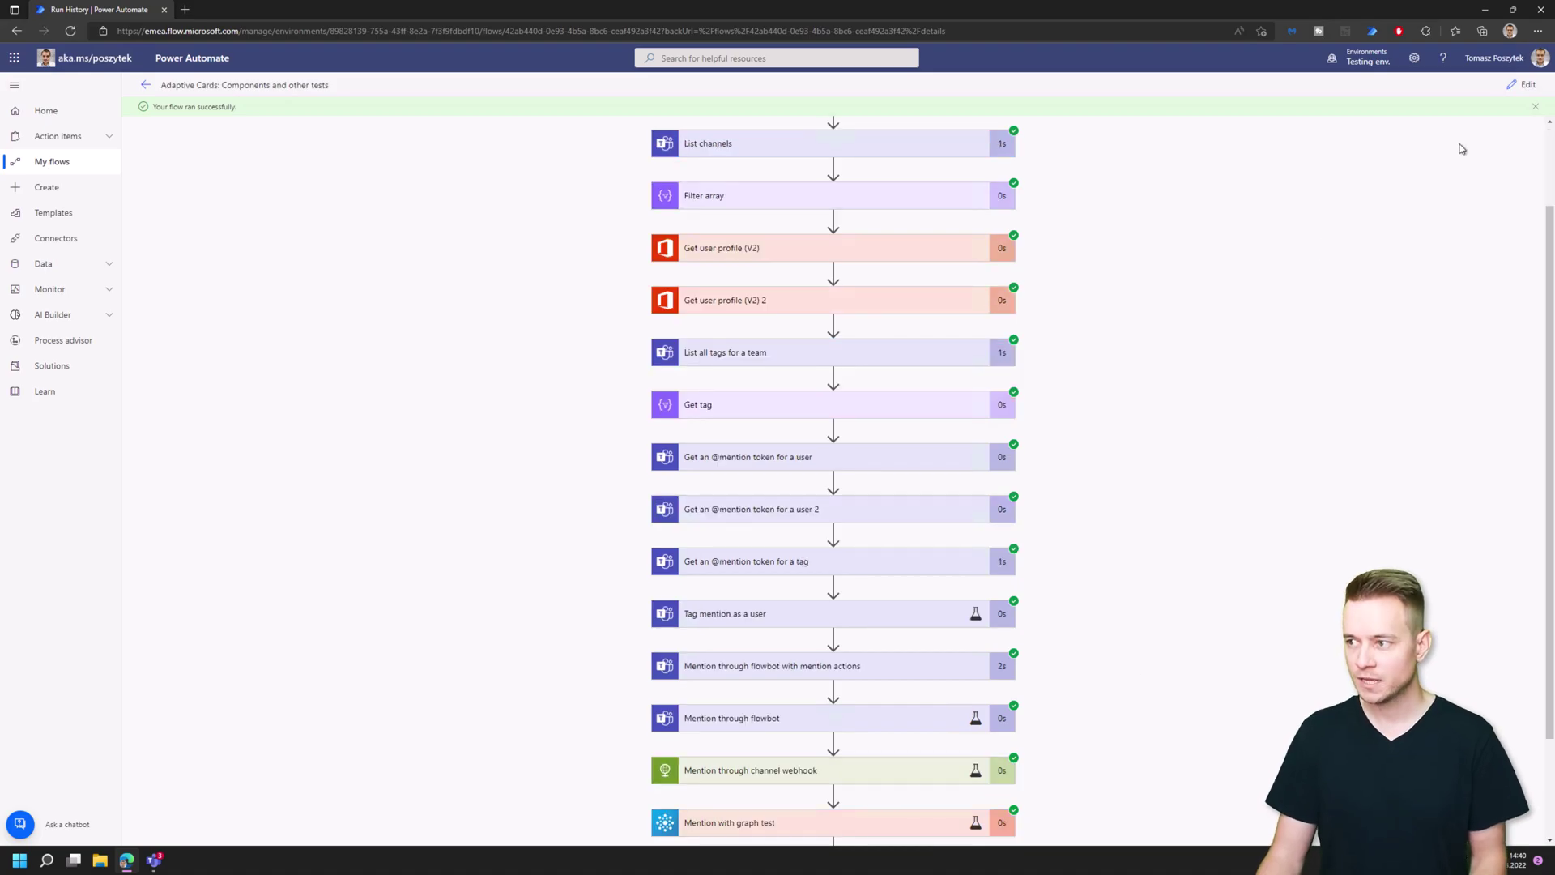
left_click(1525, 85)
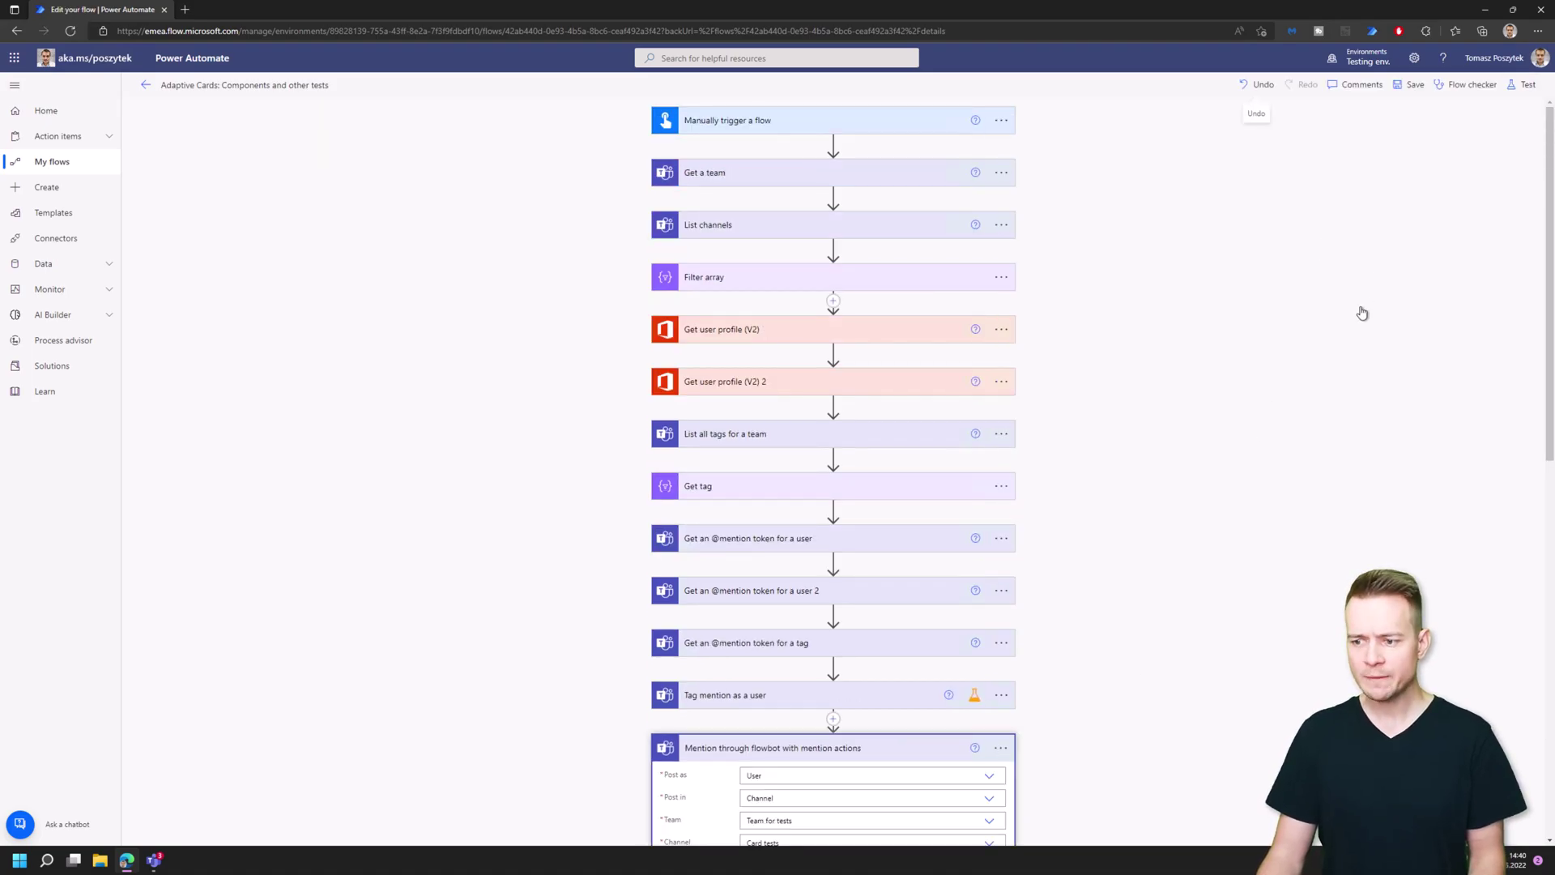
left_click(906, 747)
scroll(1118, 648, "down", 2)
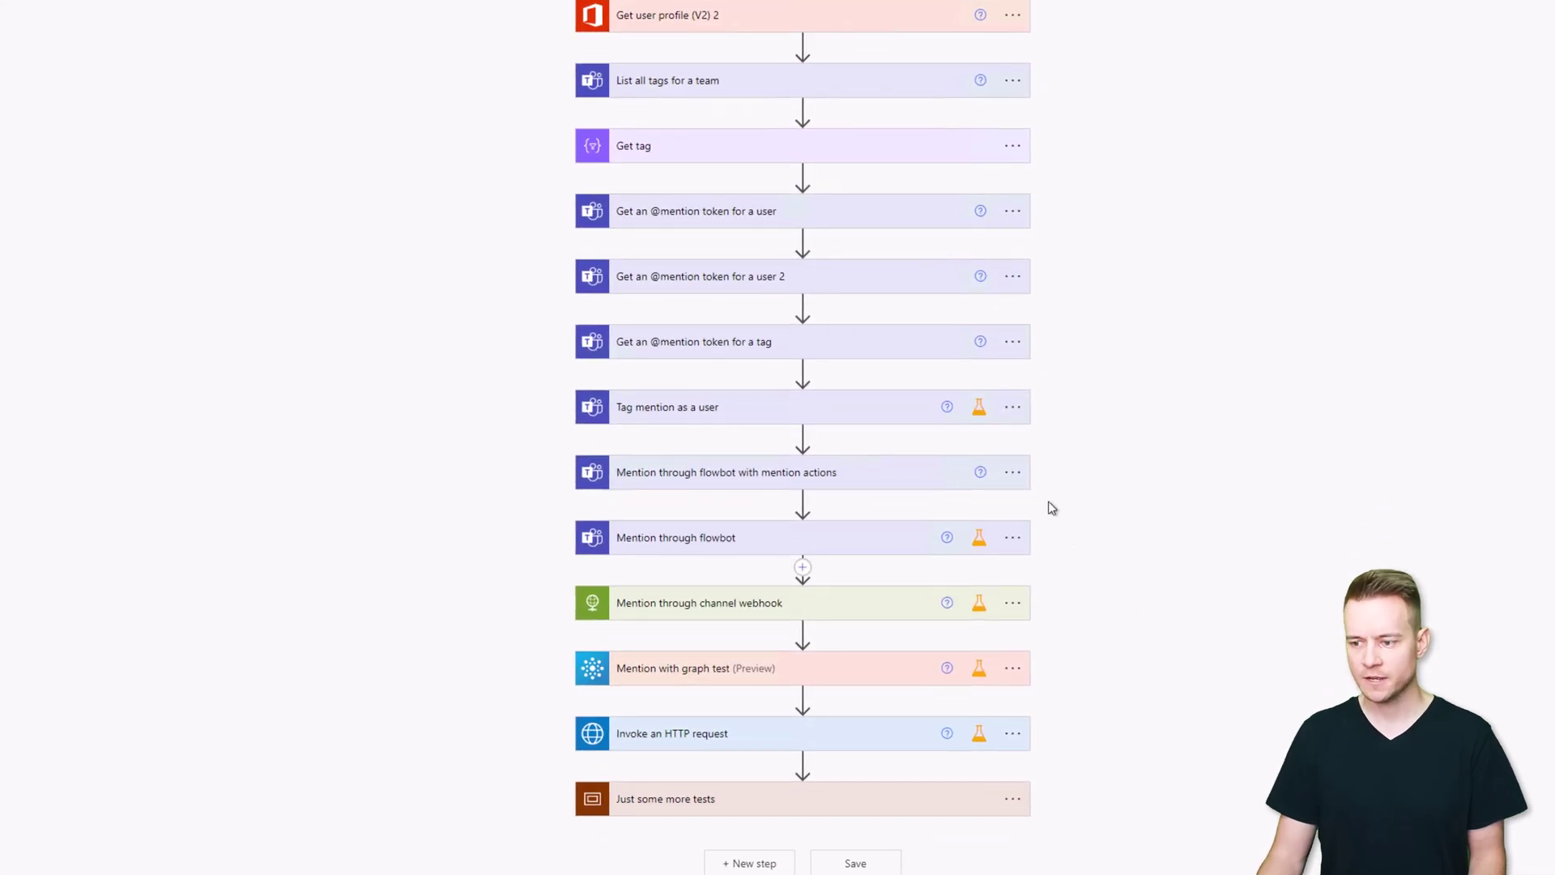
Enable a static result for Mention through flowbot with mention actions and collapse the action
left_click(1013, 473)
left_click(1098, 580)
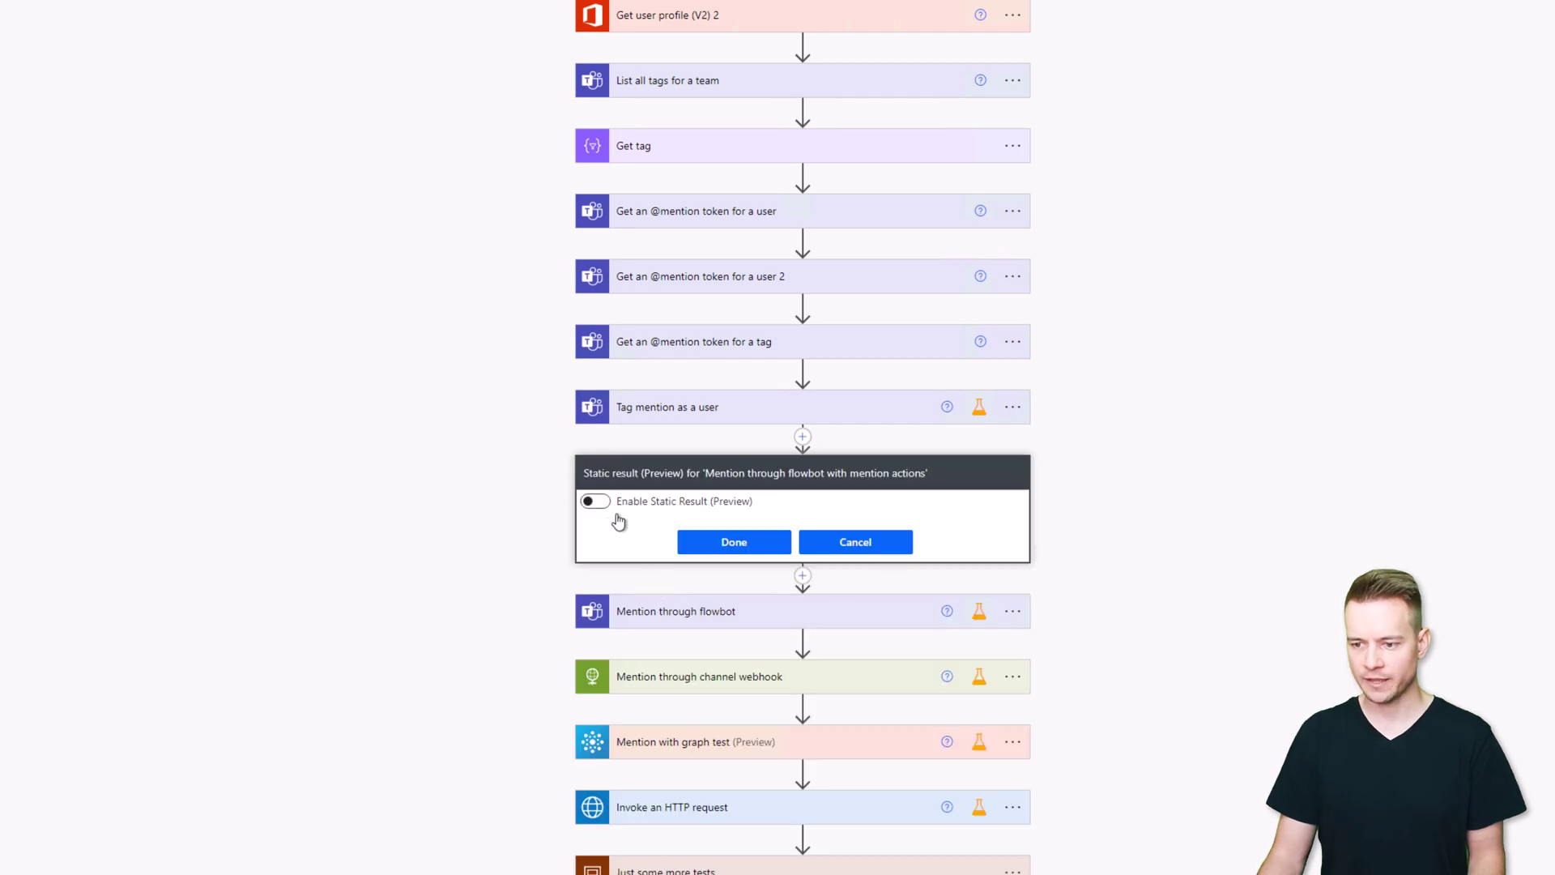
left_click(595, 501)
left_click(734, 760)
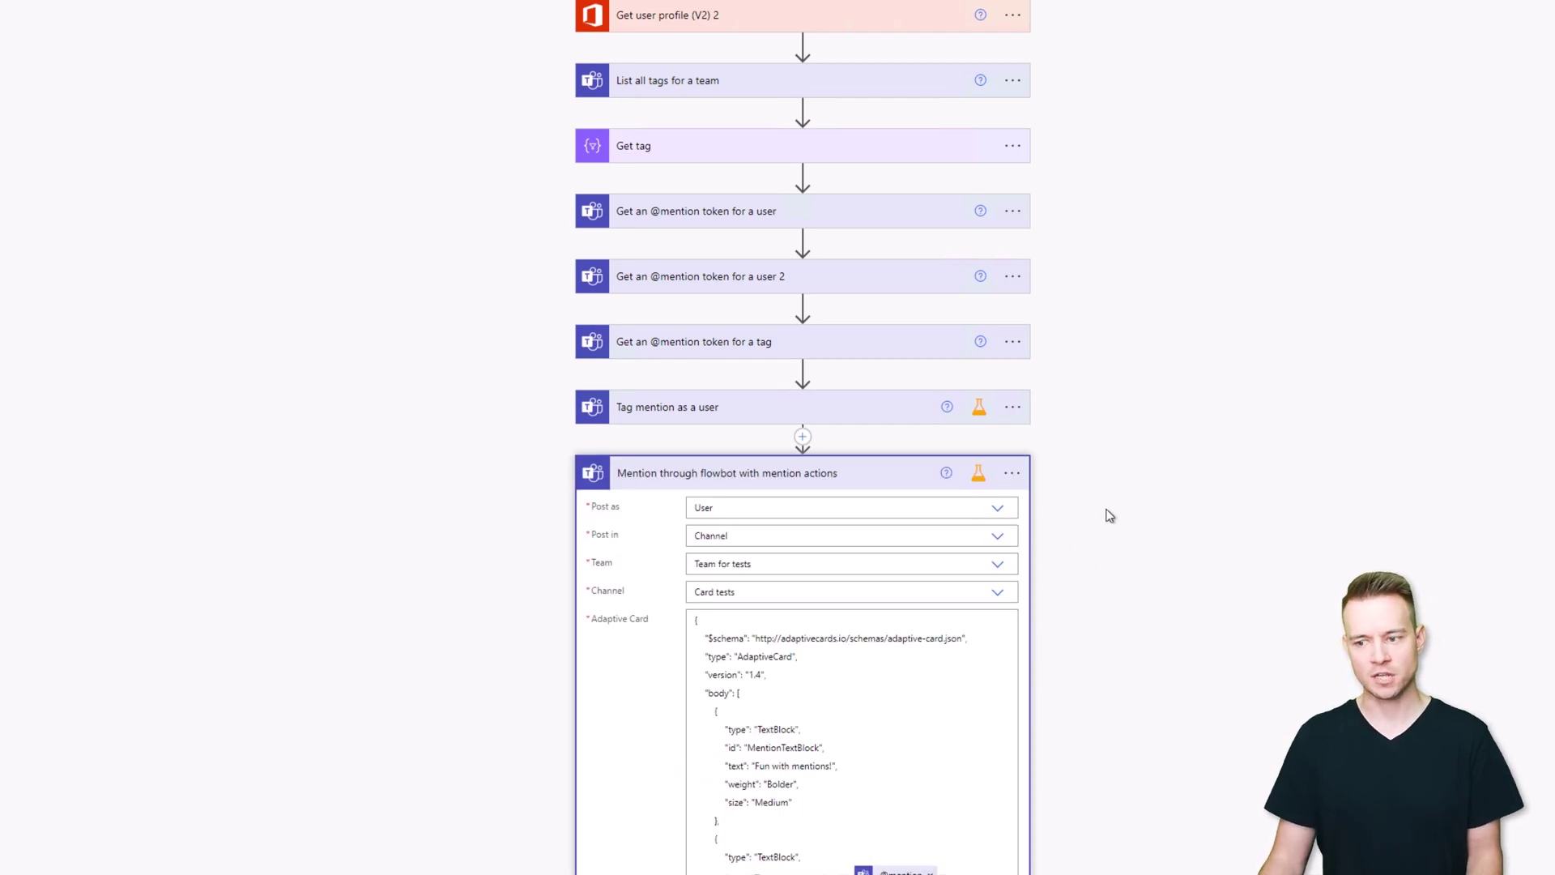
left_click(836, 486)
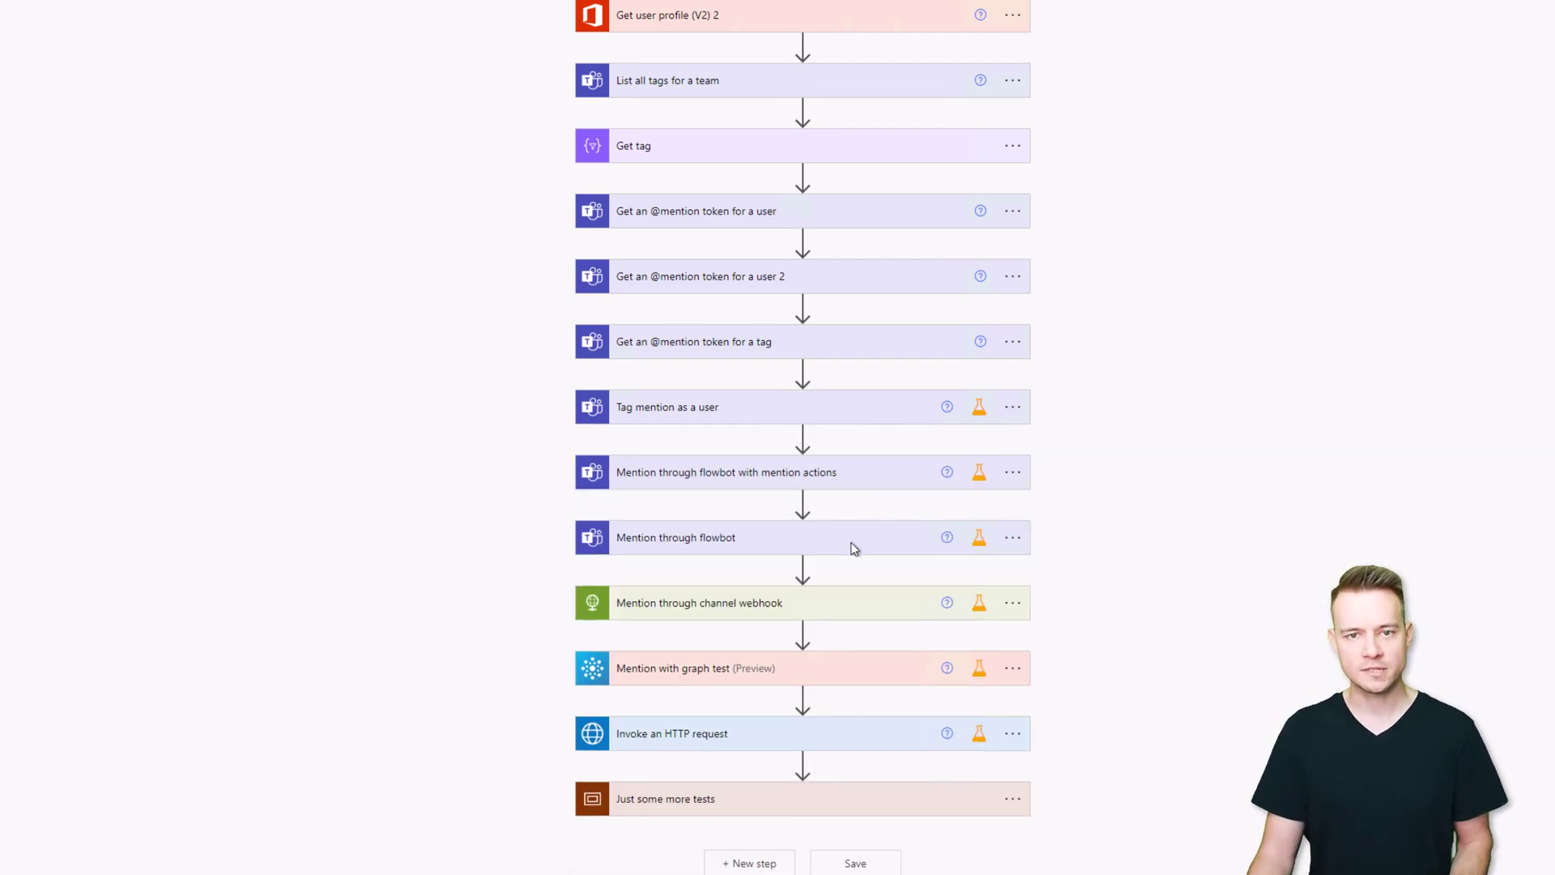
Disable the static result for the Mention through flowbot action
left_click(1014, 539)
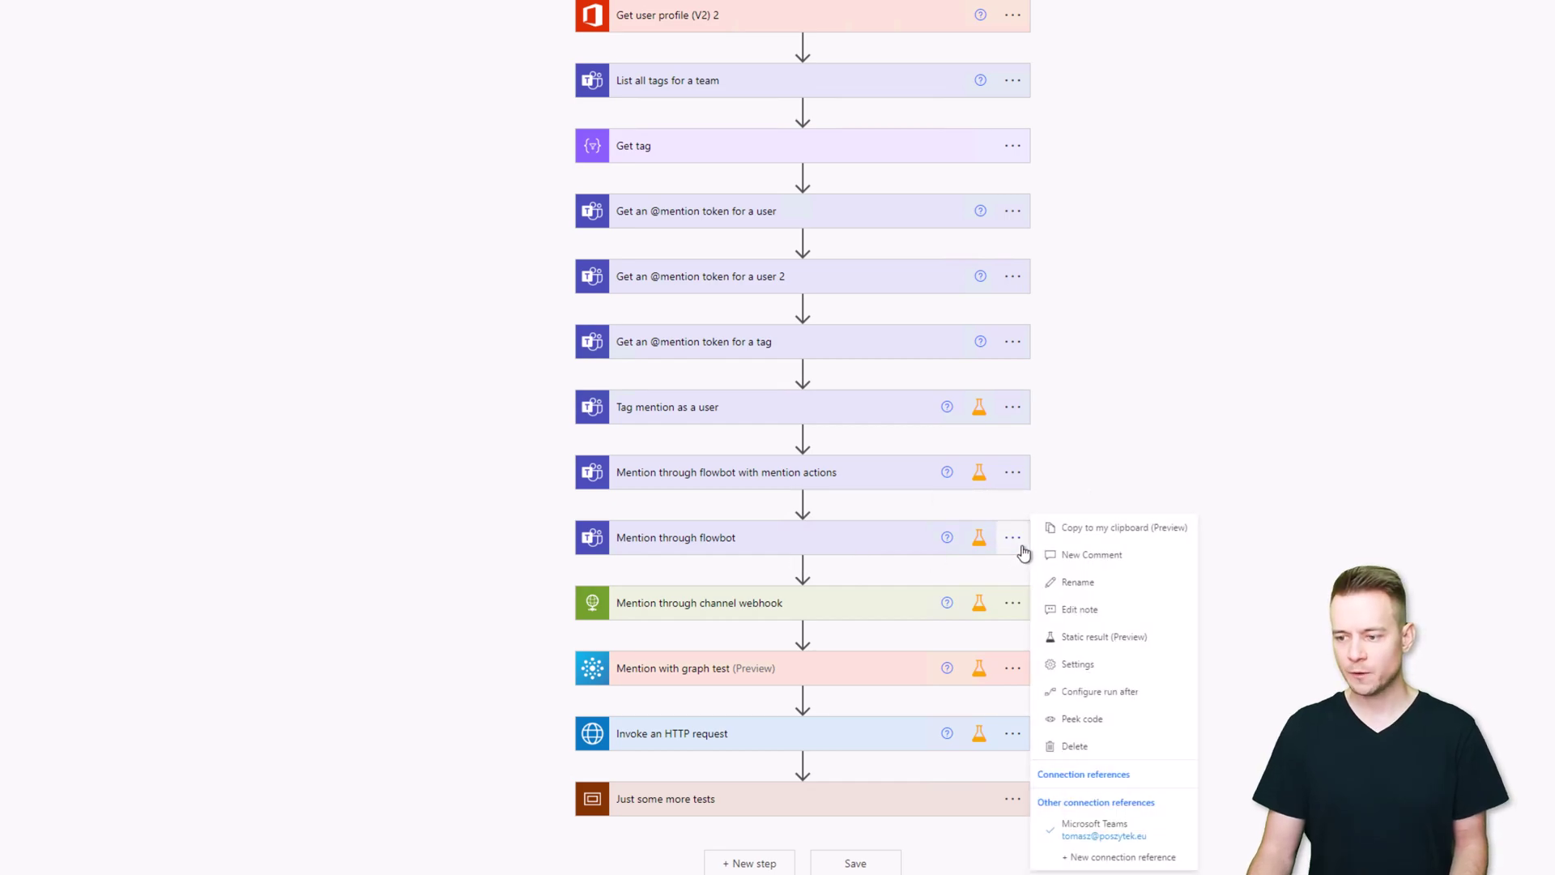
left_click(1069, 638)
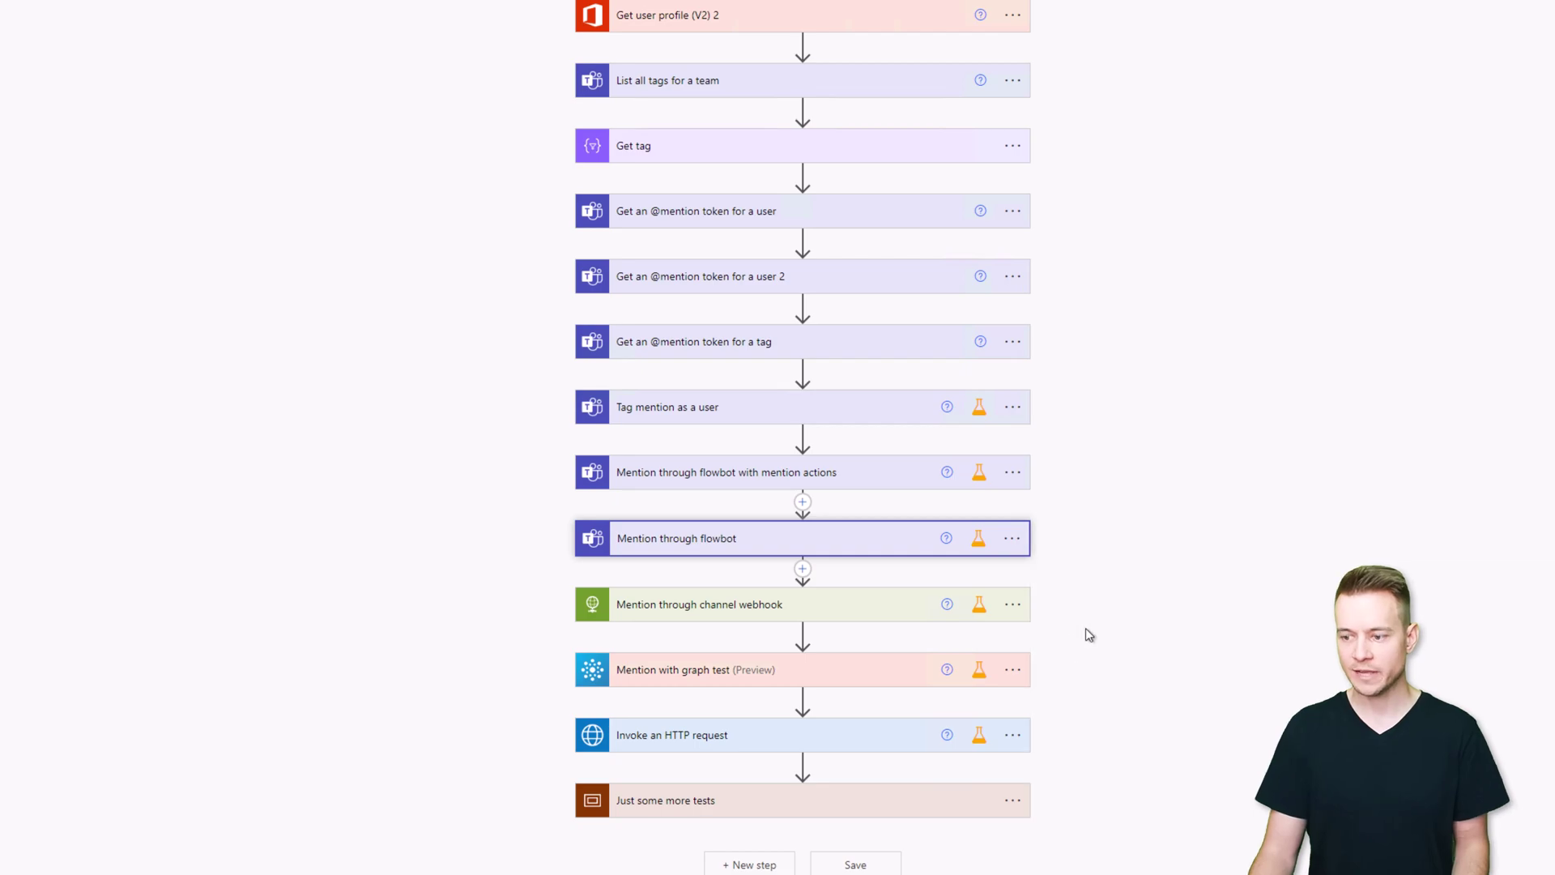
left_click(593, 601)
left_click(596, 603)
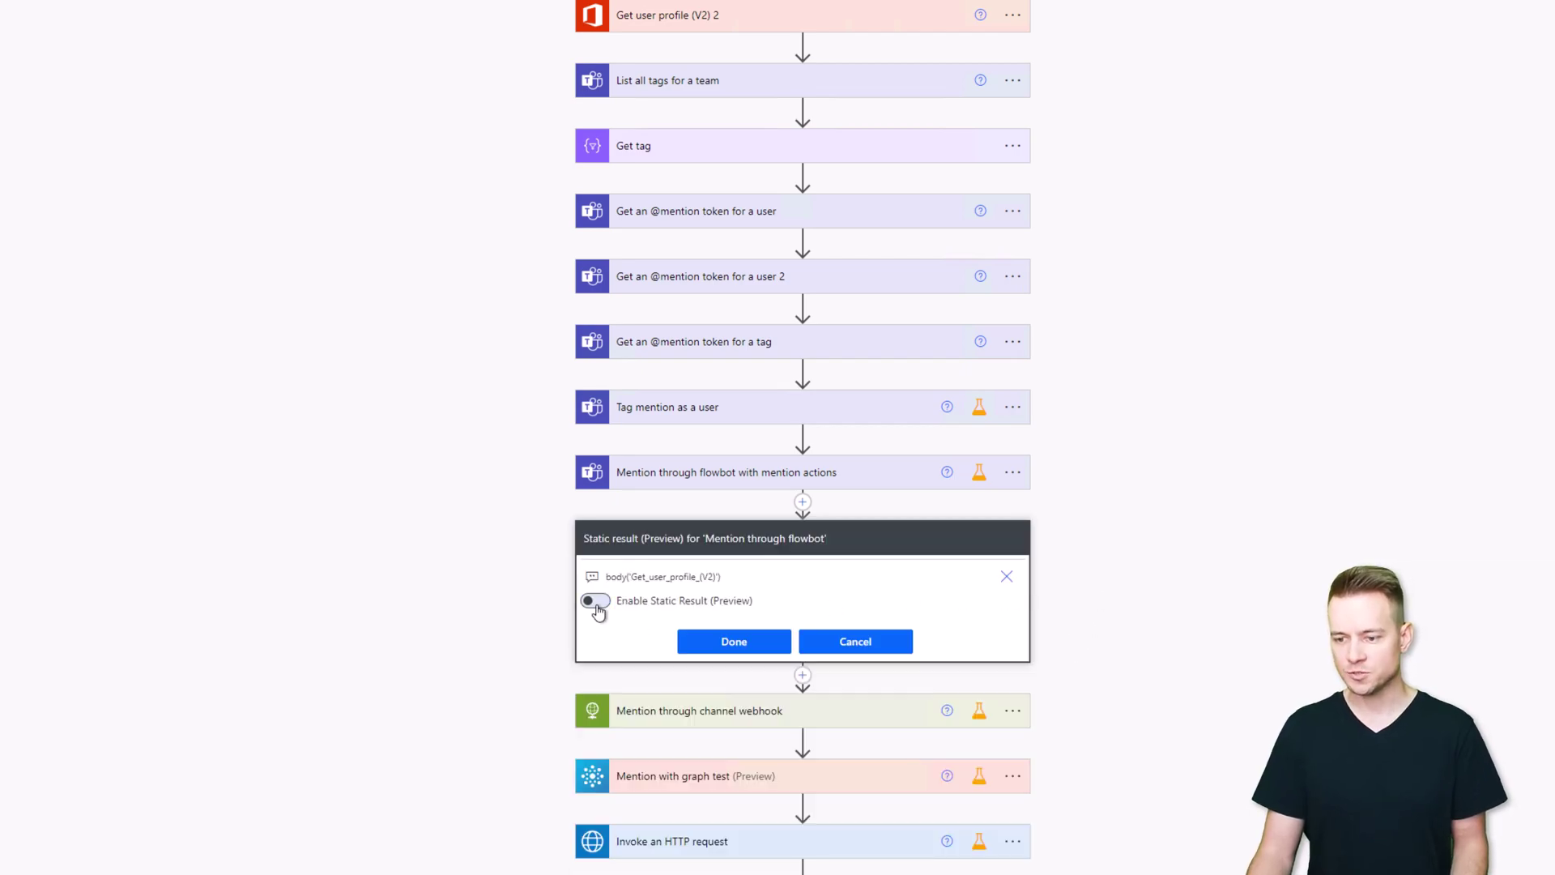
left_click(721, 644)
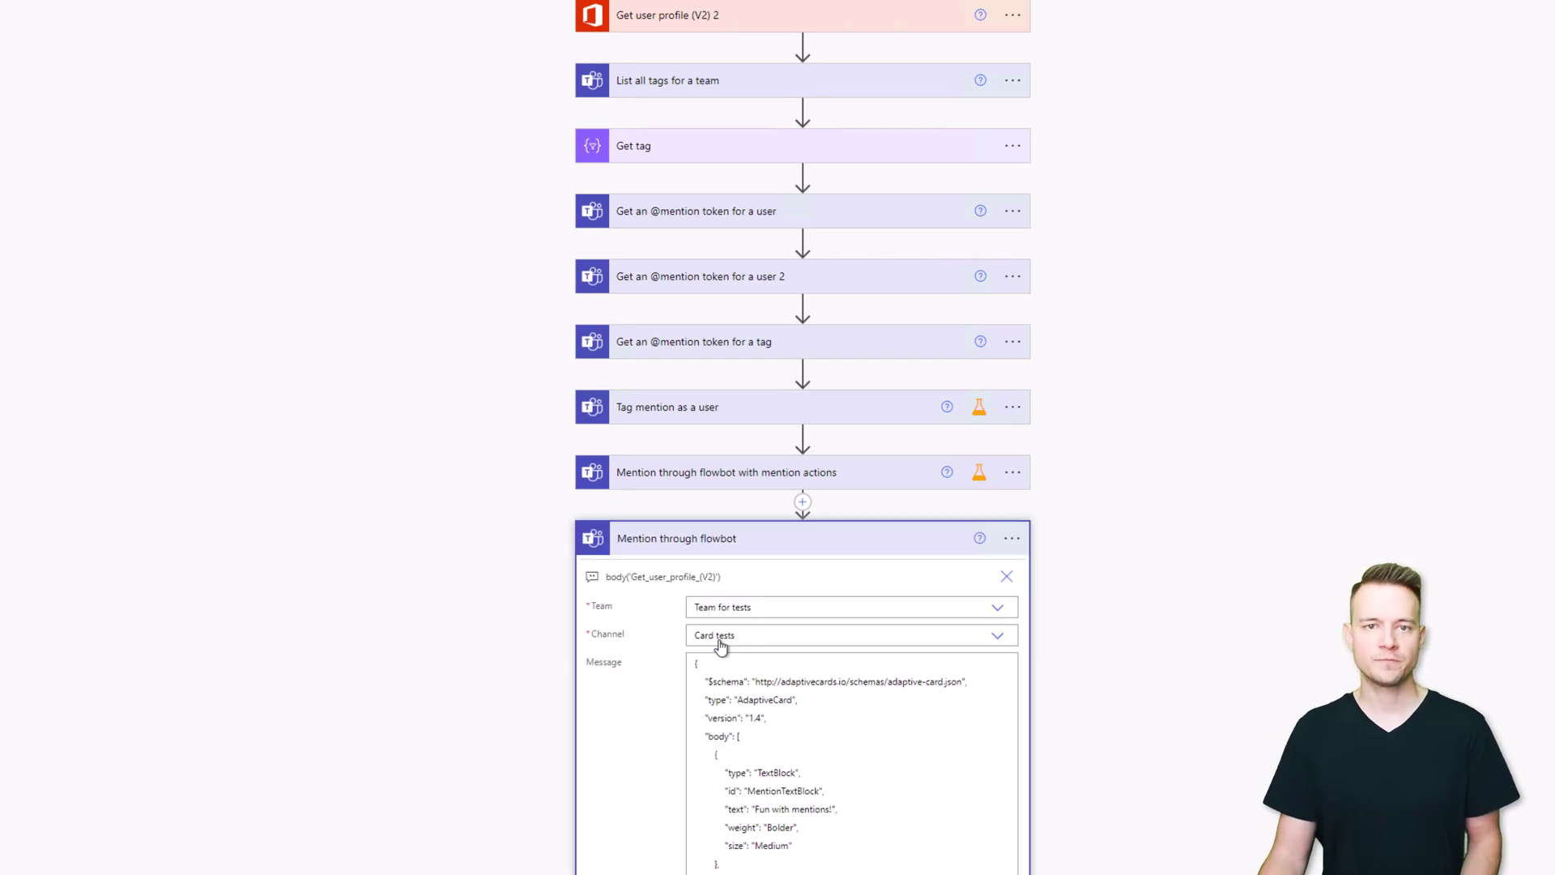
Examine the Mention through flowbot card JSON, highlighting the <at> Display Name </at> markup in the first user mention text block
scroll(530, 629, "down", 5)
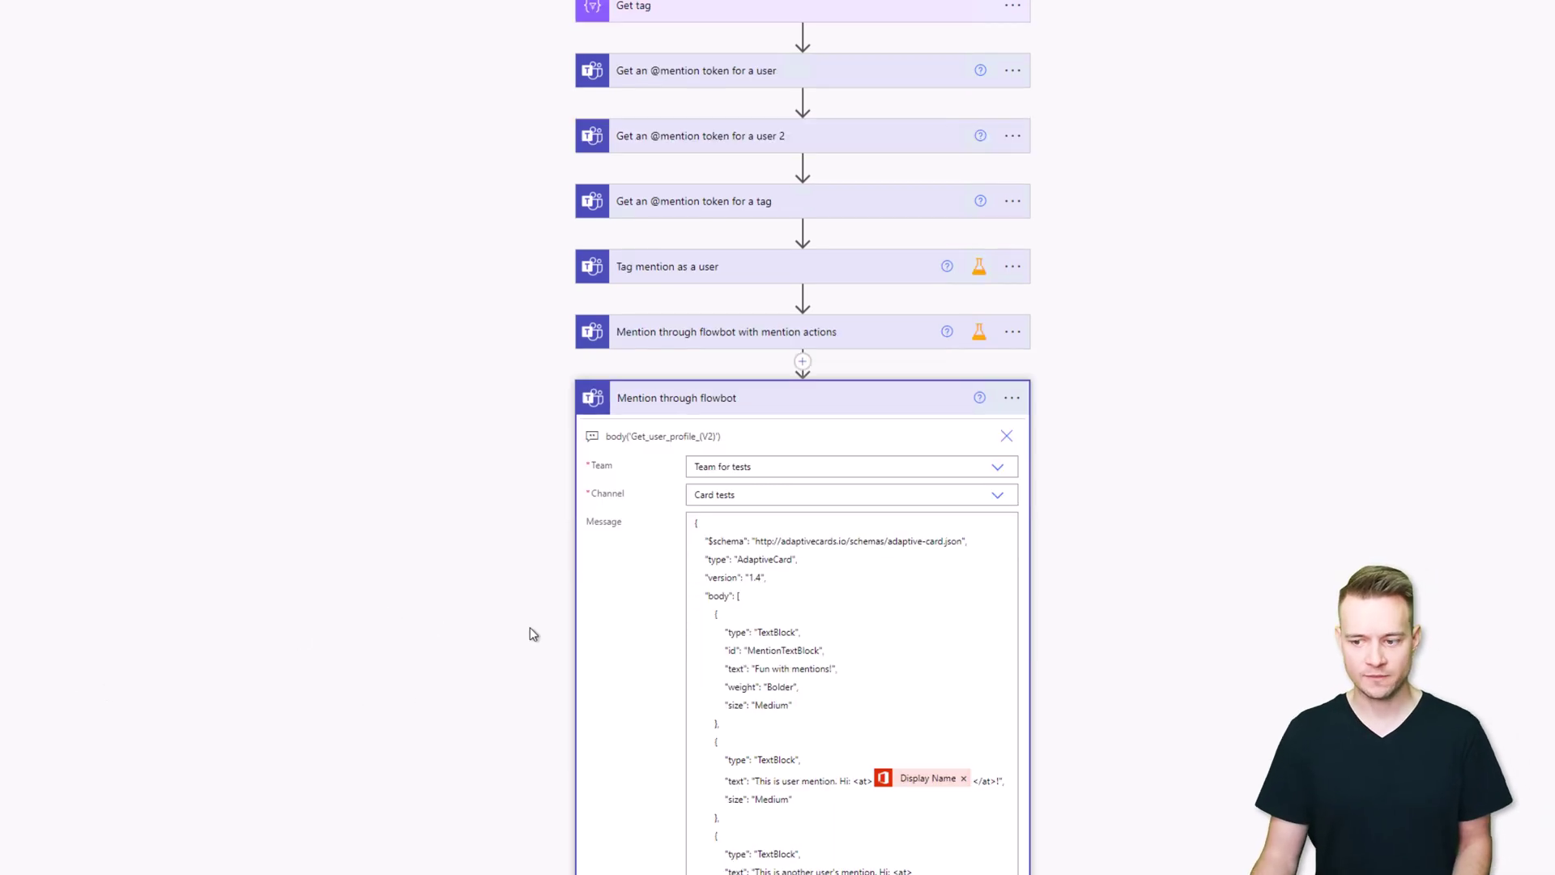
scroll(531, 631, "down", 5)
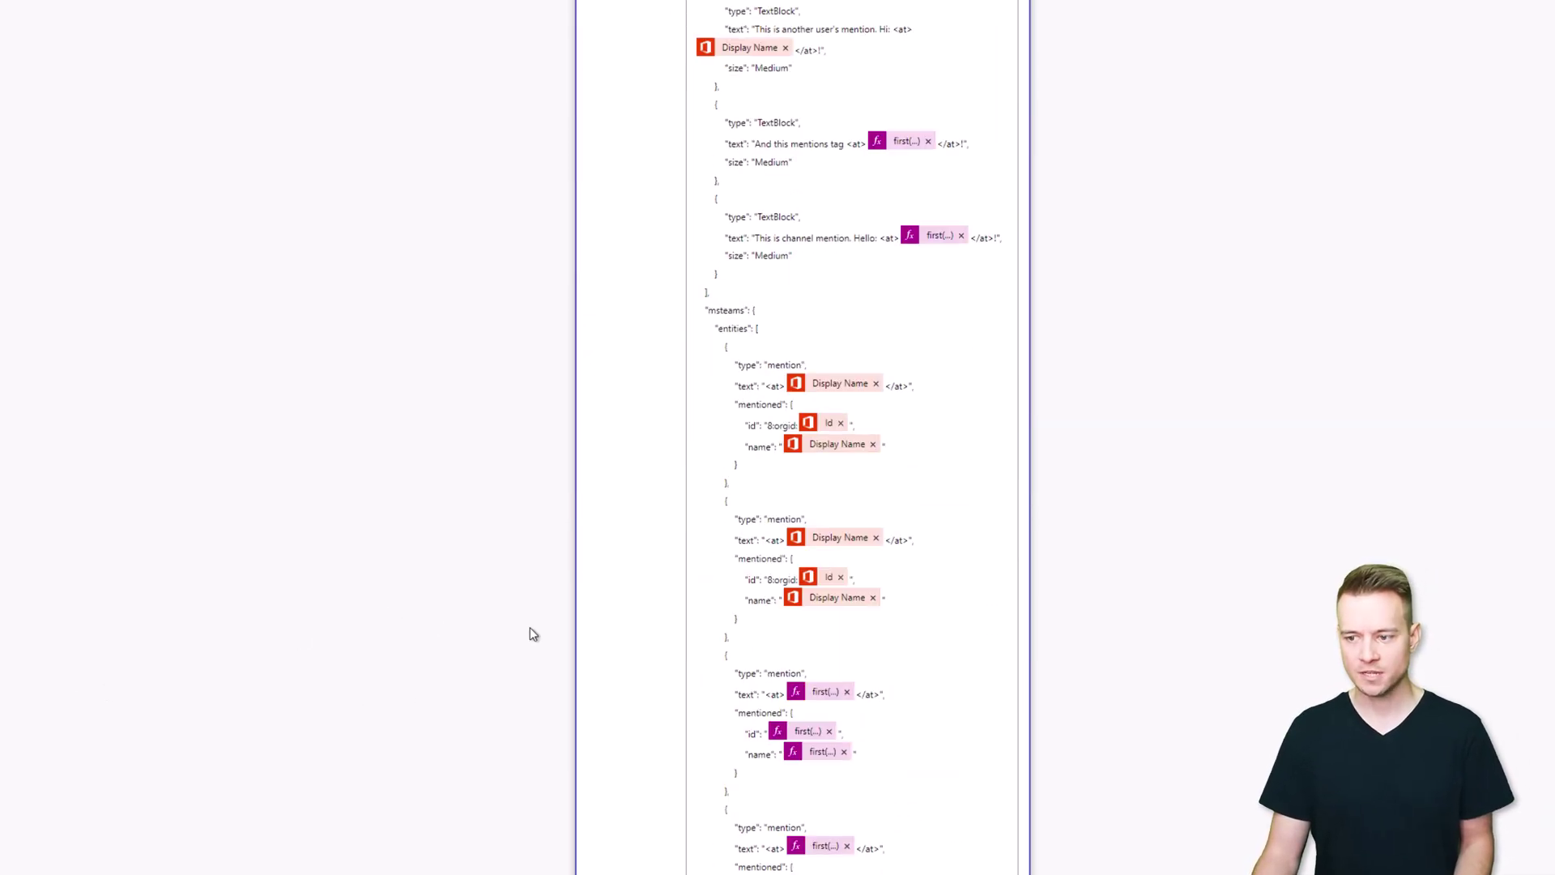
scroll(531, 630, "up", 2)
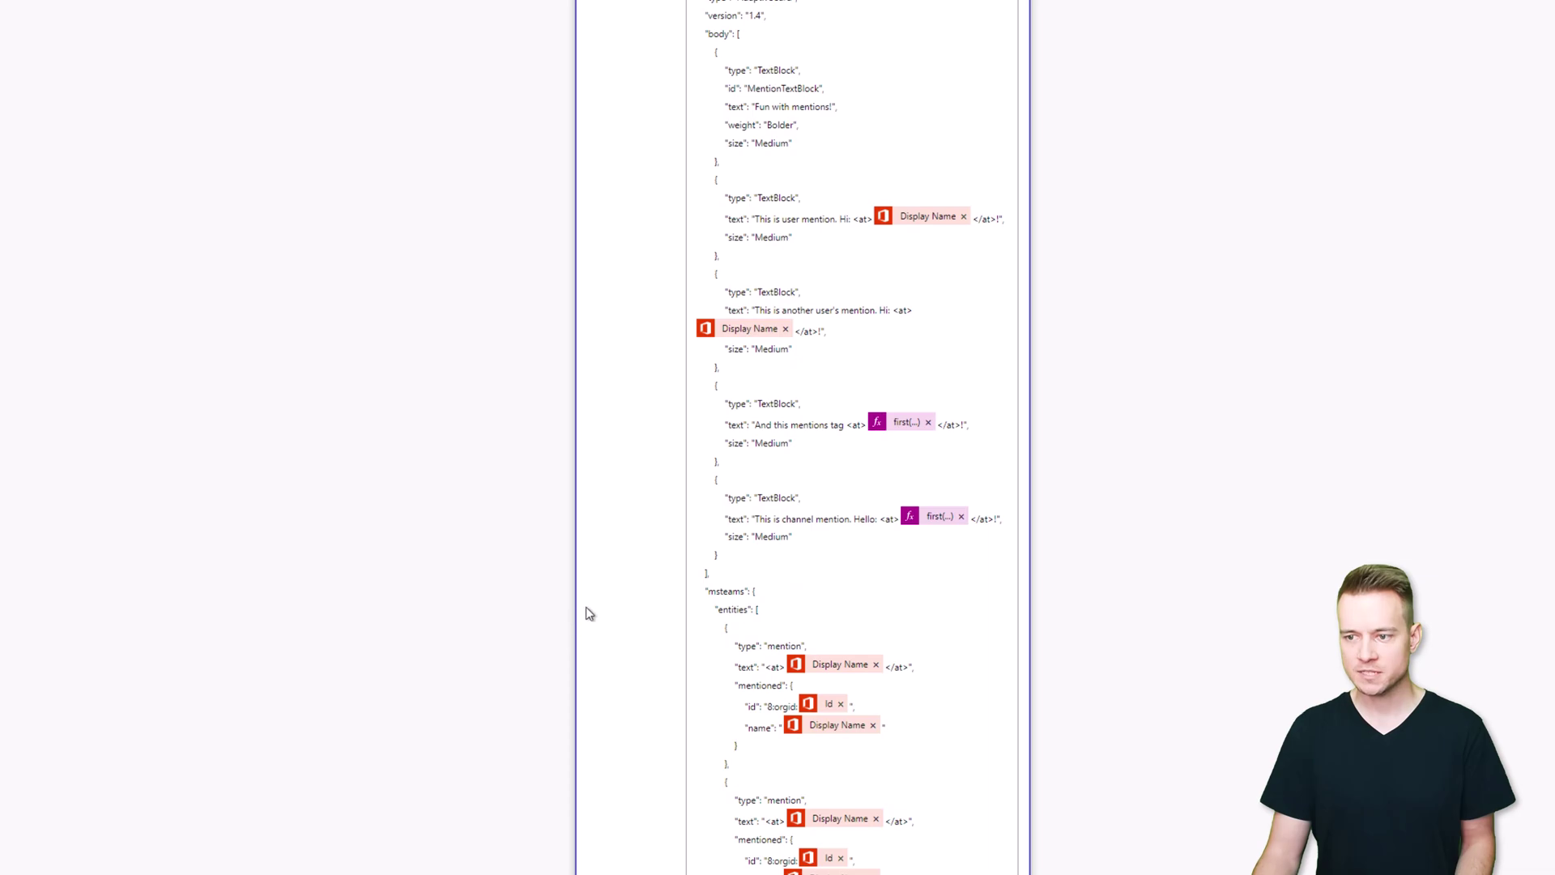
scroll(616, 567, "up", 2)
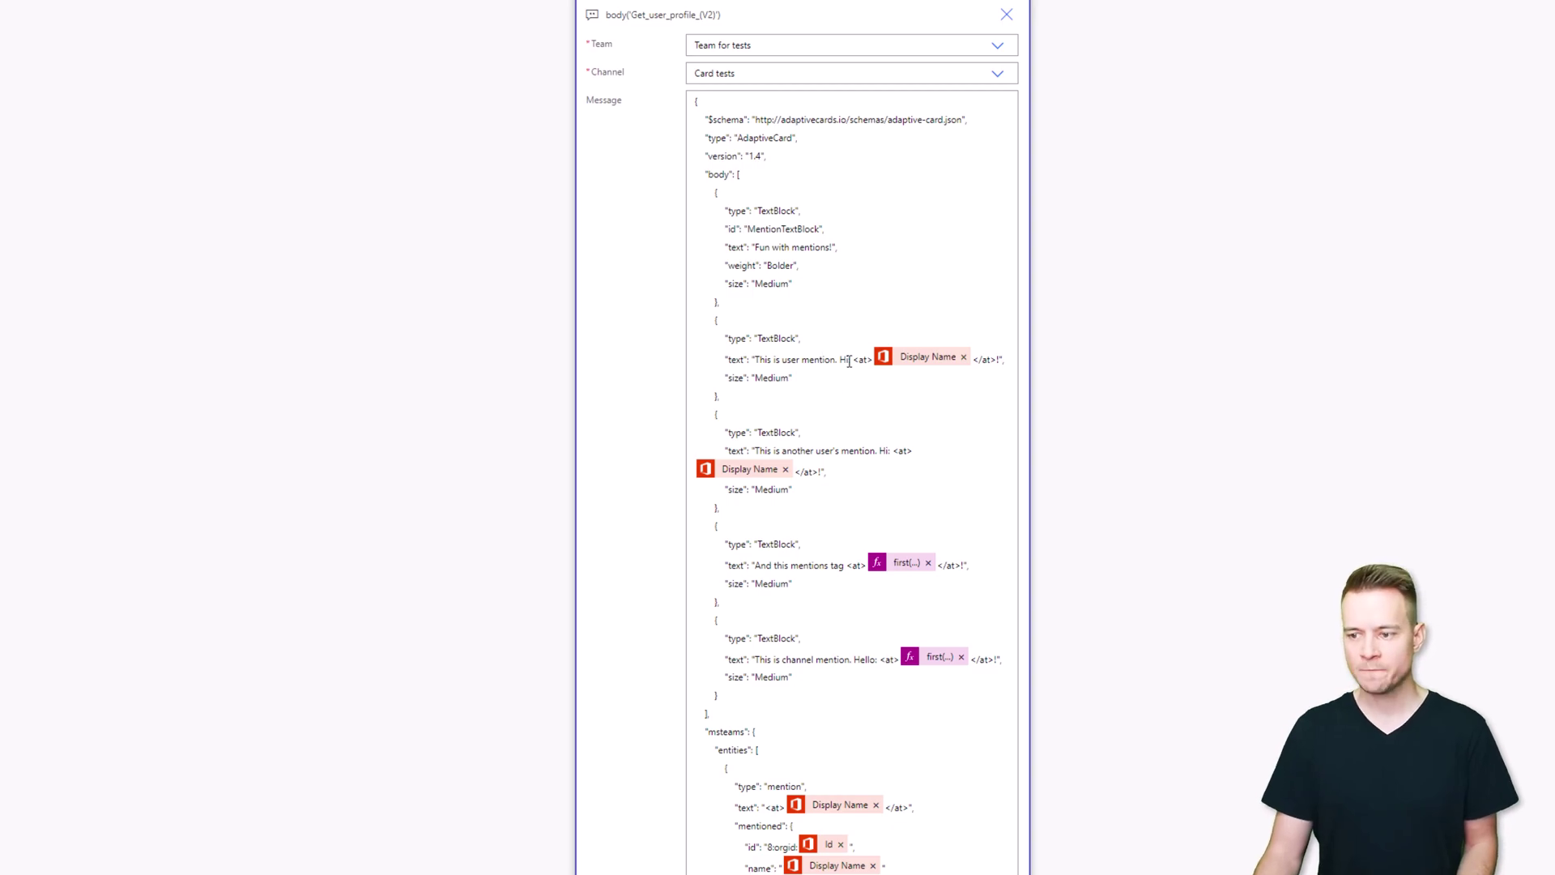
left_click_drag(854, 359, 998, 363)
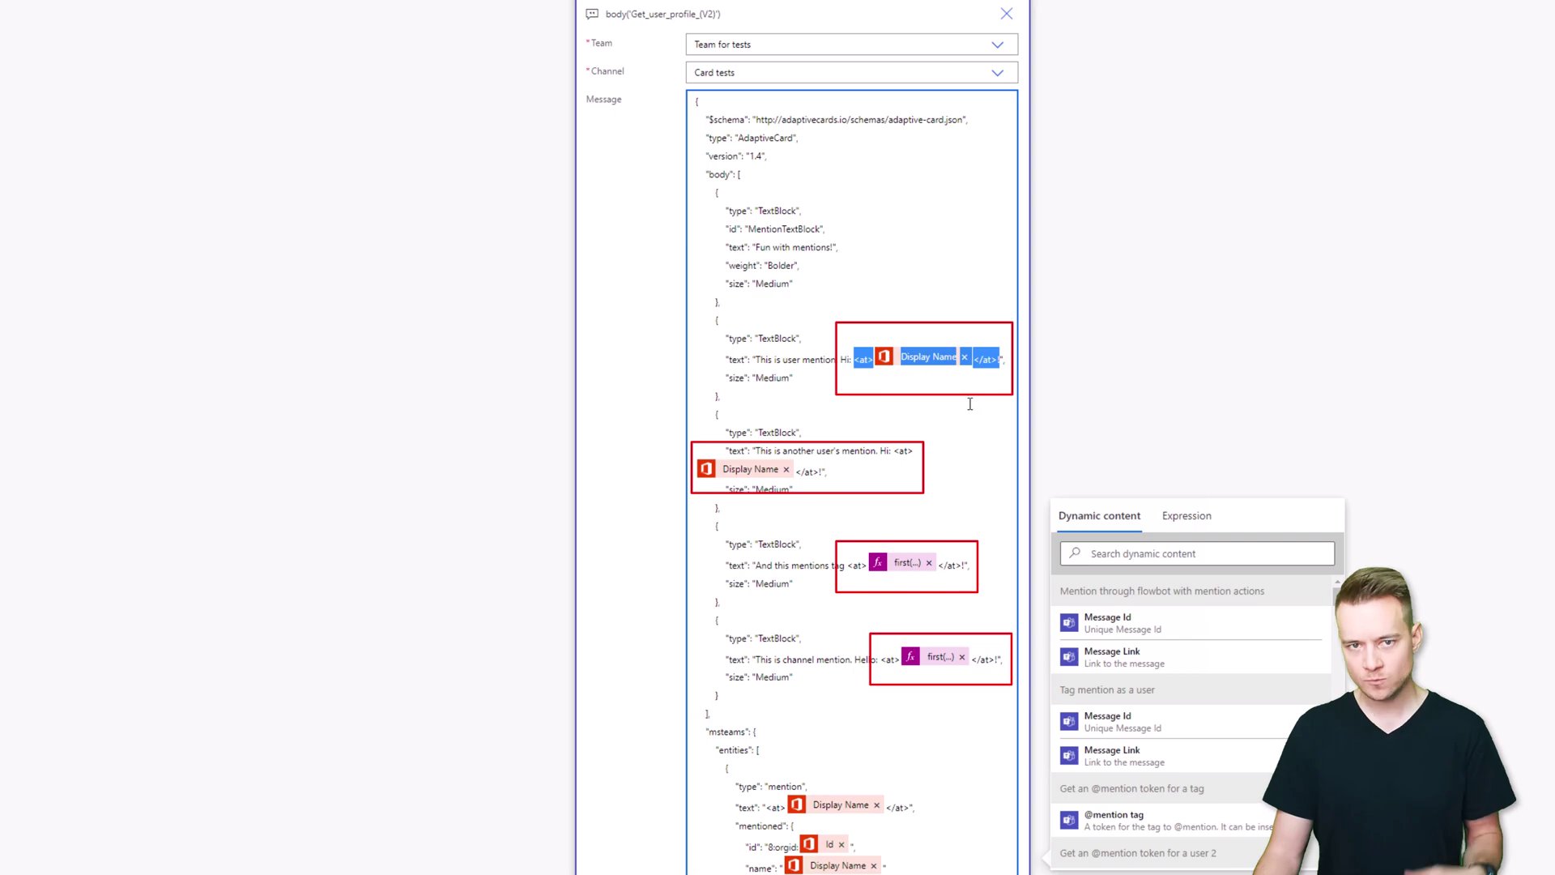
left_click(854, 361)
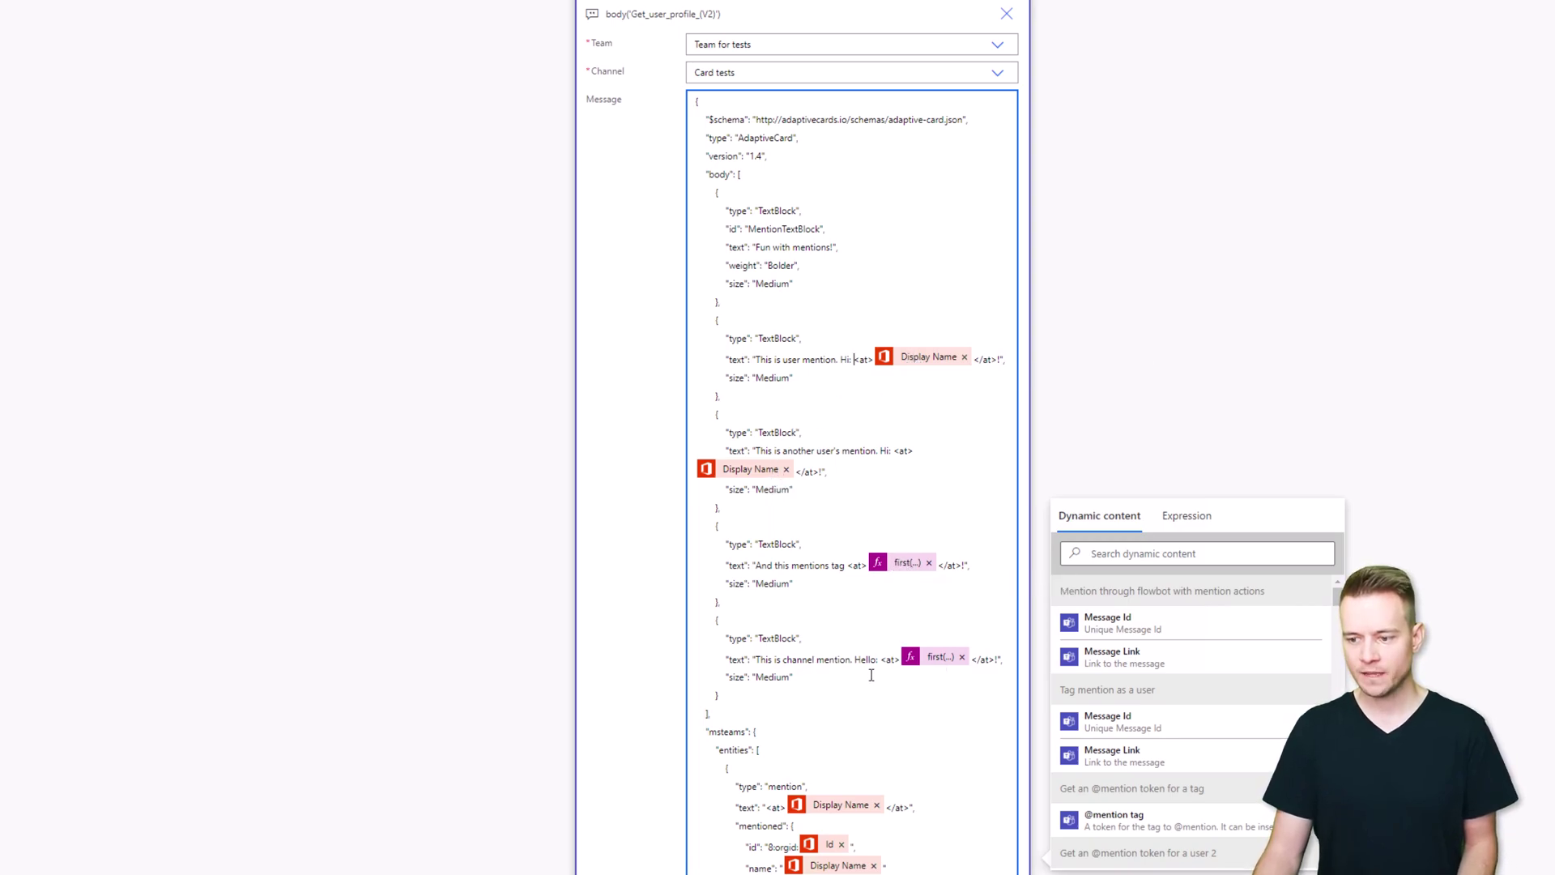
Review the msteams entities section of the card JSON and highlight the third mention entity, which defines the tag mention
scroll(872, 675, "down", 5)
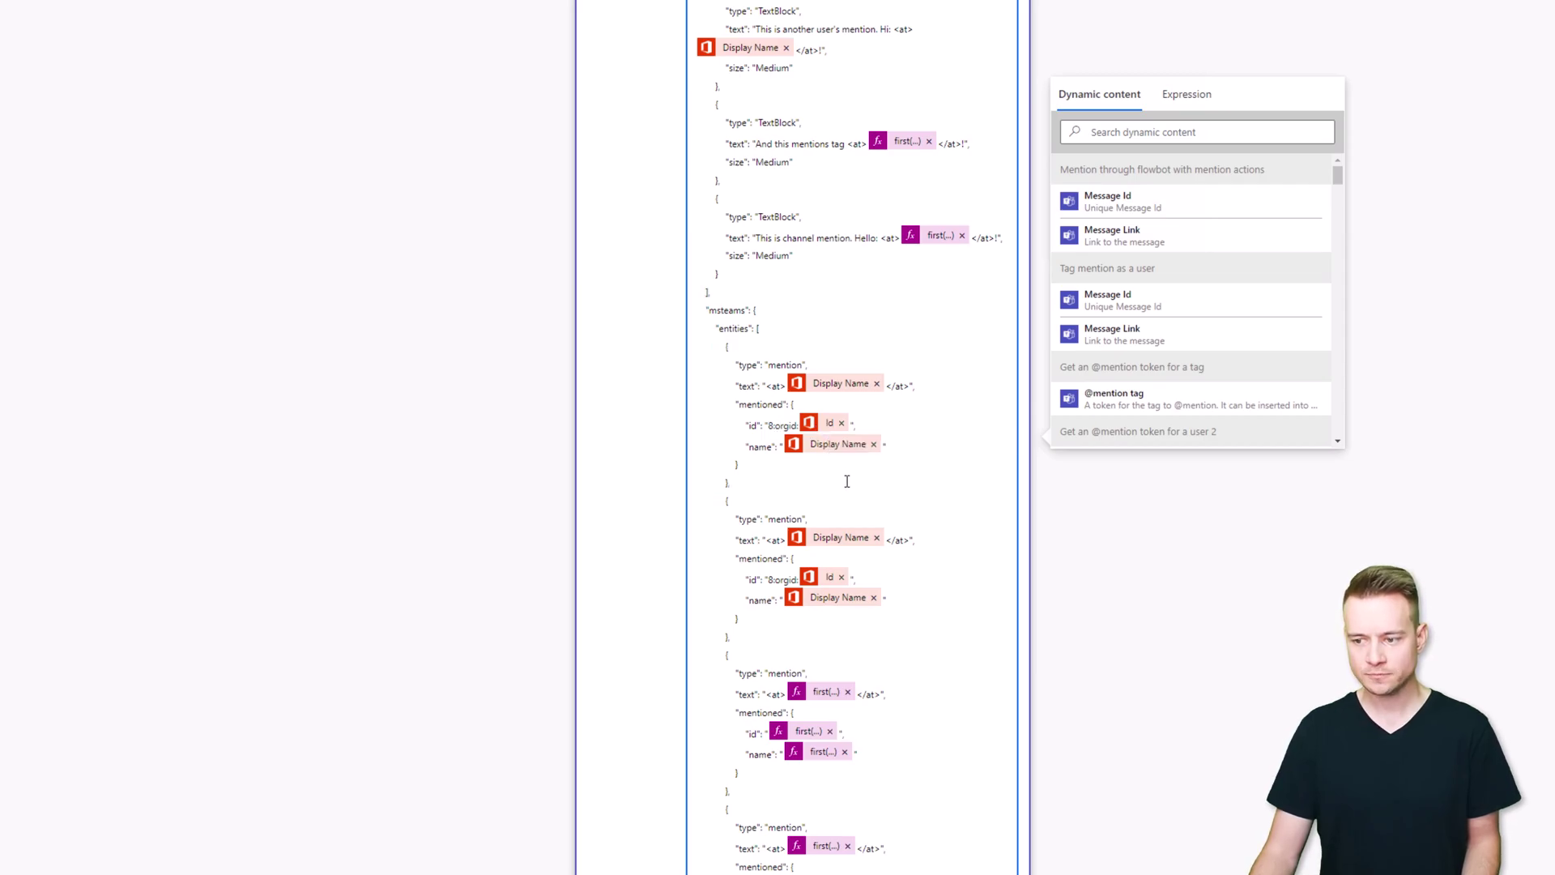
scroll(847, 480, "down", 3)
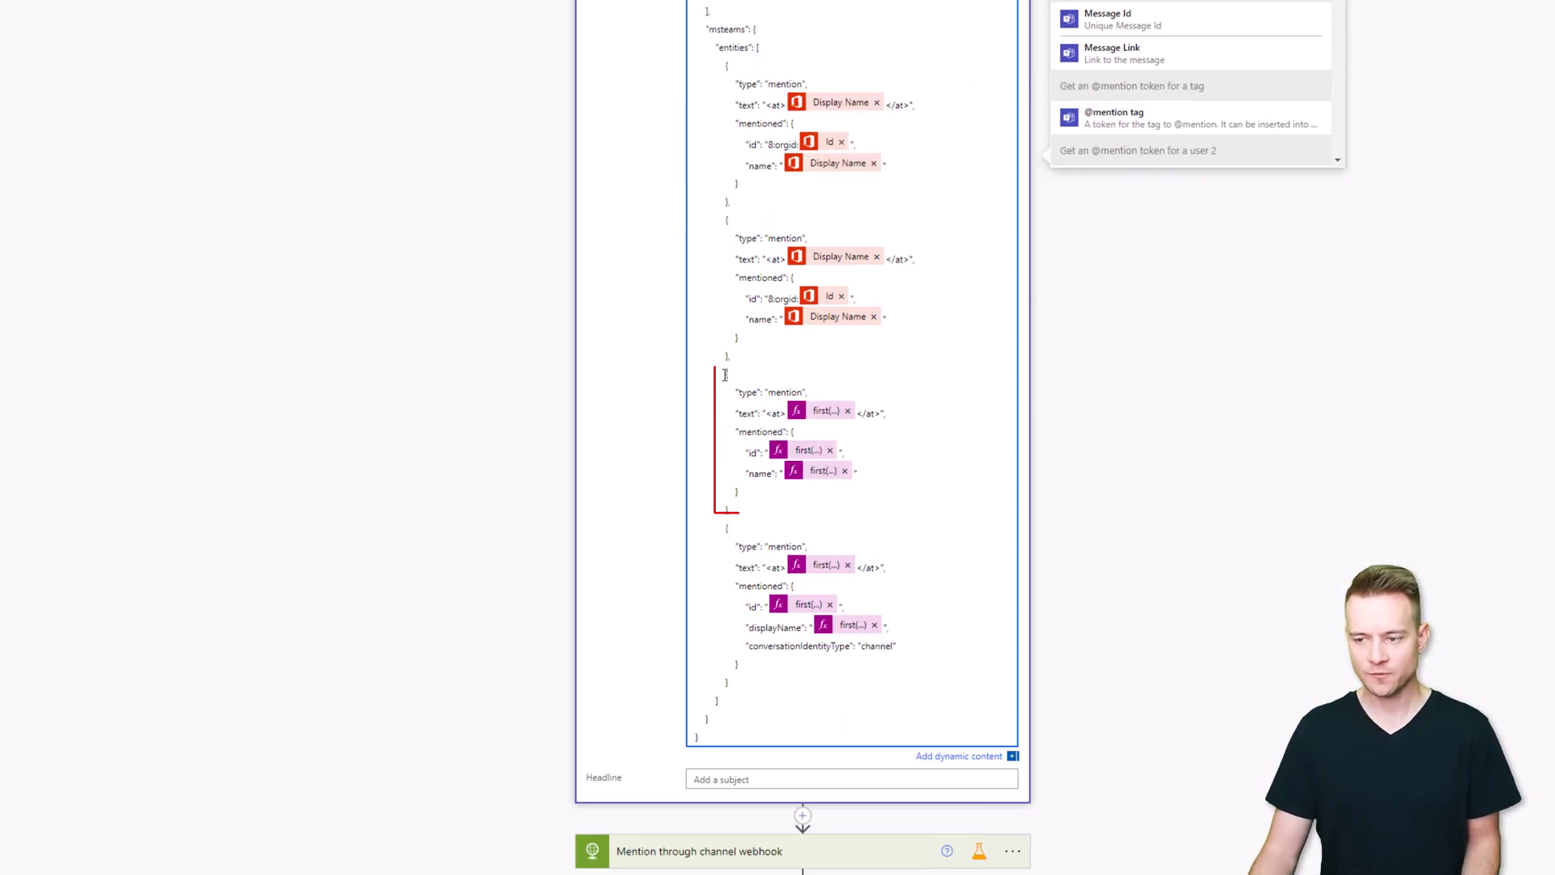
left_click_drag(725, 374, 754, 488)
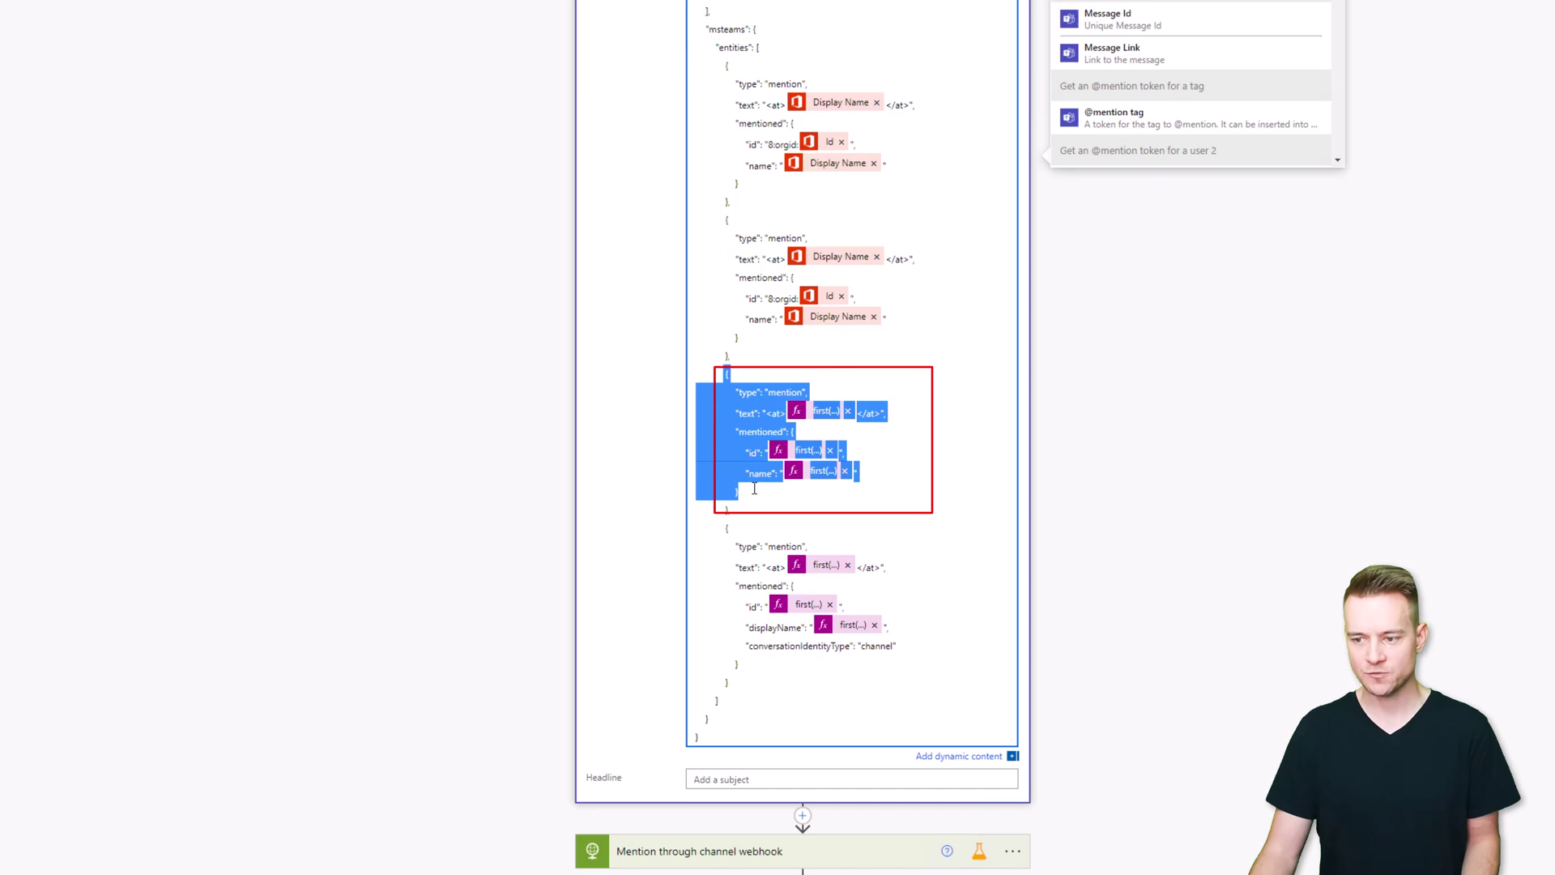
Highlight the fourth msteams mention entity in the card JSON, which defines the channel mention with conversationIdentityType "channel", and review the text blocks
left_click(754, 489)
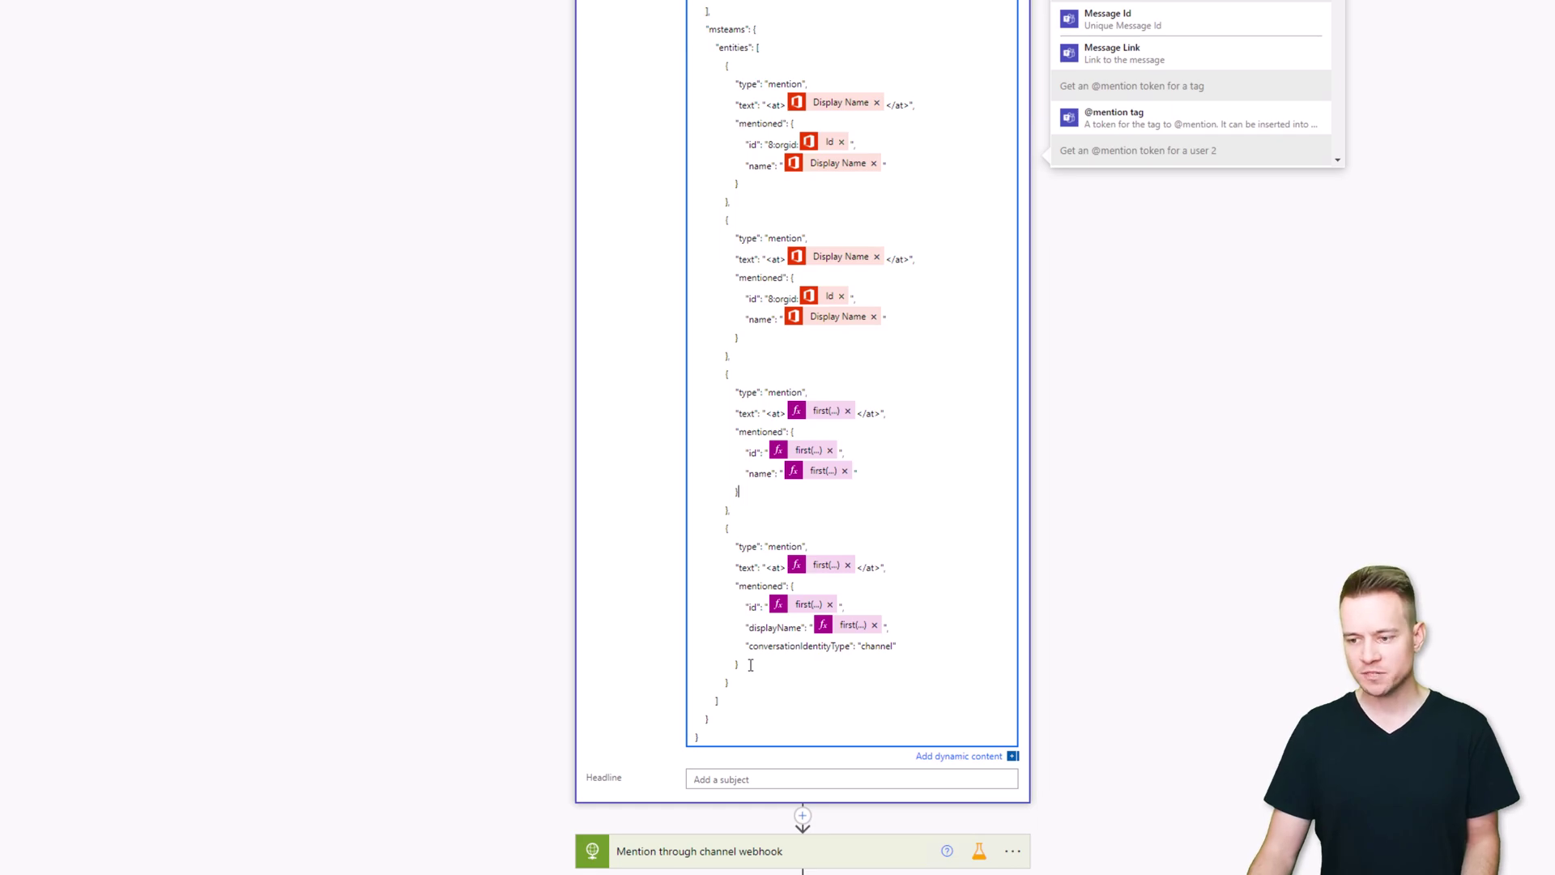
left_click_drag(751, 665, 724, 531)
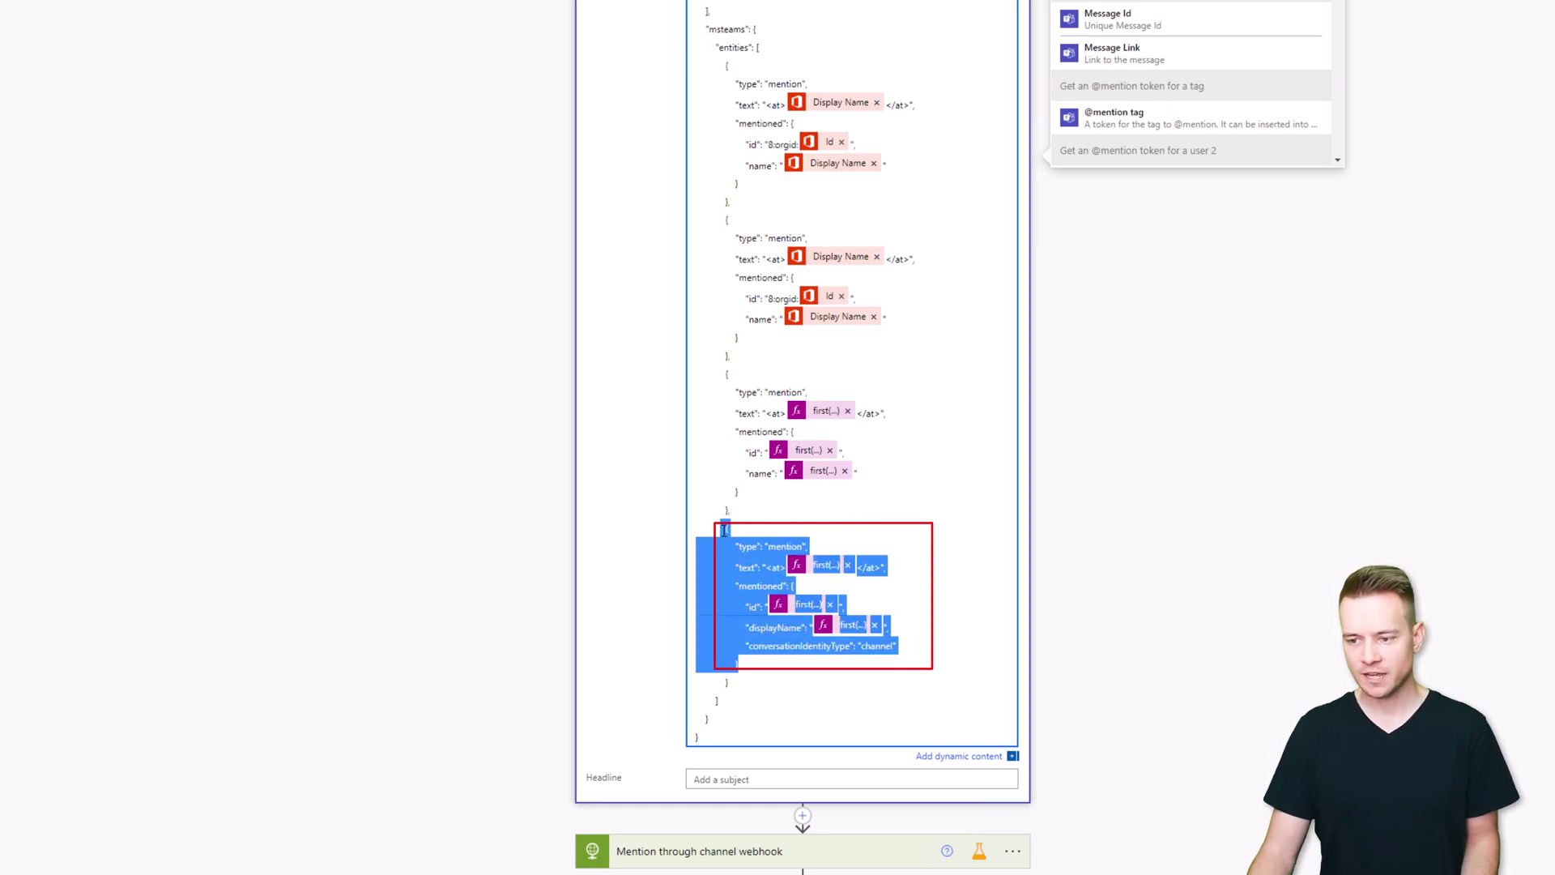
left_click(728, 530)
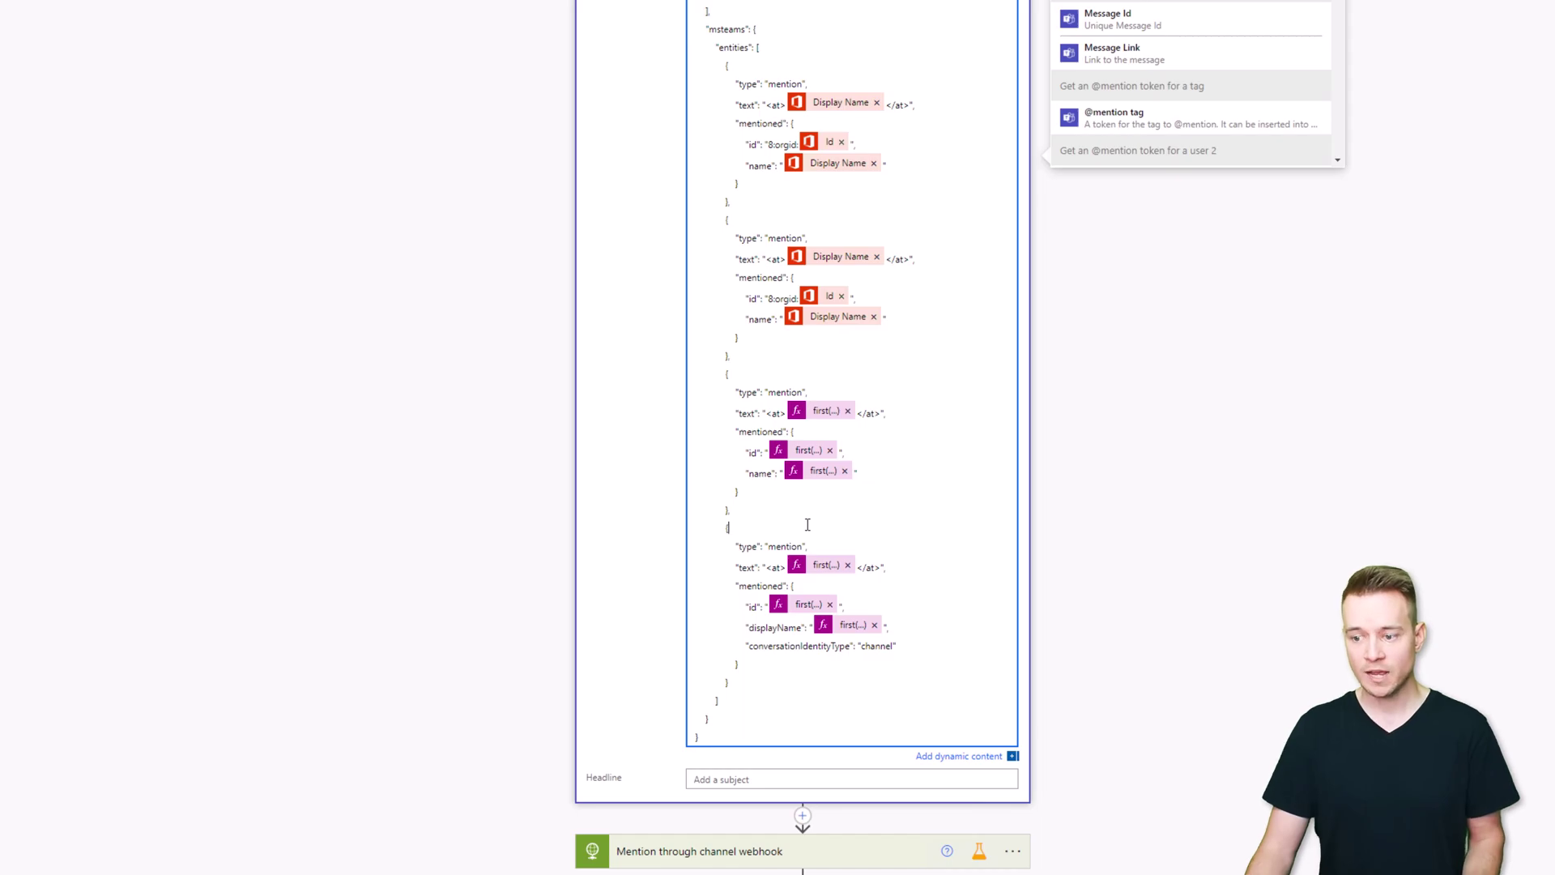
scroll(811, 491, "up", 10)
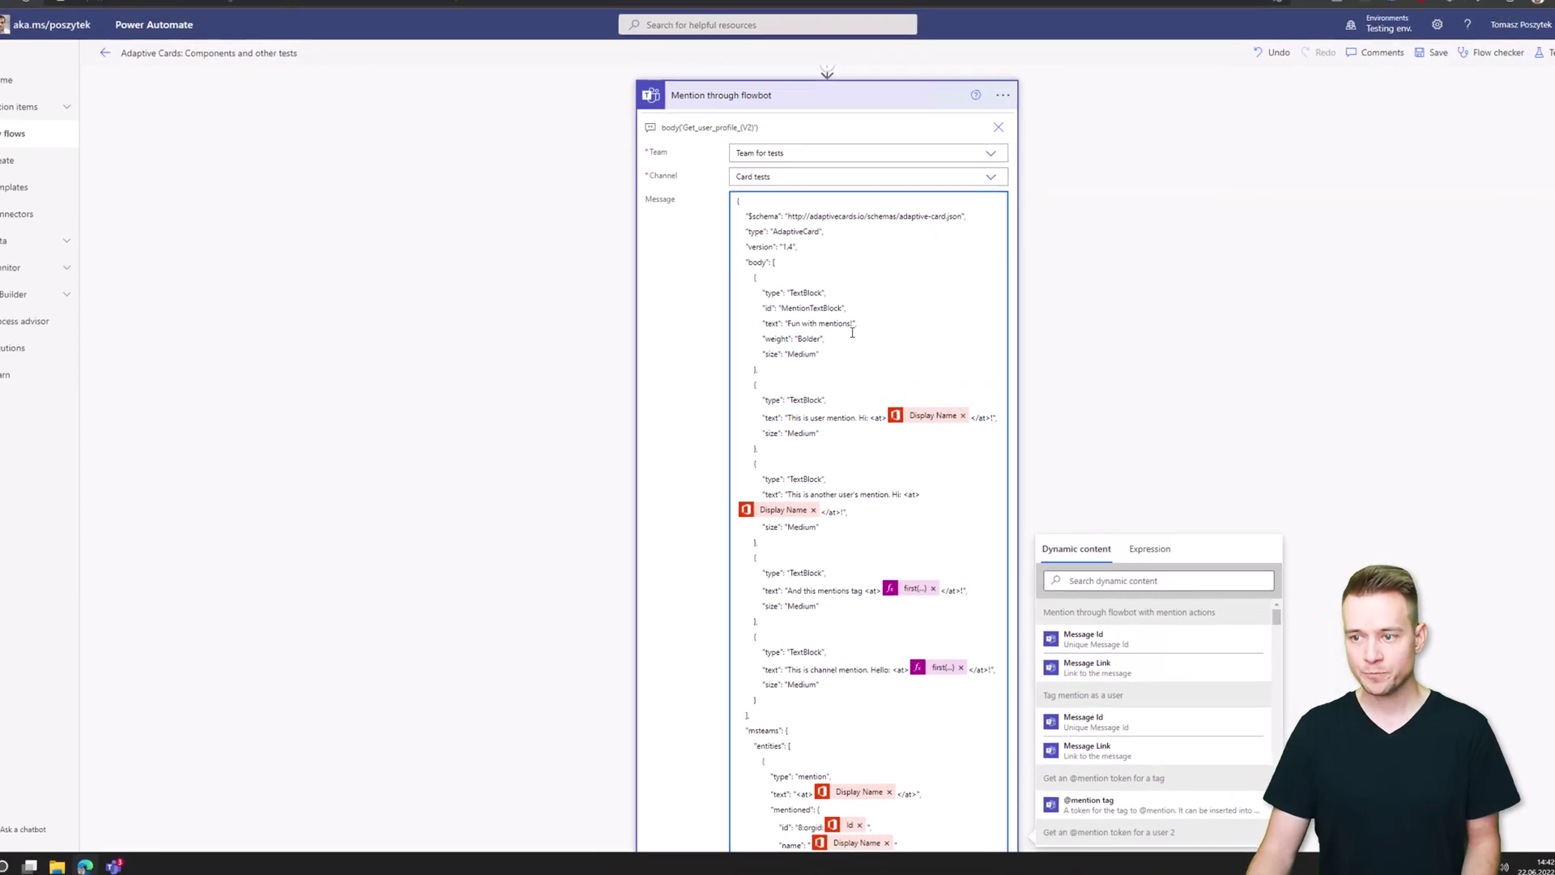
Test the flow automatically with a recently used trigger and expand the Mention through flowbot action in the run
left_click(1513, 93)
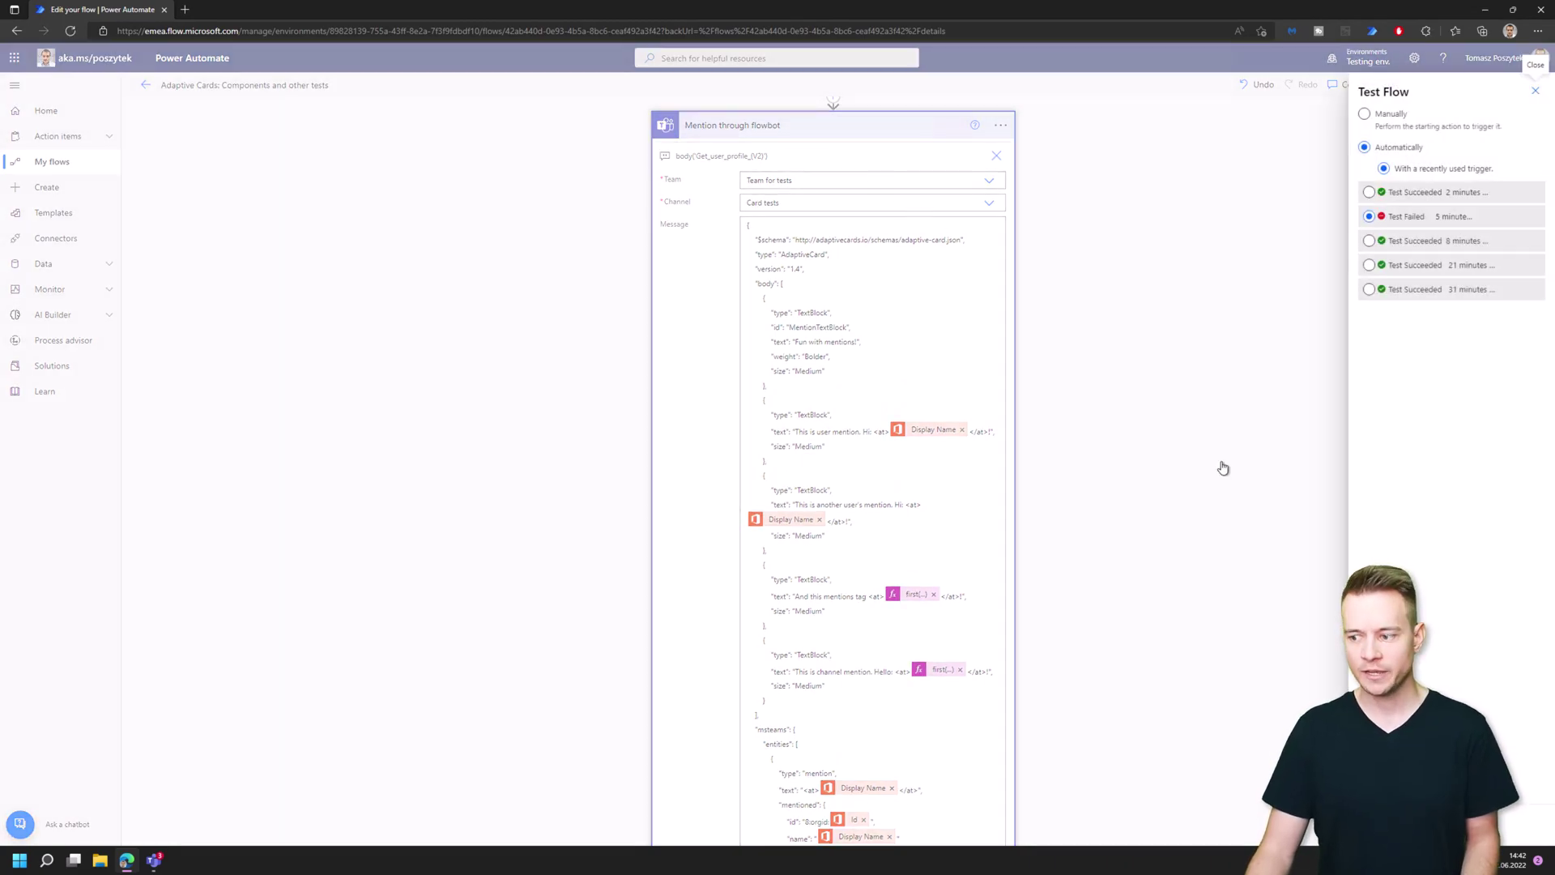
left_click(1391, 825)
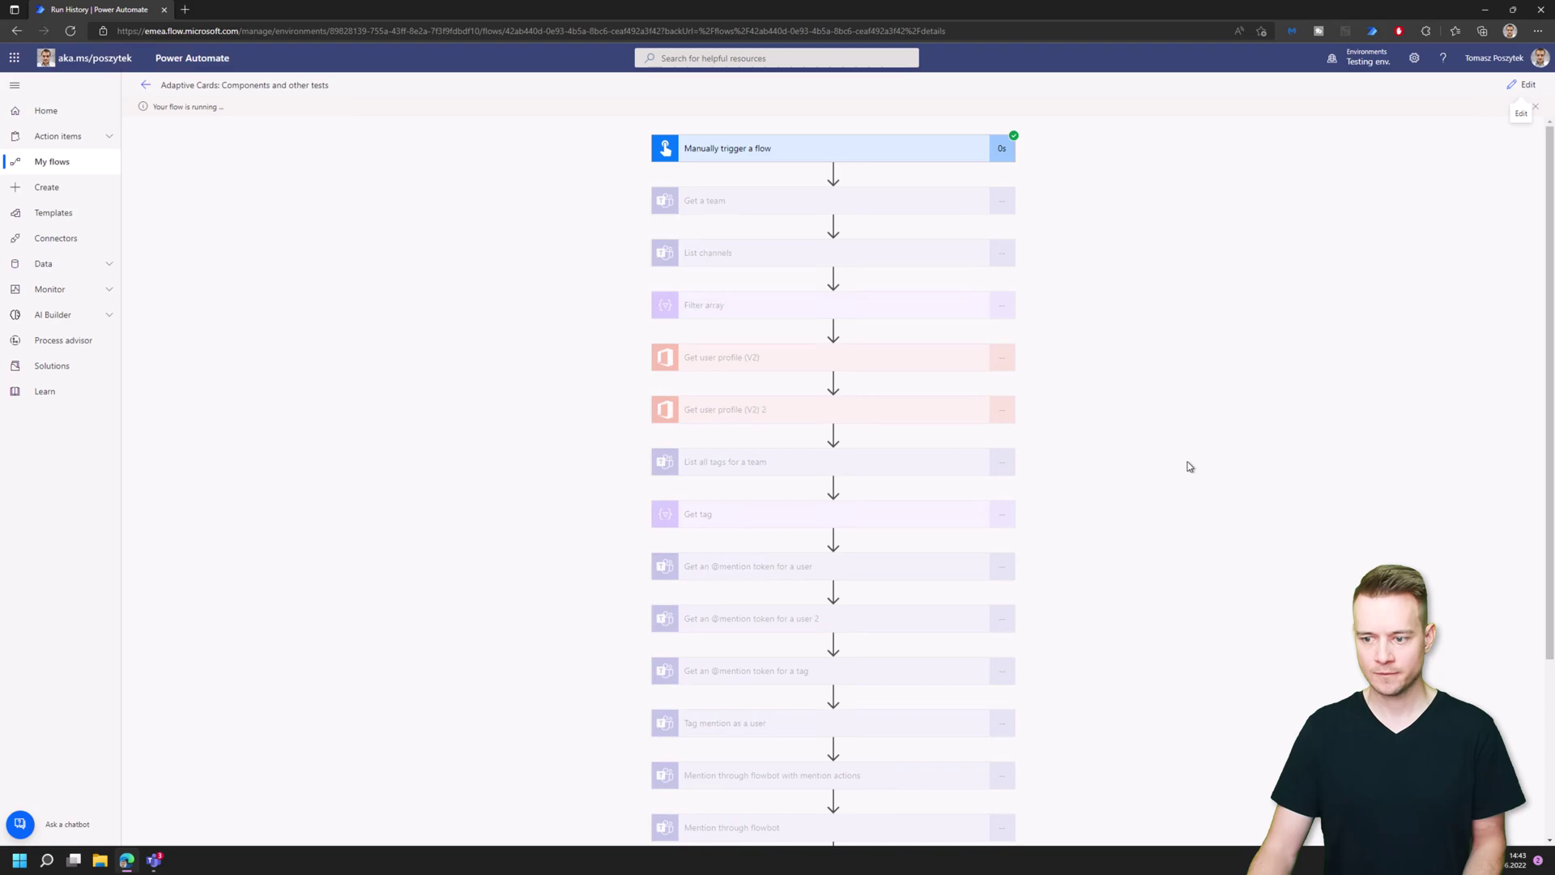
scroll(1189, 466, "down", 1)
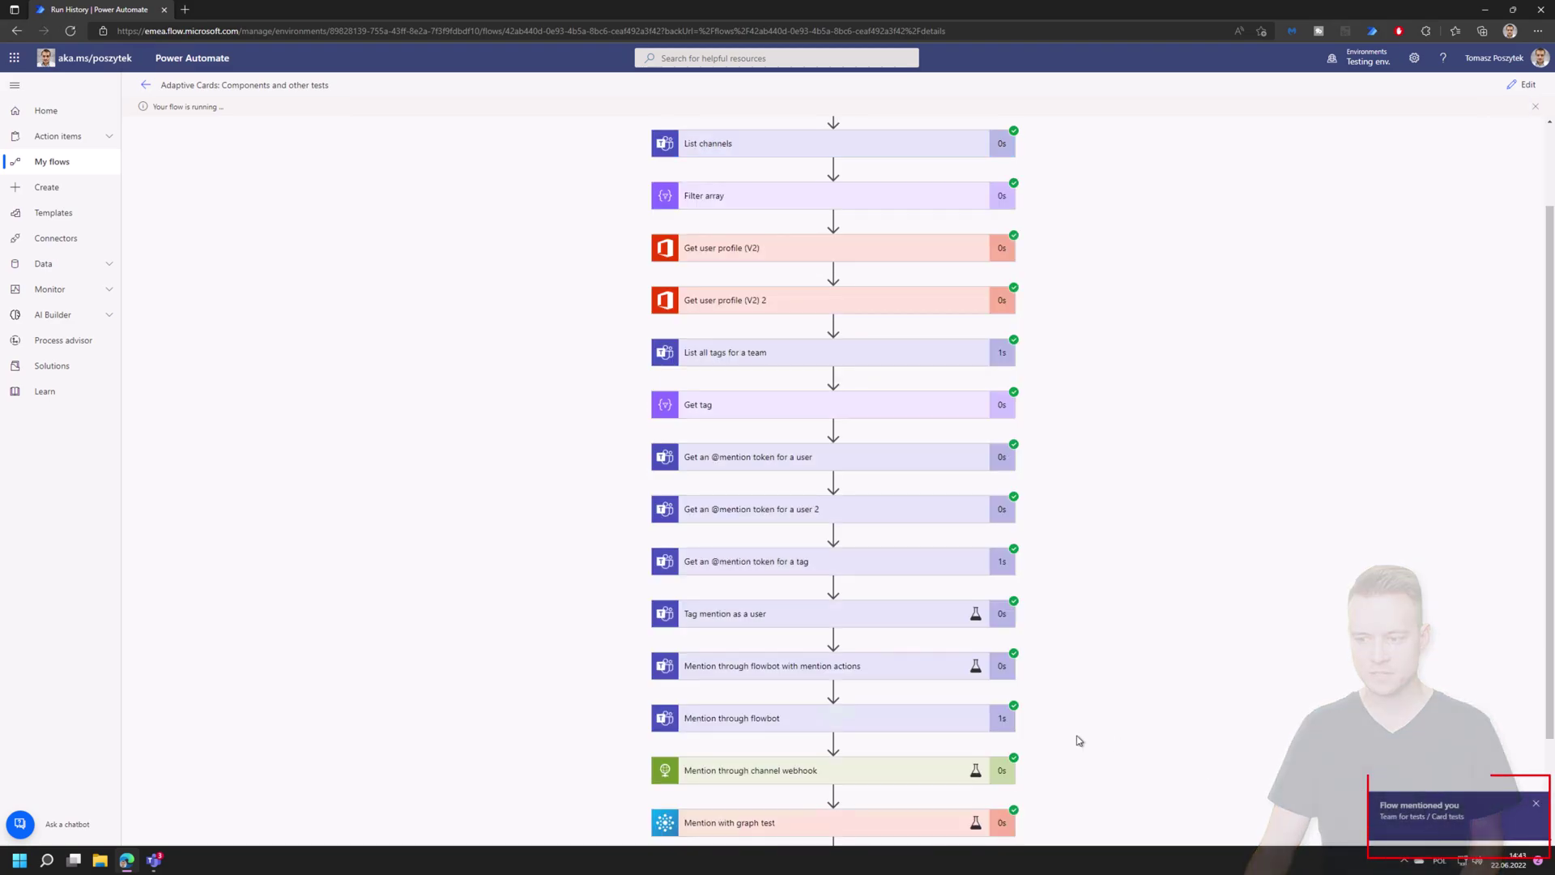
left_click(785, 731)
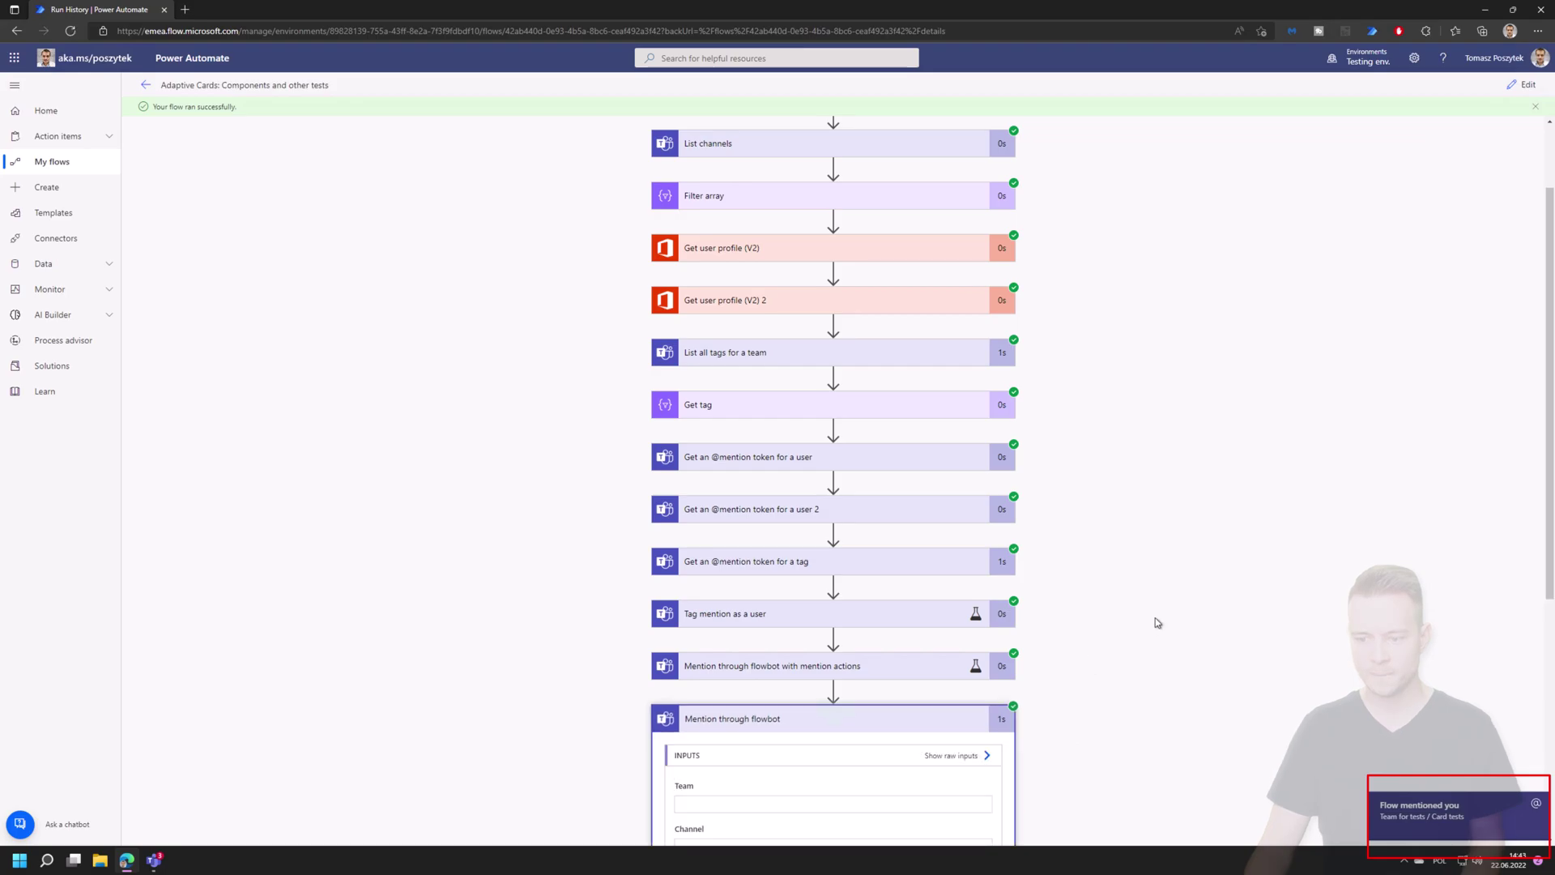
Switch to Teams and check the card posted by Flow, opening the profile cards of both mentioned users and inspecting the tag and channel mentions
mouse_move(153, 863)
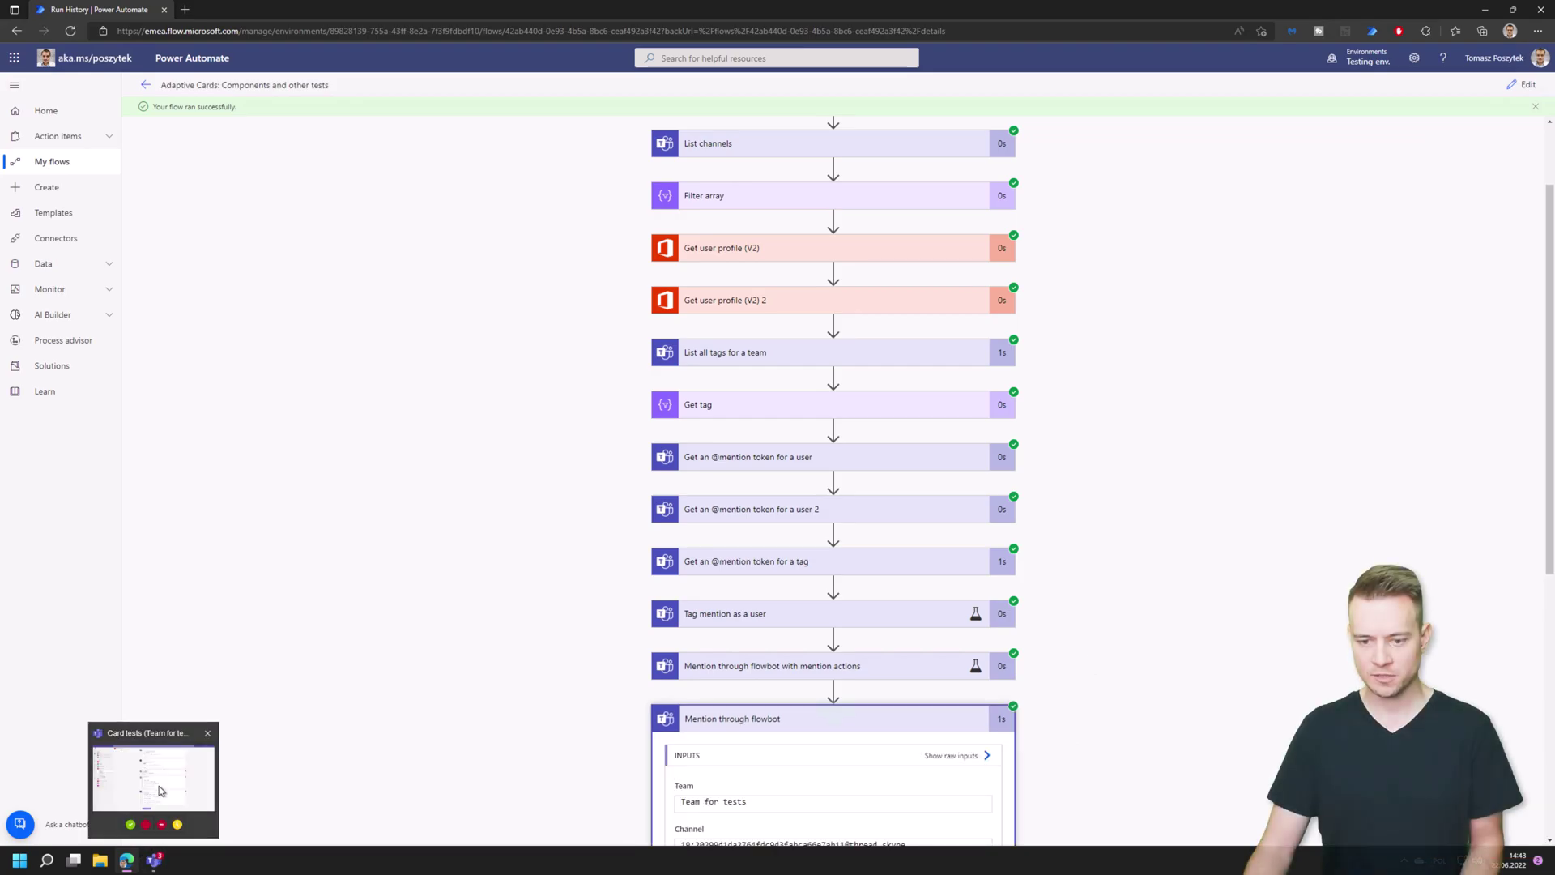
left_click(158, 790)
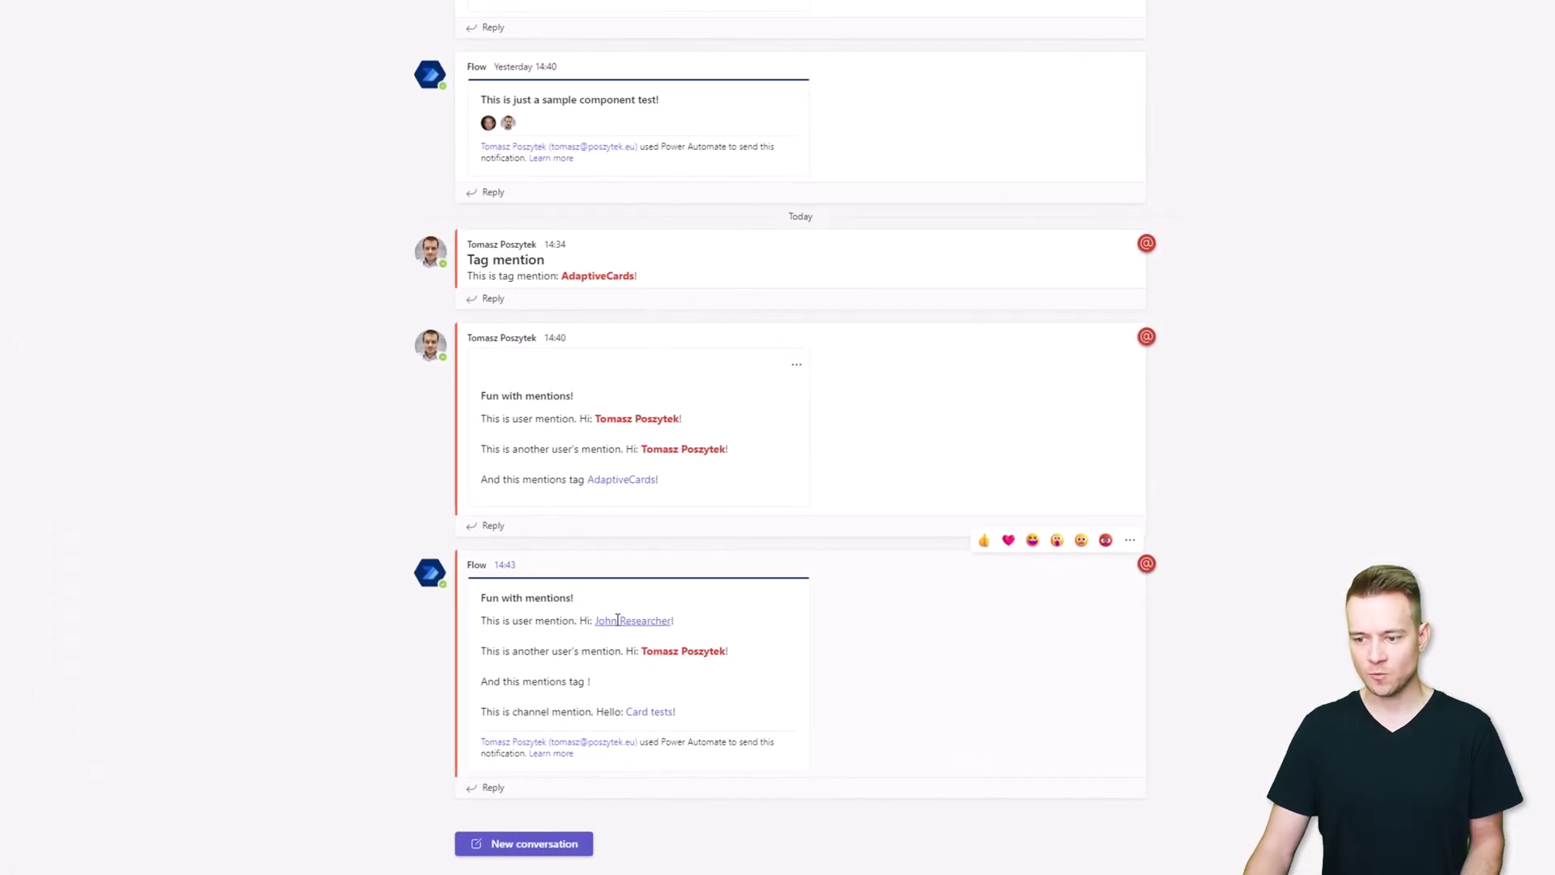
left_click(617, 620)
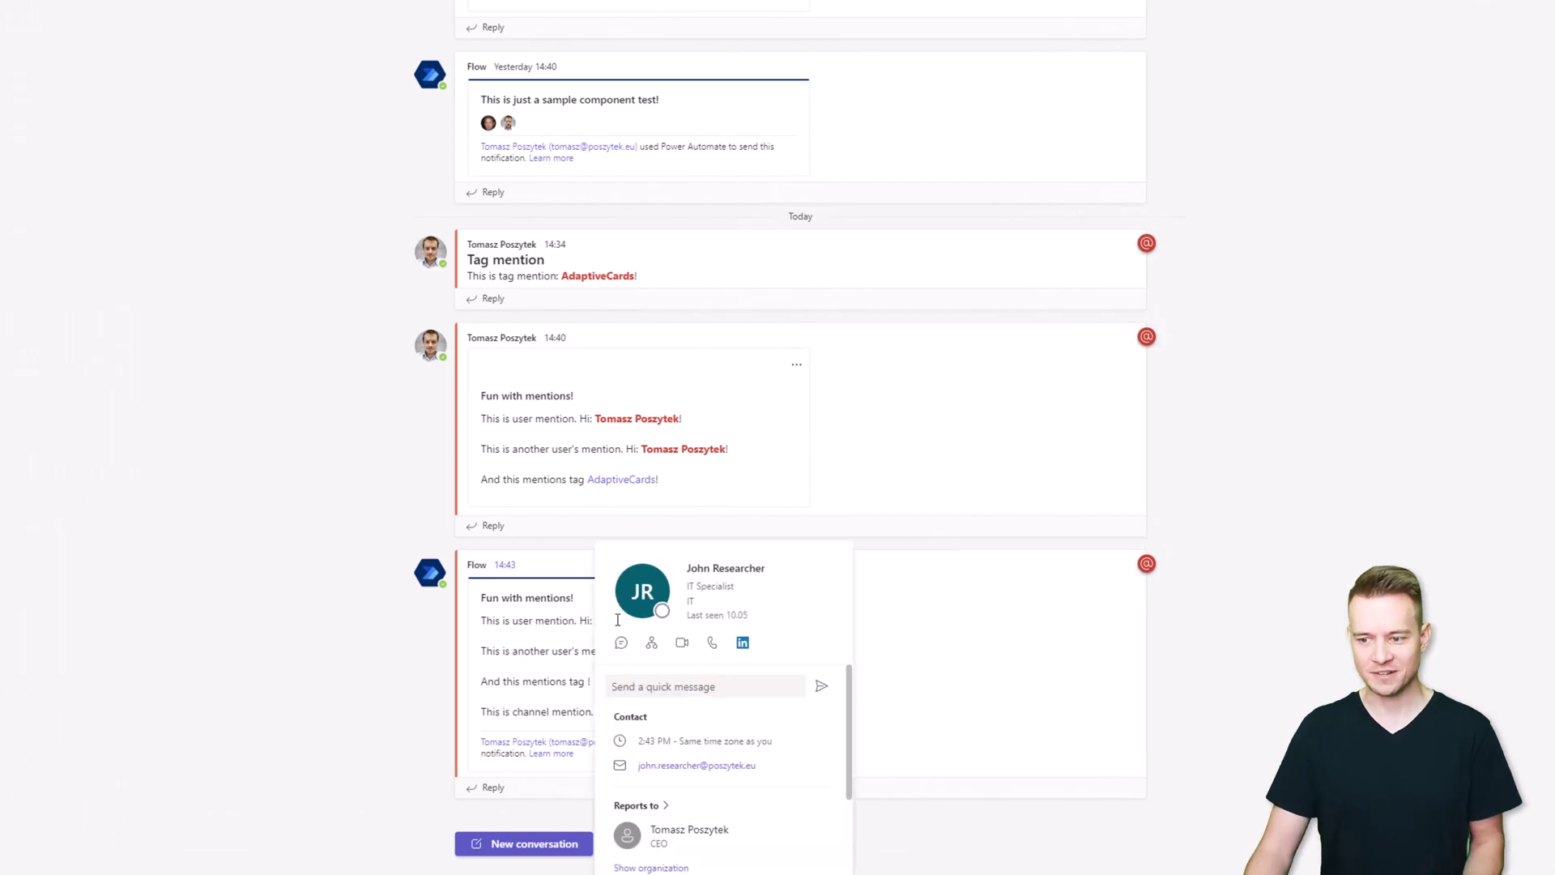
left_click(559, 623)
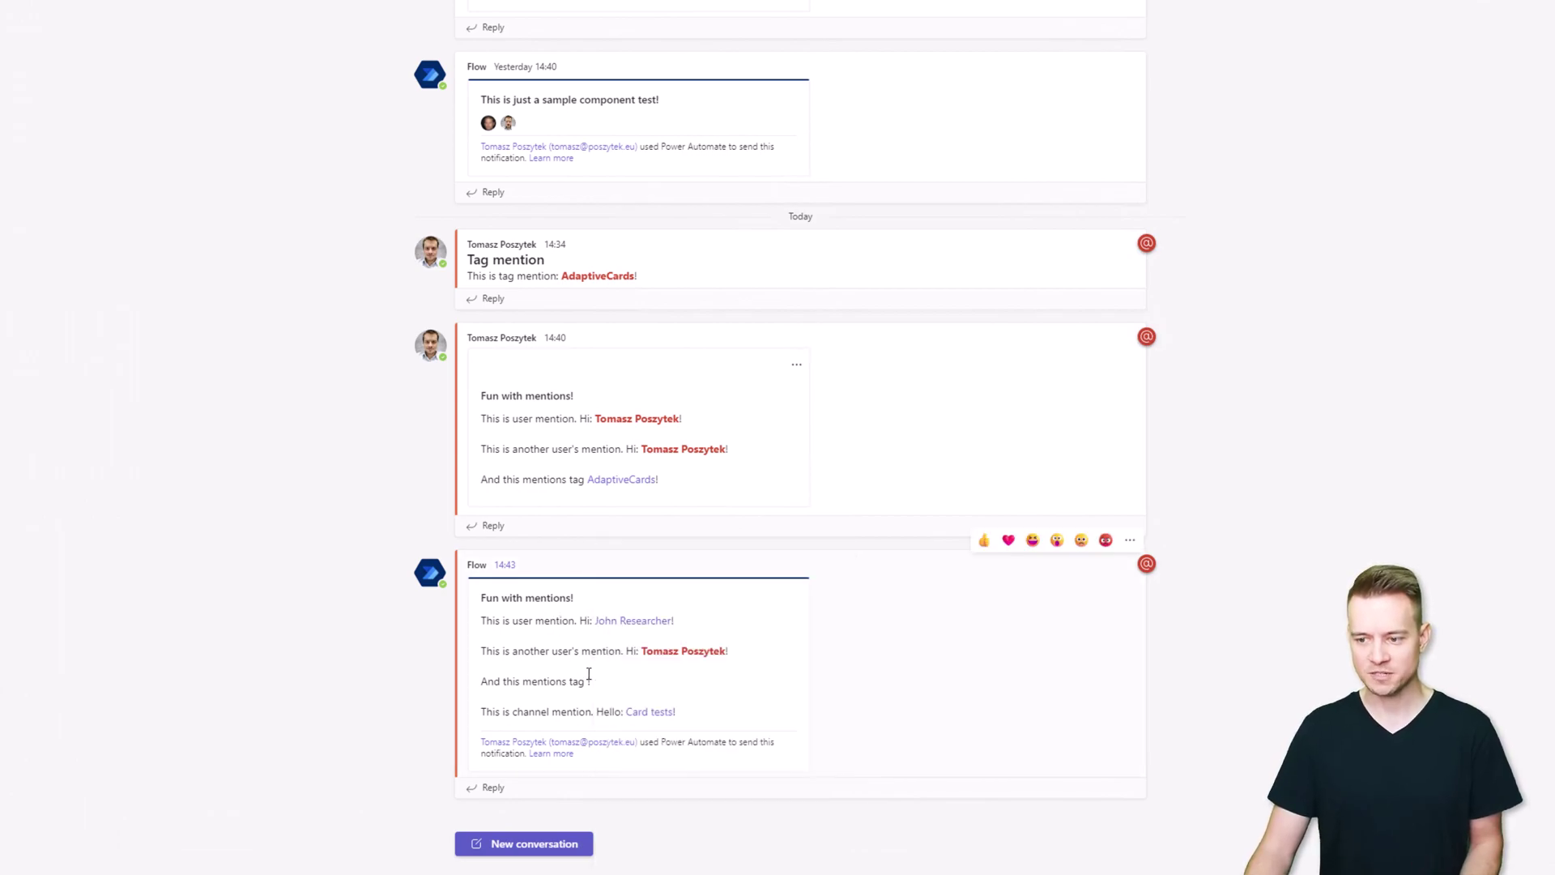
left_click(710, 654)
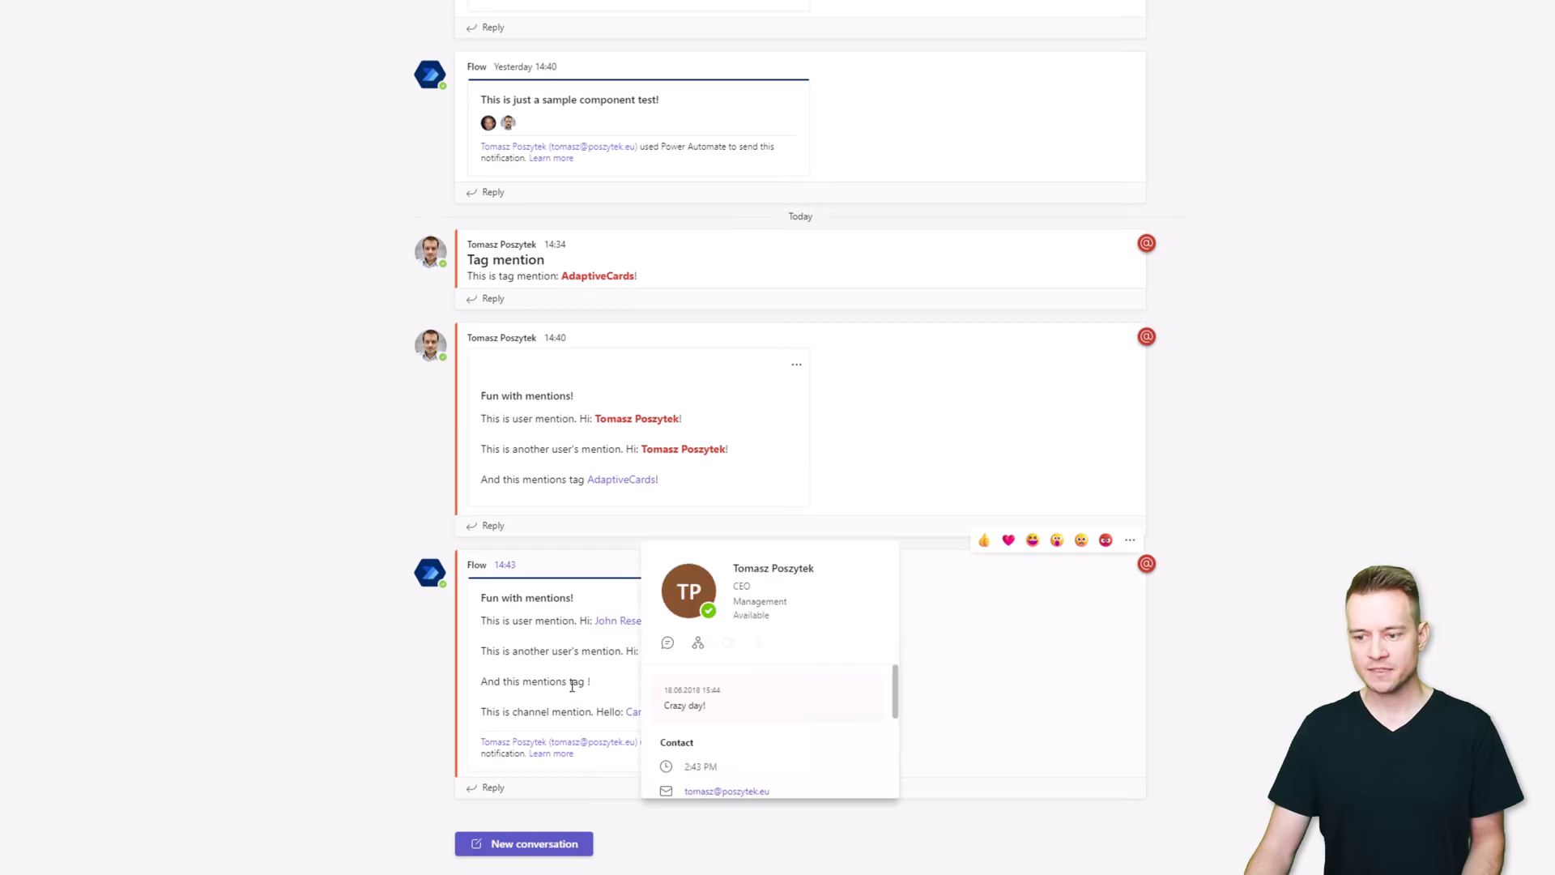
left_click(599, 688)
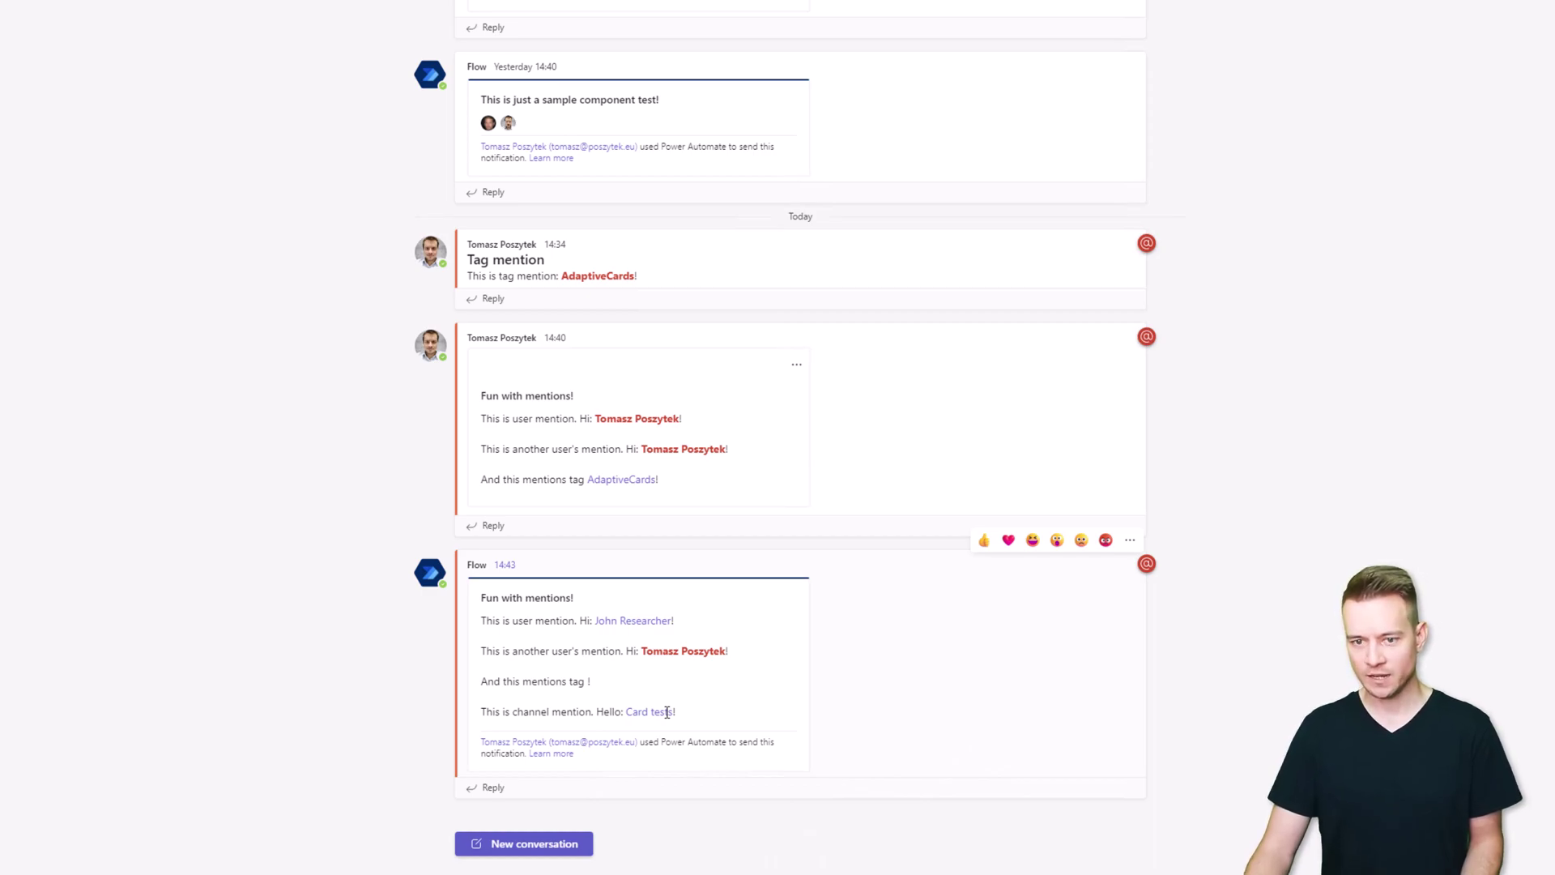
left_click(671, 653)
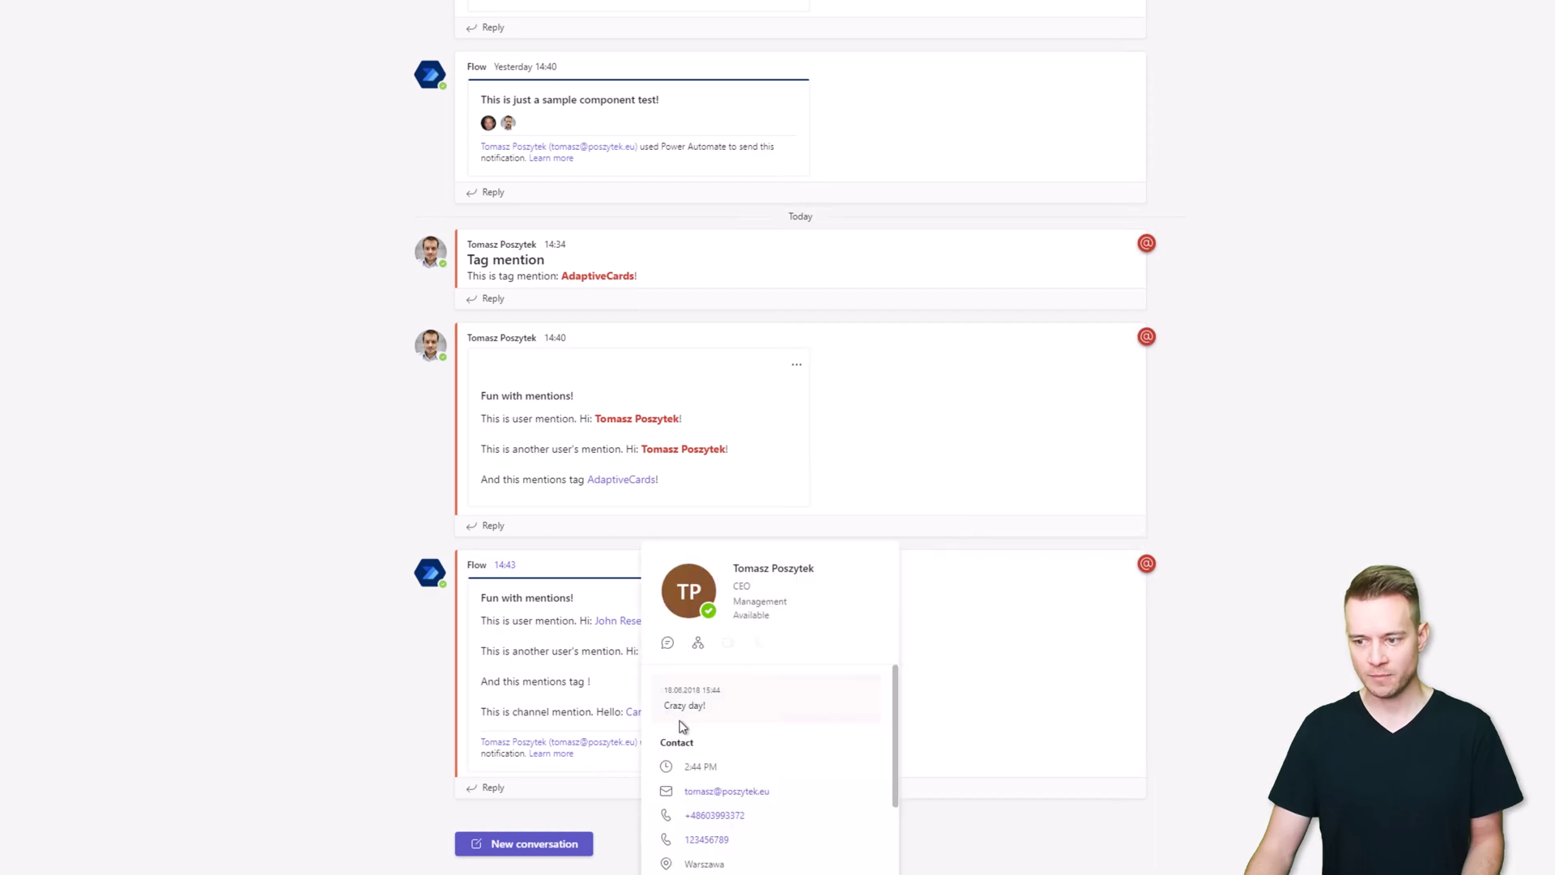
left_click(595, 713)
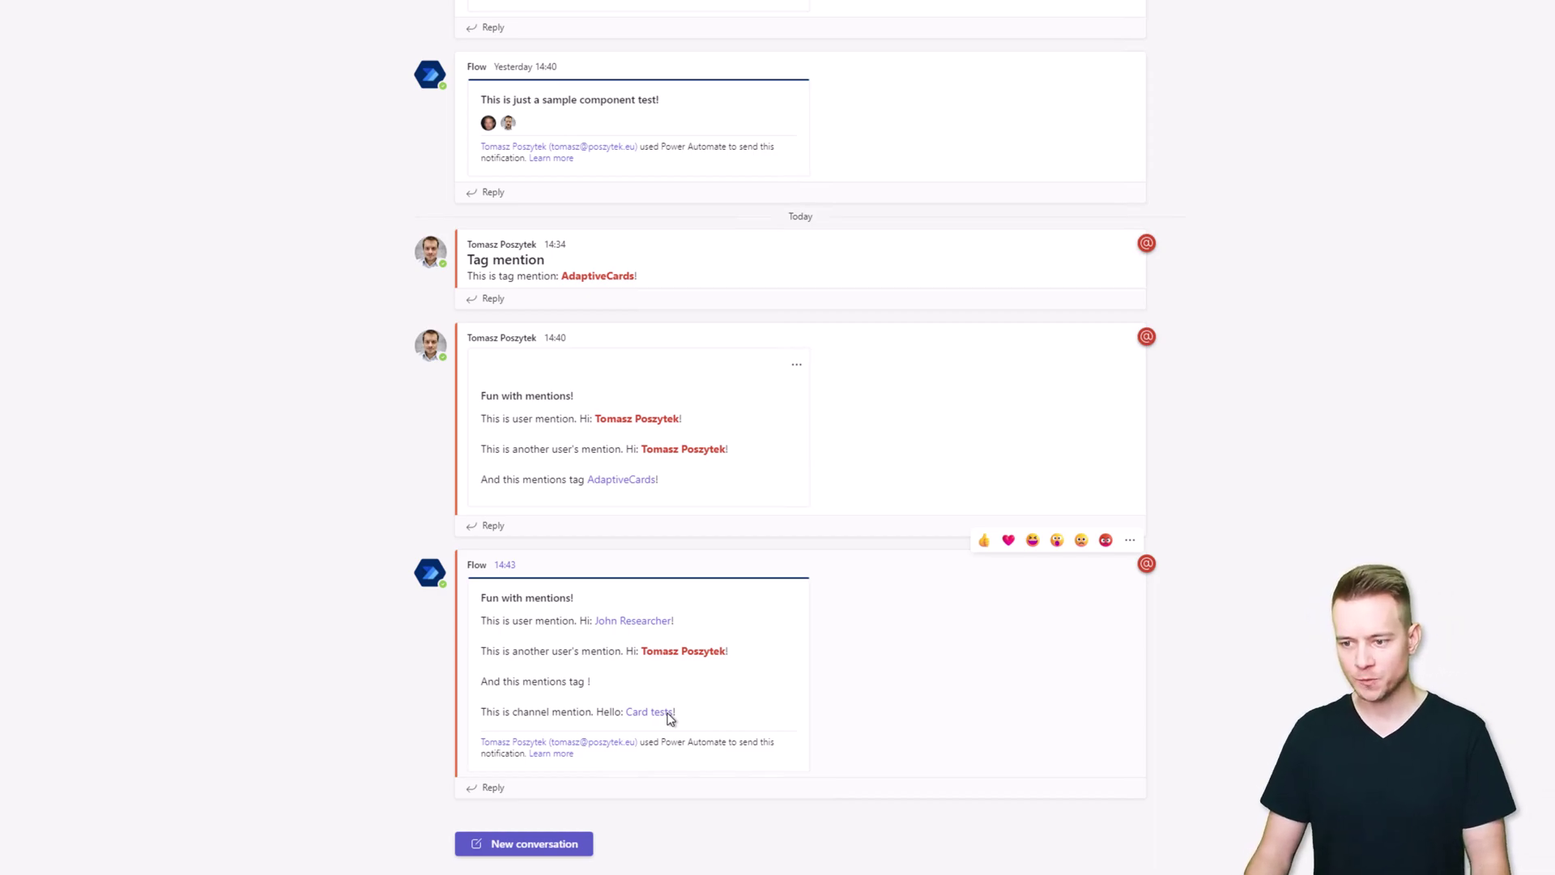
Switch back to Power Automate and insert a copy of Mention through flowbot with mention actions directly after Mention through flowbot
key("alt+Tab")
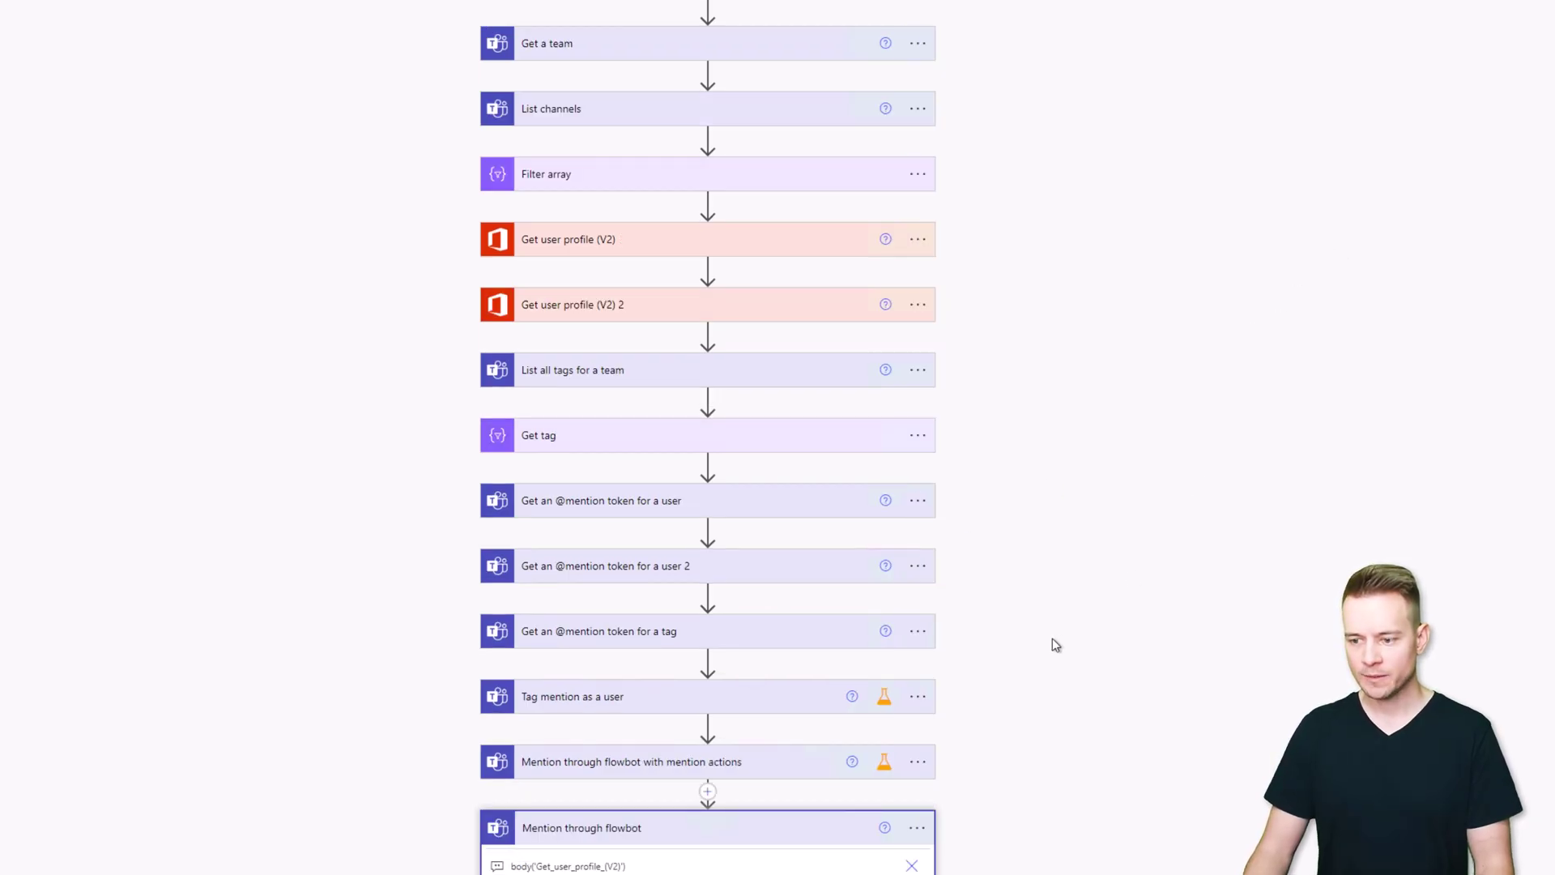
left_click(921, 765)
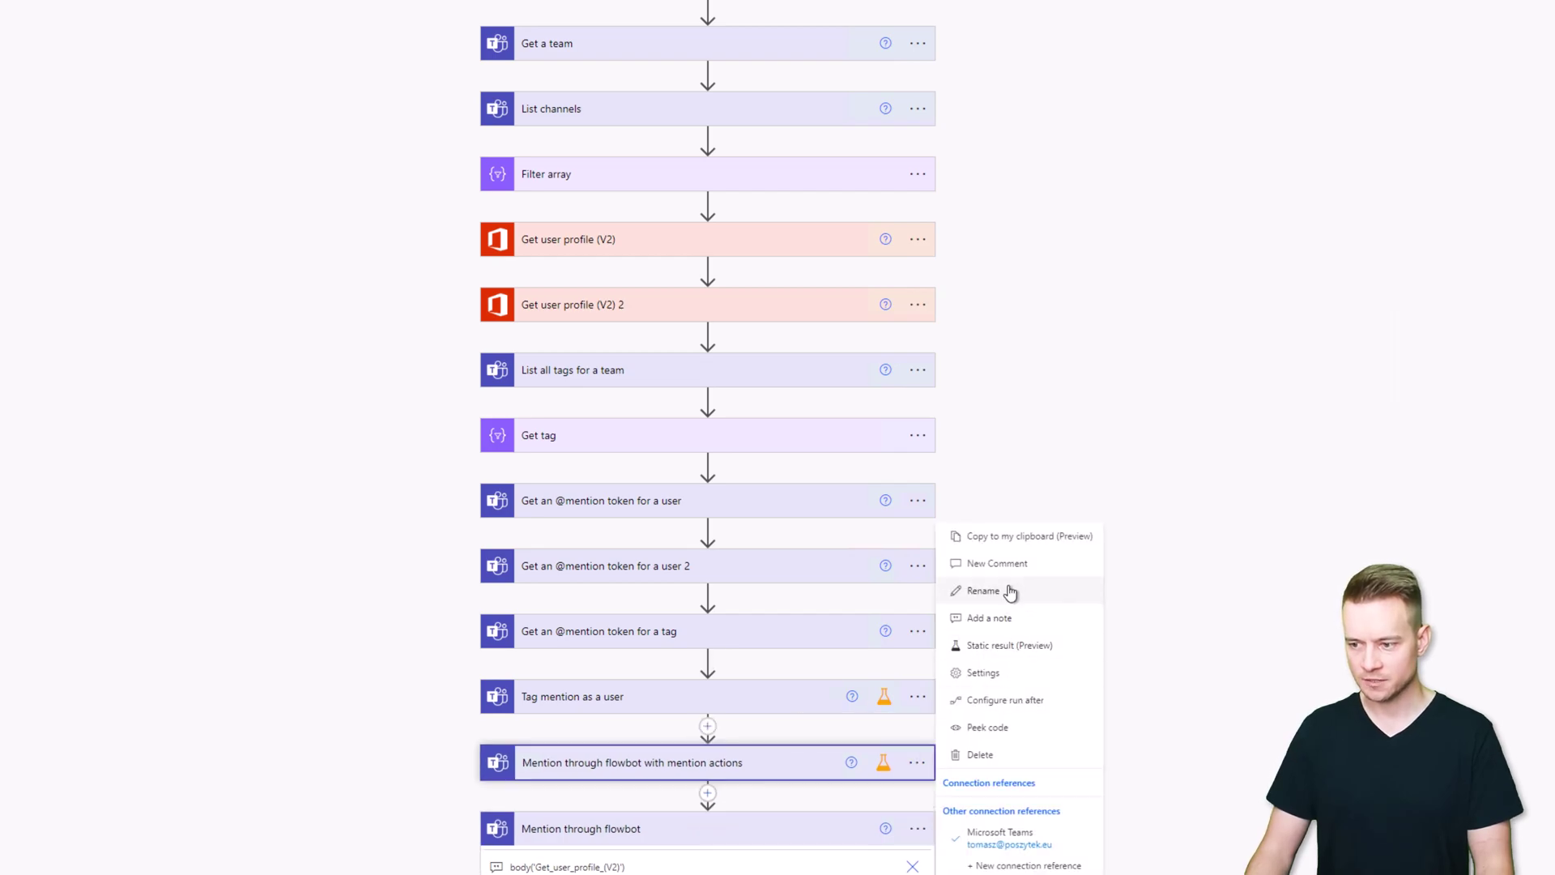
left_click(1006, 538)
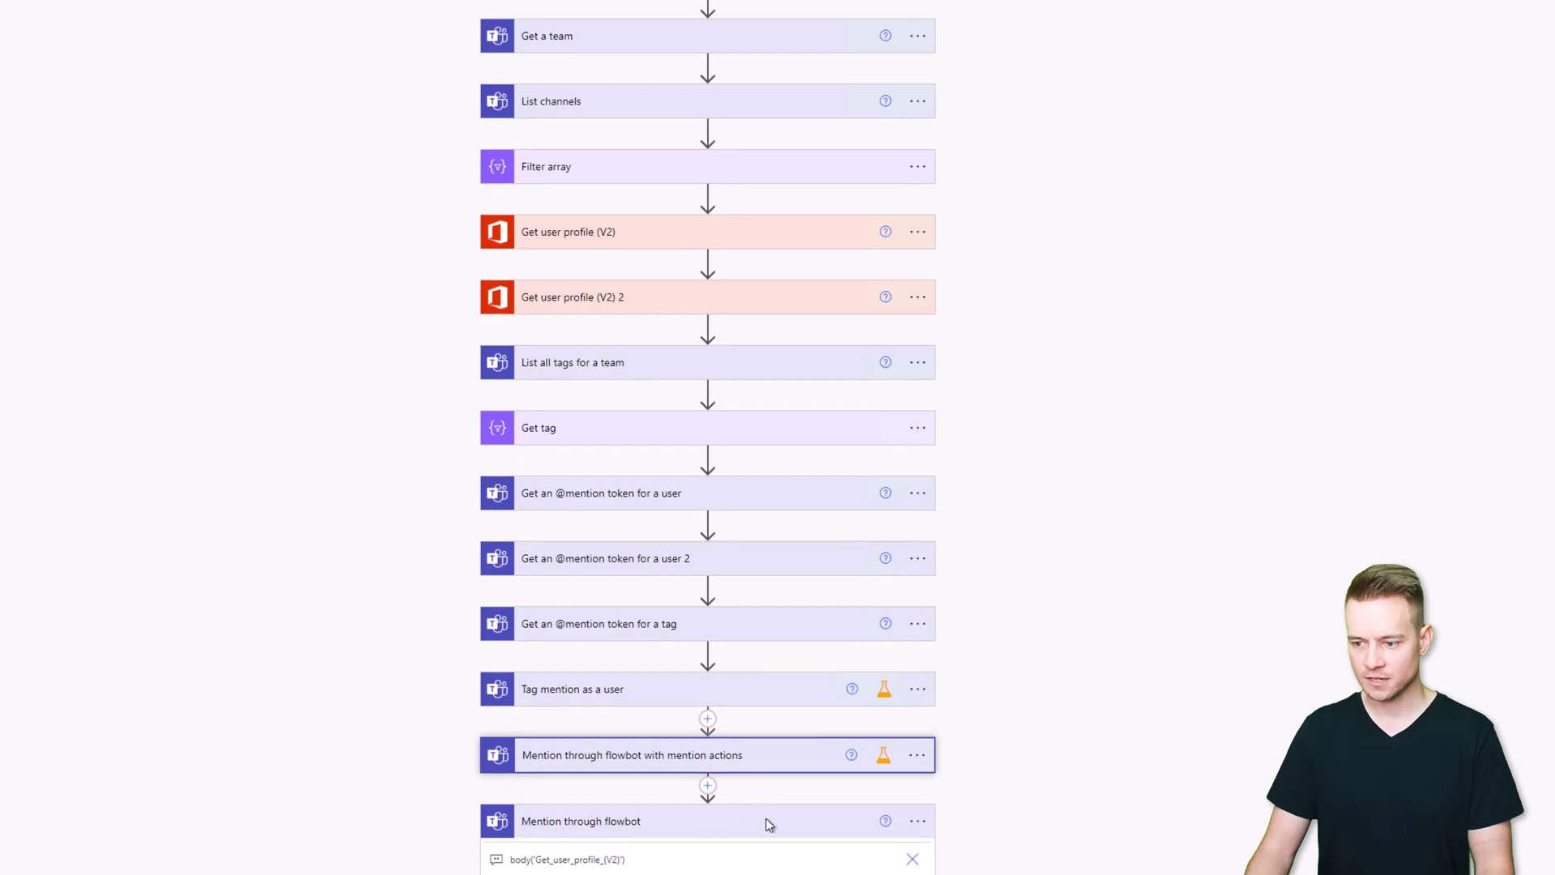
scroll(972, 794, "down", 3)
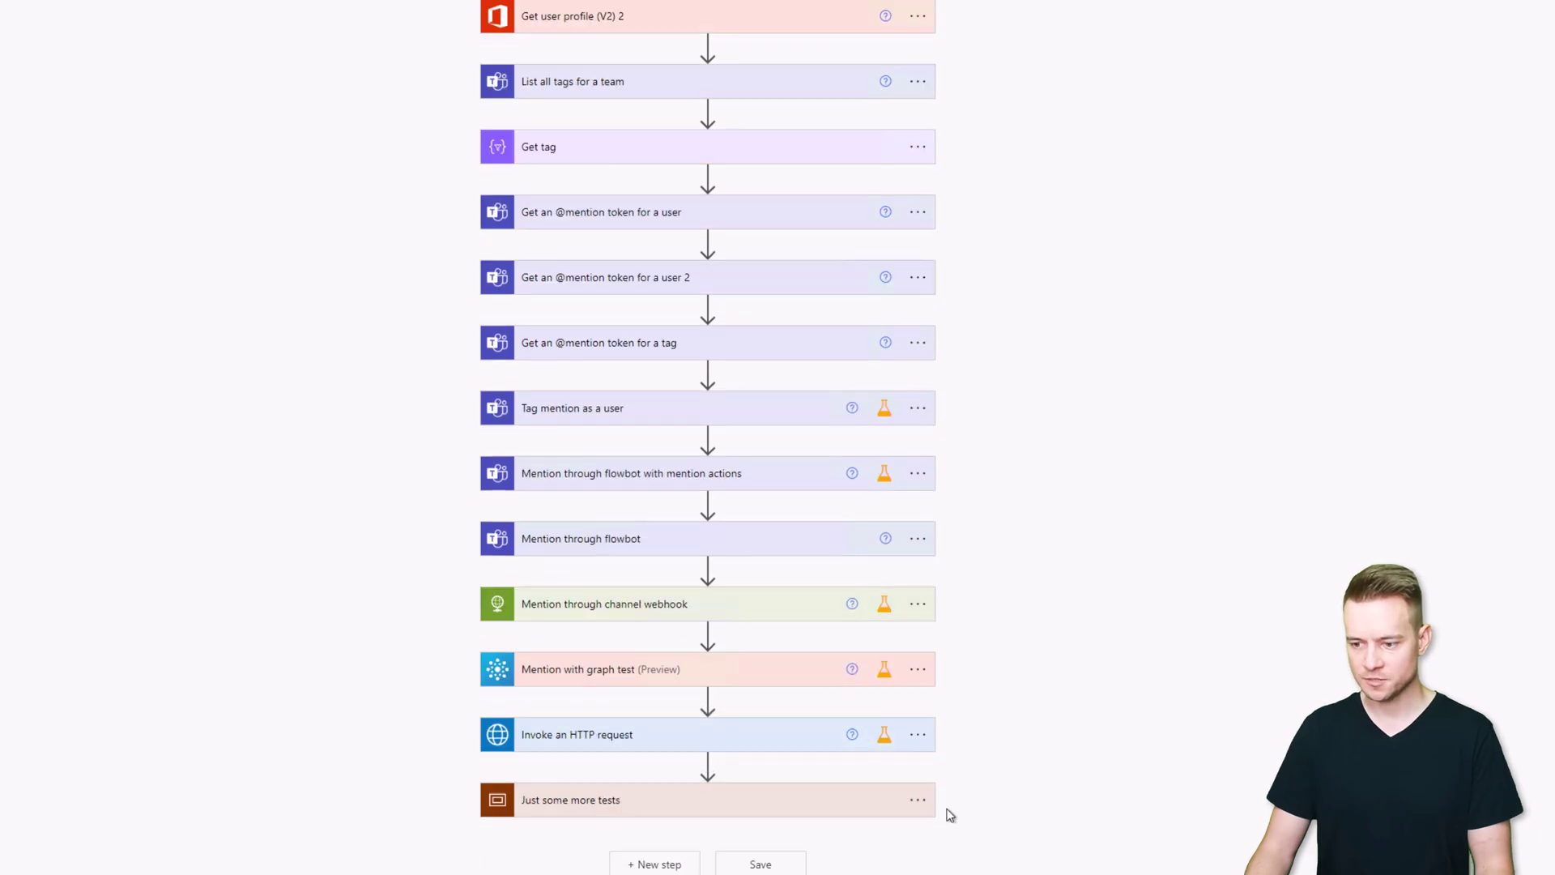
left_click(708, 568)
left_click(677, 589)
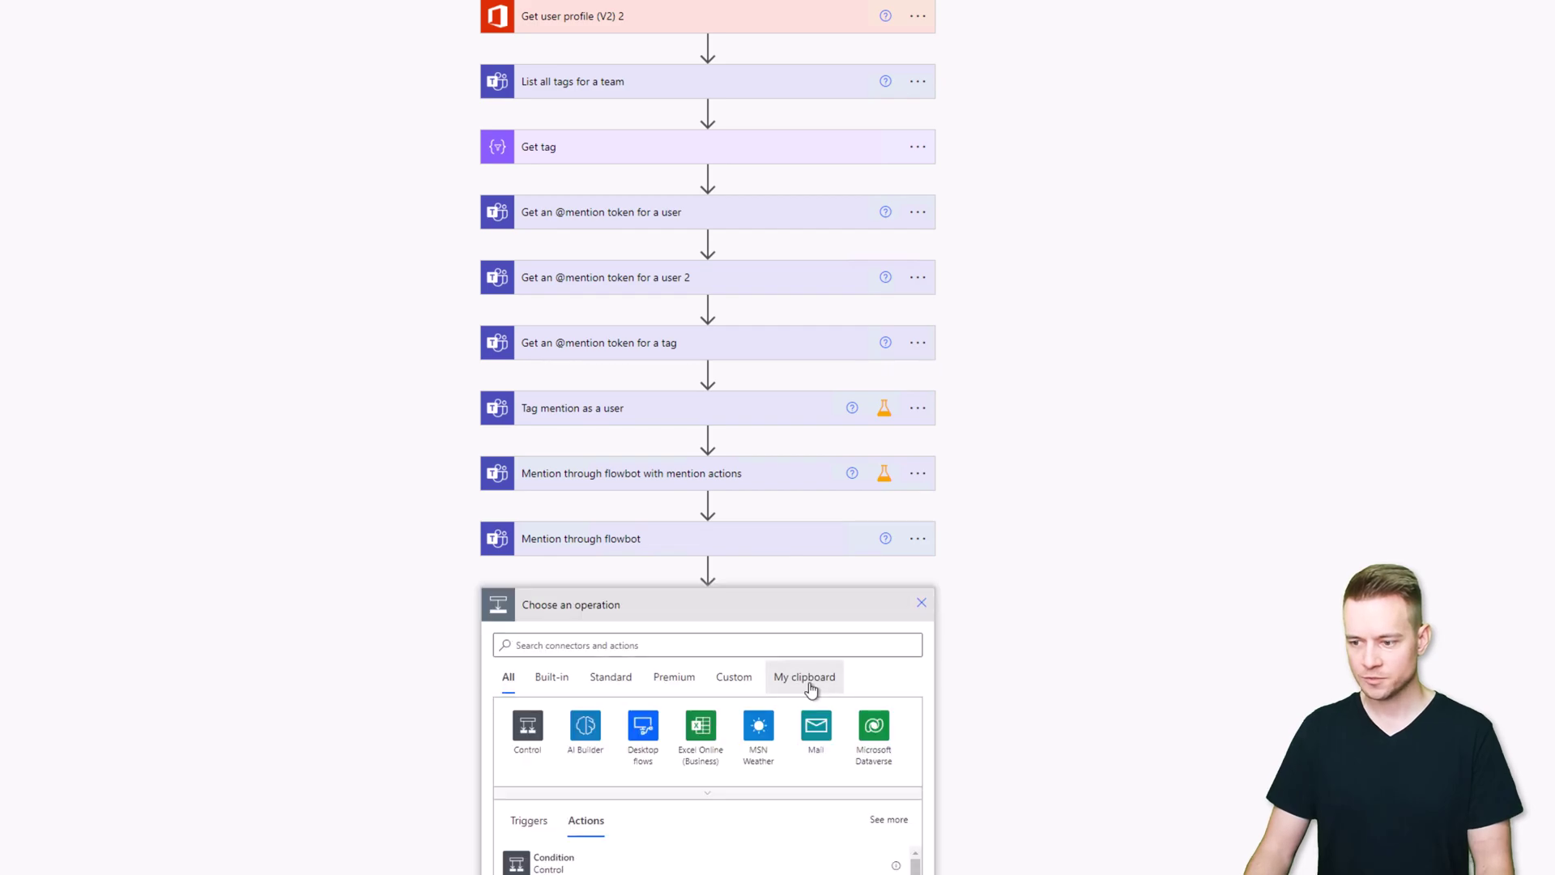
left_click(805, 653)
left_click(576, 688)
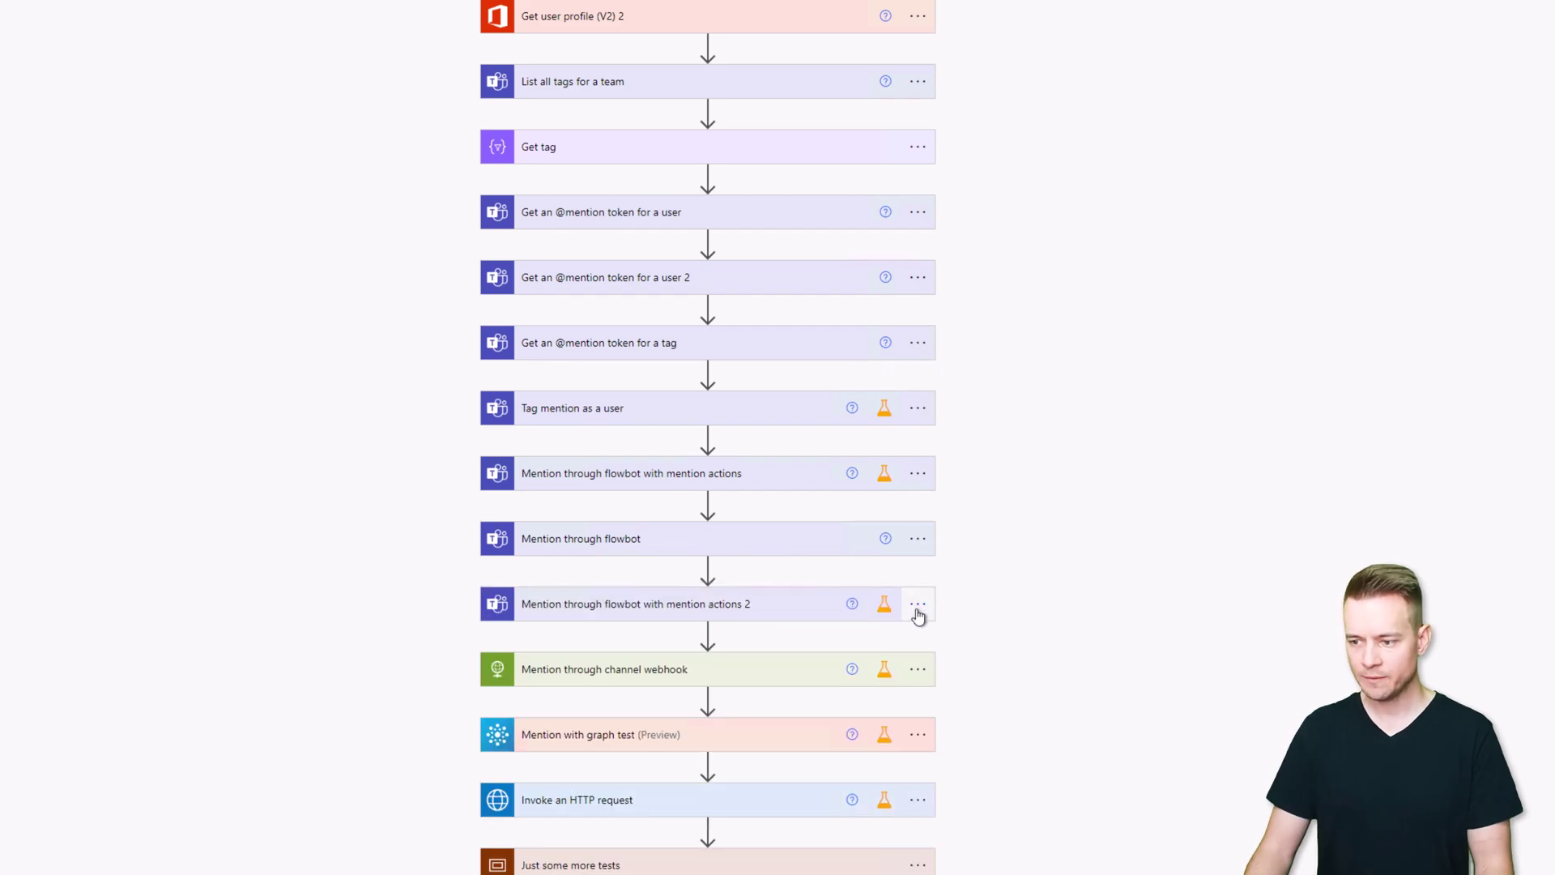
Rename the copied action as "Mention through user"
left_click(961, 609)
left_click(984, 580)
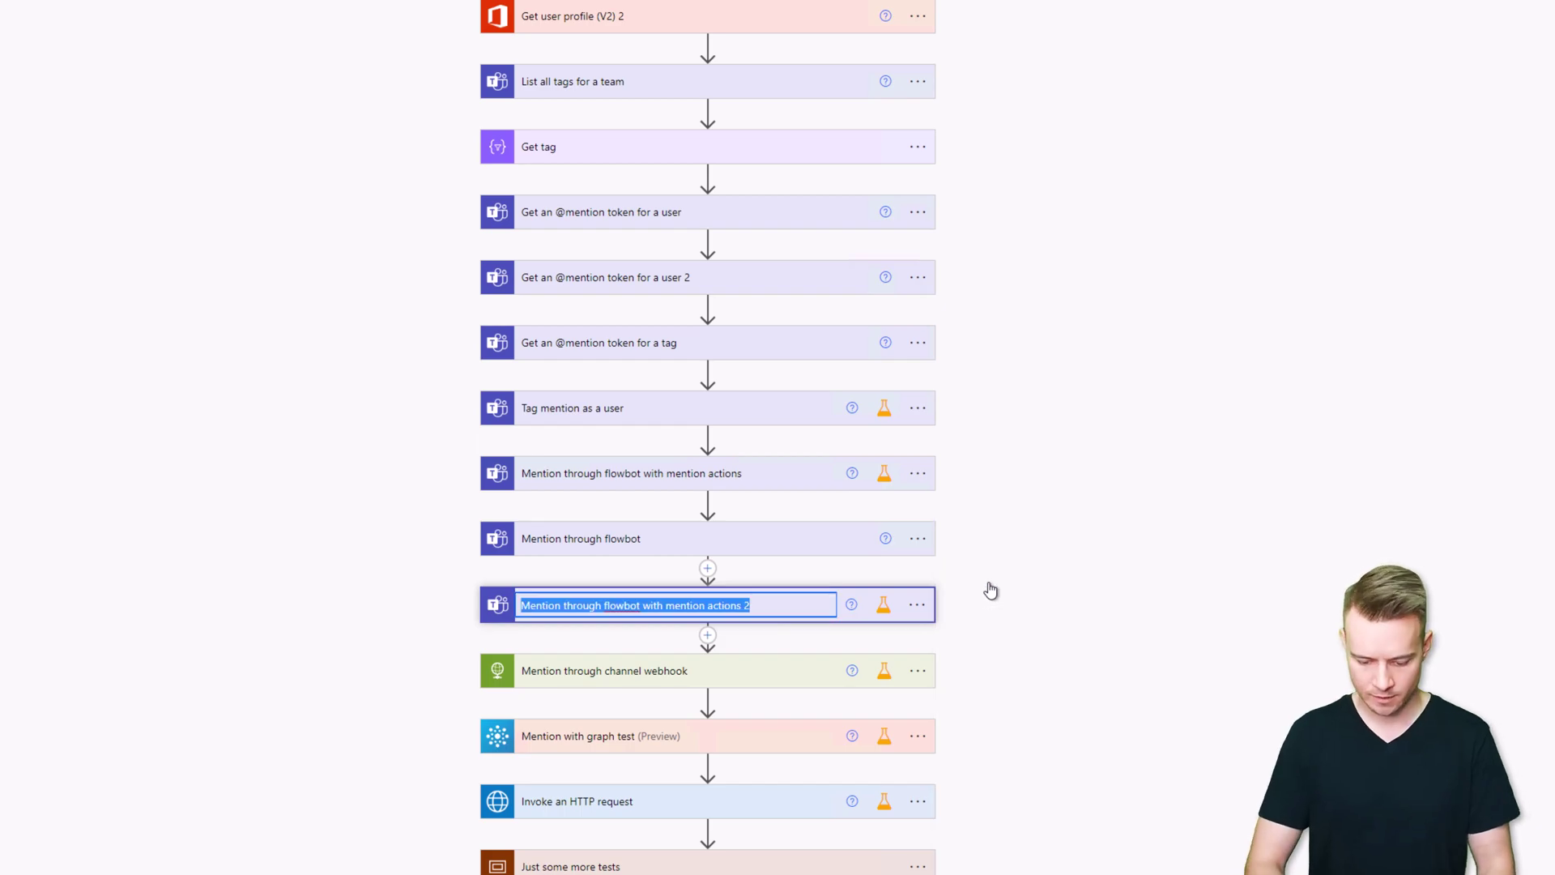
type("Mention trh")
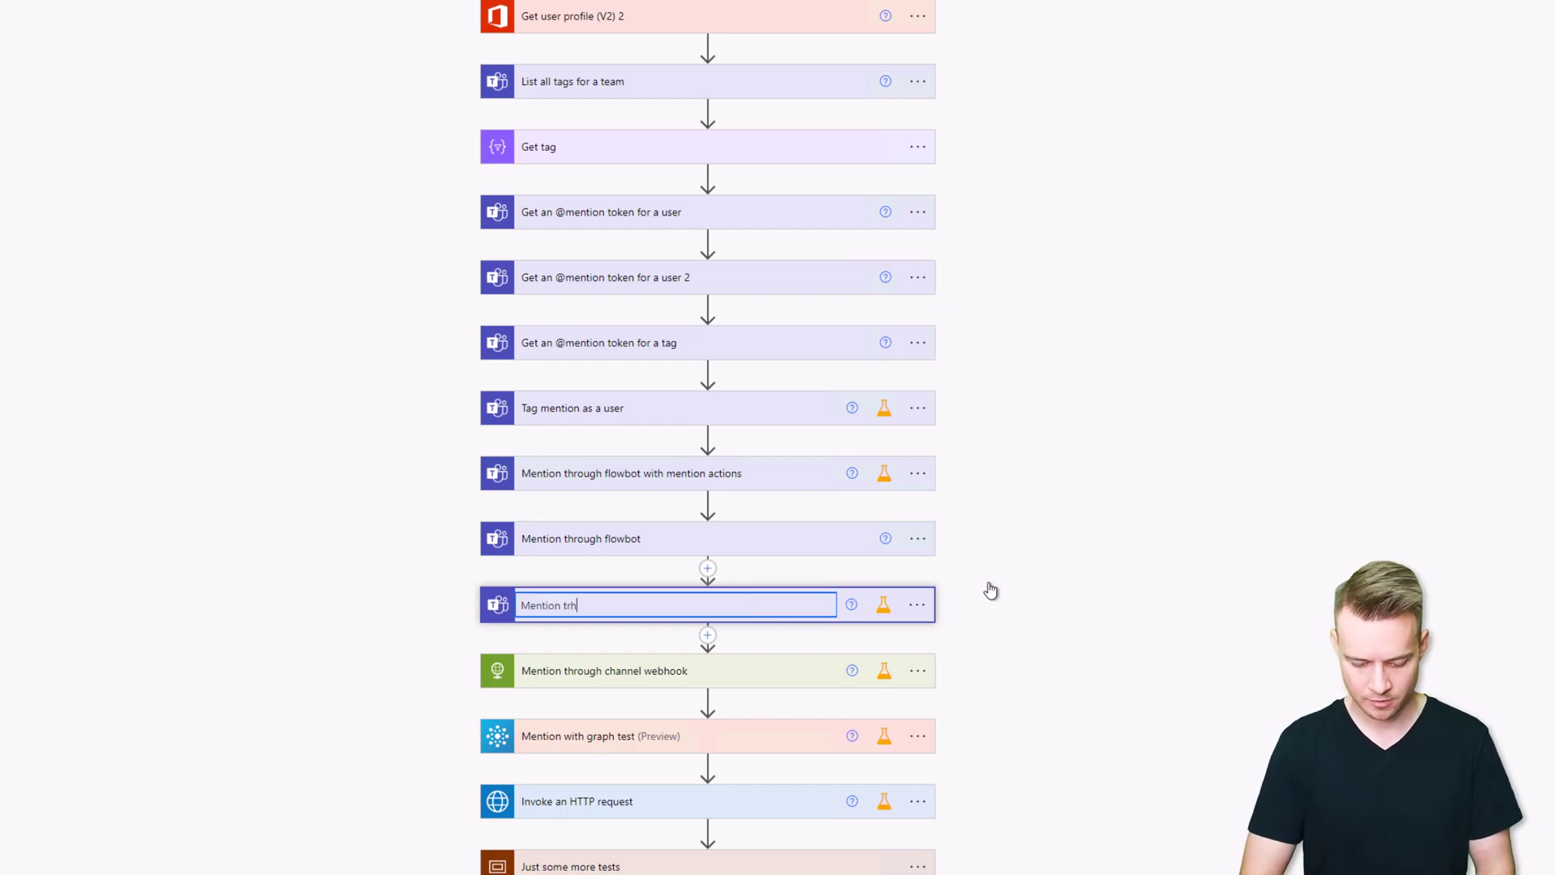
type("ough")
key("BackSpace")
key("BackSpace")
key("BackSpace")
key("BackSpace")
key("BackSpace")
key("BackSpace")
key("BackSpace")
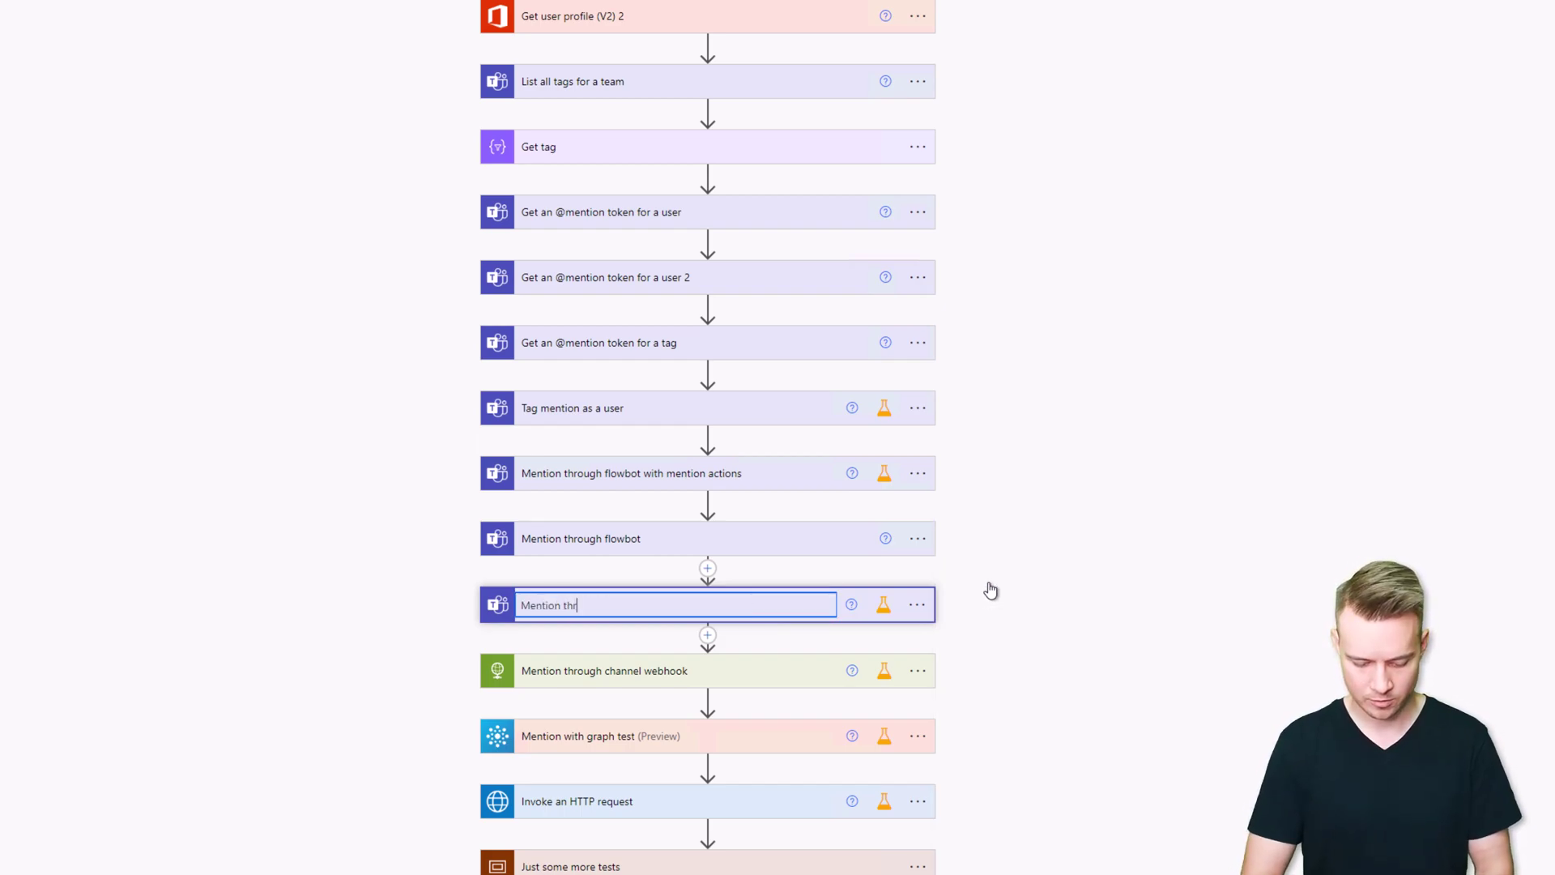
type("hrough user")
key("Return")
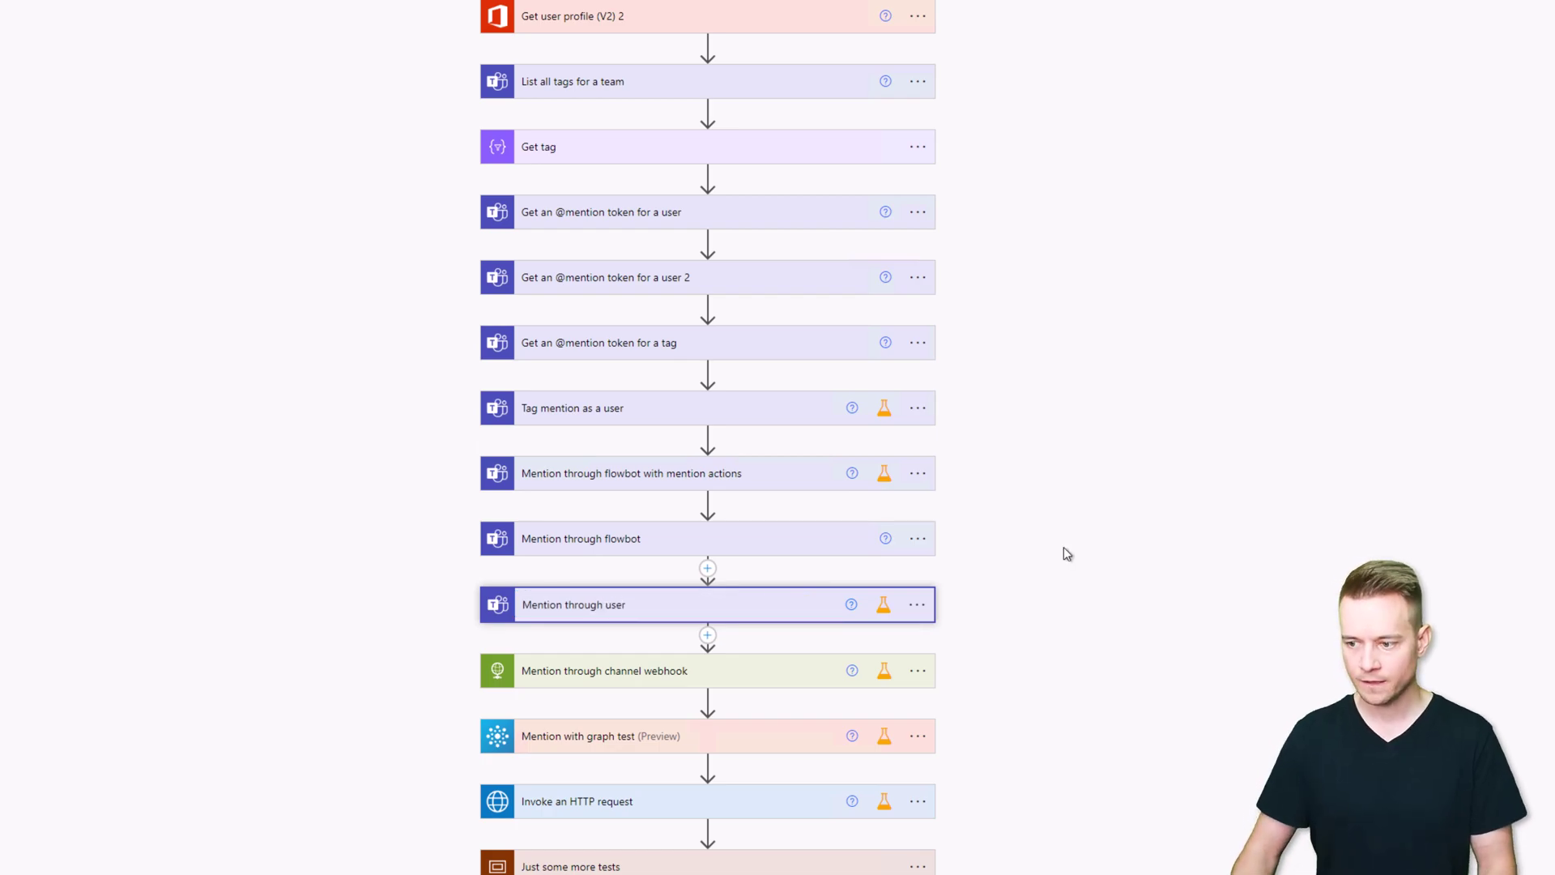
Replace the Adaptive Card JSON in Mention through user with the full message JSON copied from Mention through flowbot
left_click(833, 539)
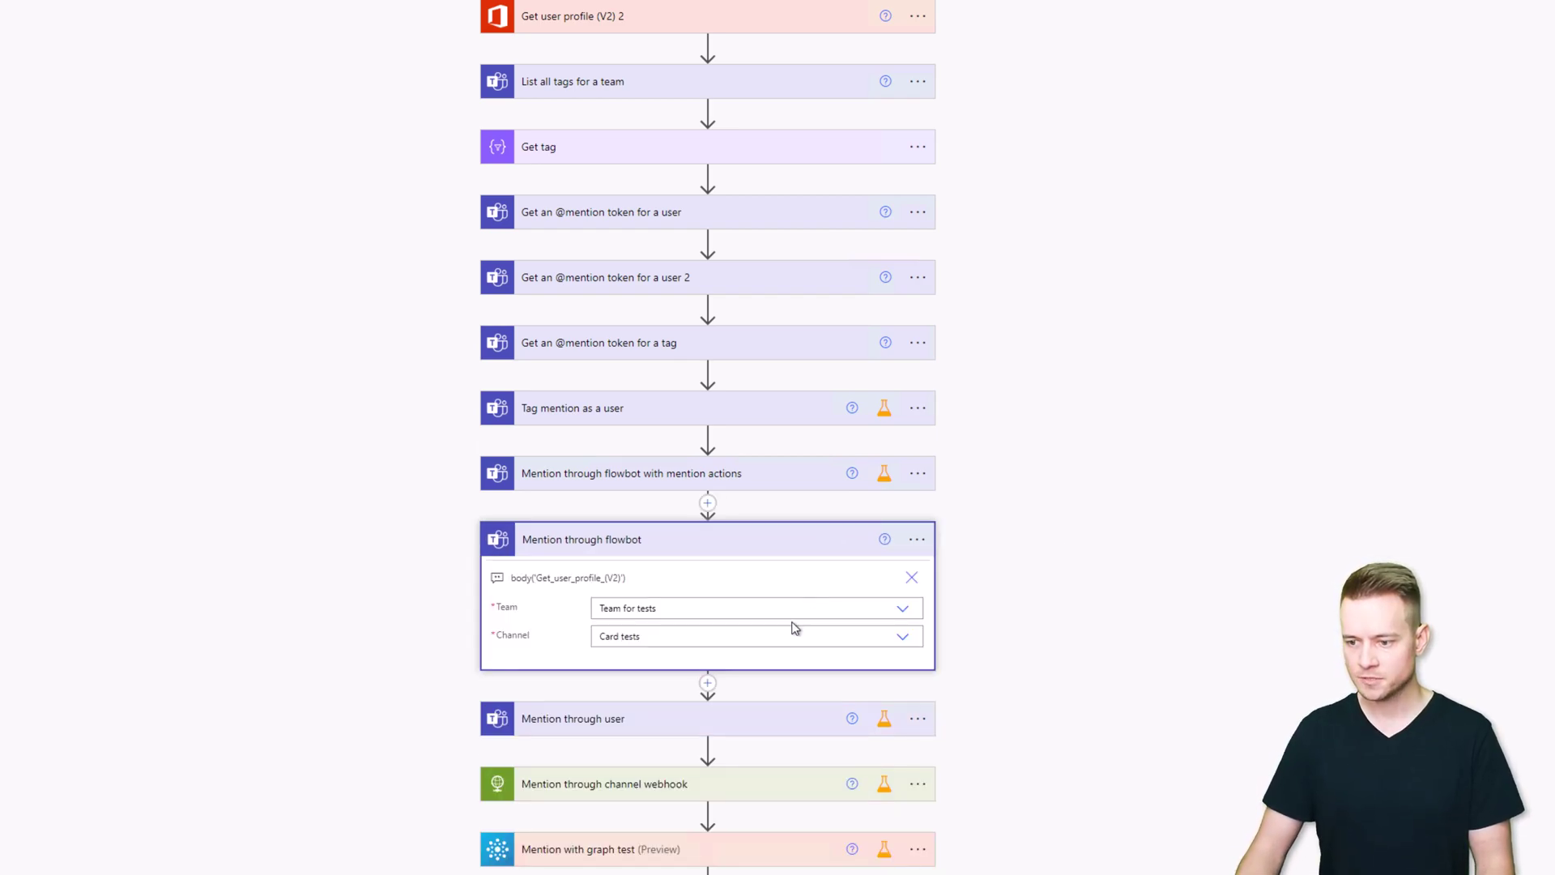
left_click(715, 545)
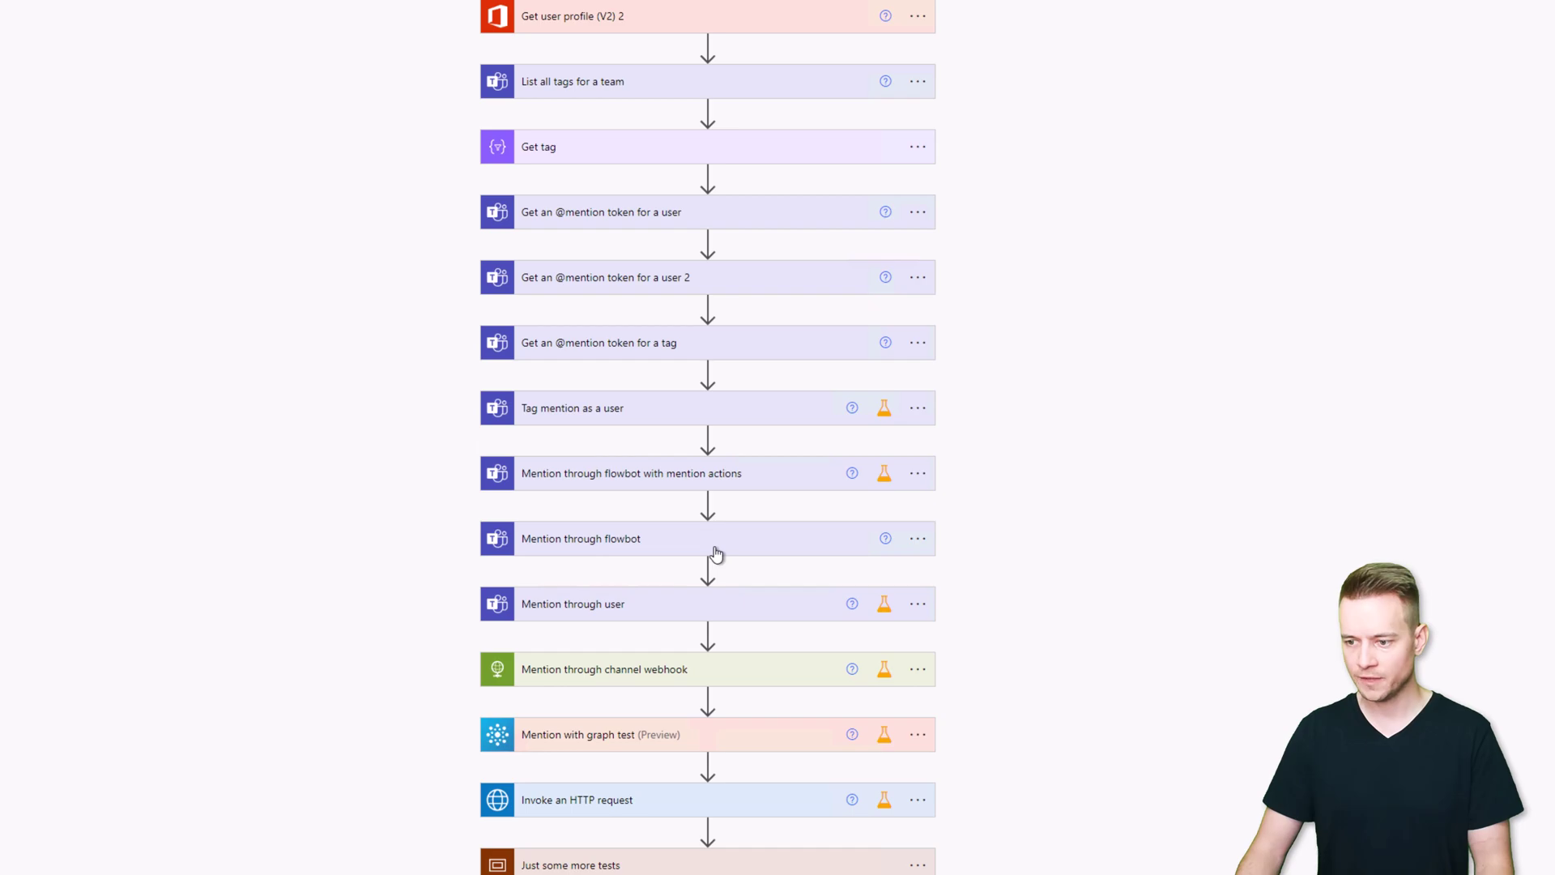
left_click(716, 553)
left_click(723, 717)
key("ctrl+a")
key("ctrl+c")
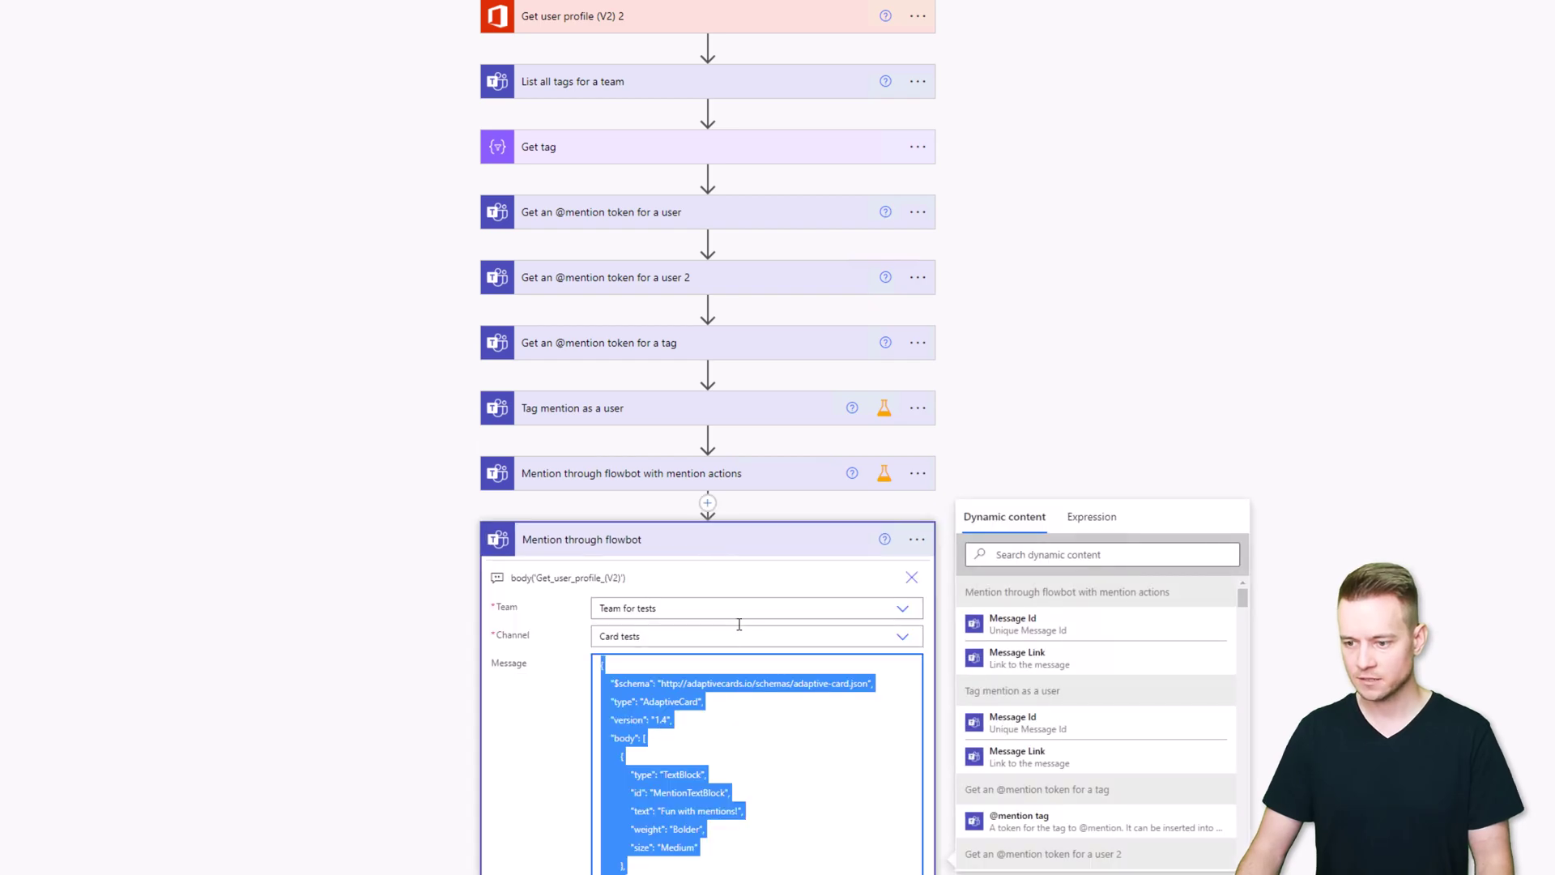
left_click(747, 543)
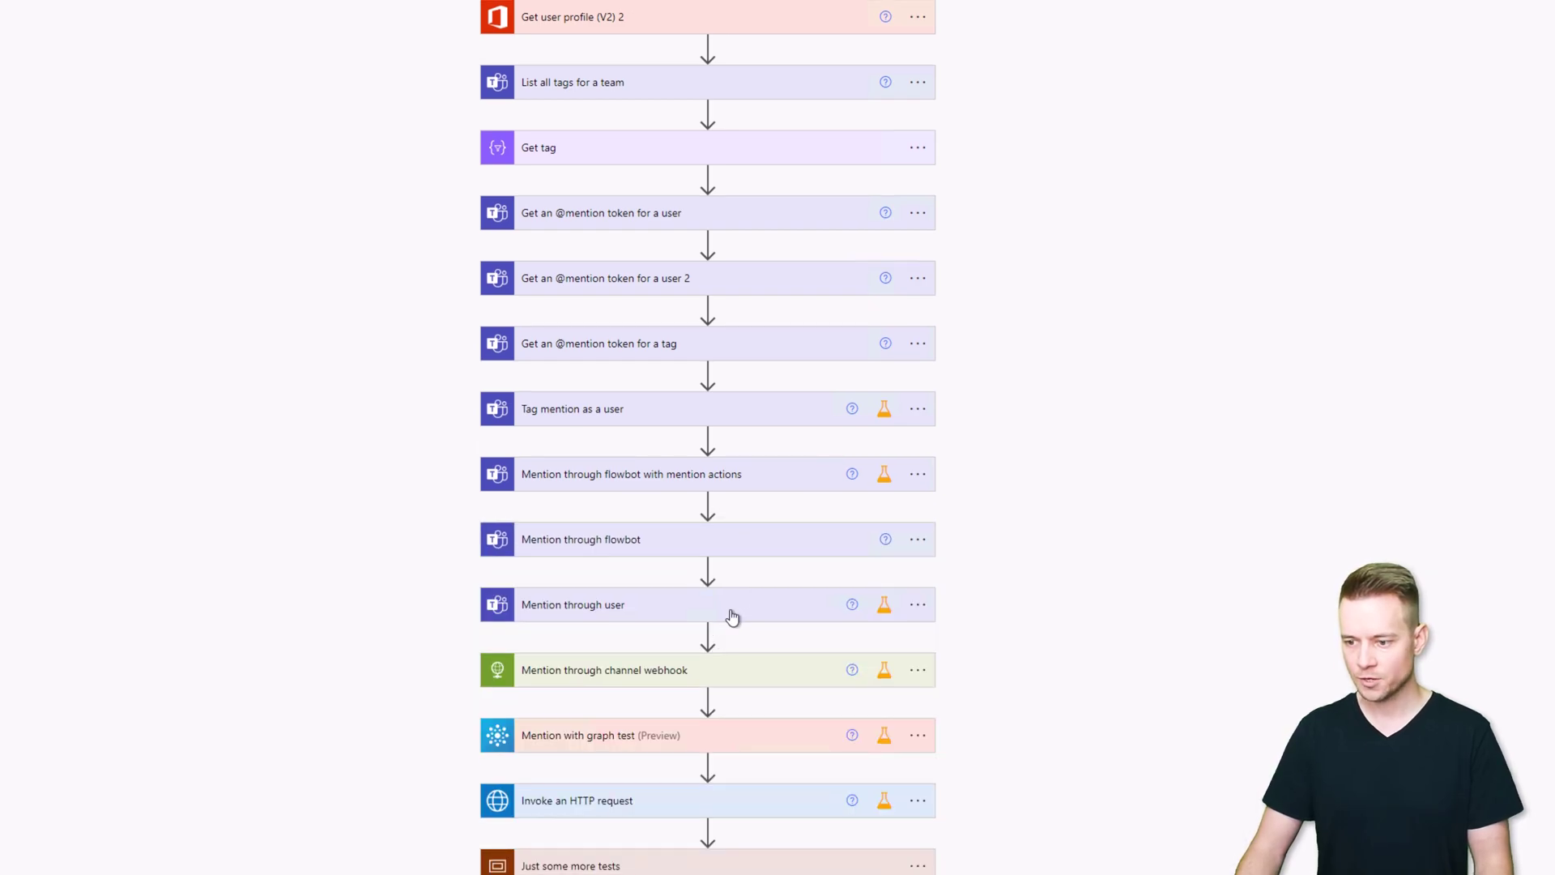
left_click(731, 610)
scroll(863, 714, "down", 3)
left_click(771, 655)
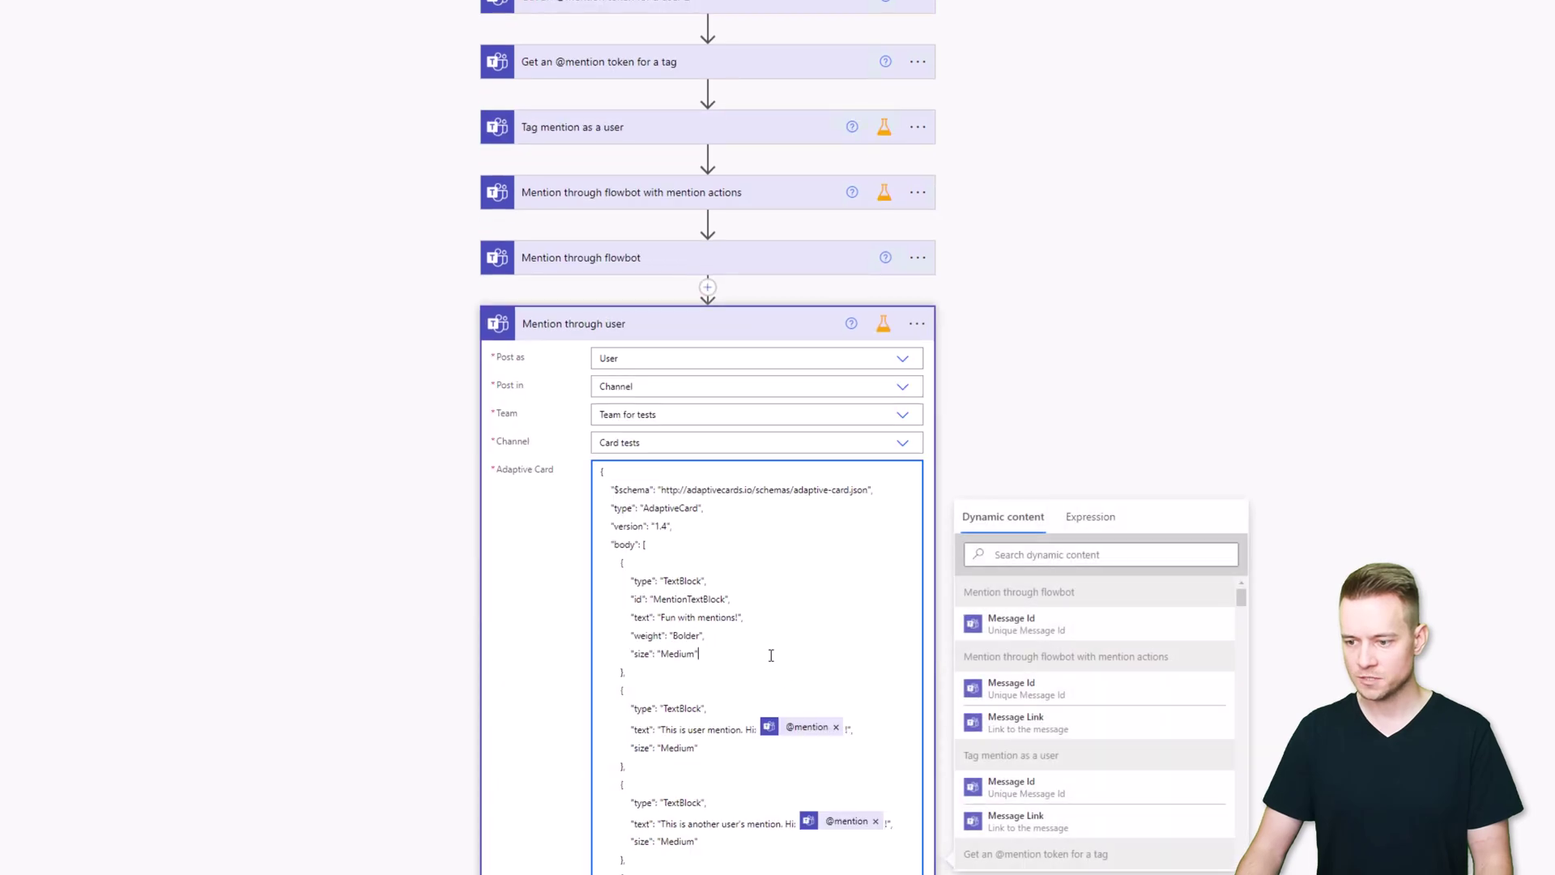
key("ctrl+a")
key("ctrl+v")
Disable the static result for the Mention through user action
left_click(916, 328)
left_click(1035, 441)
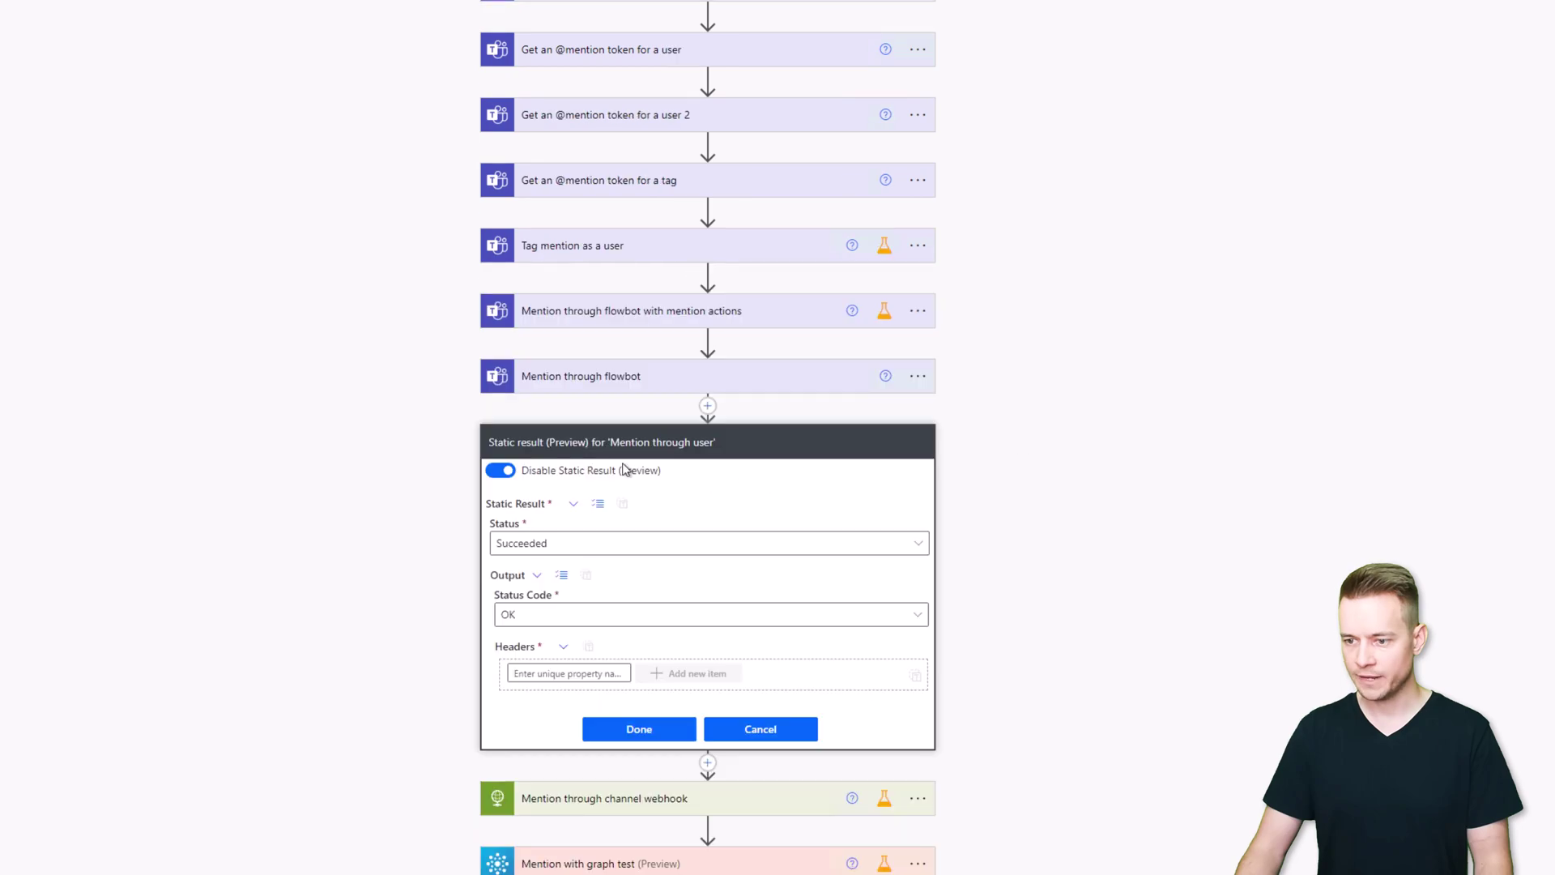
left_click(500, 471)
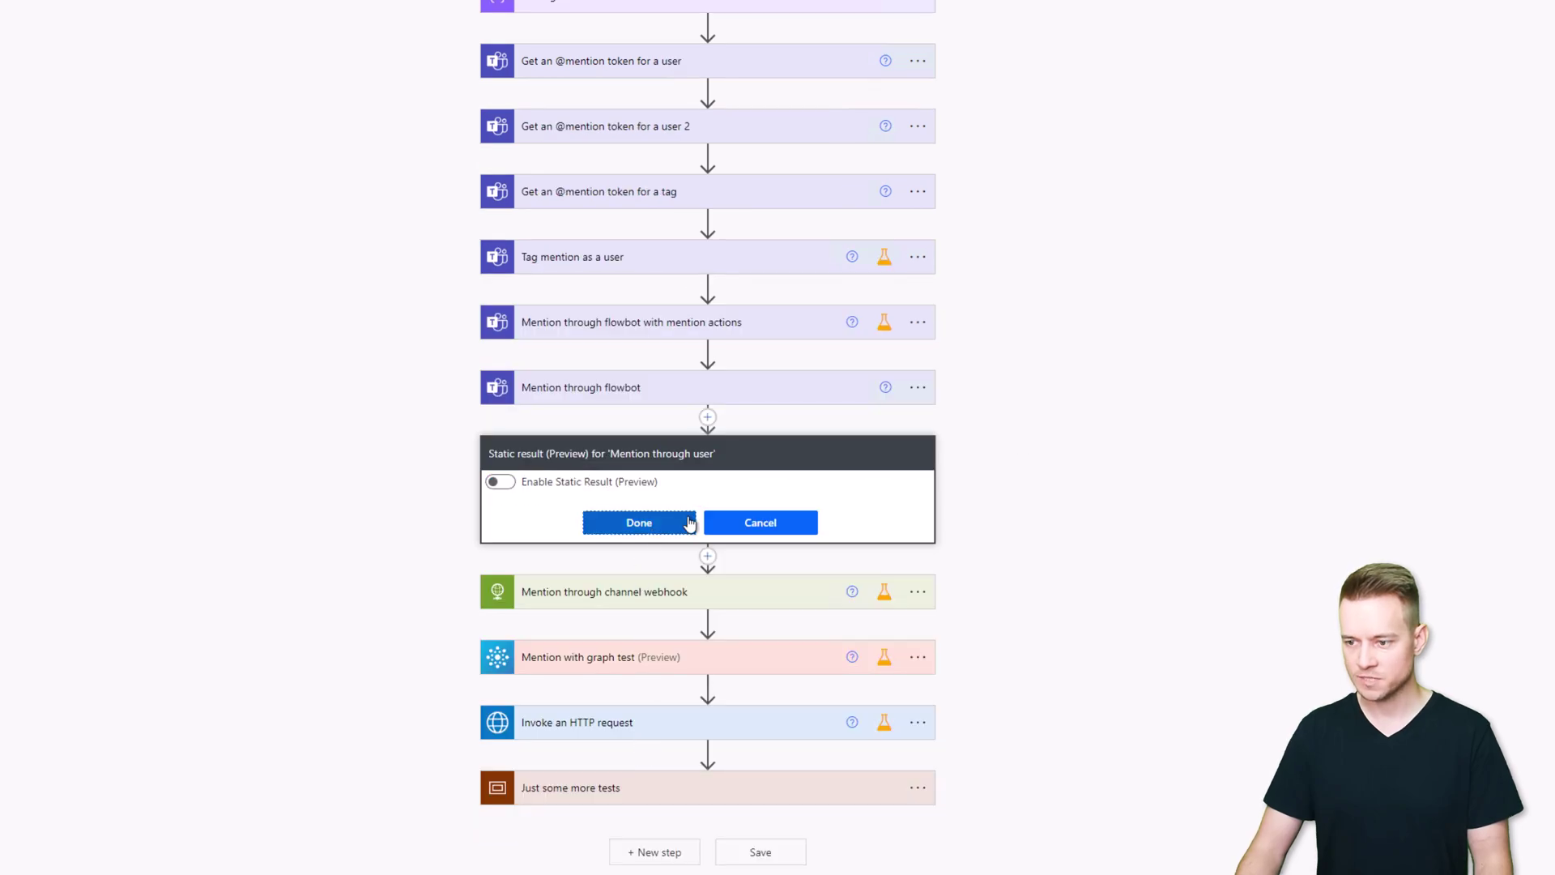
left_click(689, 522)
Enable a static result for the Mention through flowbot action and bring the Mention through user card JSON into view
left_click(927, 390)
left_click(994, 498)
left_click(603, 455)
left_click(653, 714)
left_click(771, 392)
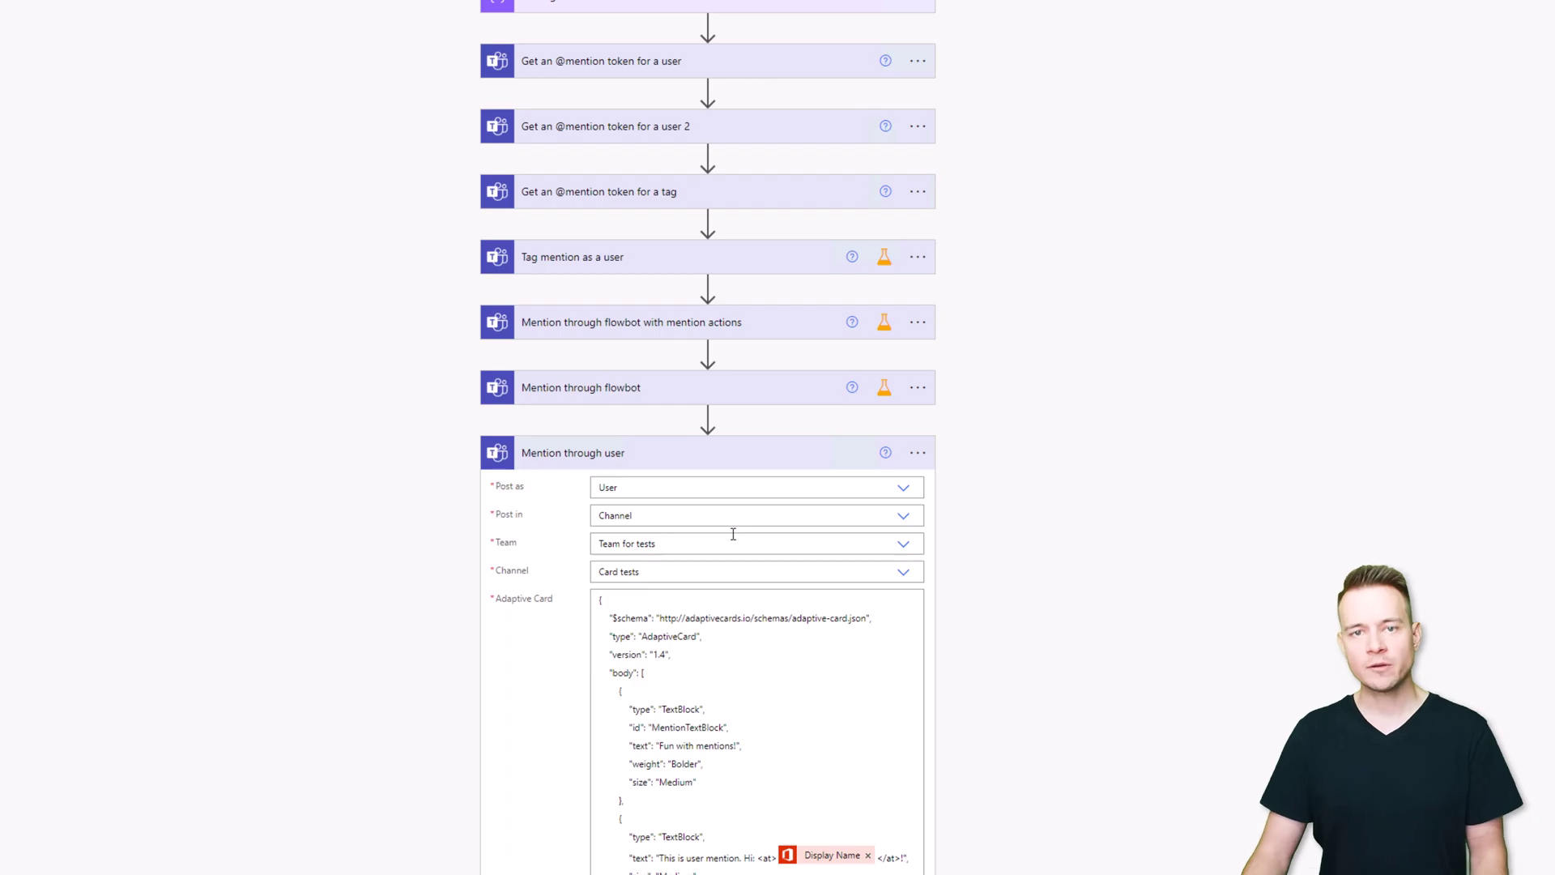
scroll(993, 650, "down", 7)
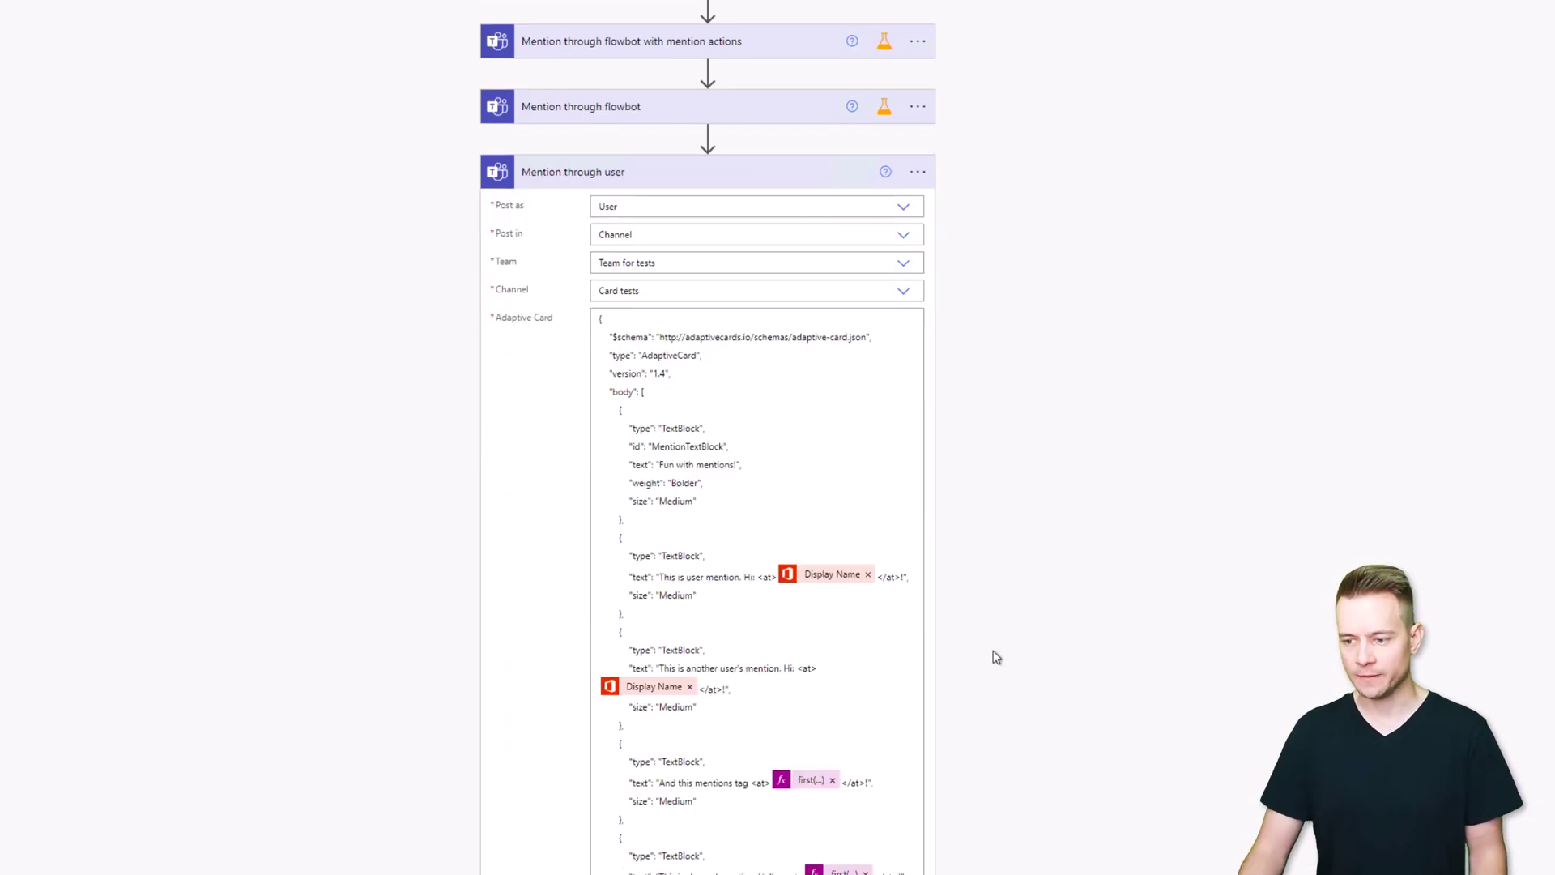
Test the flow automatically with the latest recently used trigger and check the Card tests channel in Teams for the posted card
scroll(631, 395, "down", 3)
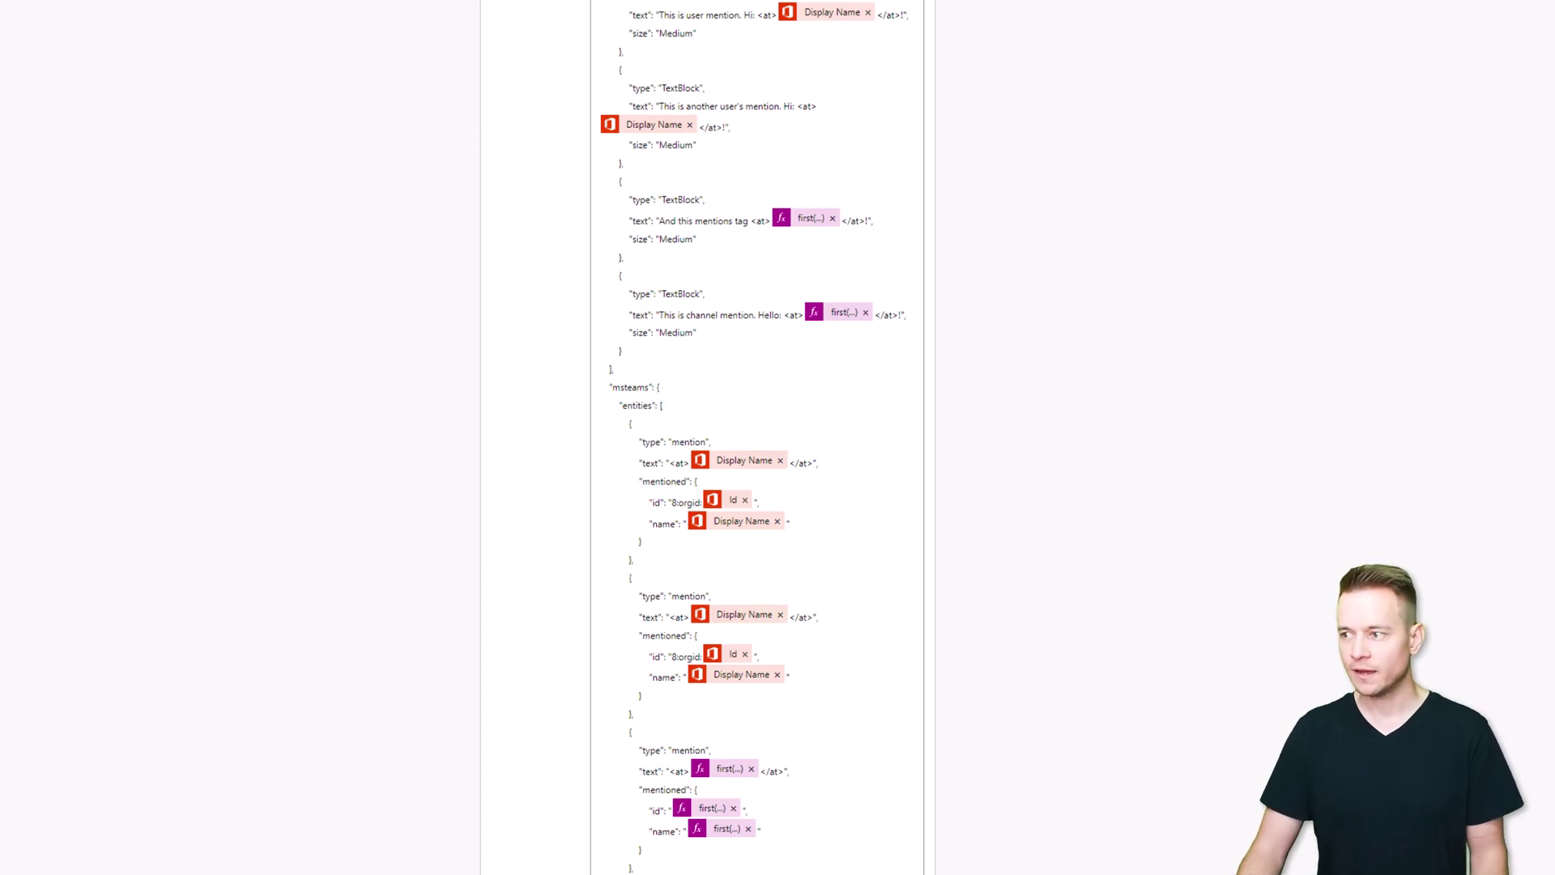
scroll(1486, 108, "up", 2)
scroll(1474, 113, "up", 3)
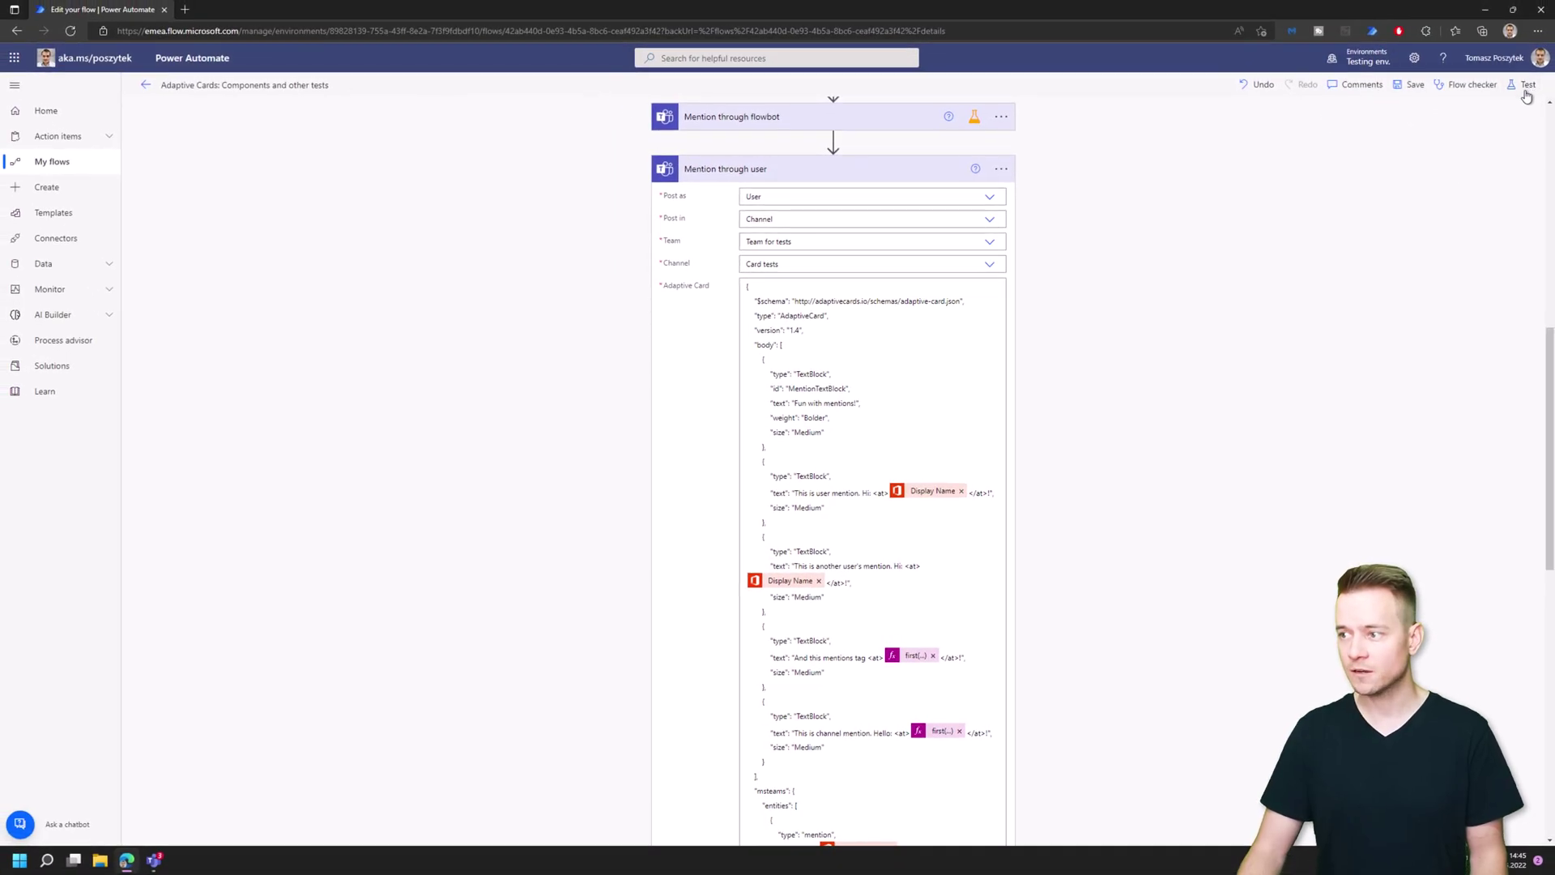
left_click(1526, 94)
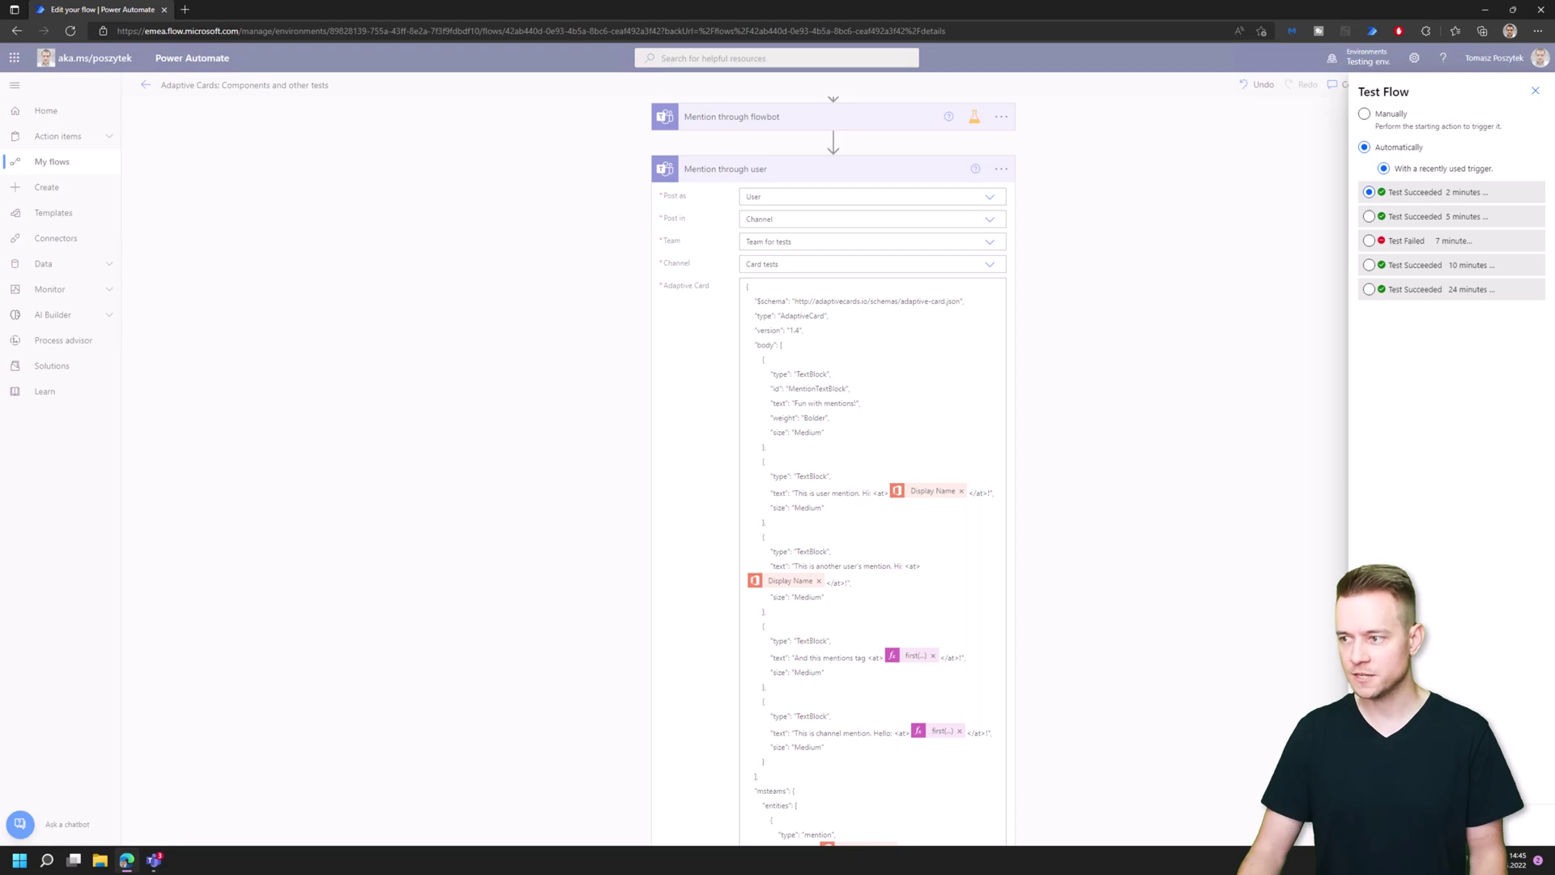
left_click(1395, 825)
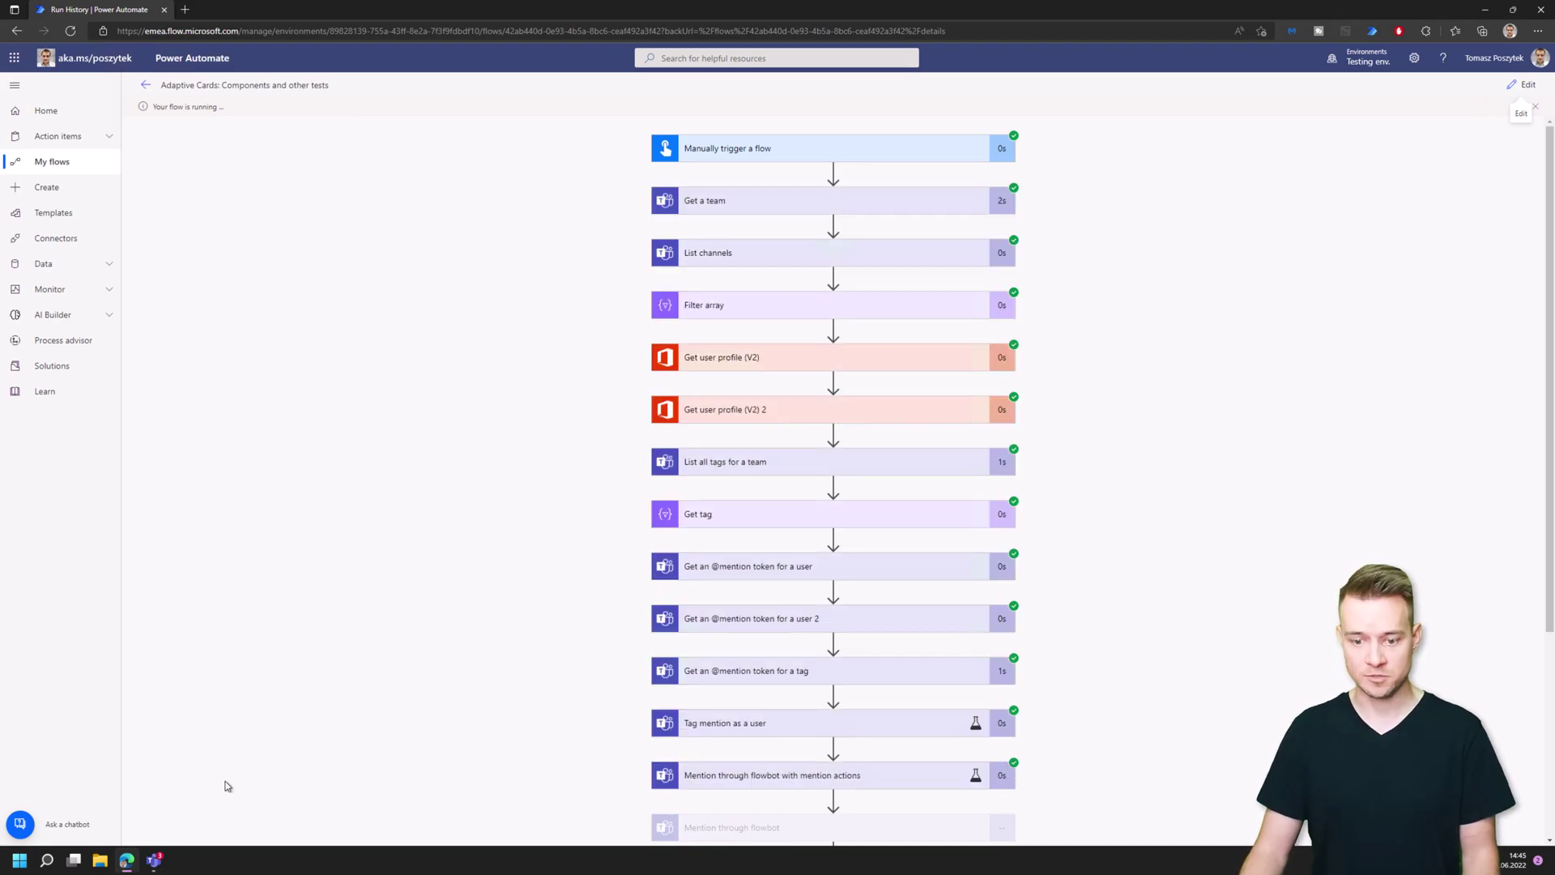
key("alt+Tab")
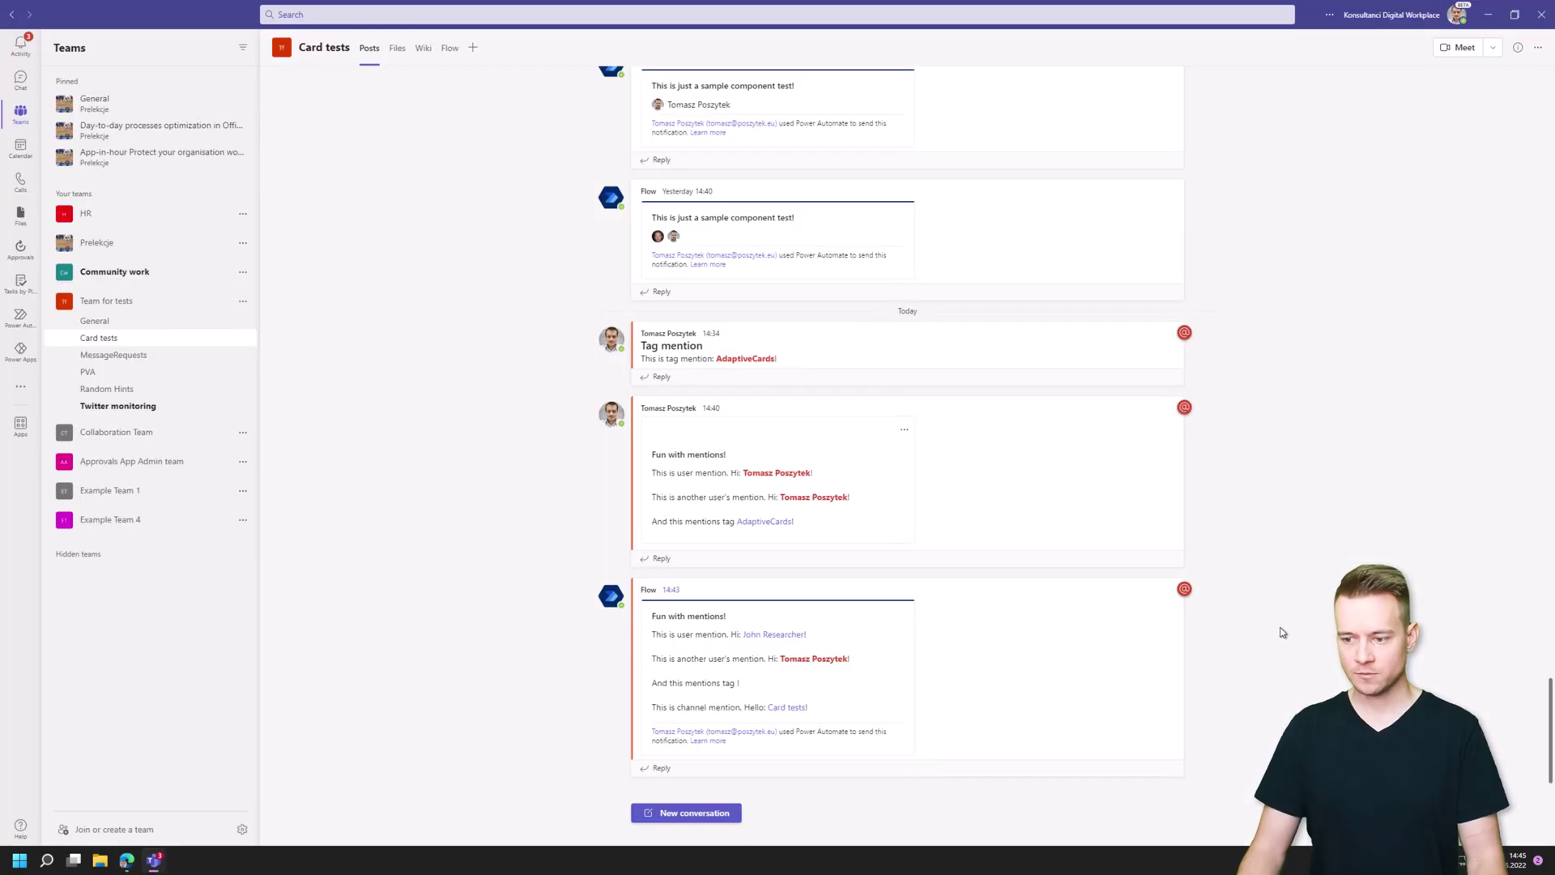
key("alt+Tab")
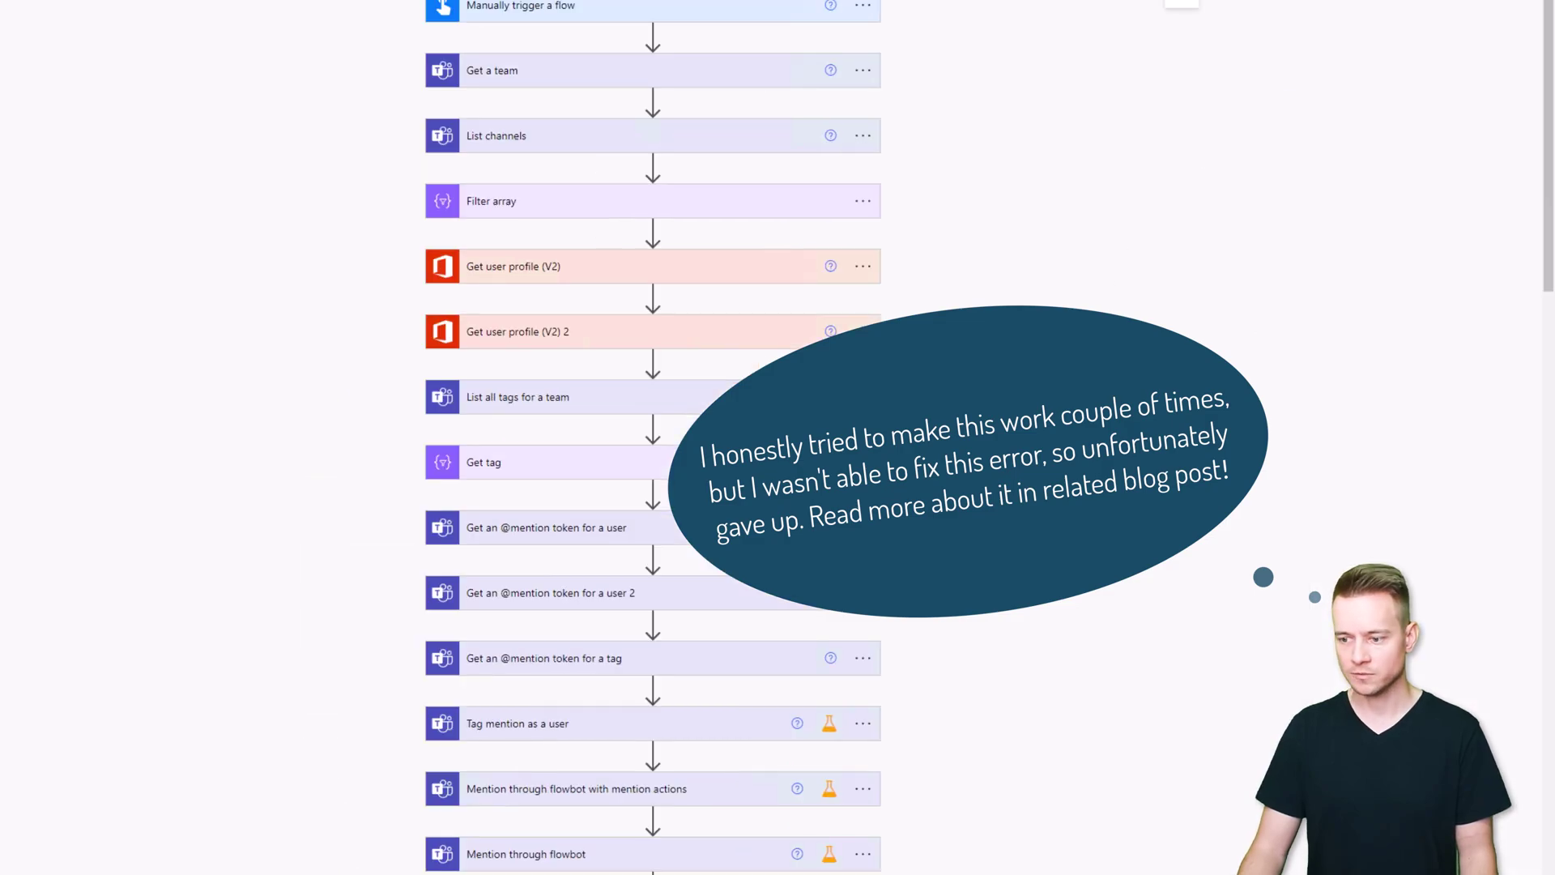
Collapse the Mention through user action and enable a static result for it
scroll(653, 437, "down", 9)
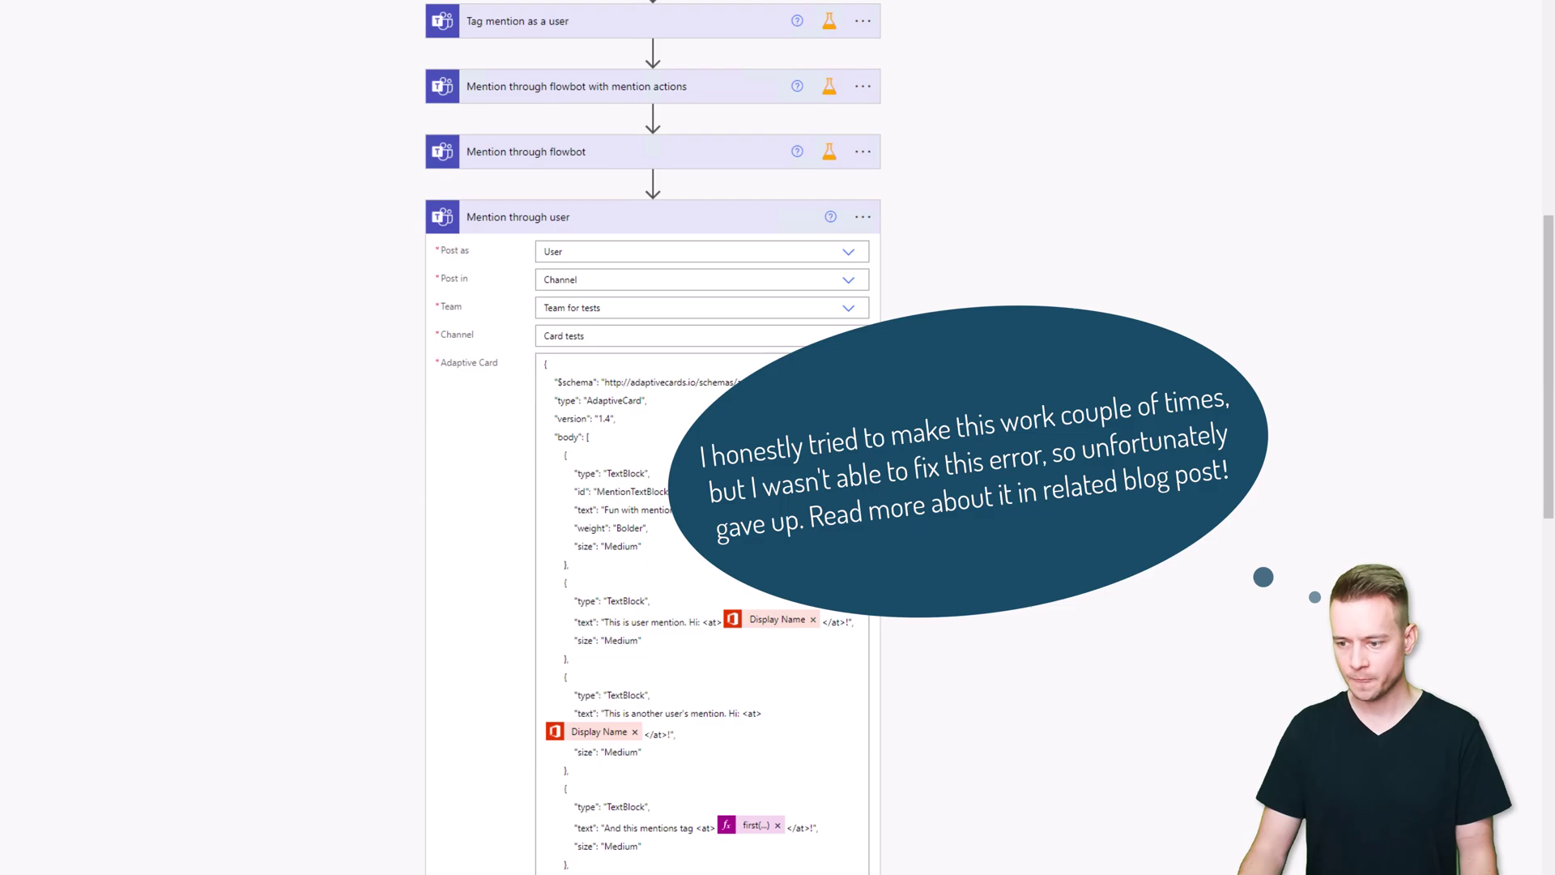
scroll(653, 437, "down", 10)
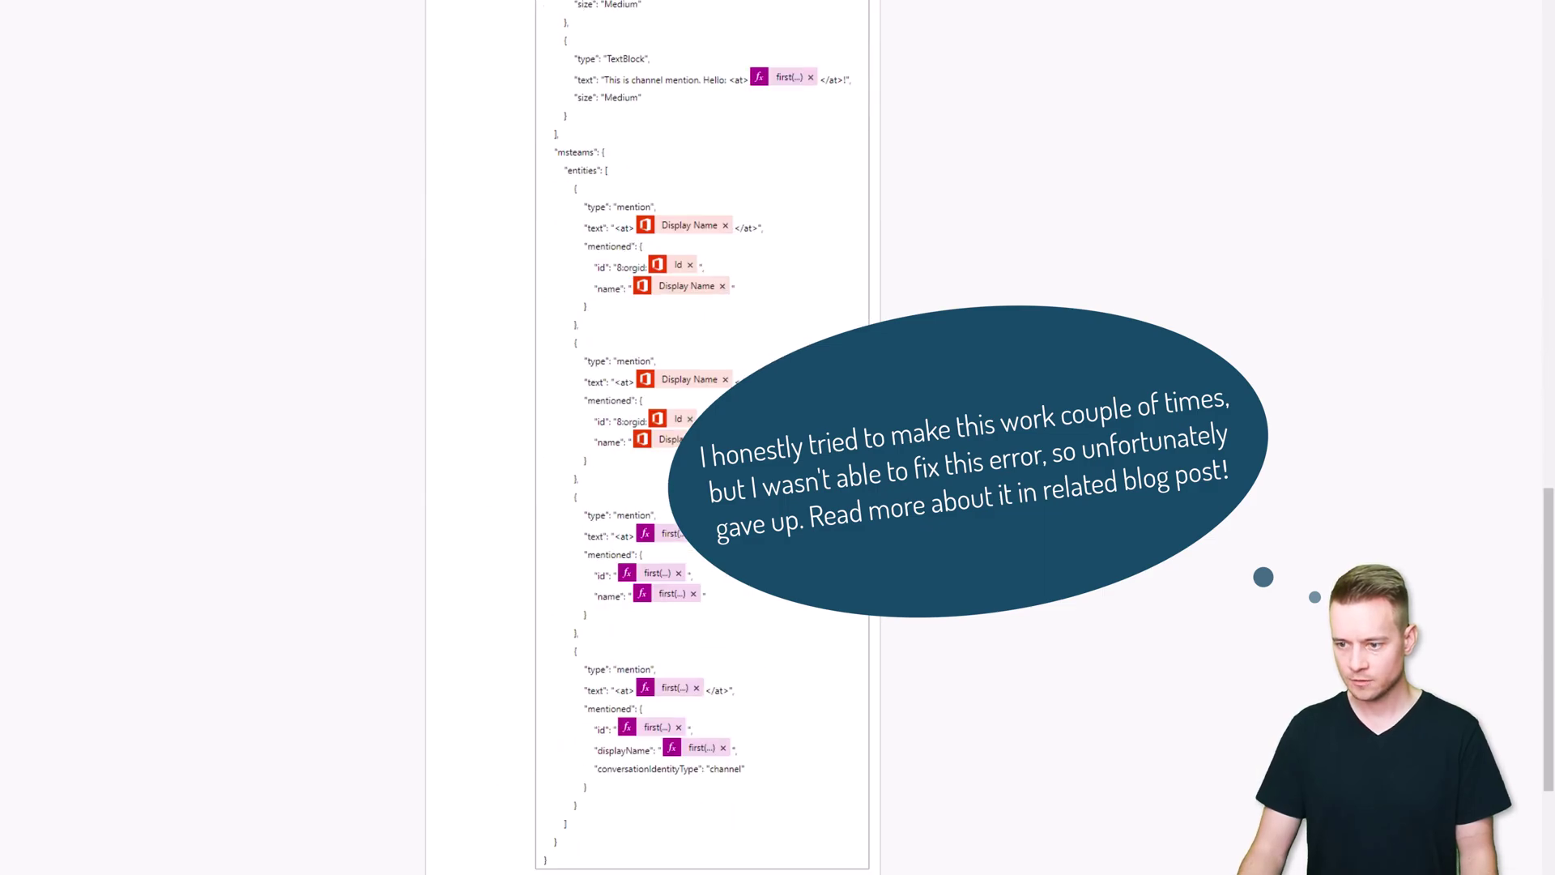
scroll(1032, 552, "up", 9)
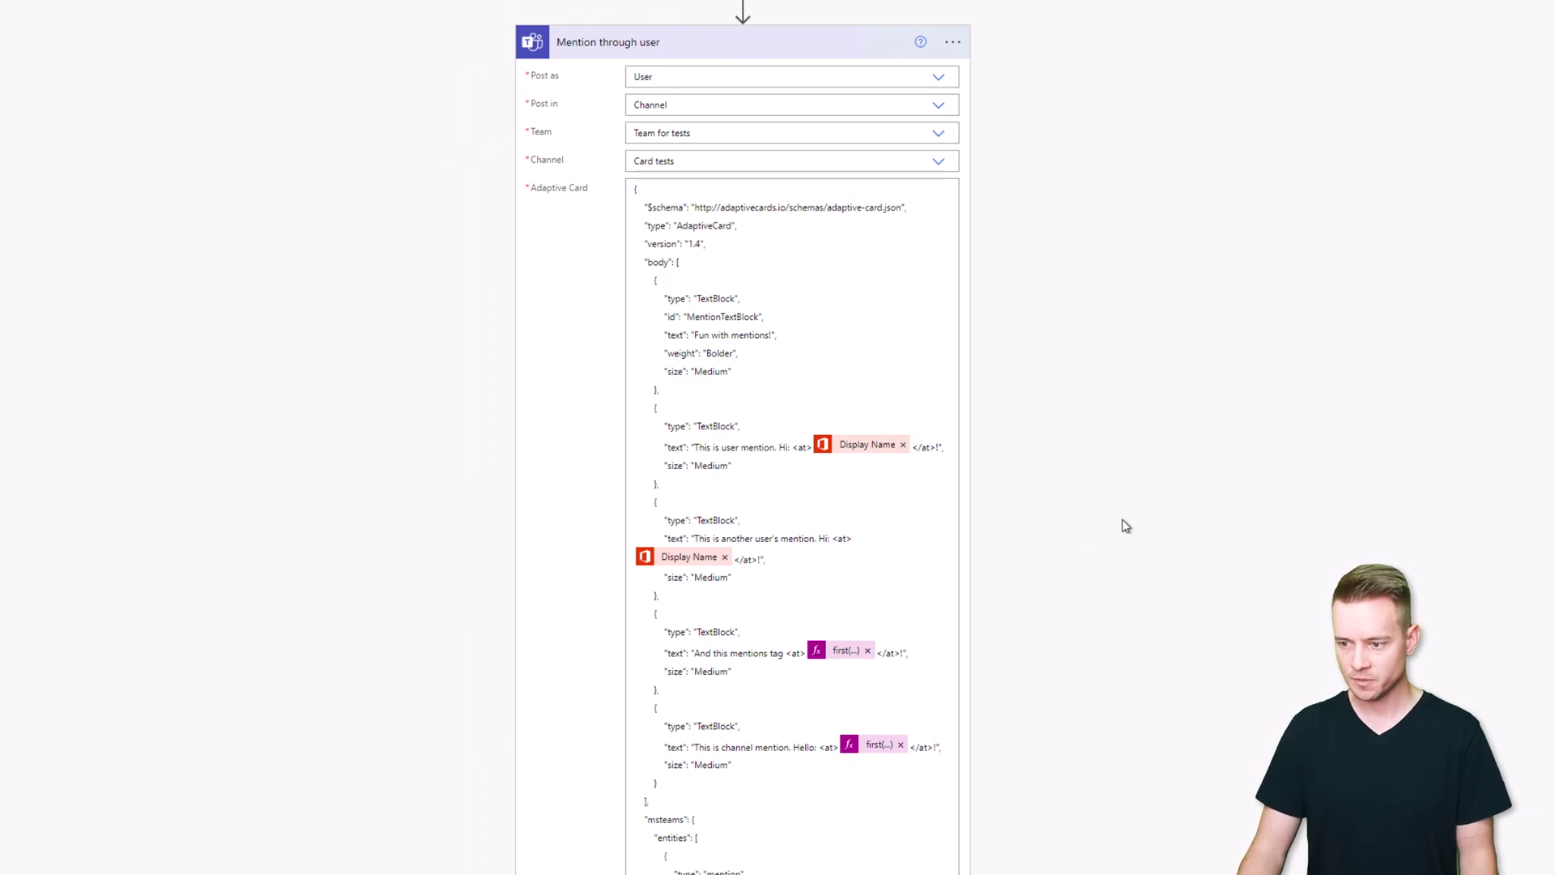
scroll(1125, 526, "down", 2)
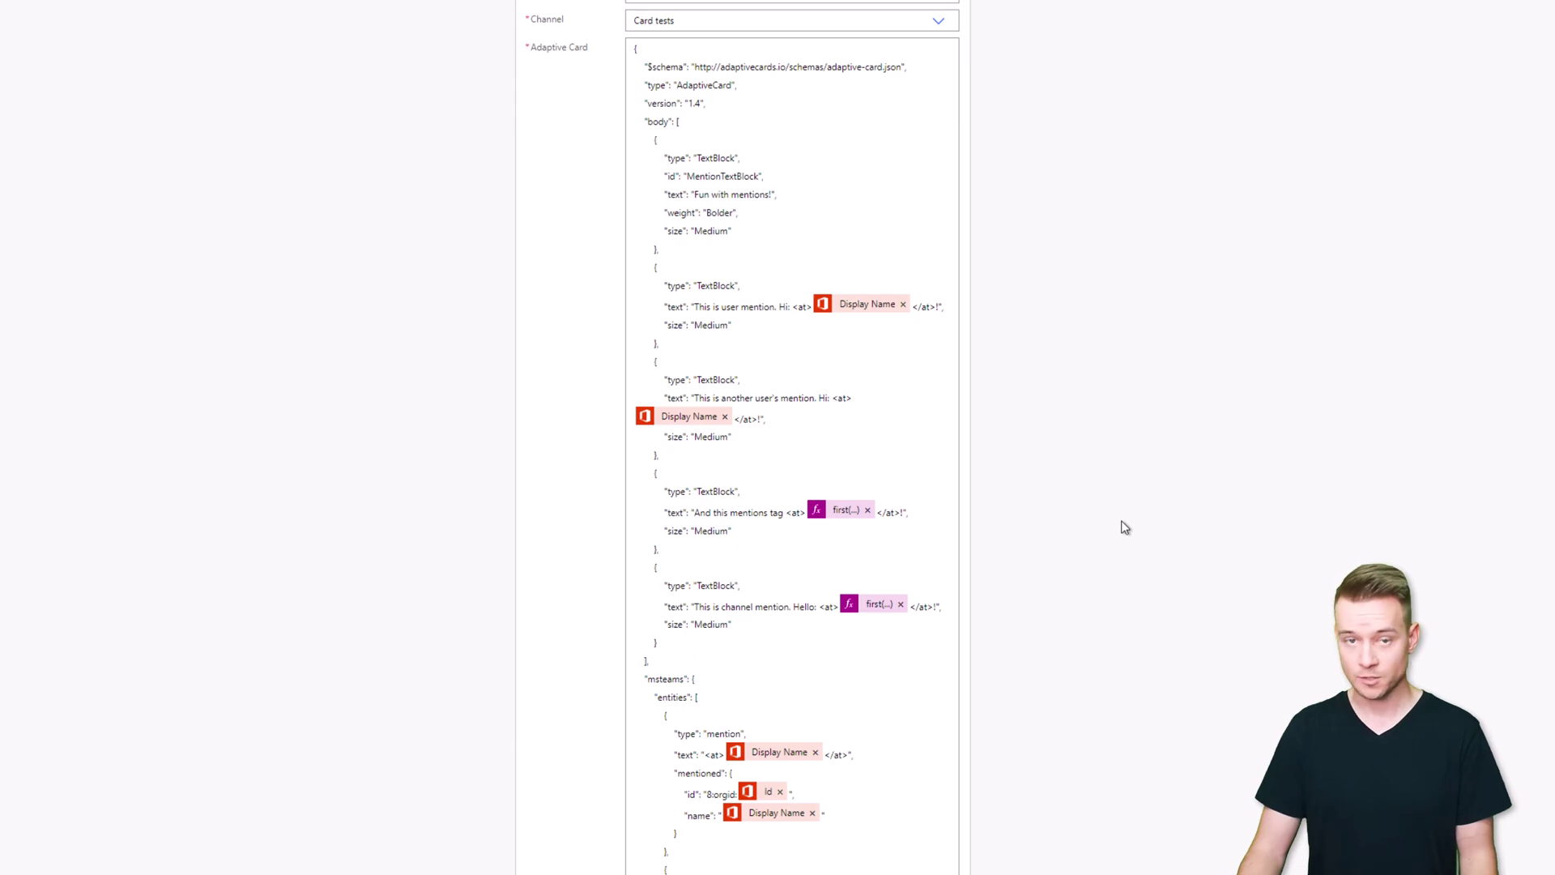
scroll(1125, 527, "up", 2)
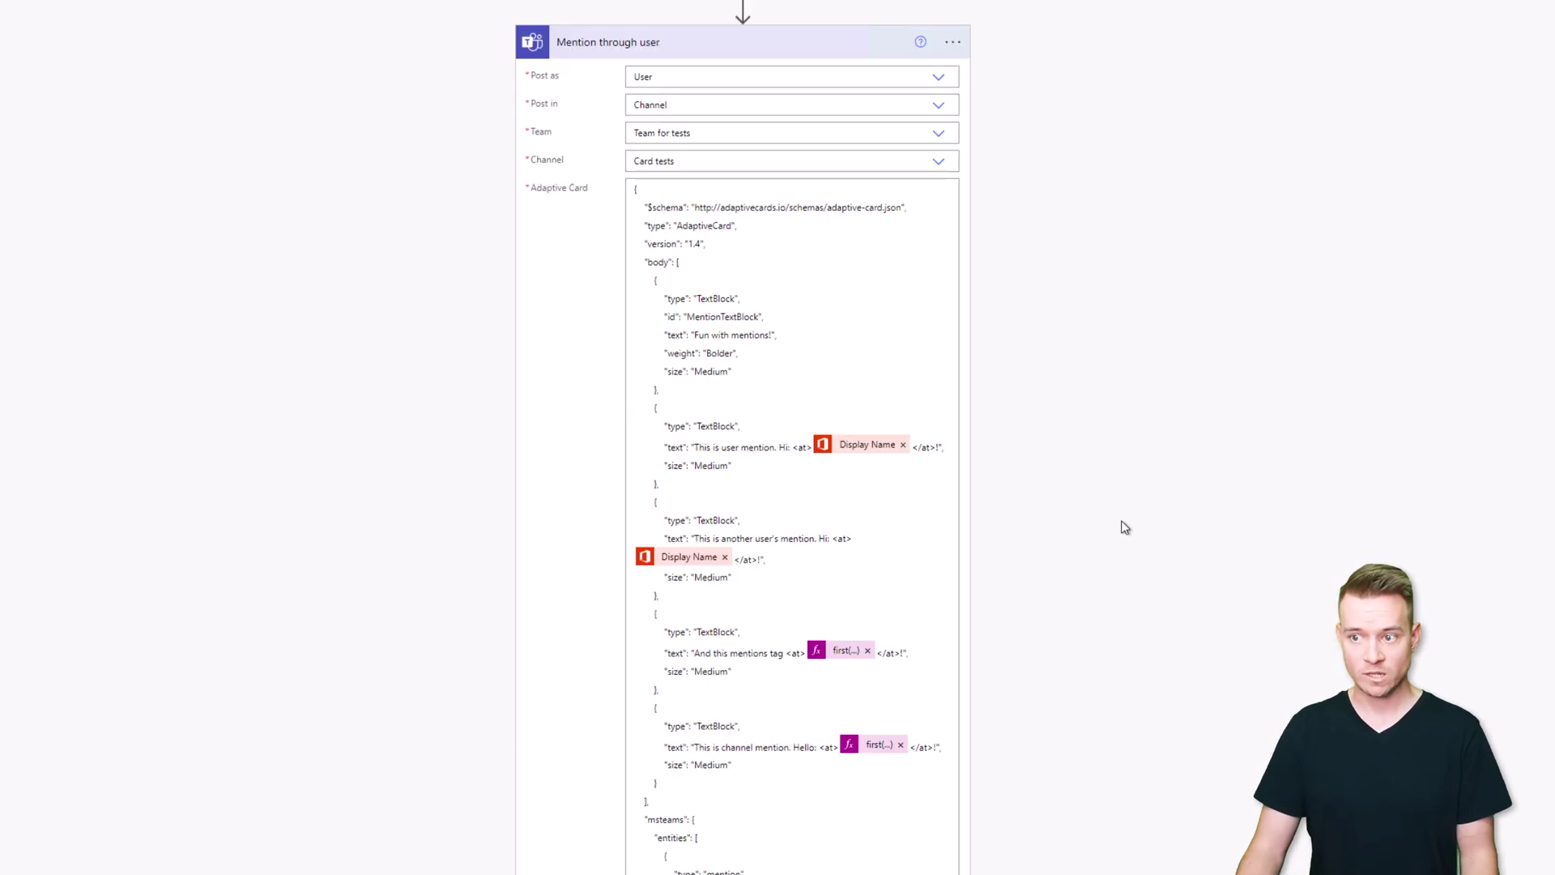
left_click(770, 46)
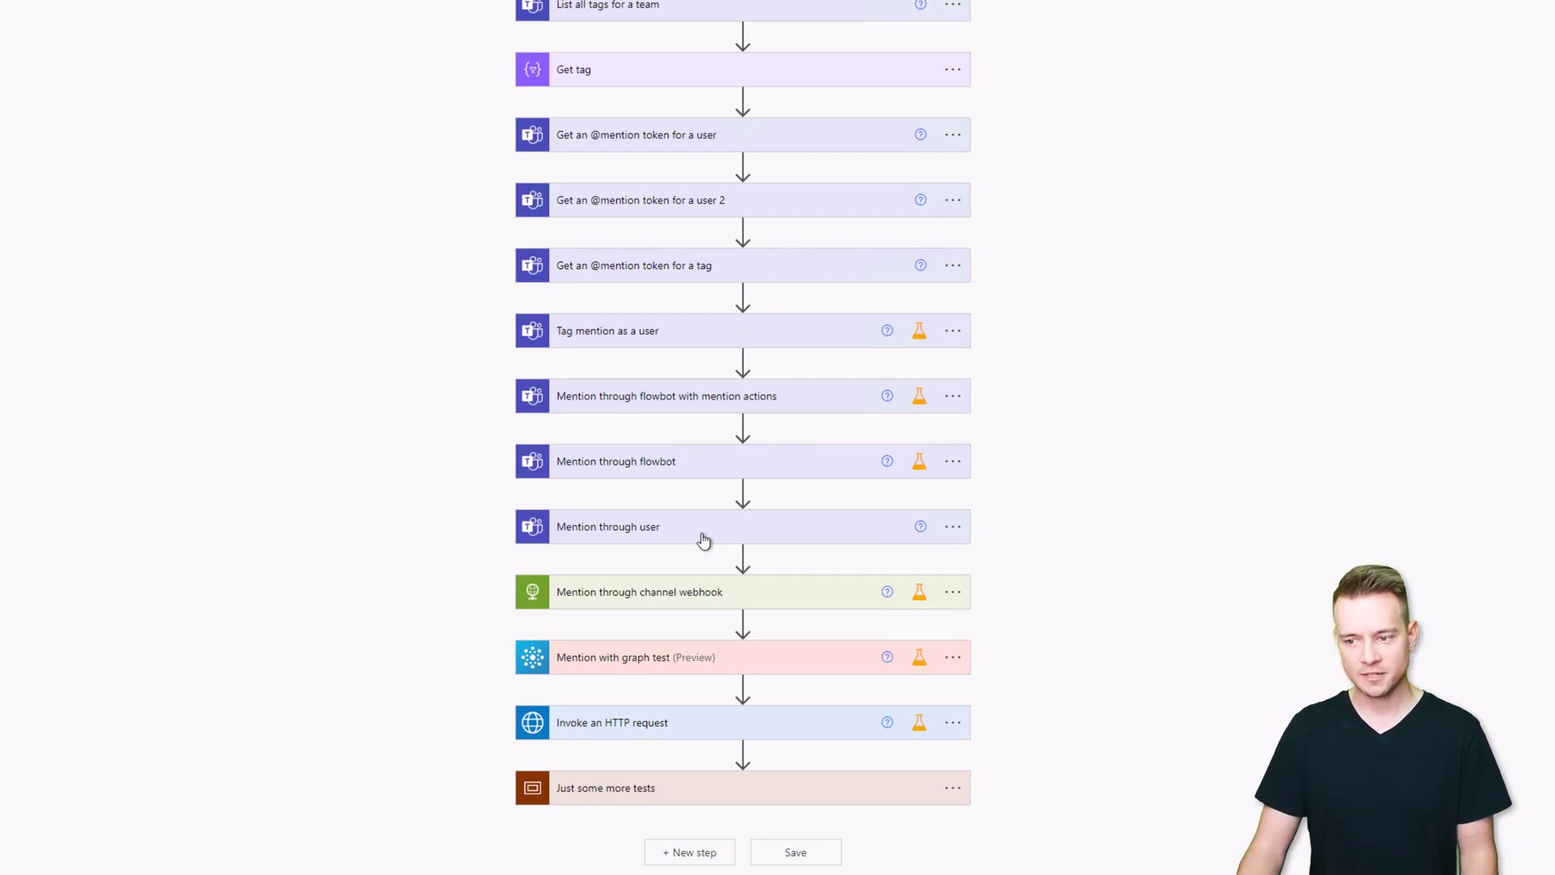
left_click(953, 527)
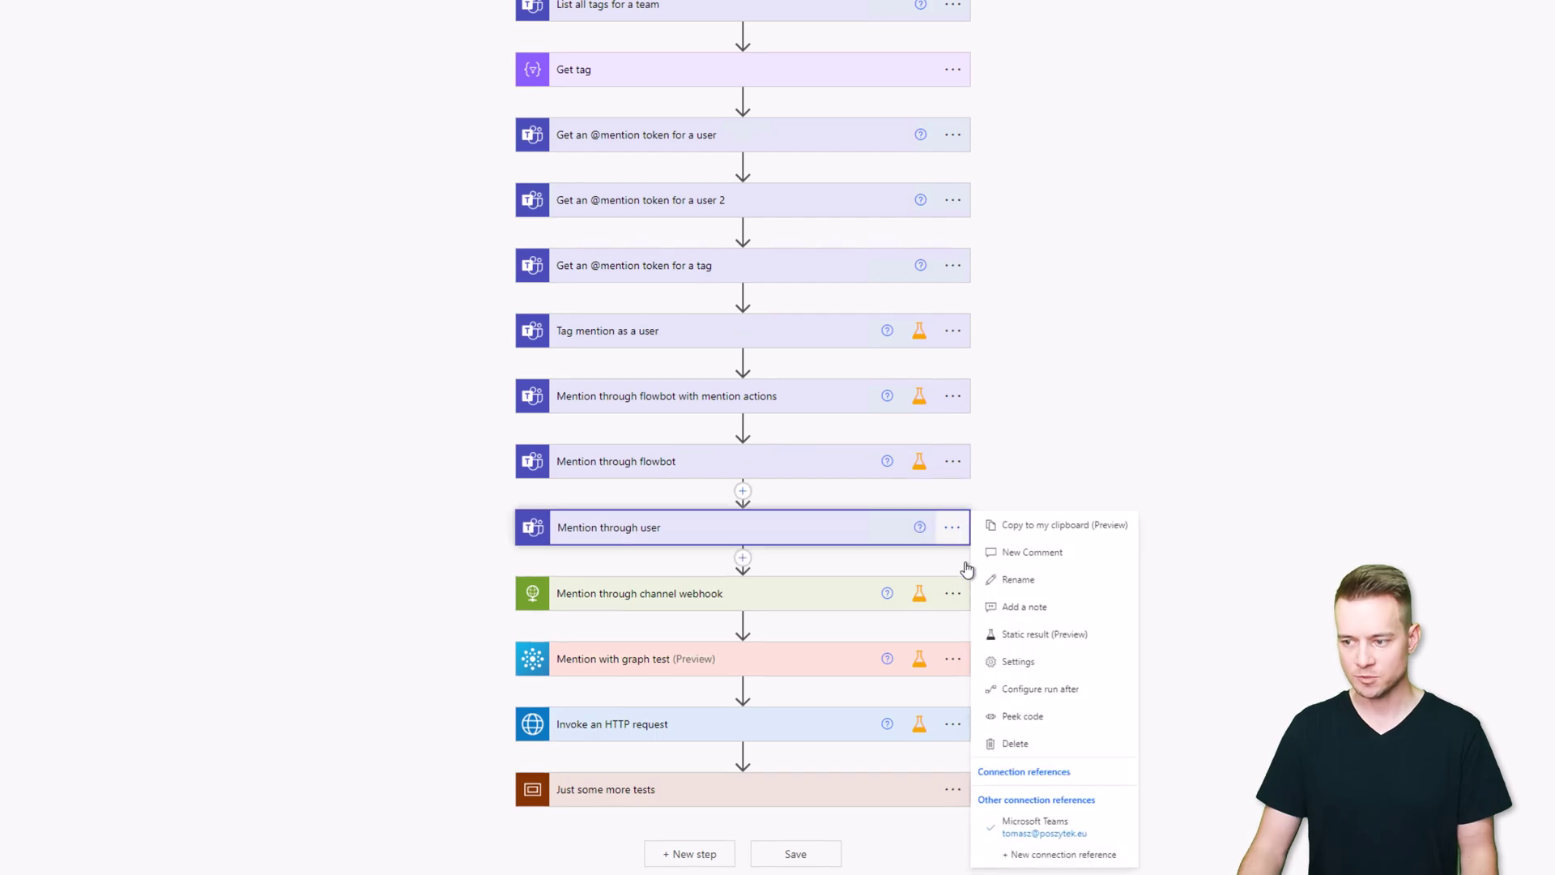
left_click(1045, 634)
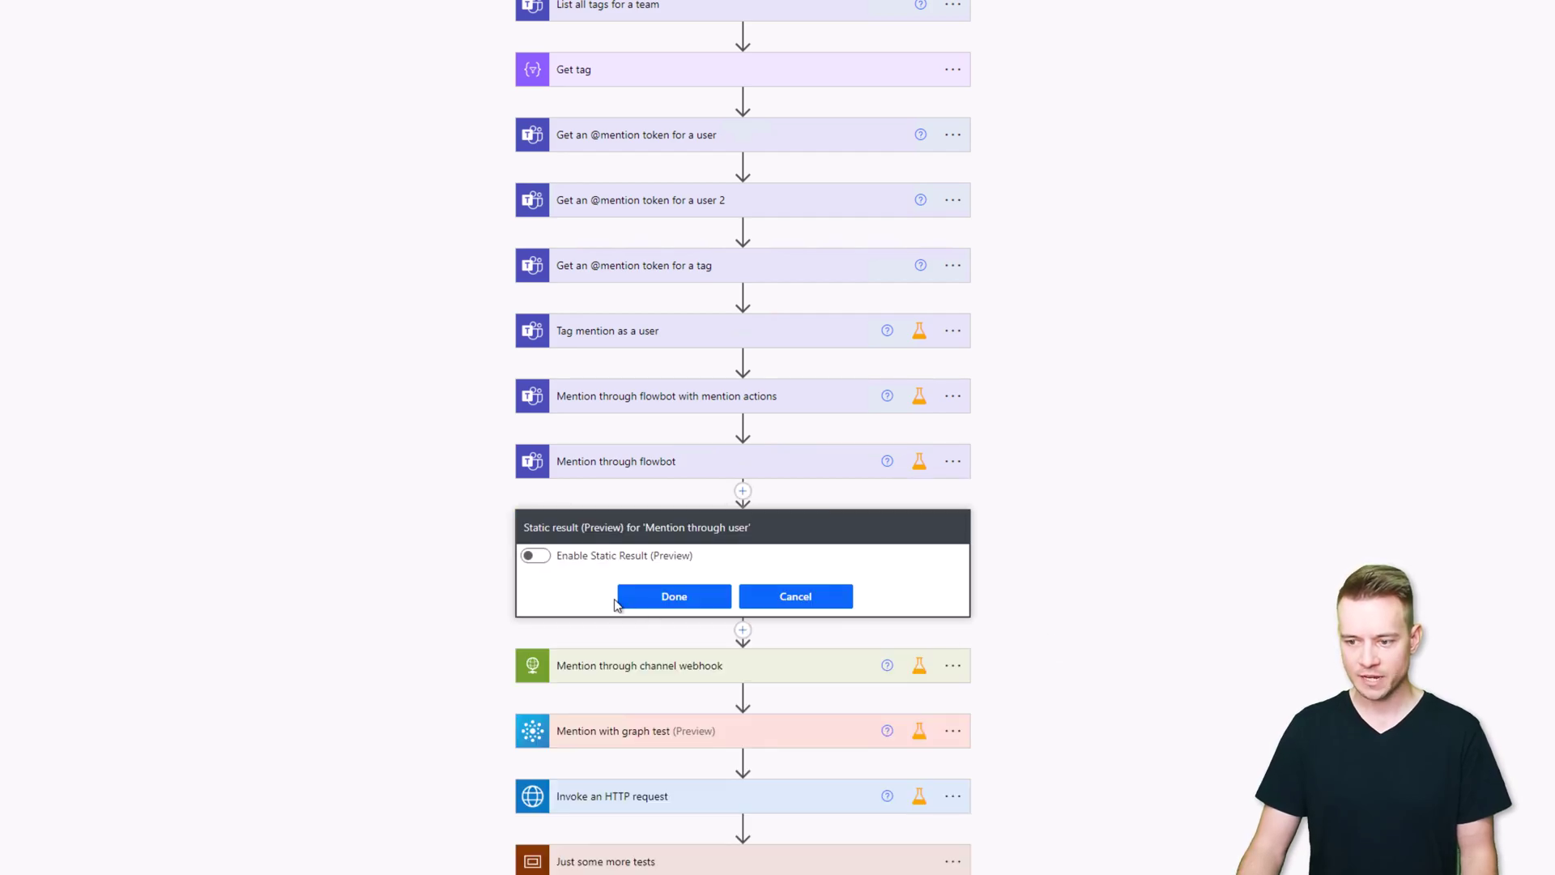
left_click(534, 556)
left_click(706, 816)
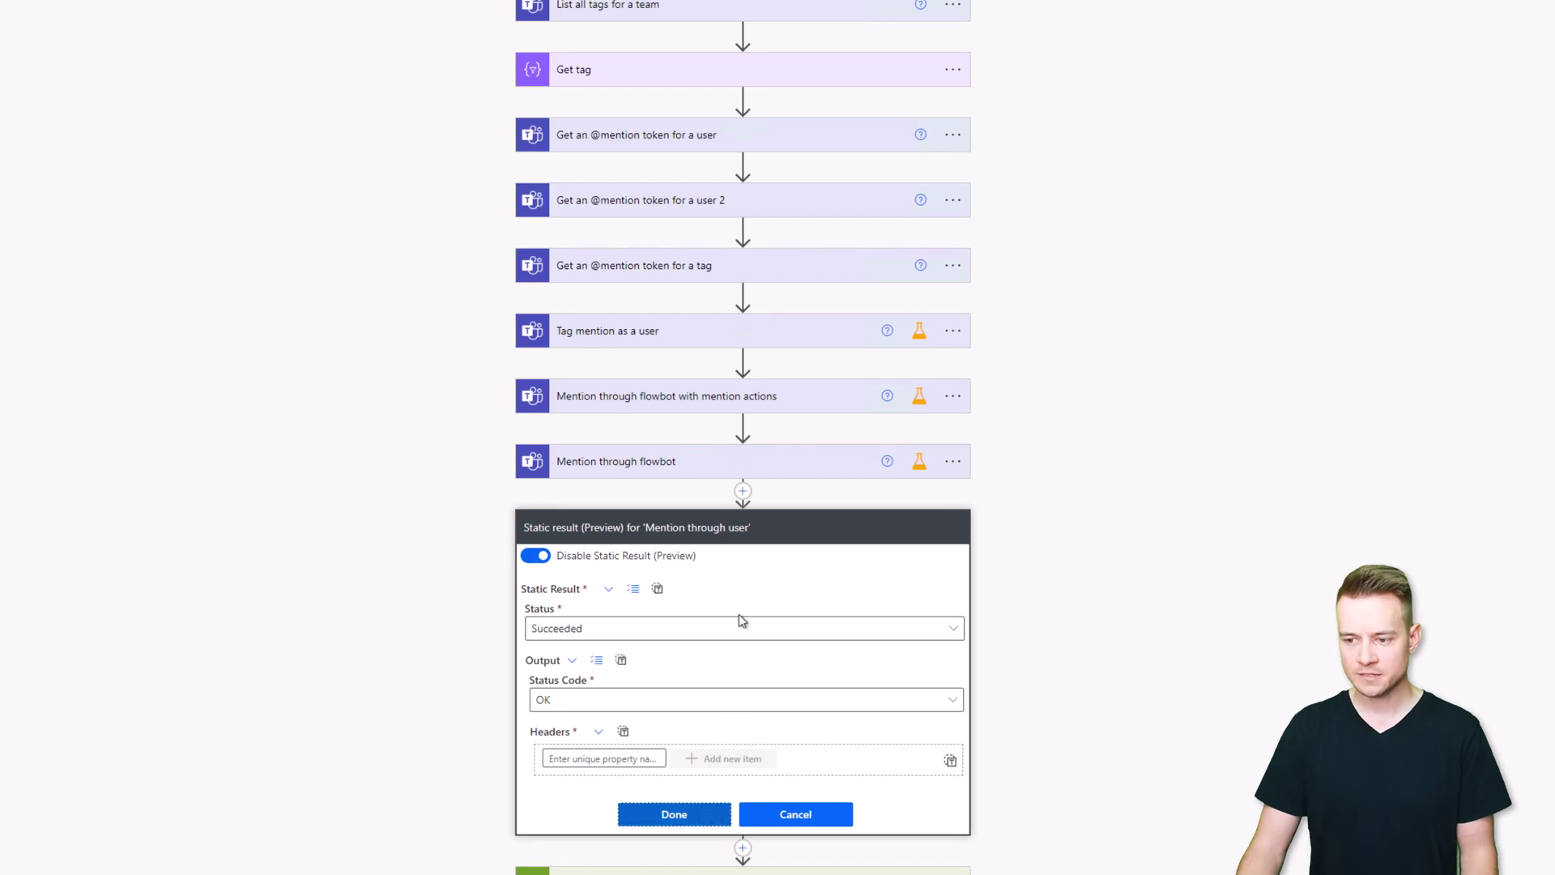
left_click(767, 537)
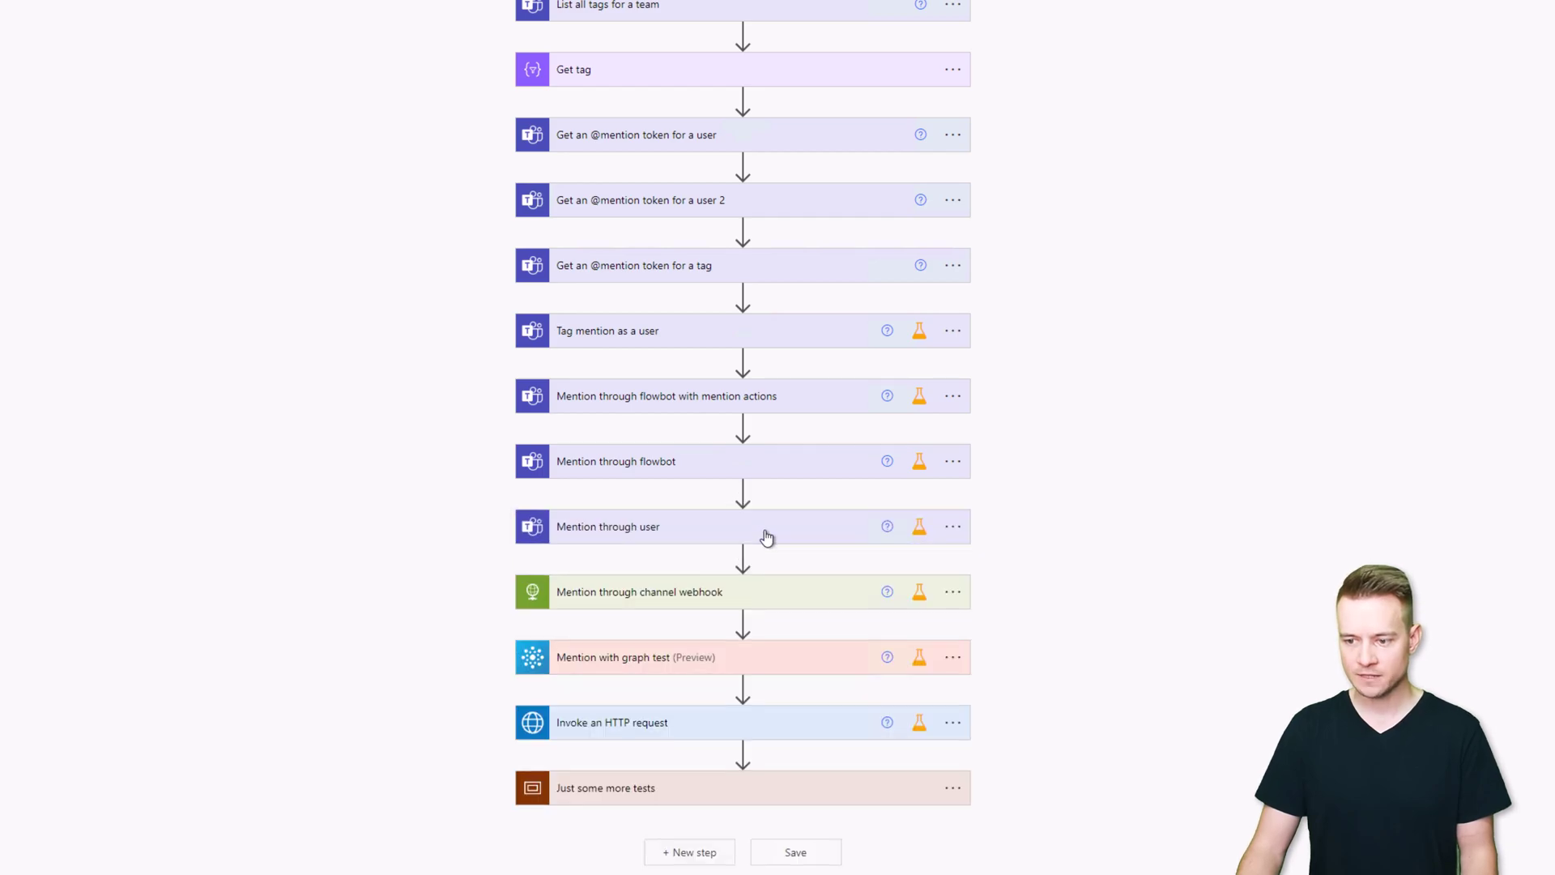
Expand the Mention through channel webhook action and disable its static result
left_click(664, 604)
left_click(952, 601)
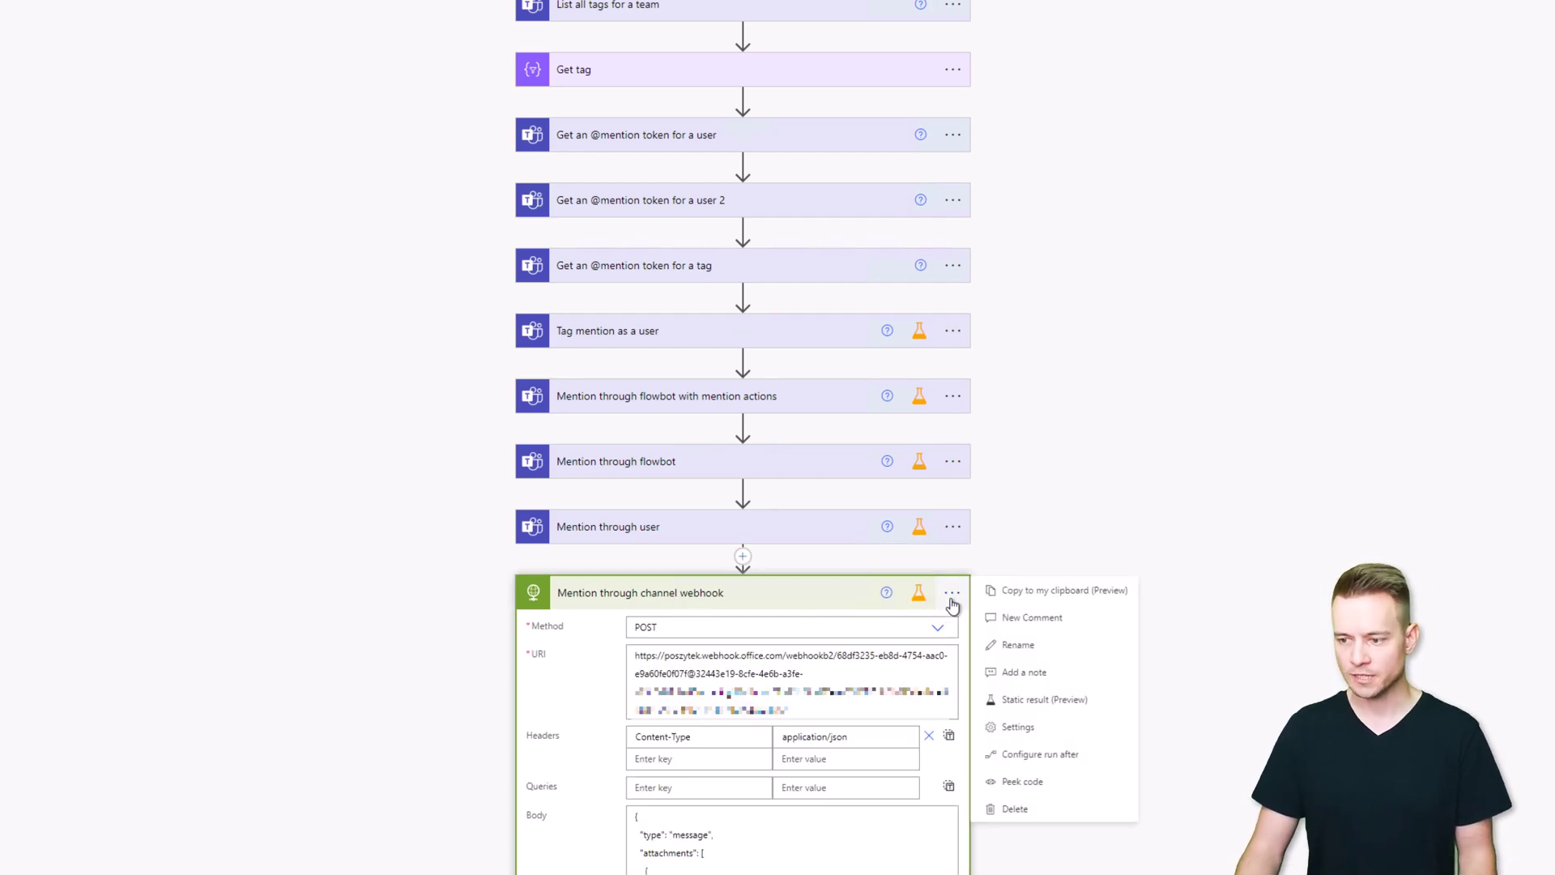
left_click(1034, 701)
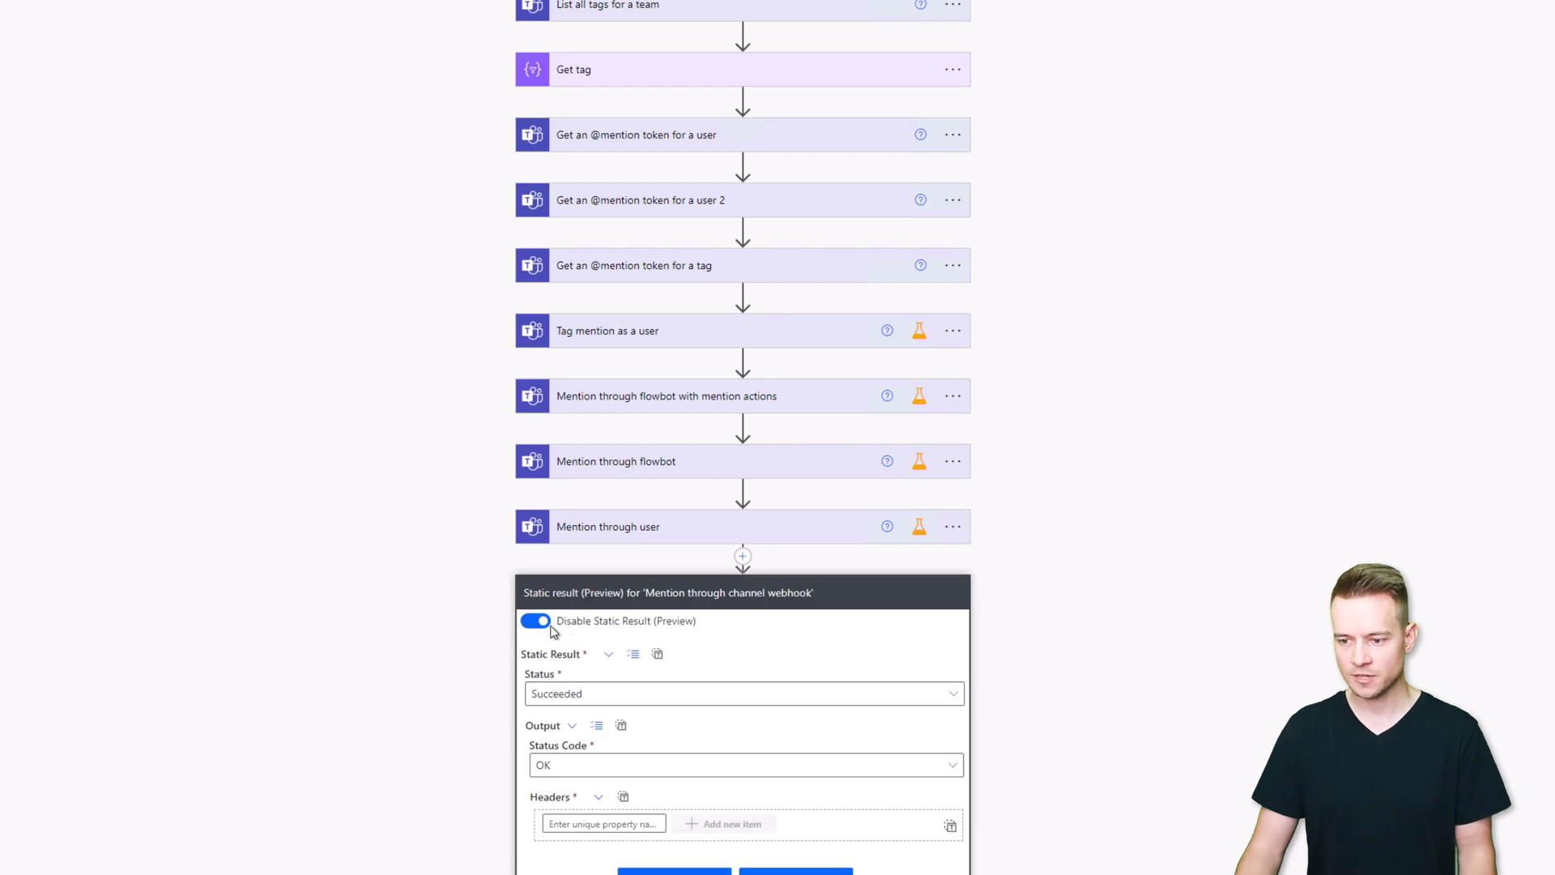
left_click(535, 620)
left_click(672, 665)
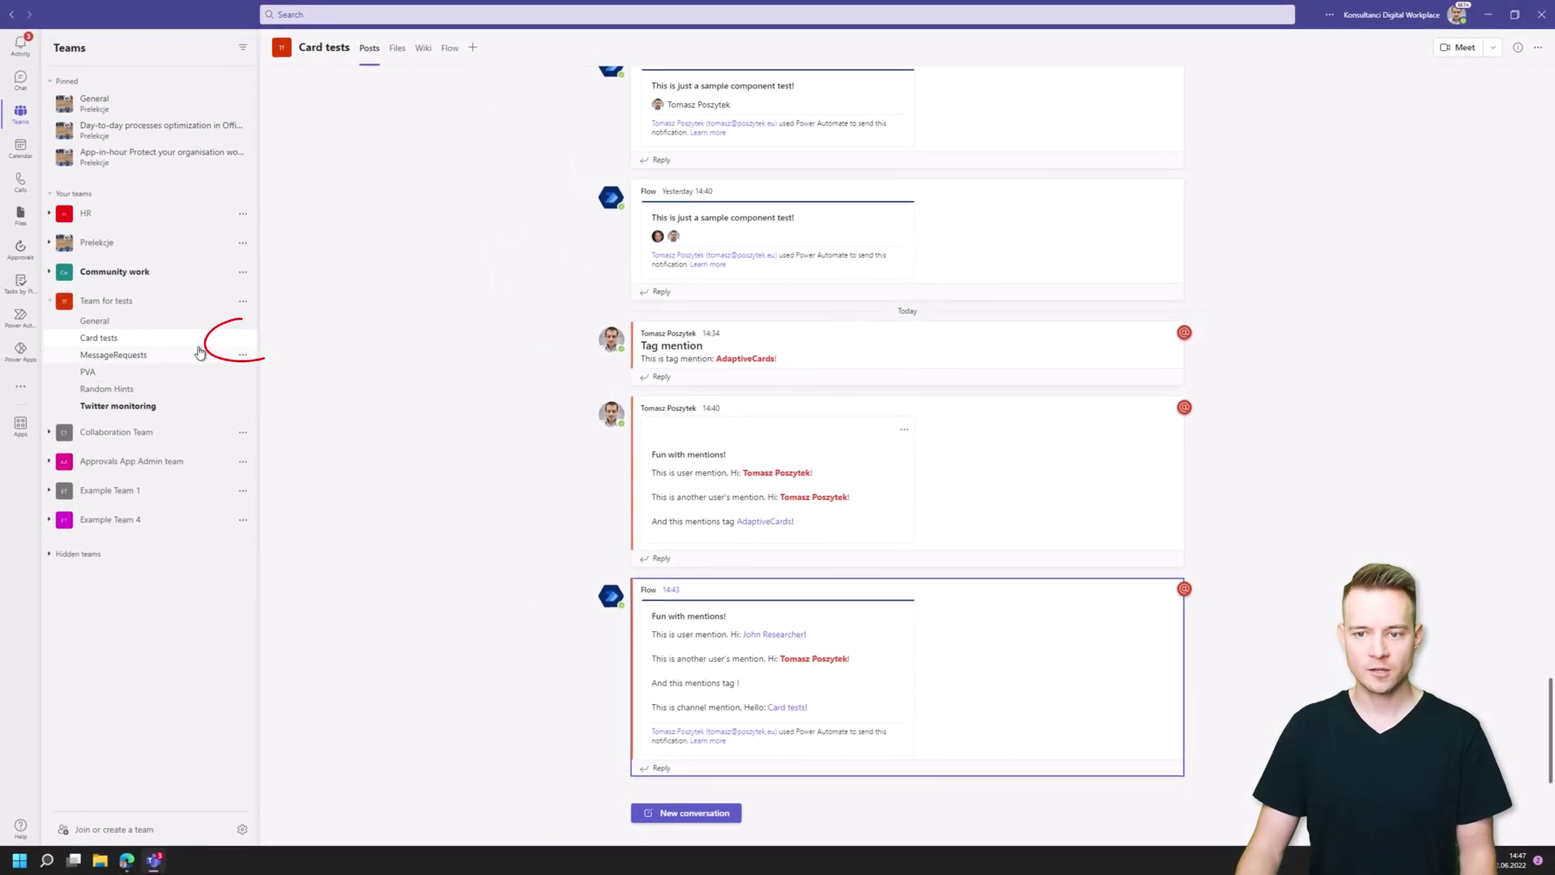
Switch to Teams and open the Incoming Webhook configuration from the Card tests channel's connectors
left_click(242, 341)
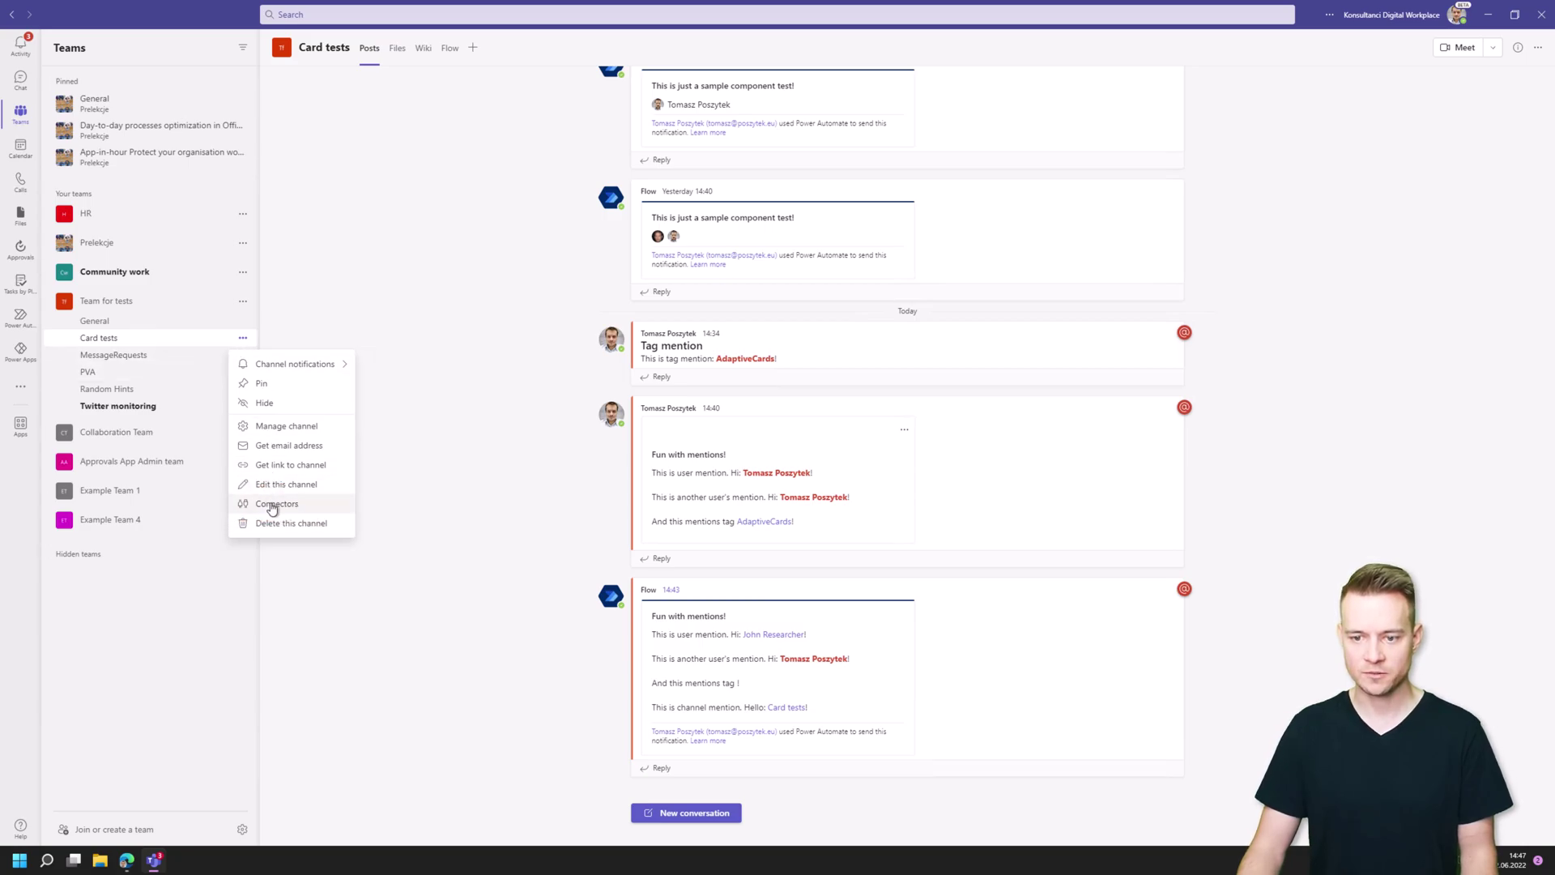
left_click(270, 503)
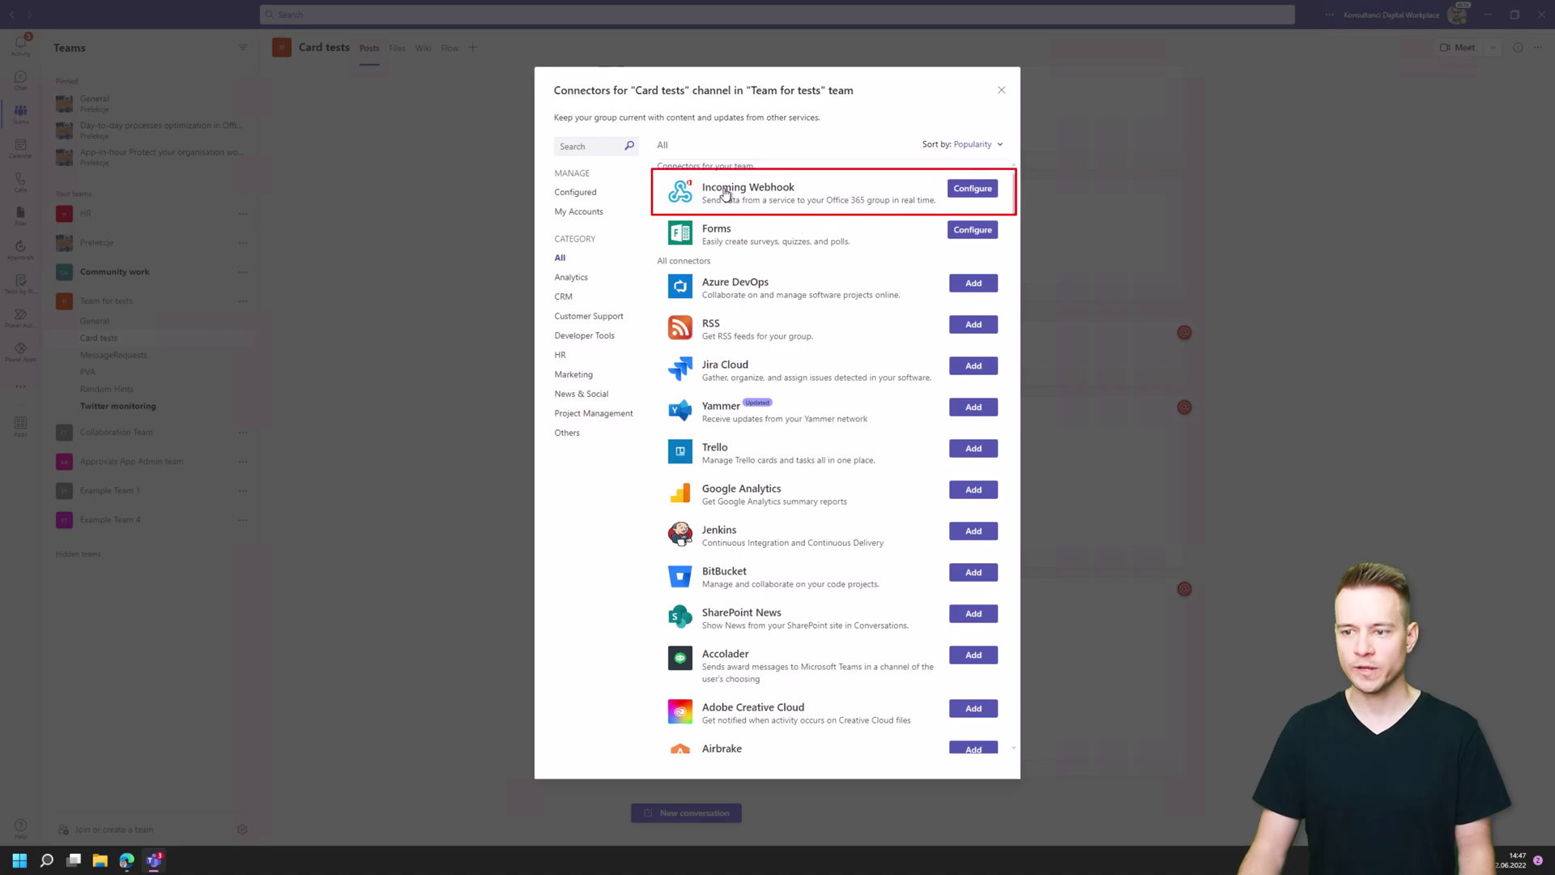
left_click(977, 189)
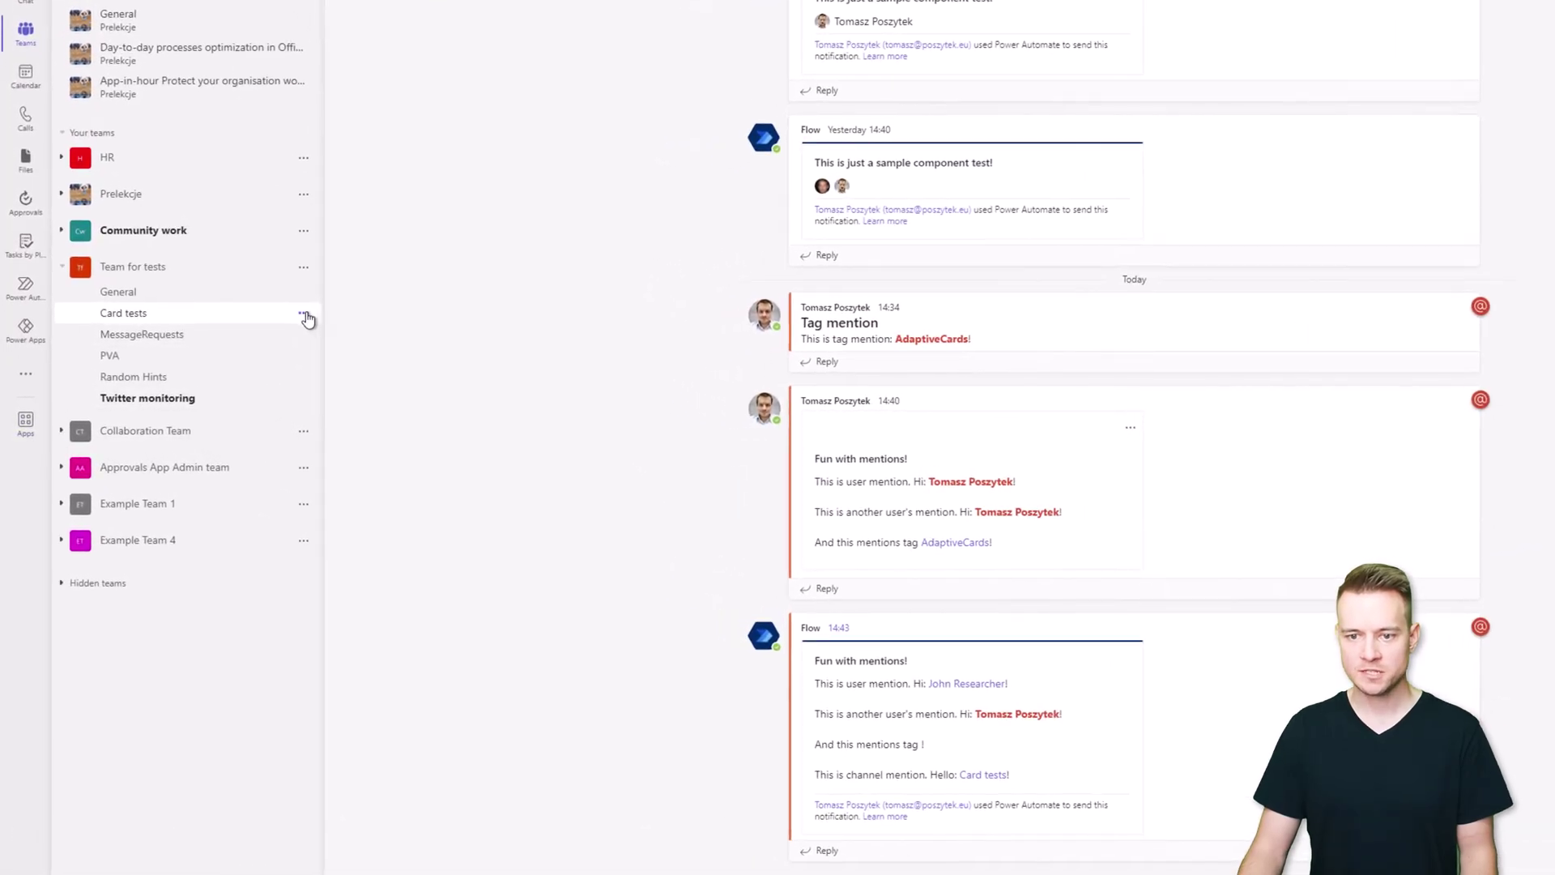
View the configured CardsTest incoming webhook of the Card tests channel, highlight its URL and close the connectors dialog
left_click(304, 316)
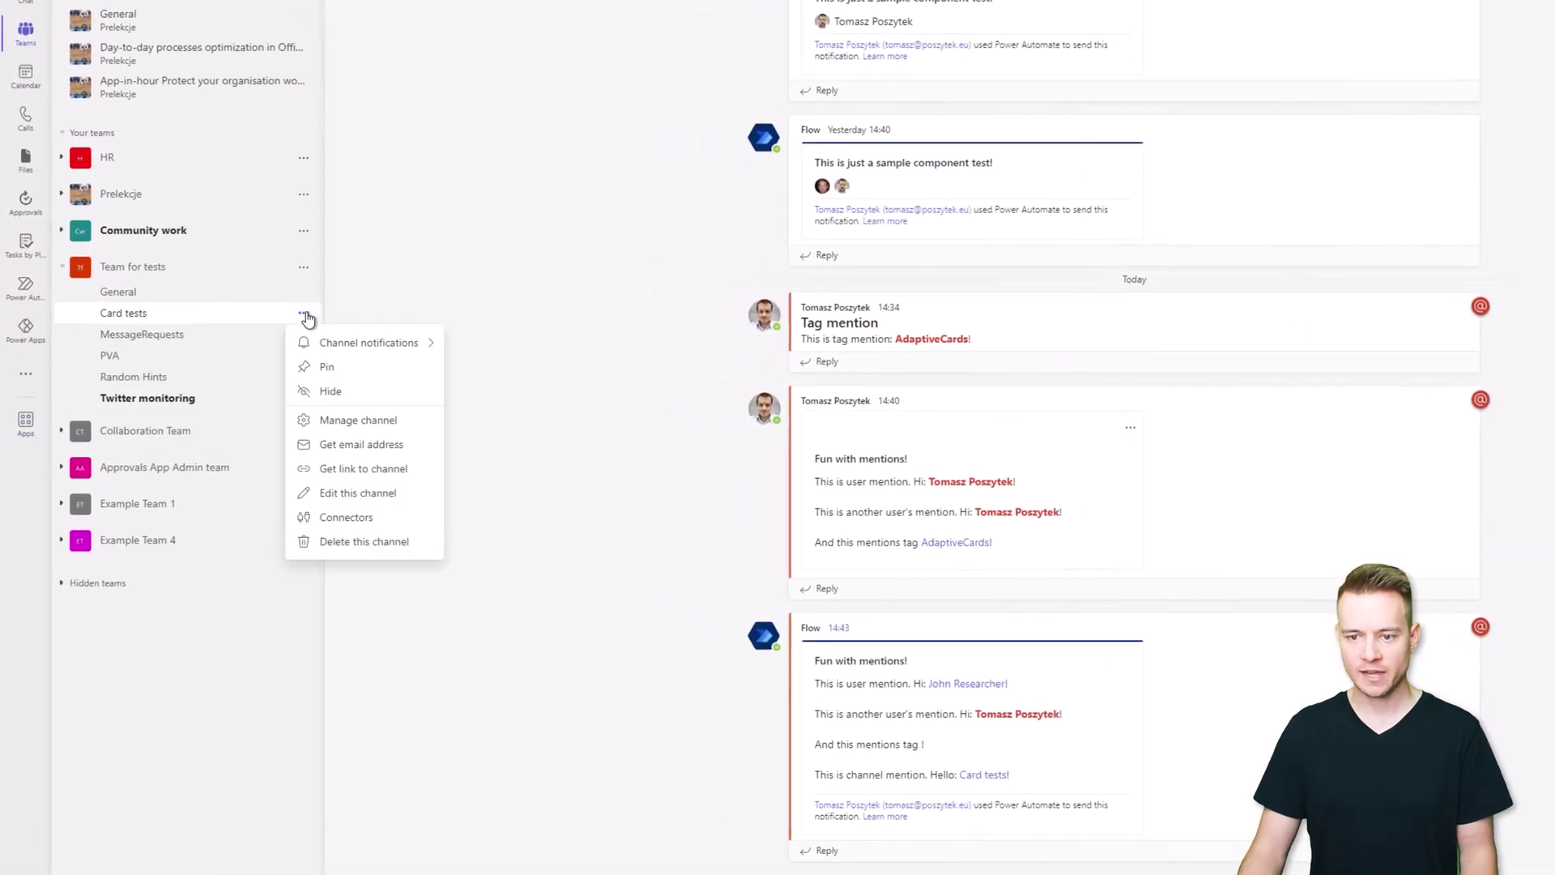
left_click(352, 517)
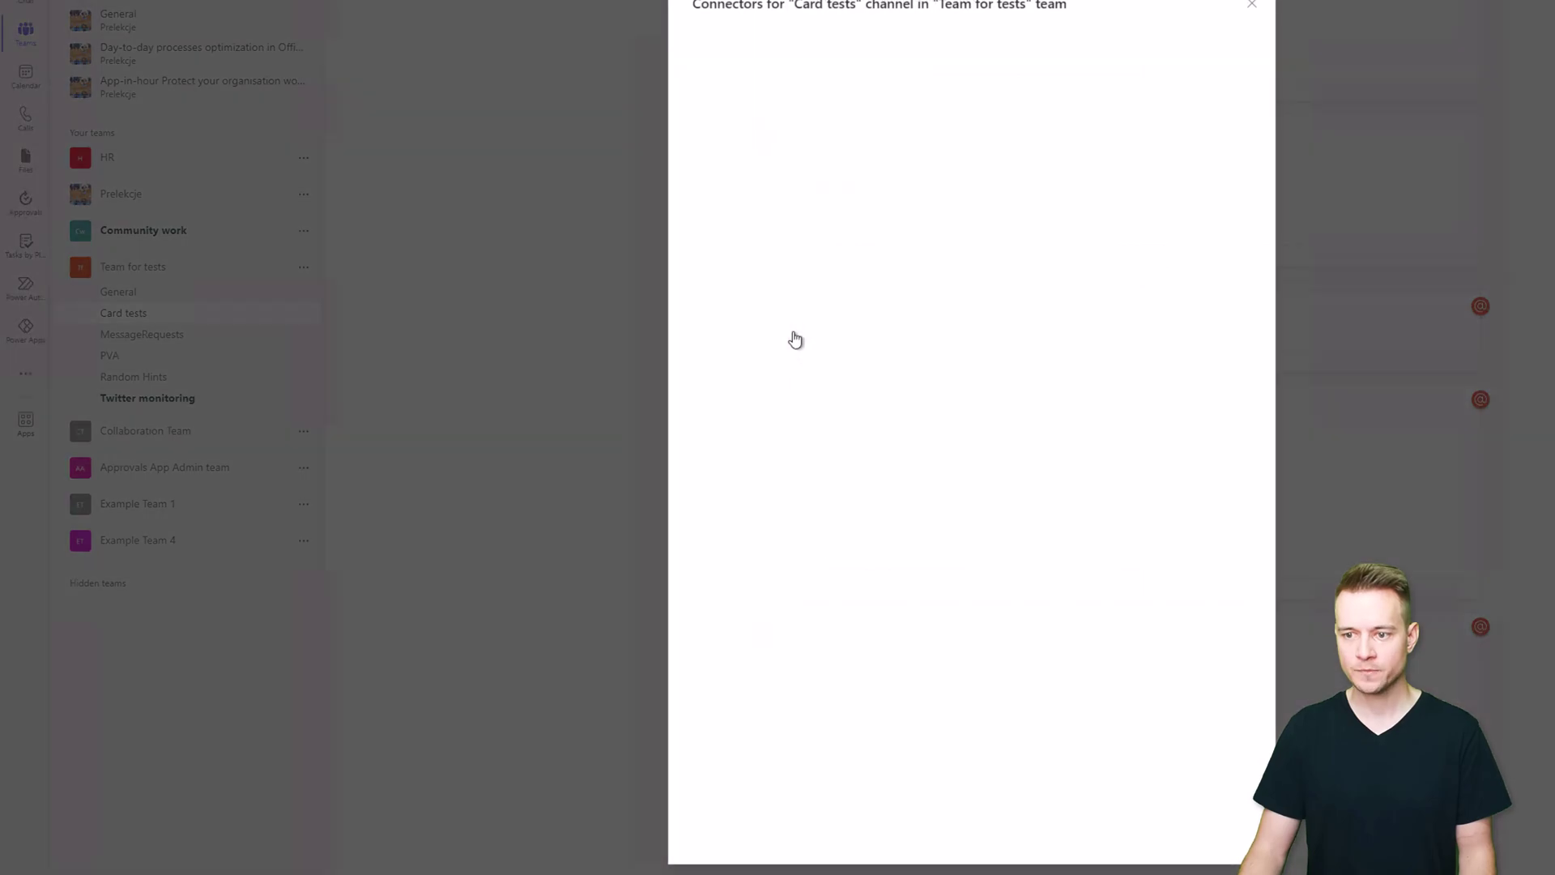
left_click(726, 136)
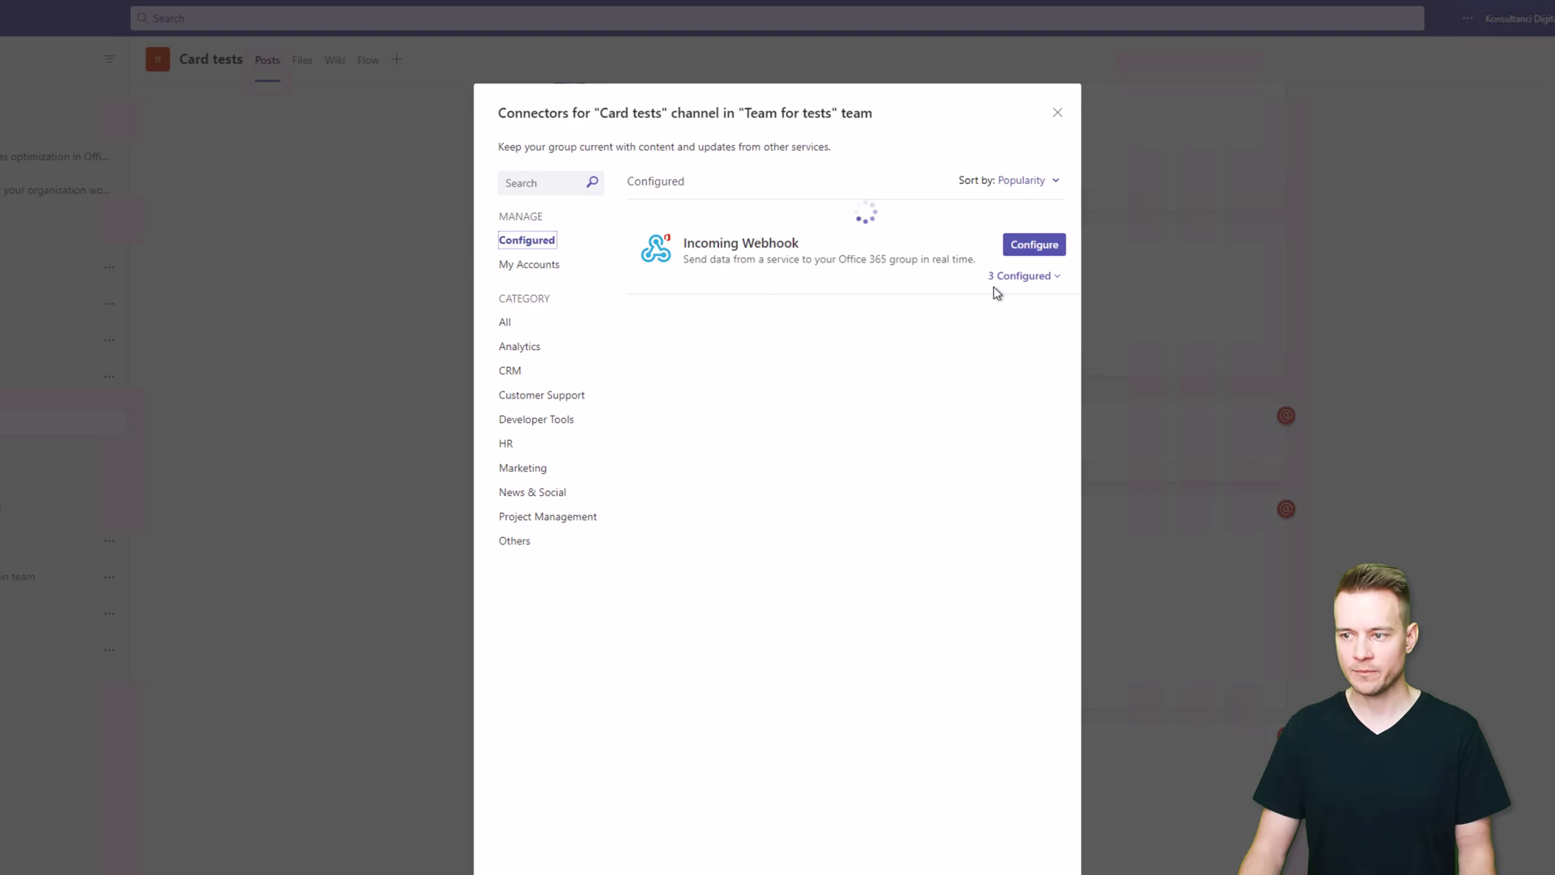
left_click(1024, 252)
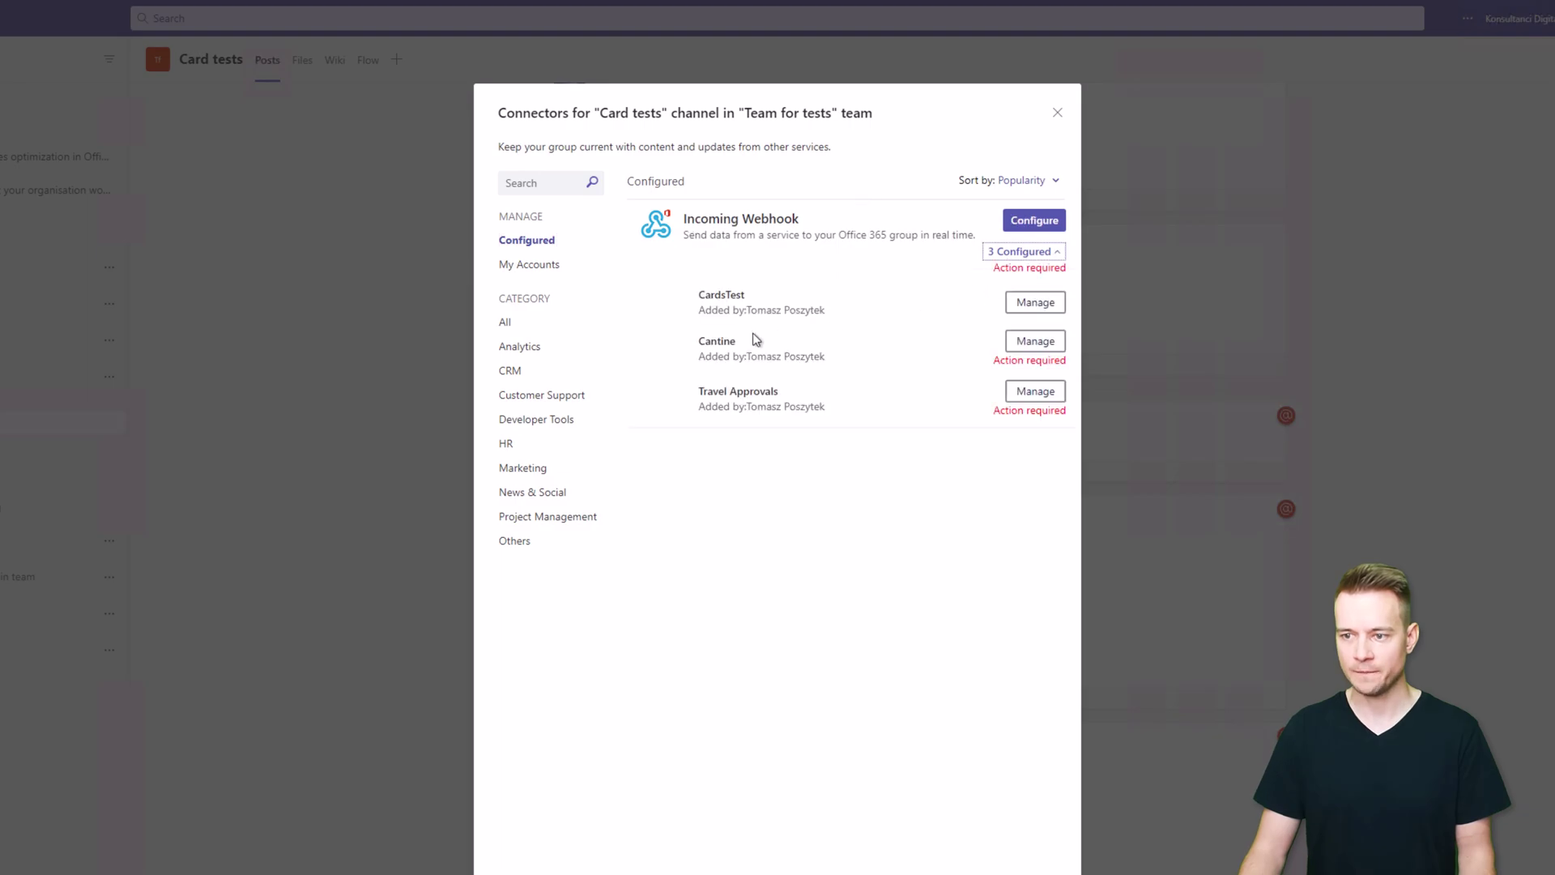
left_click(1043, 305)
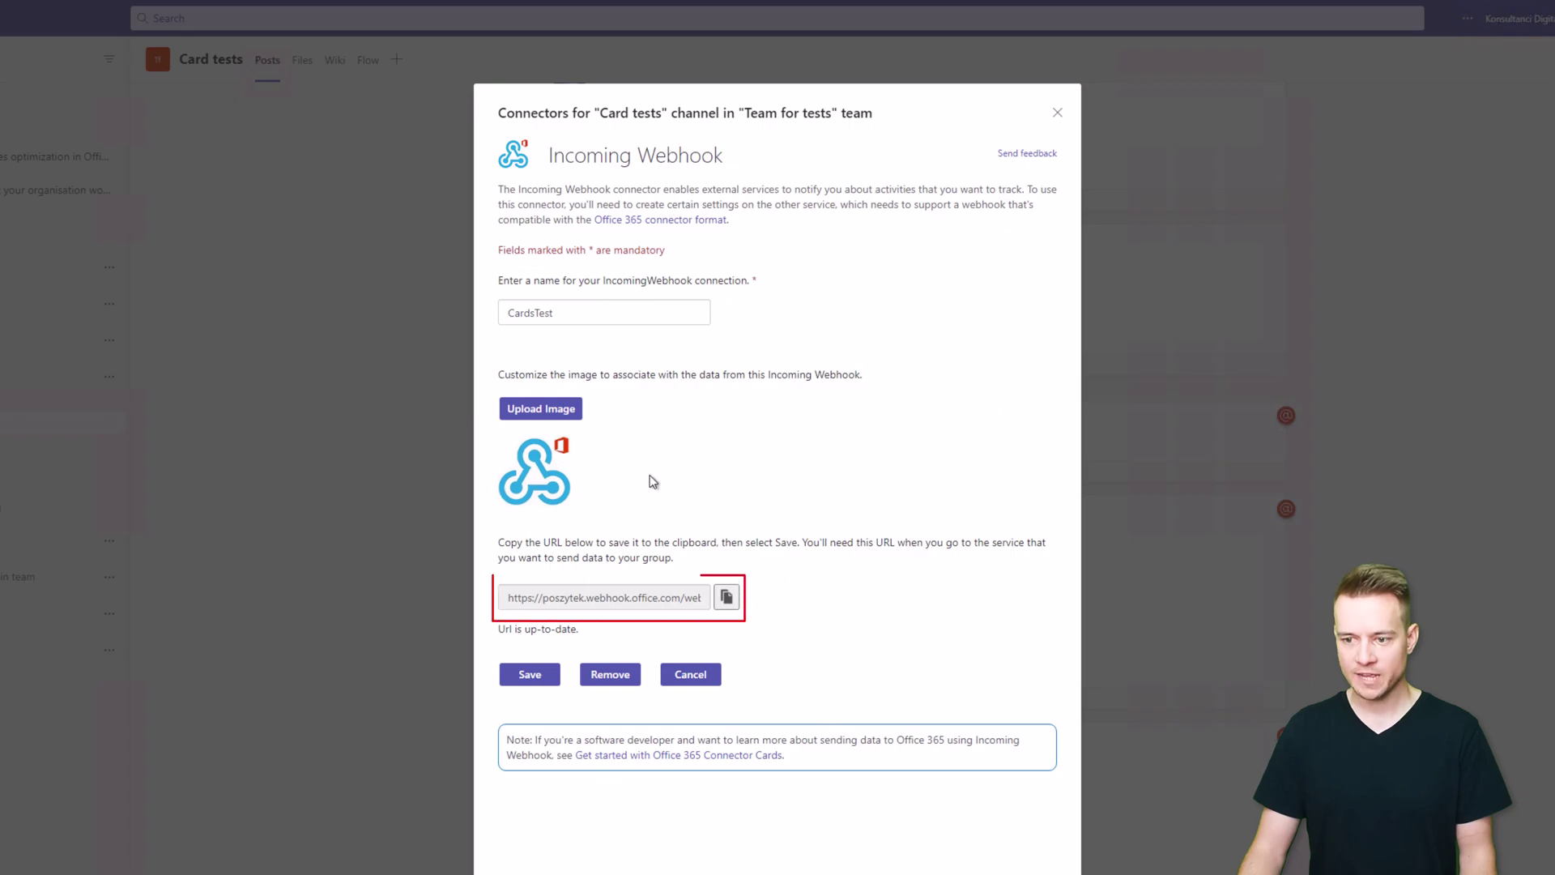
left_click_drag(550, 603, 673, 597)
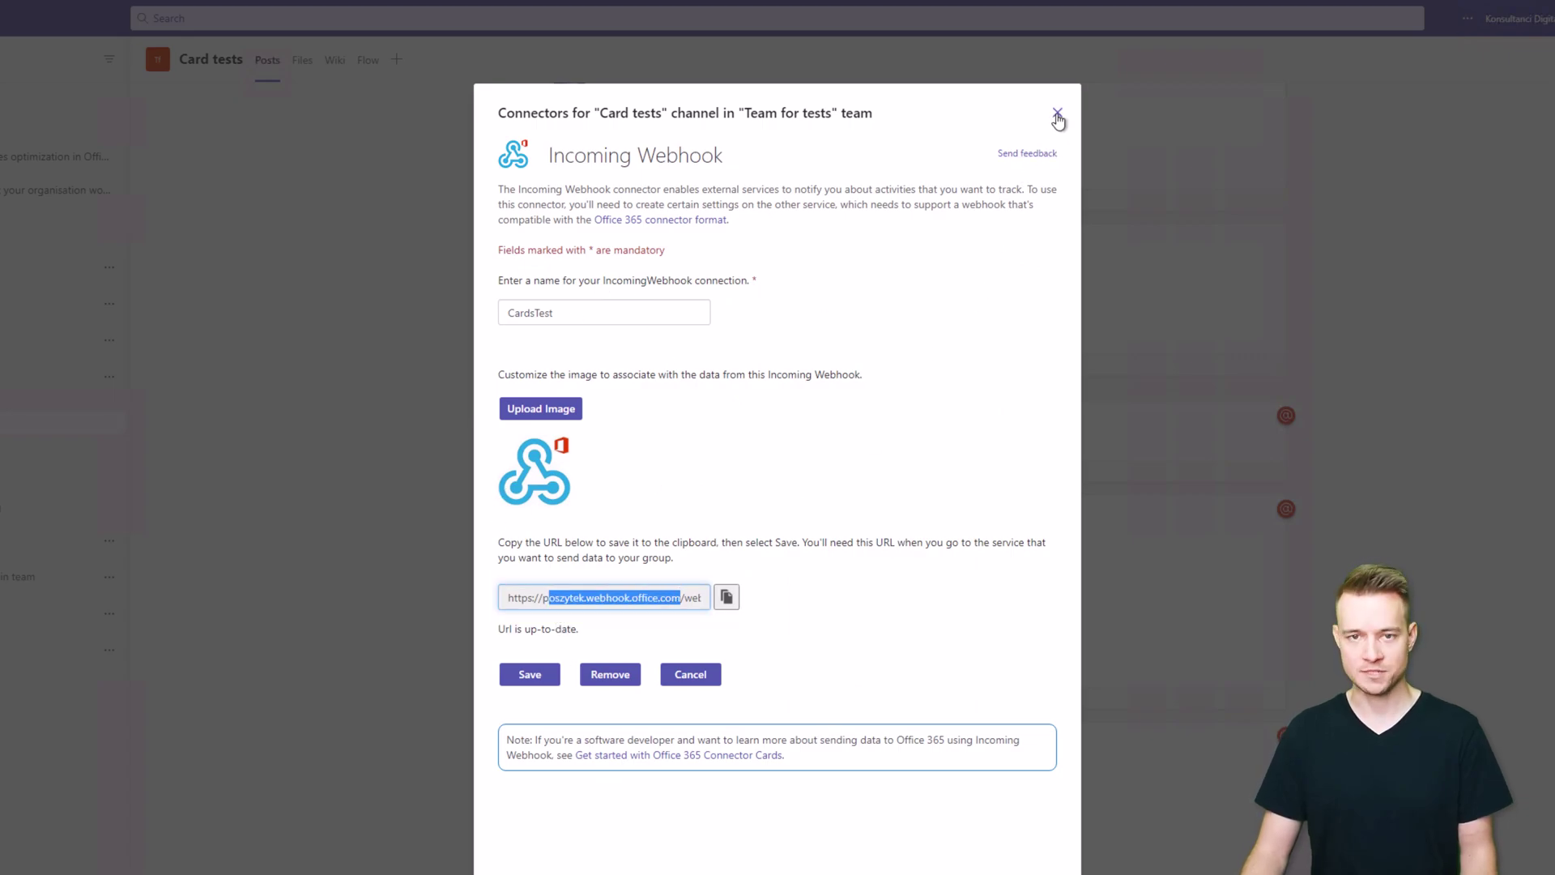
left_click(1058, 116)
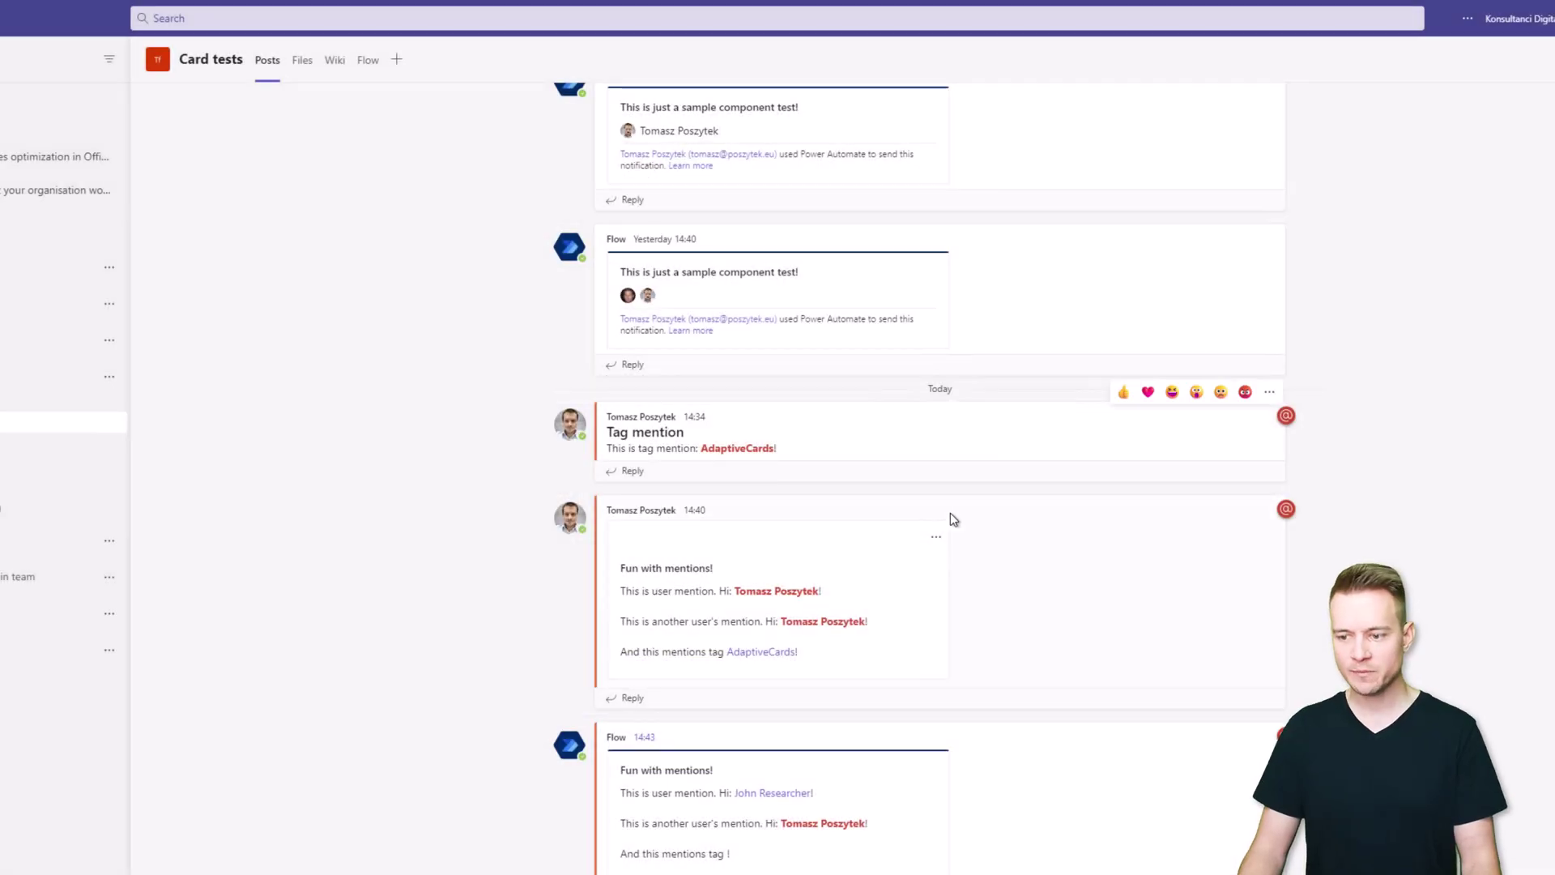
Return to the flow and examine the webhook action's Body JSON, from the message and attachments wrapper to the msteams mention entities
key("alt+Tab")
scroll(544, 559, "down", 9)
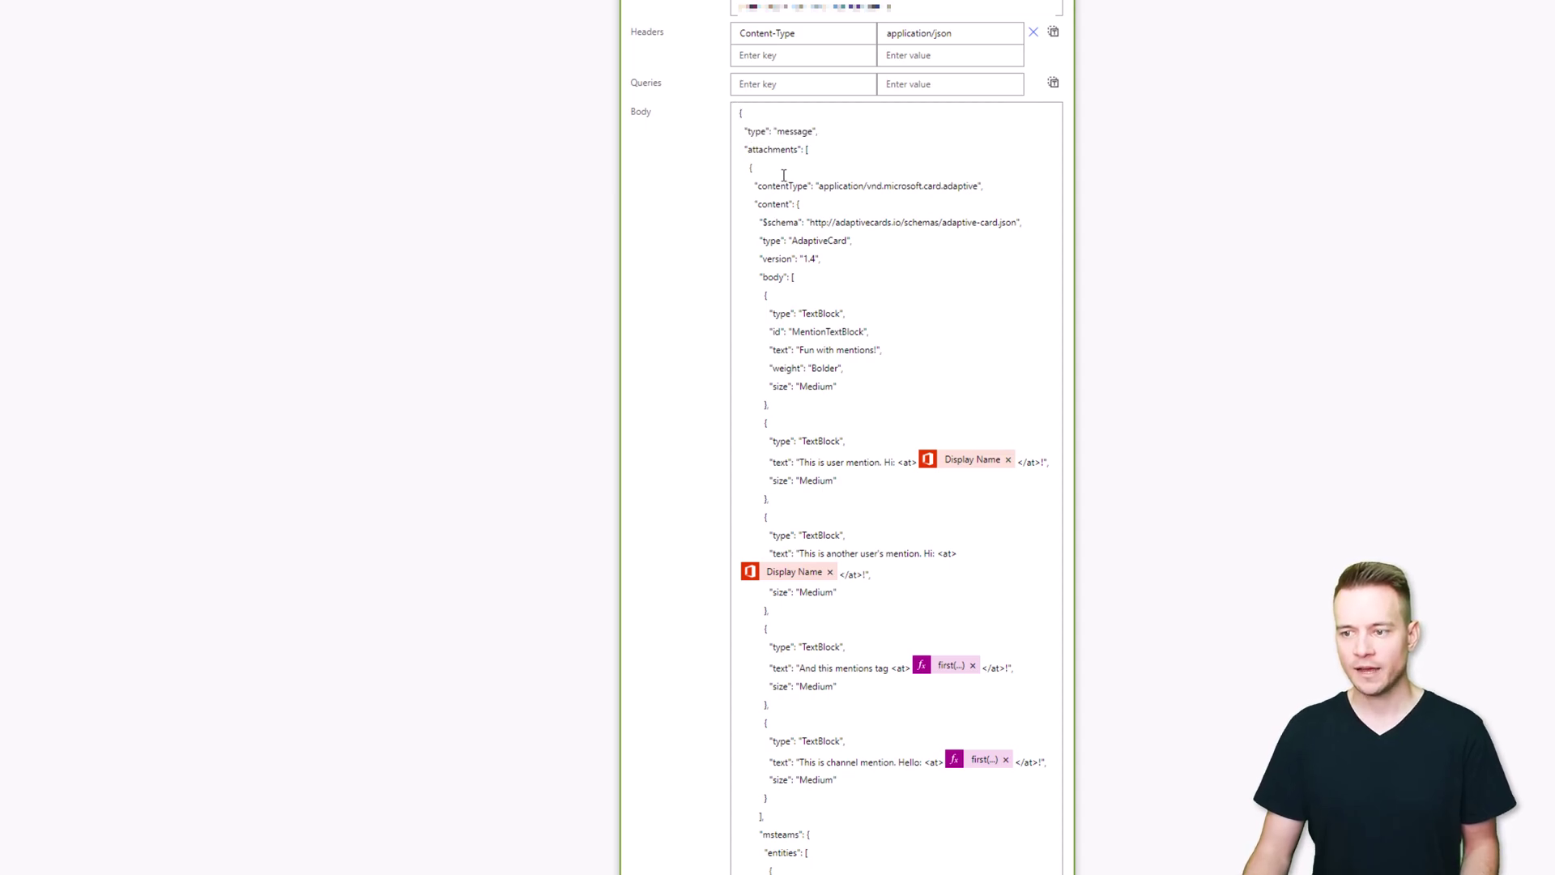
left_click_drag(774, 172, 734, 110)
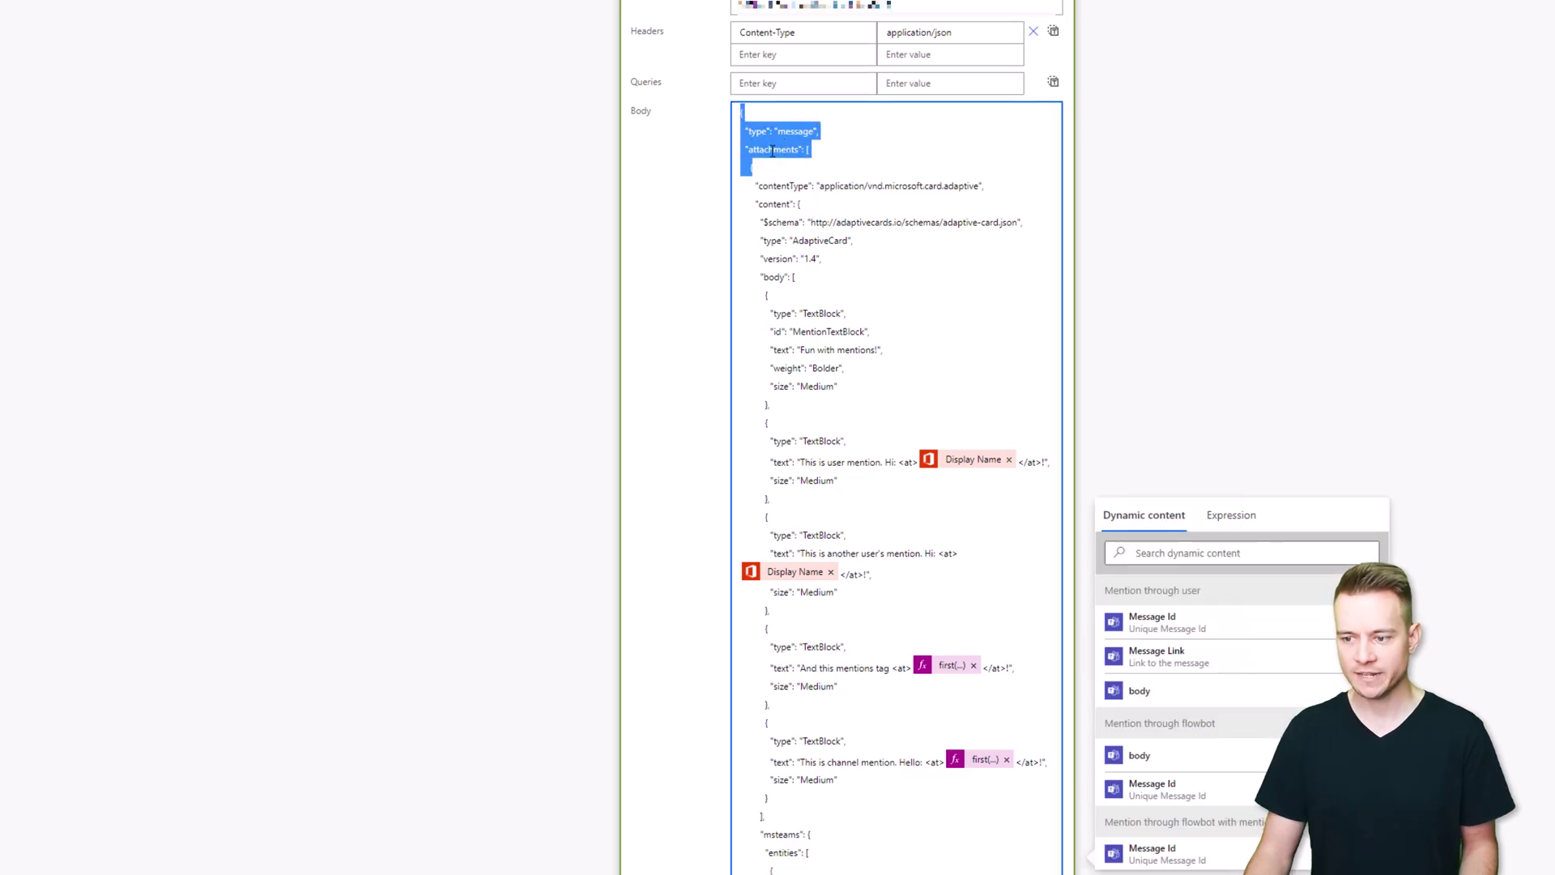
scroll(794, 201, "down", 6)
scroll(802, 237, "up", 2)
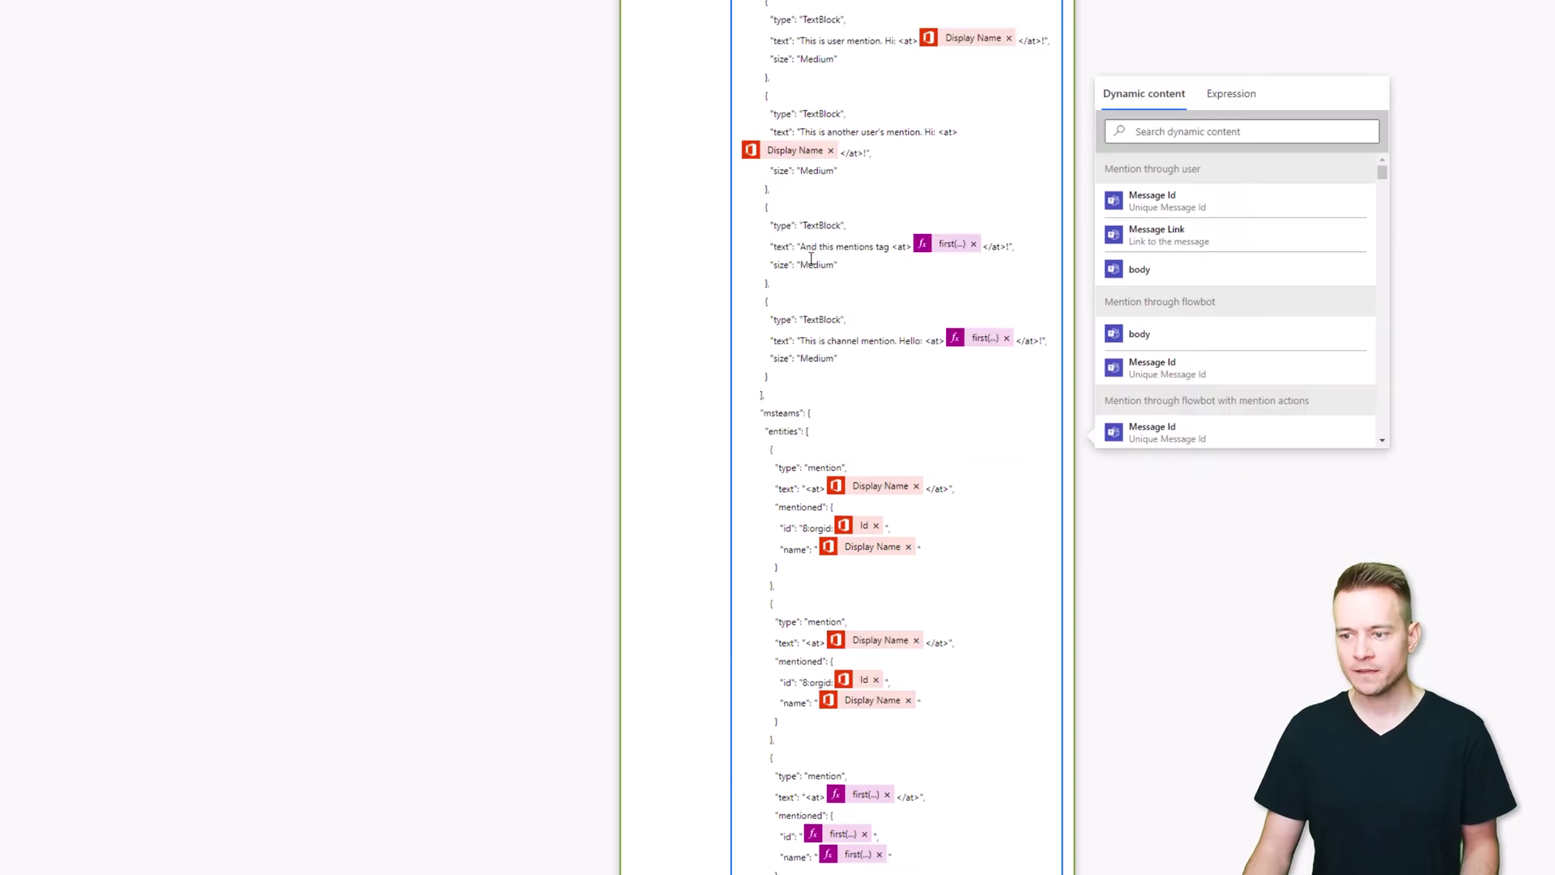
scroll(815, 280, "down", 2)
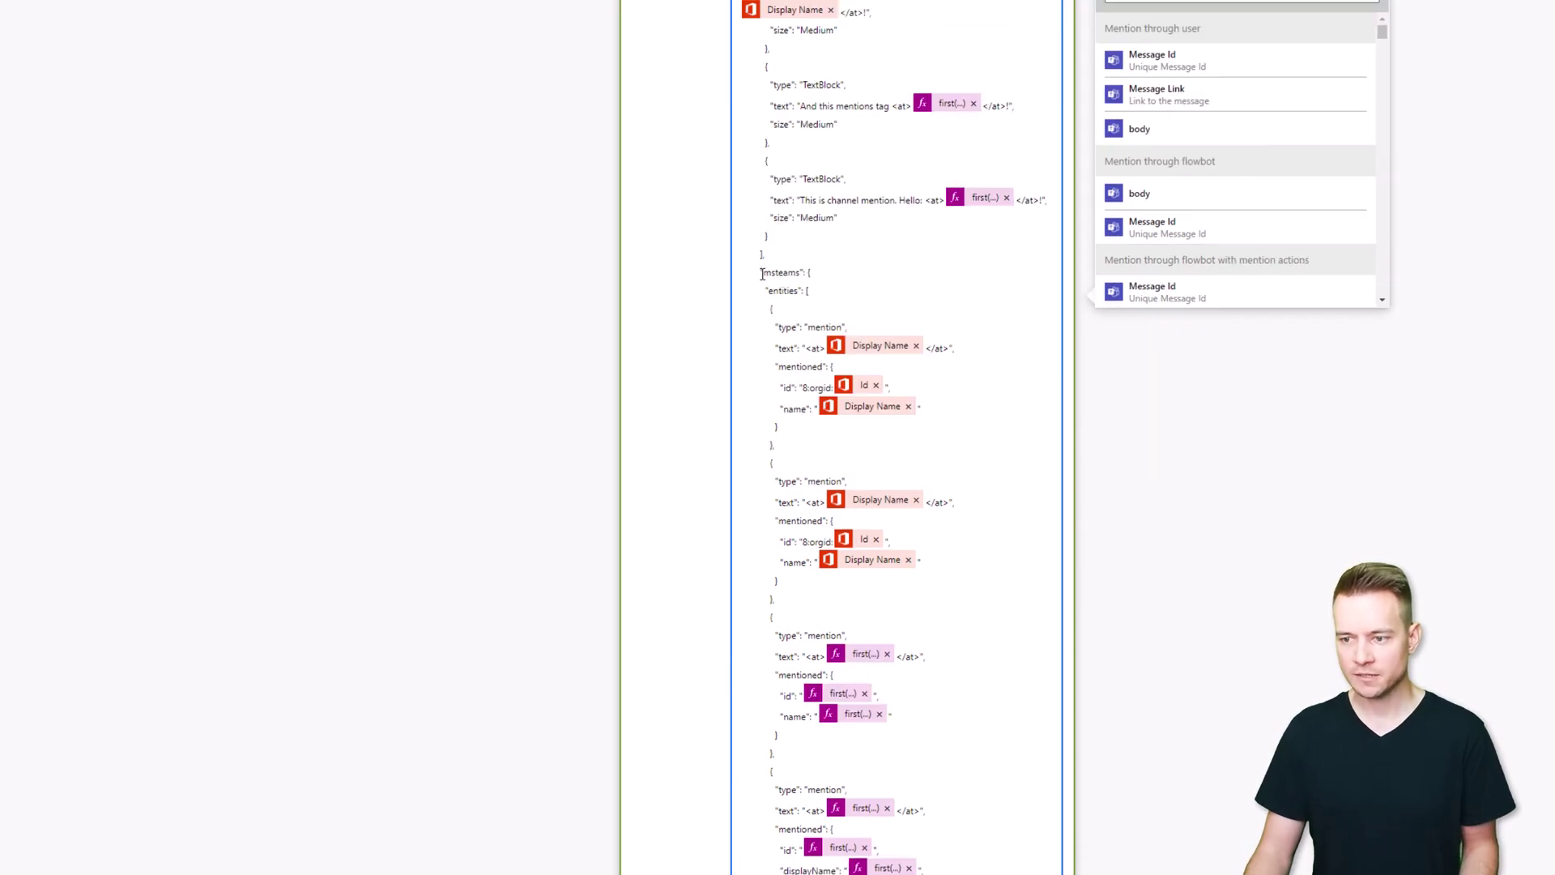
left_click_drag(762, 273, 784, 541)
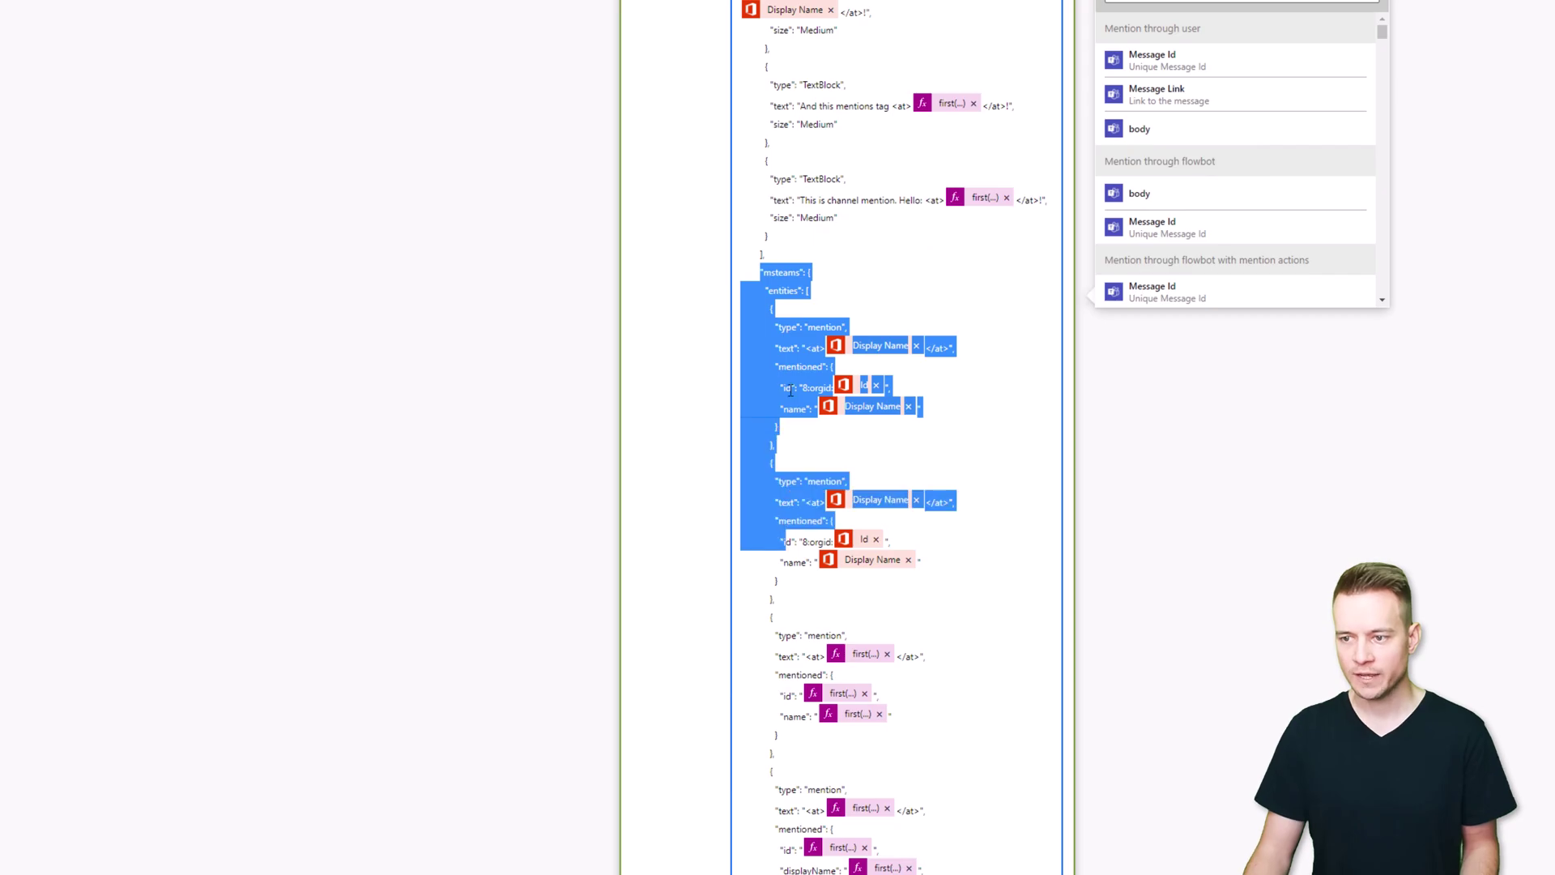
scroll(794, 434, "down", 4)
scroll(794, 434, "down", 2)
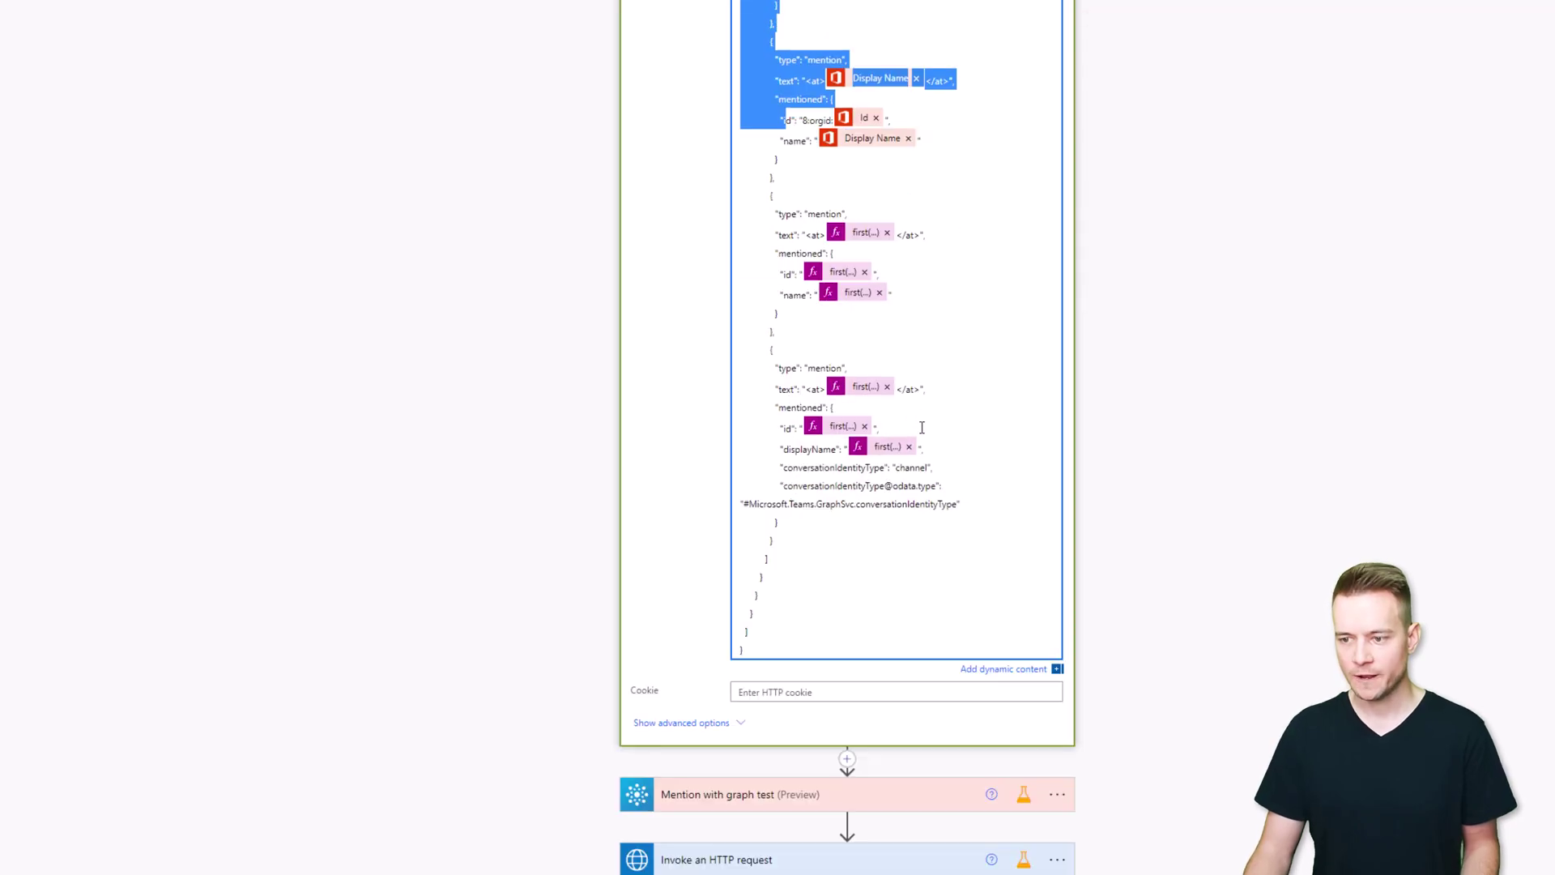
Highlight the channel mention's mentioned block, including its conversation identity type properties, in the webhook action's Body JSON
left_click_drag(981, 501, 749, 405)
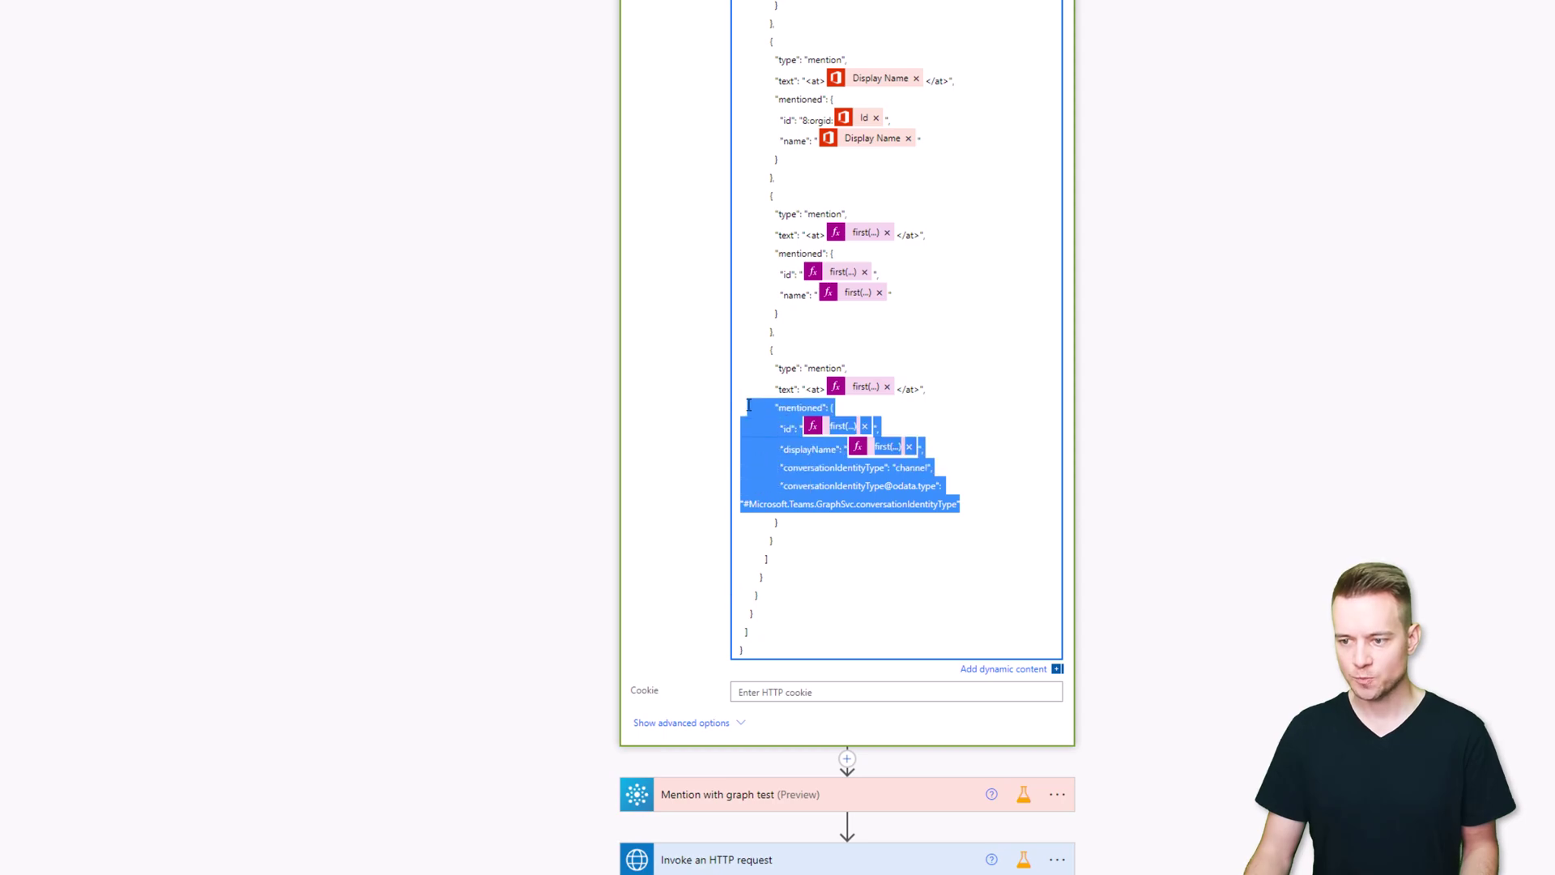
left_click(790, 378)
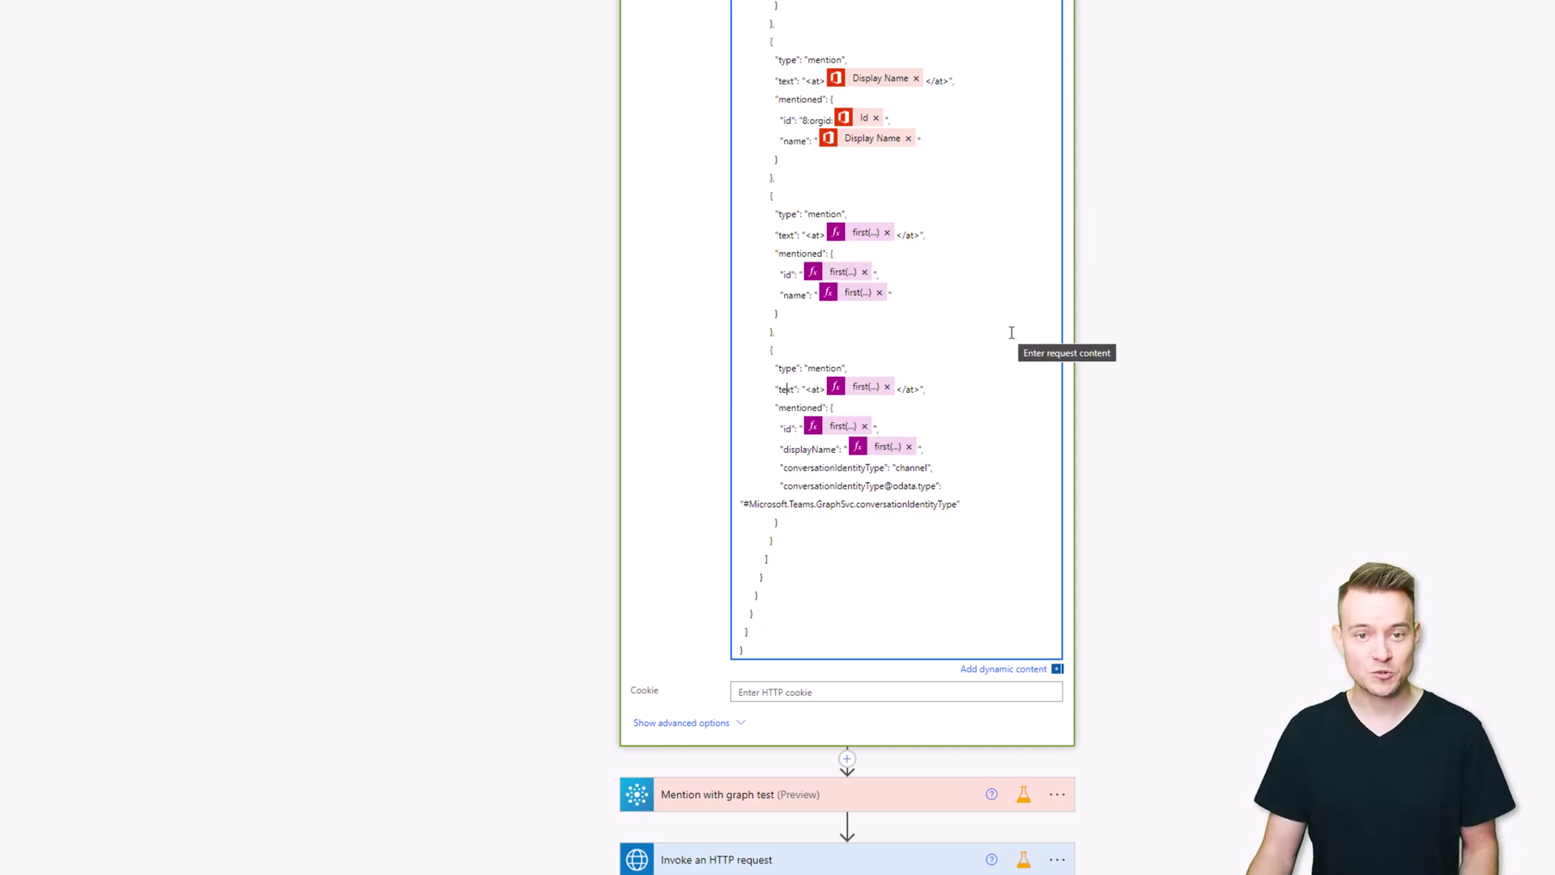
Save and test the flow automatically with a recent trigger run, and view the CardsTest webhook's card in the Teams channel
scroll(797, 531, "up", 20)
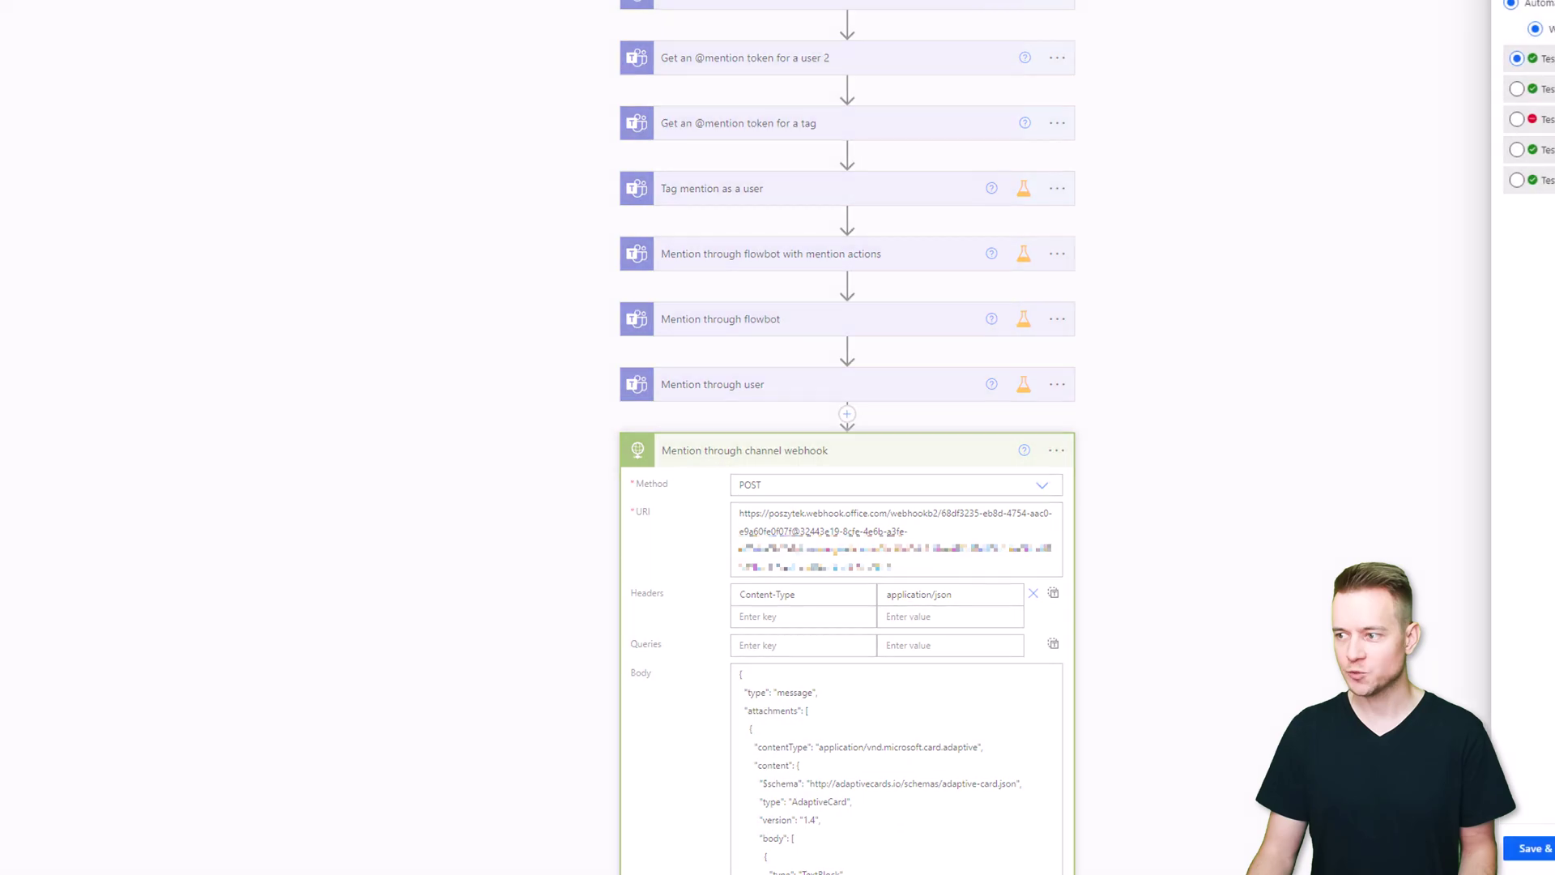
left_click(1531, 848)
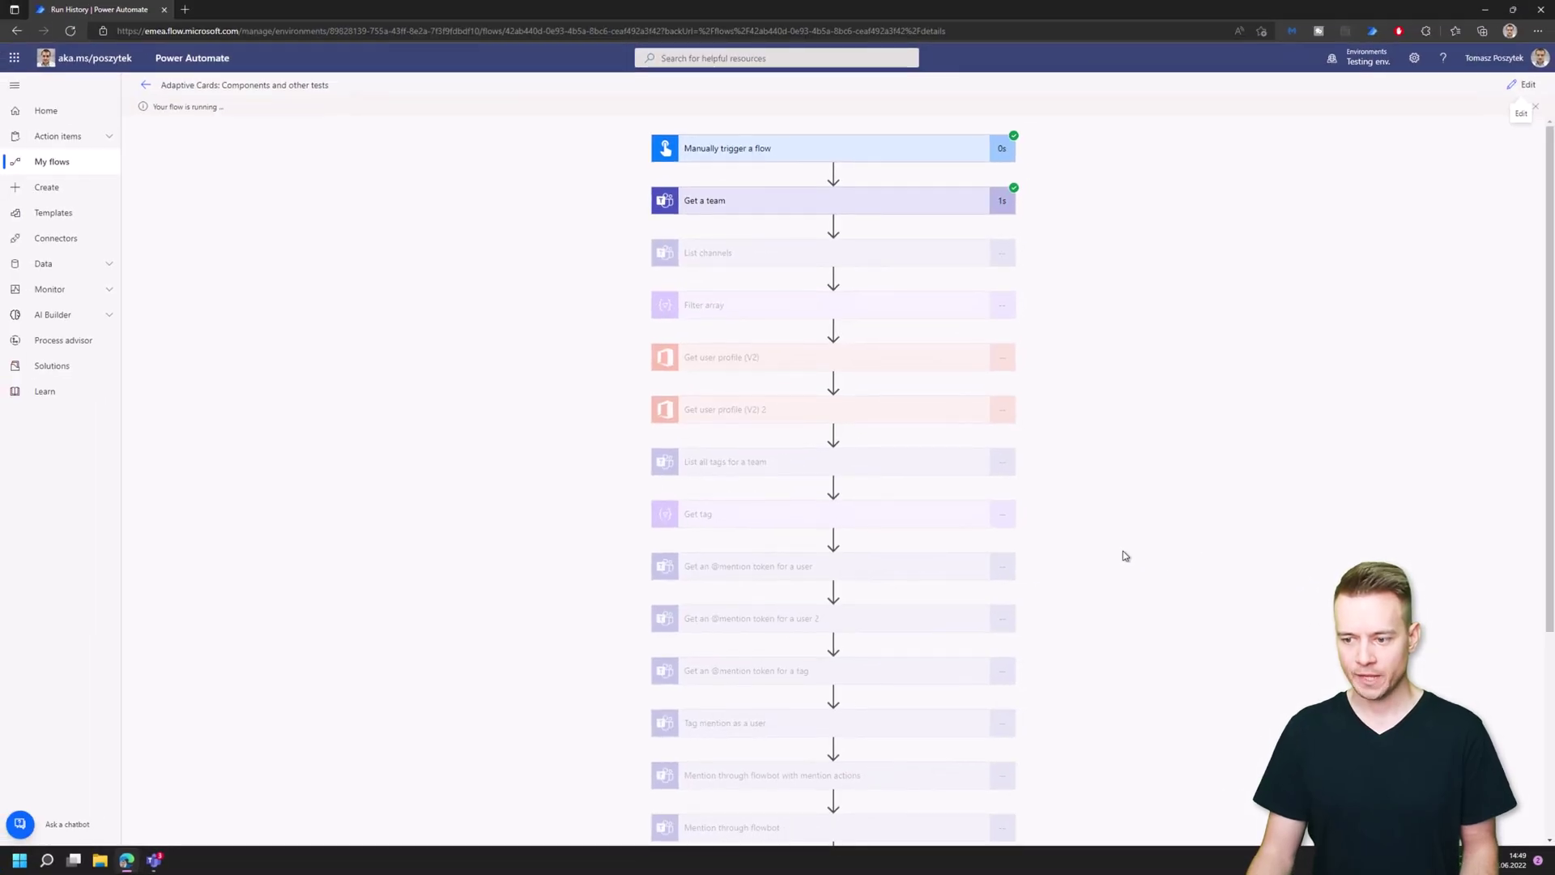
scroll(1126, 556, "down", 3)
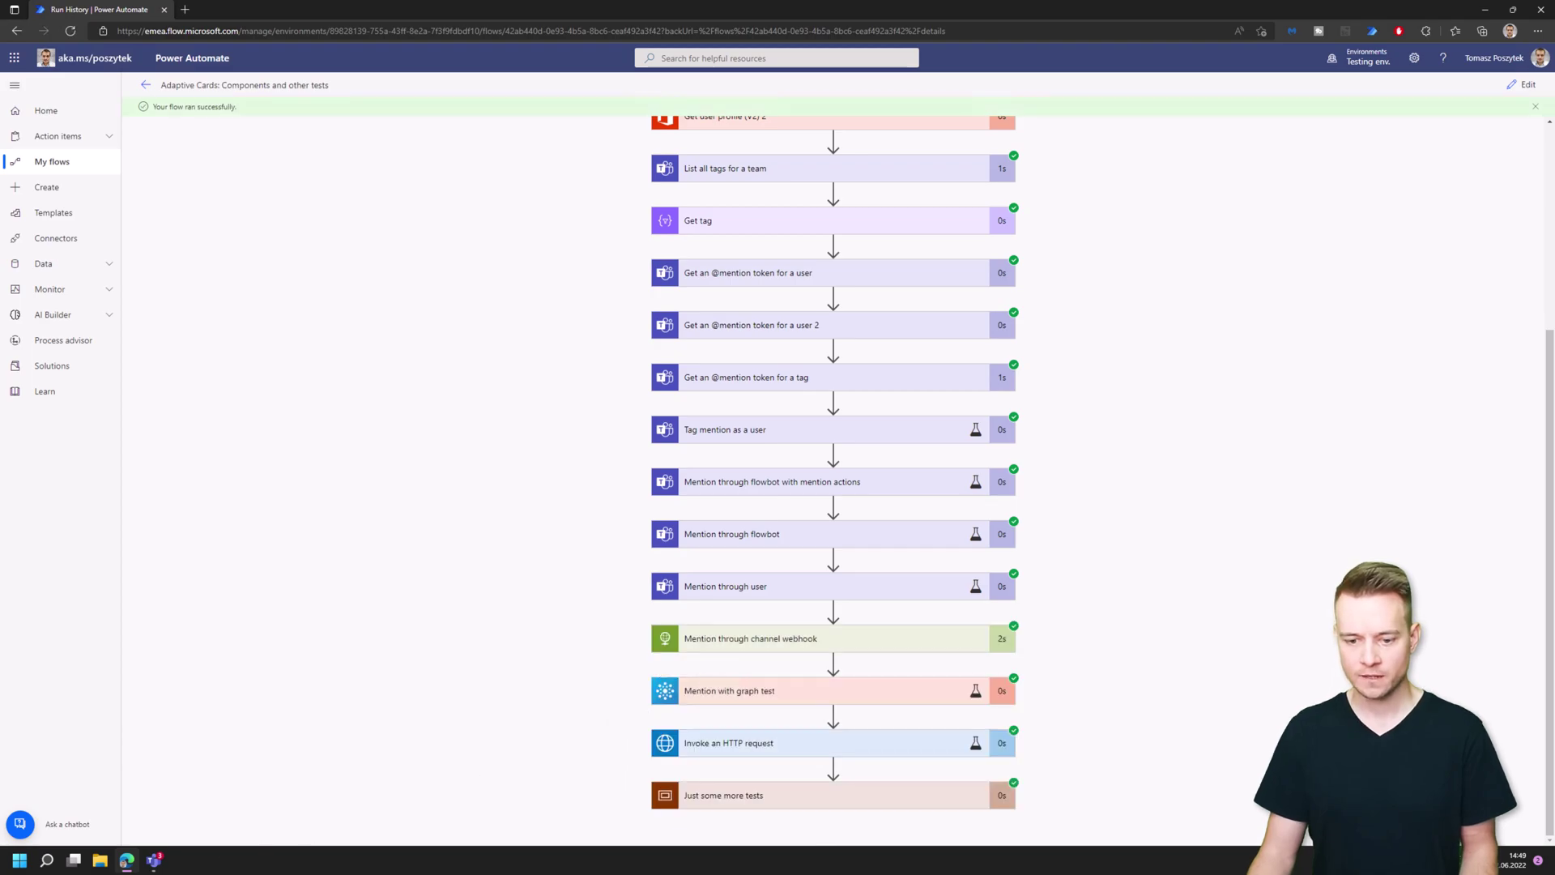
left_click(153, 860)
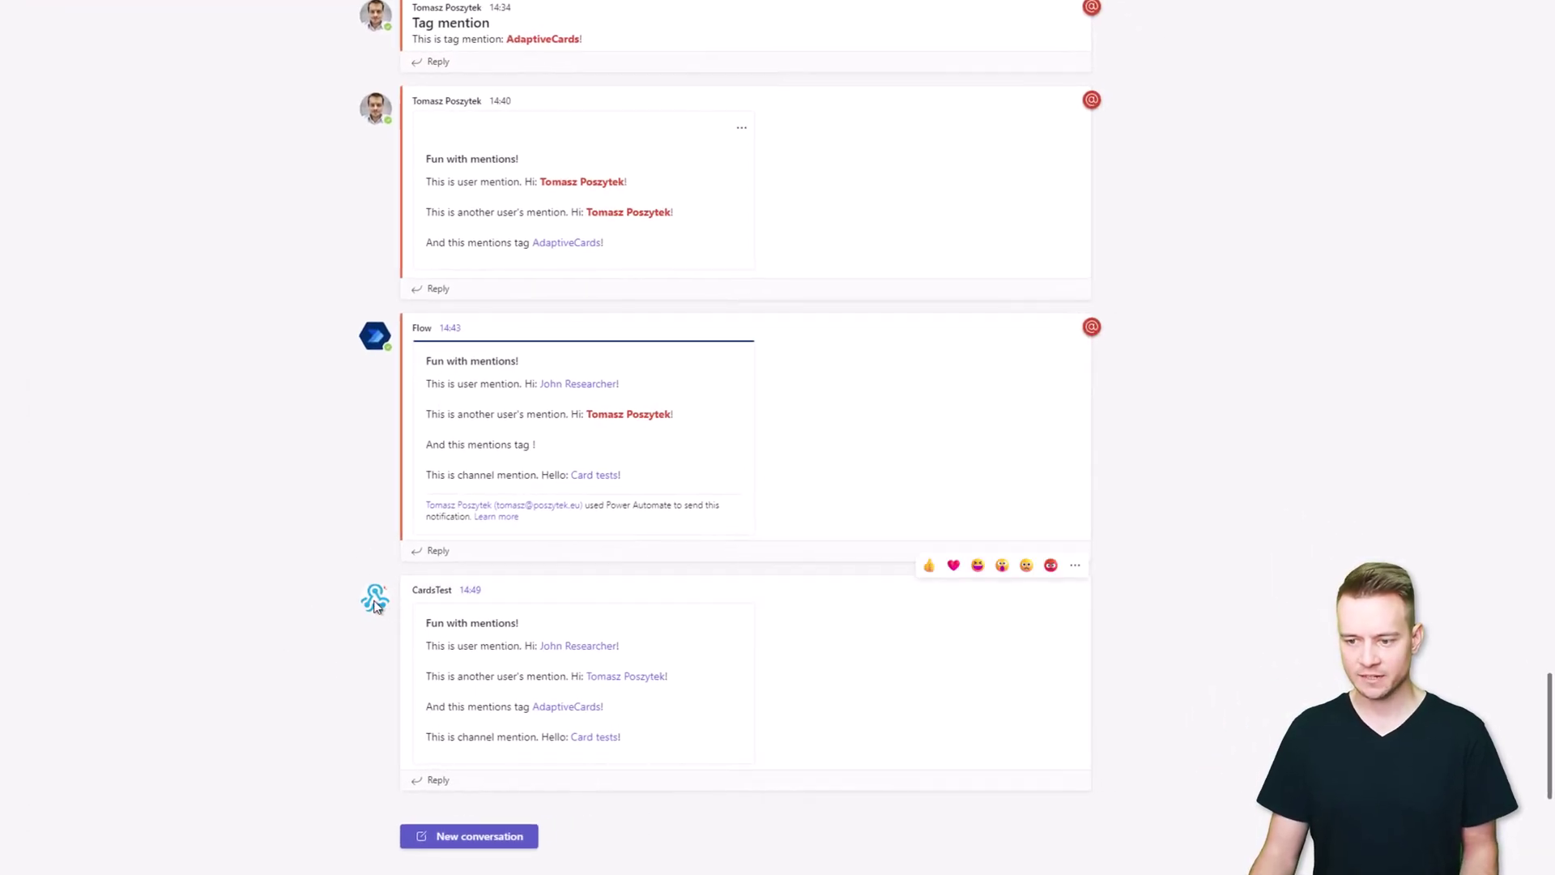
mouse_move(376, 606)
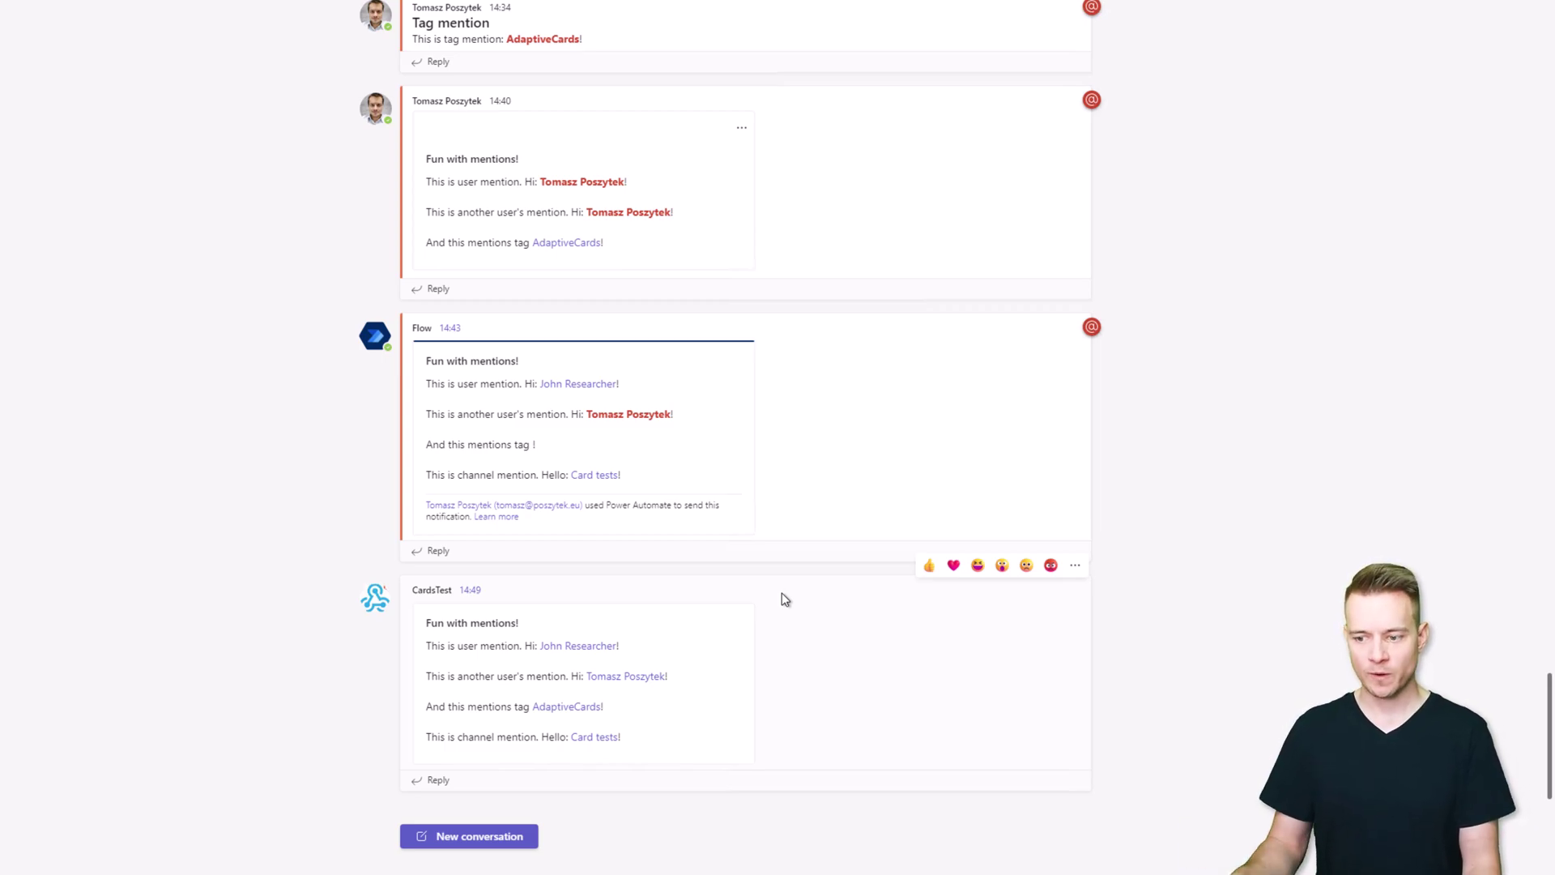
Return to the flow editor and enable the static result for the Mention through channel webhook action
key("alt+Tab")
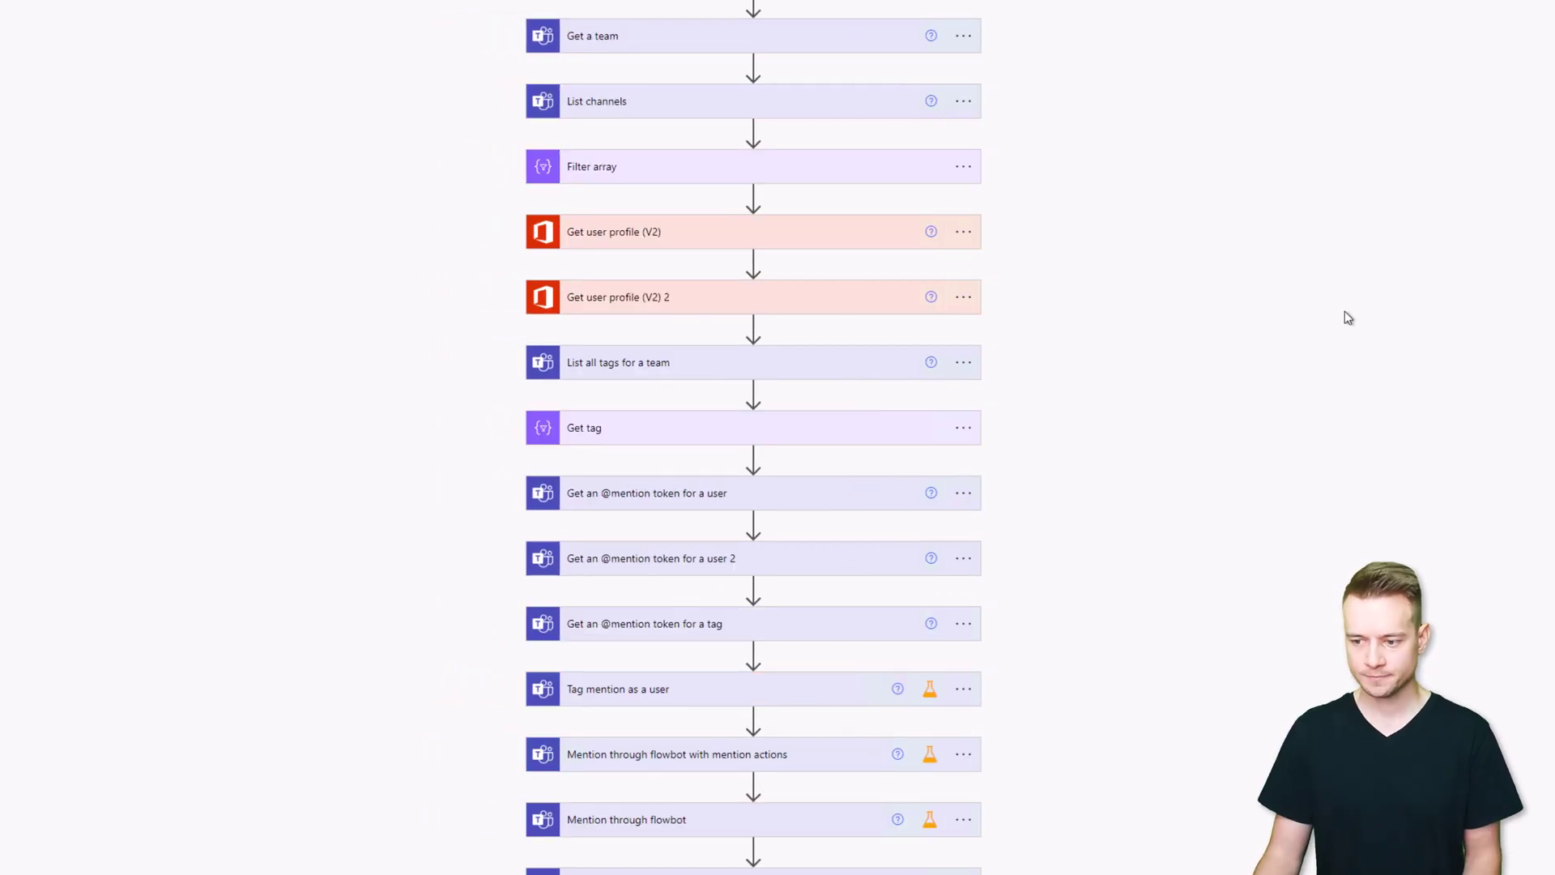
scroll(1238, 514, "down", 5)
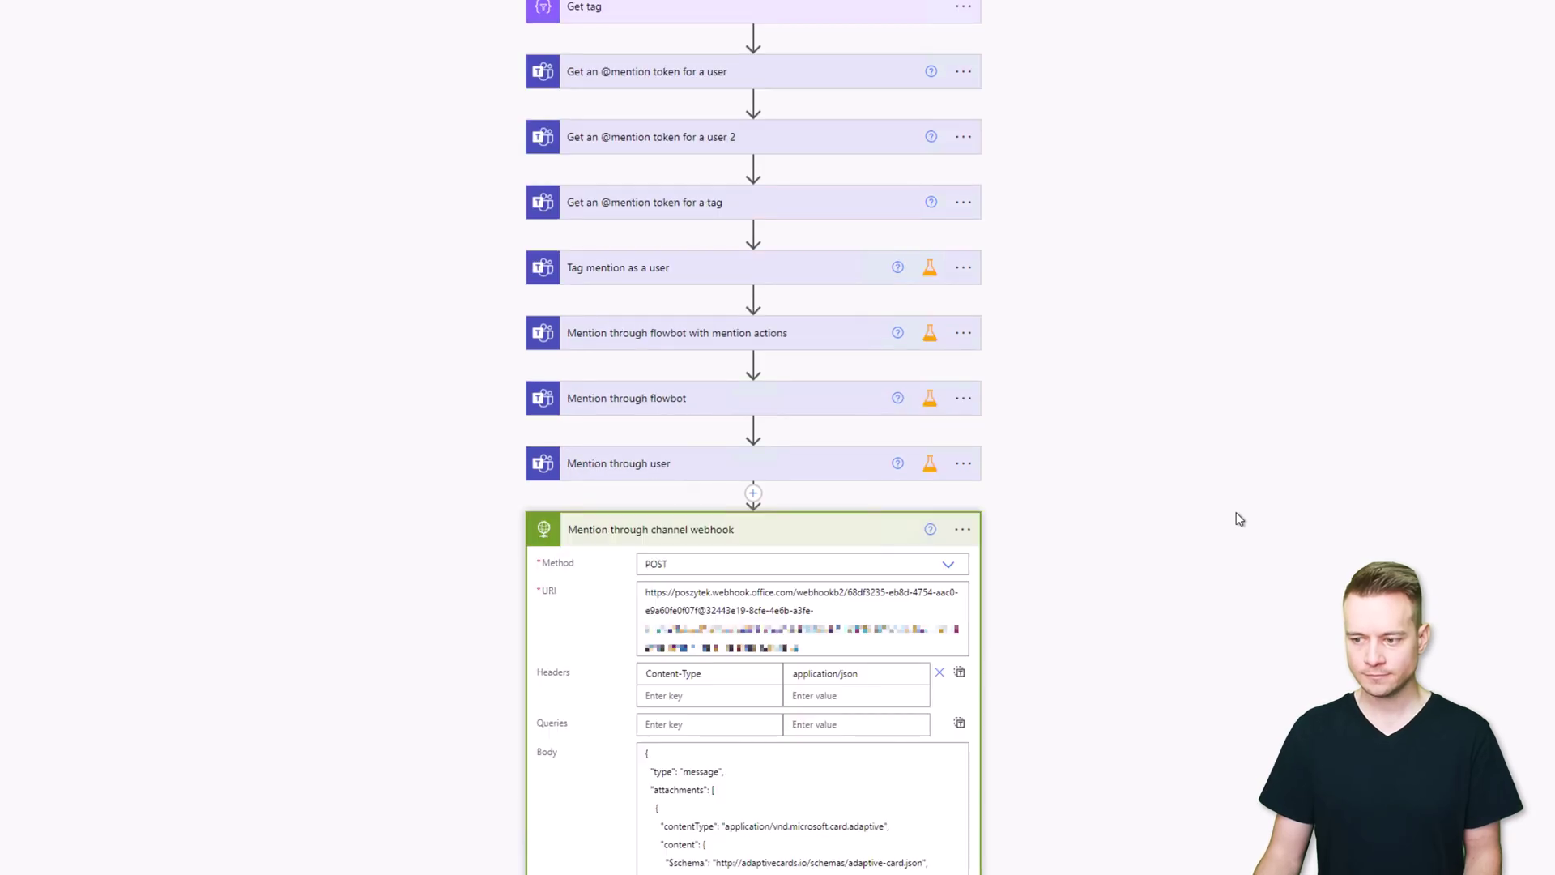
left_click(962, 530)
left_click(661, 585)
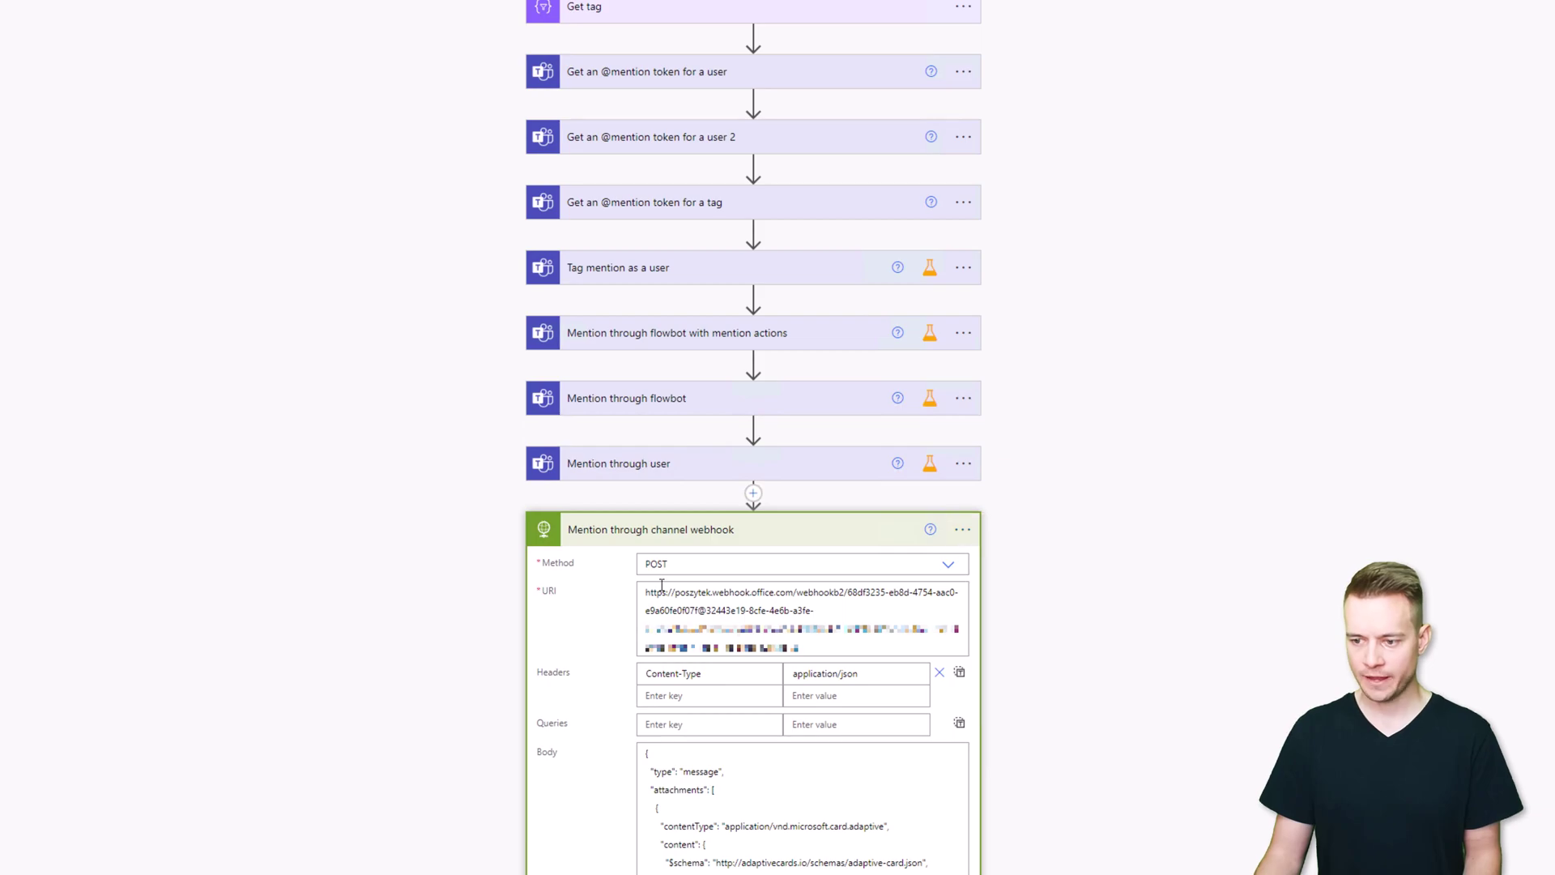
left_click(601, 562)
left_click(687, 823)
left_click(837, 537)
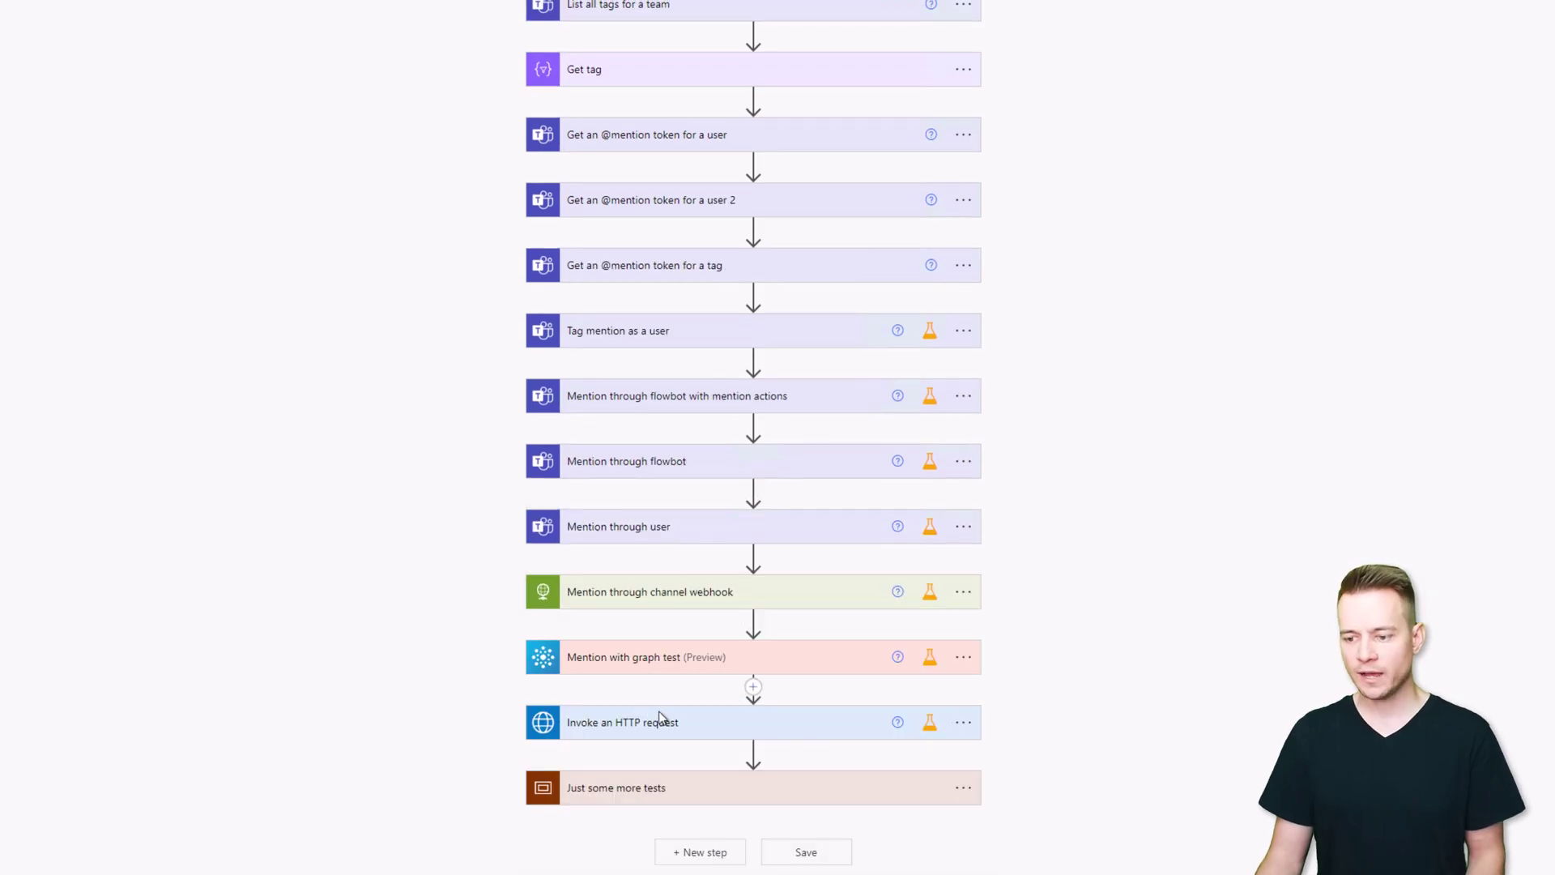
Expand the Mention with graph test action and disable its static result
left_click(690, 665)
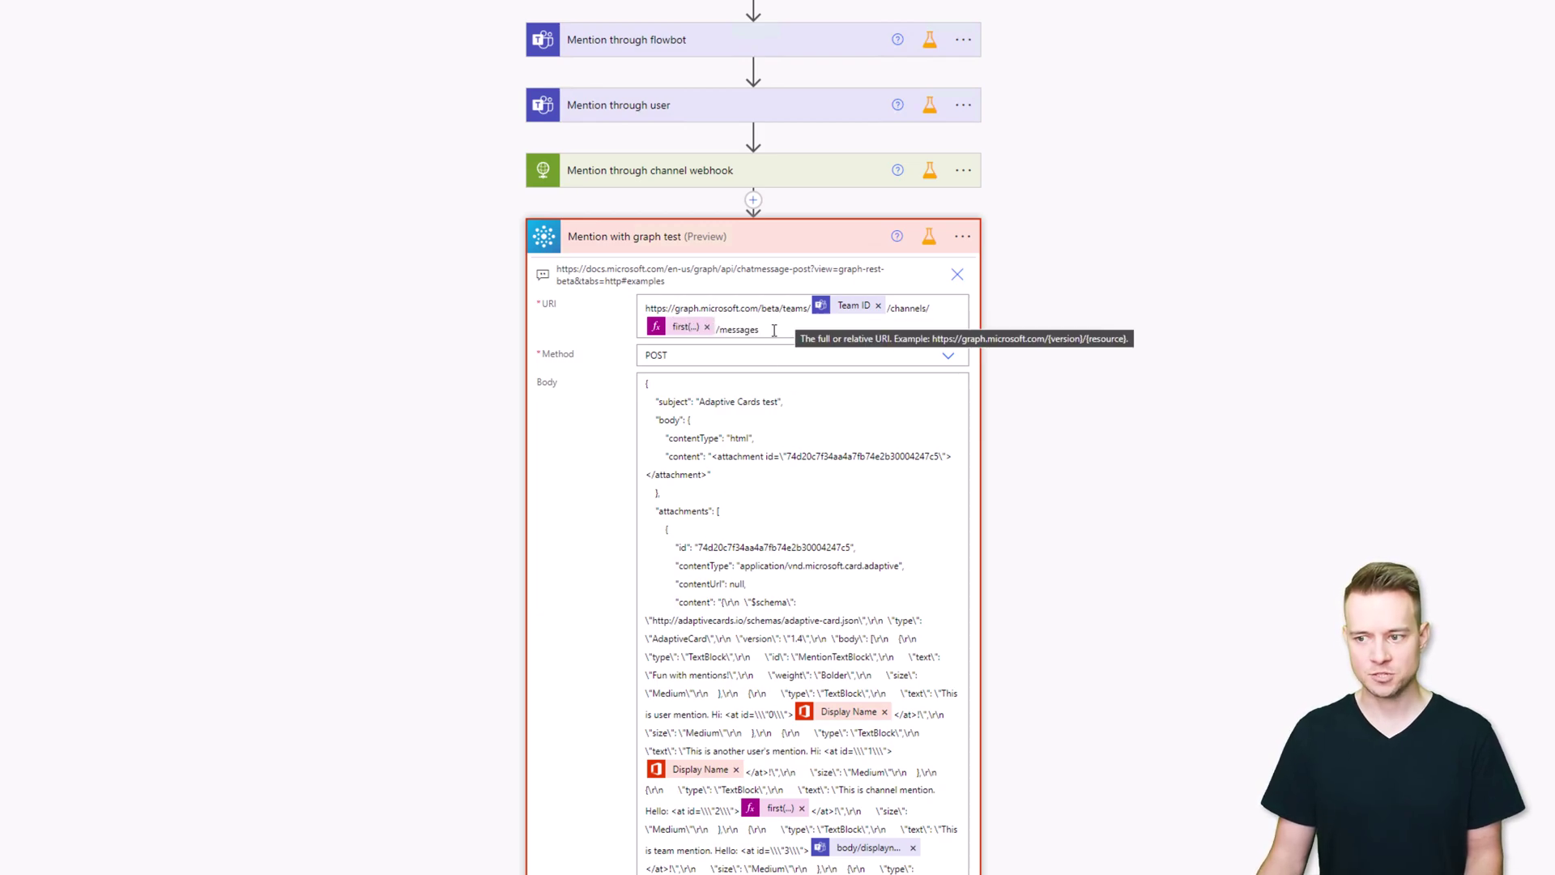
left_click(756, 246)
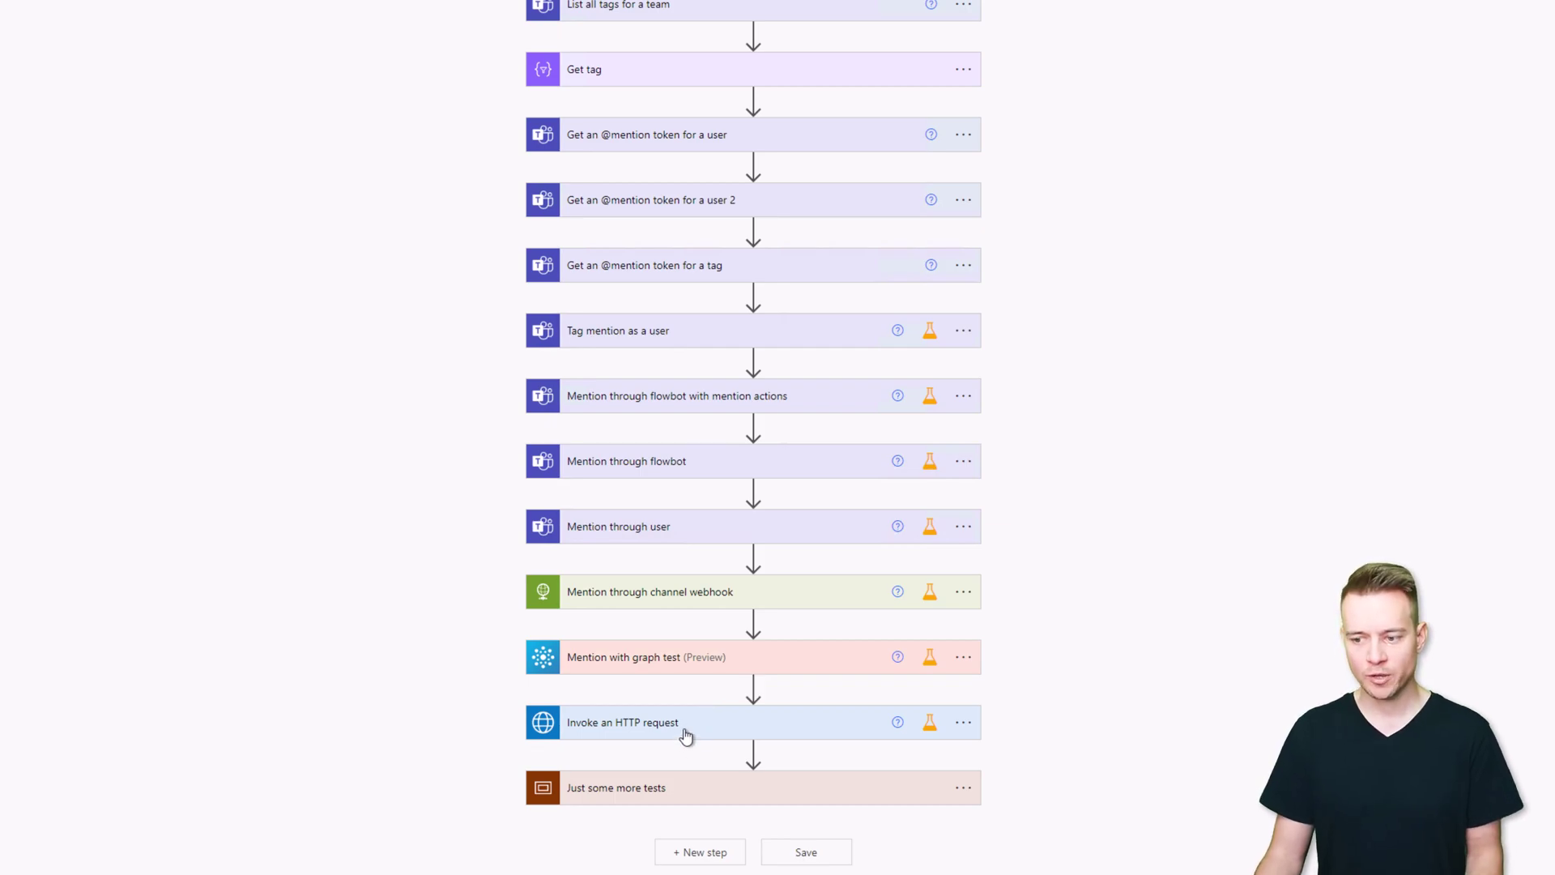
left_click(632, 659)
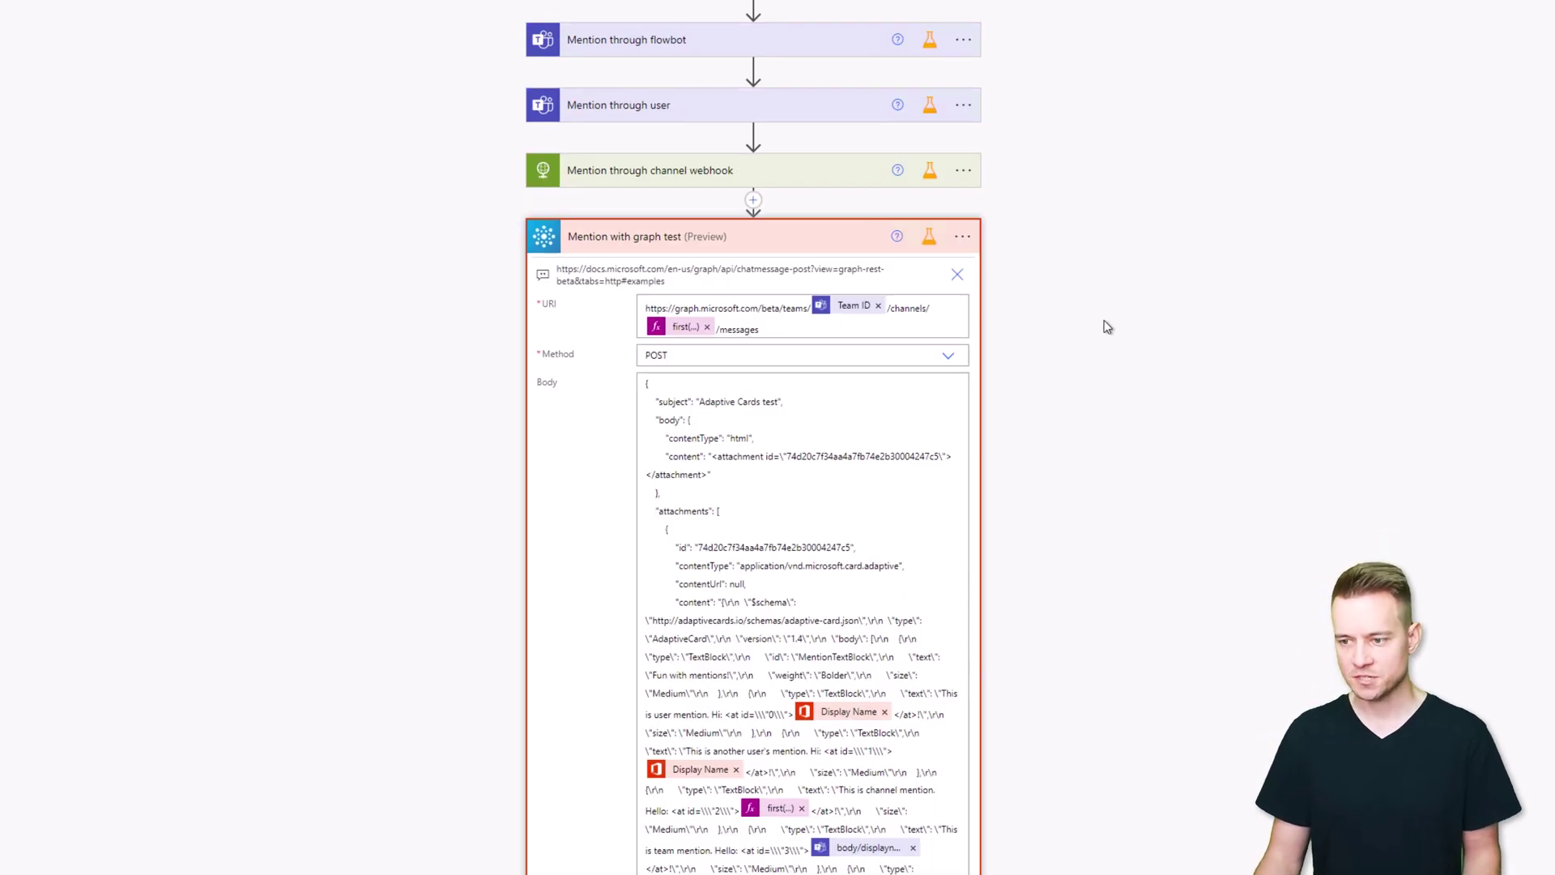
left_click(963, 236)
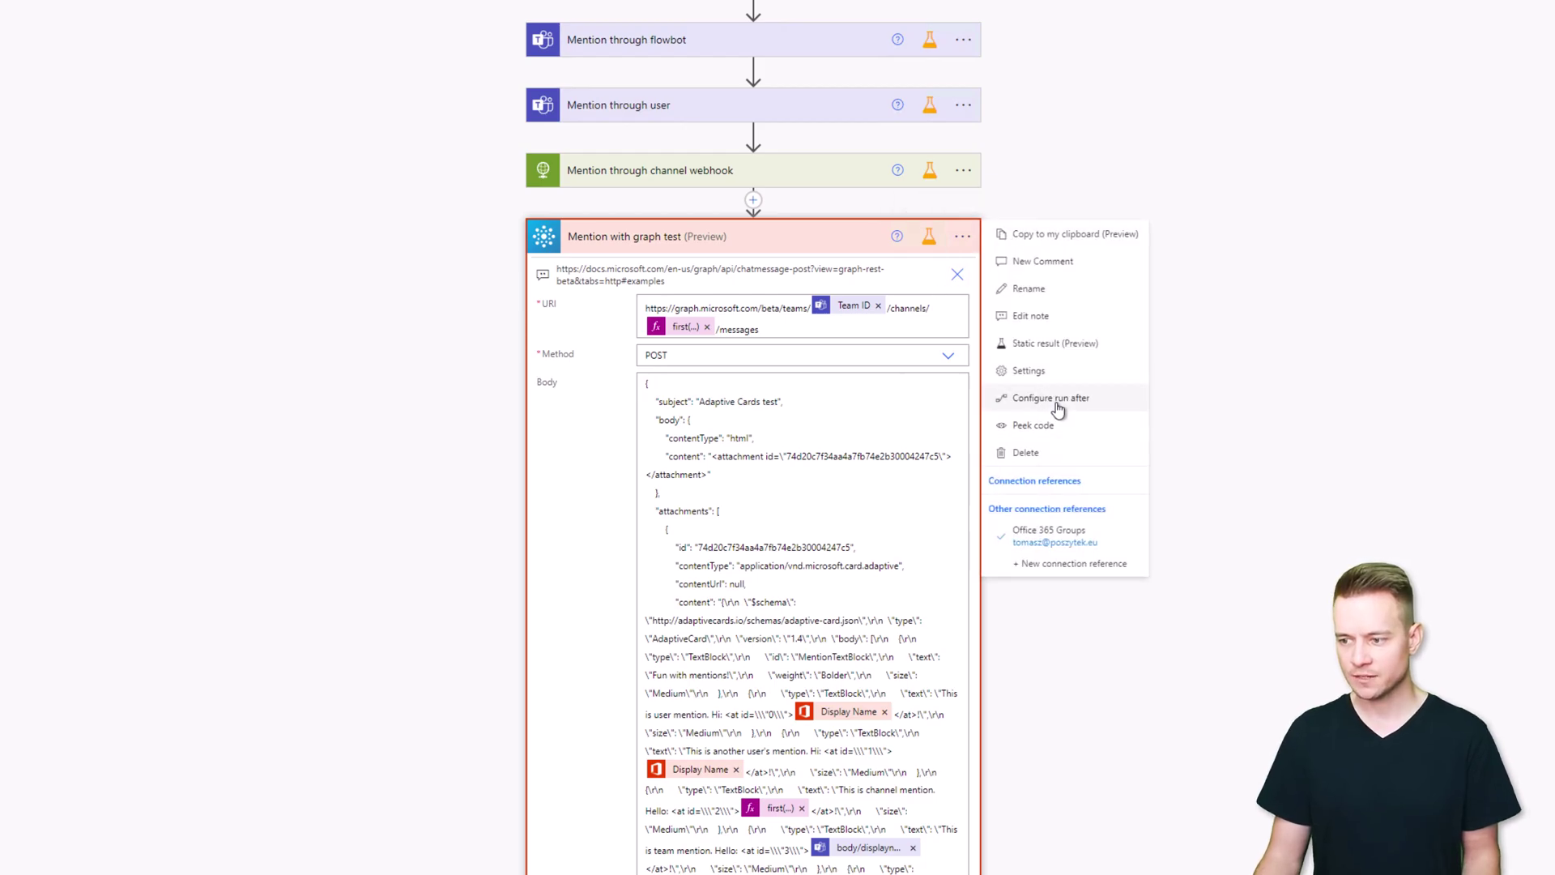
left_click(1054, 345)
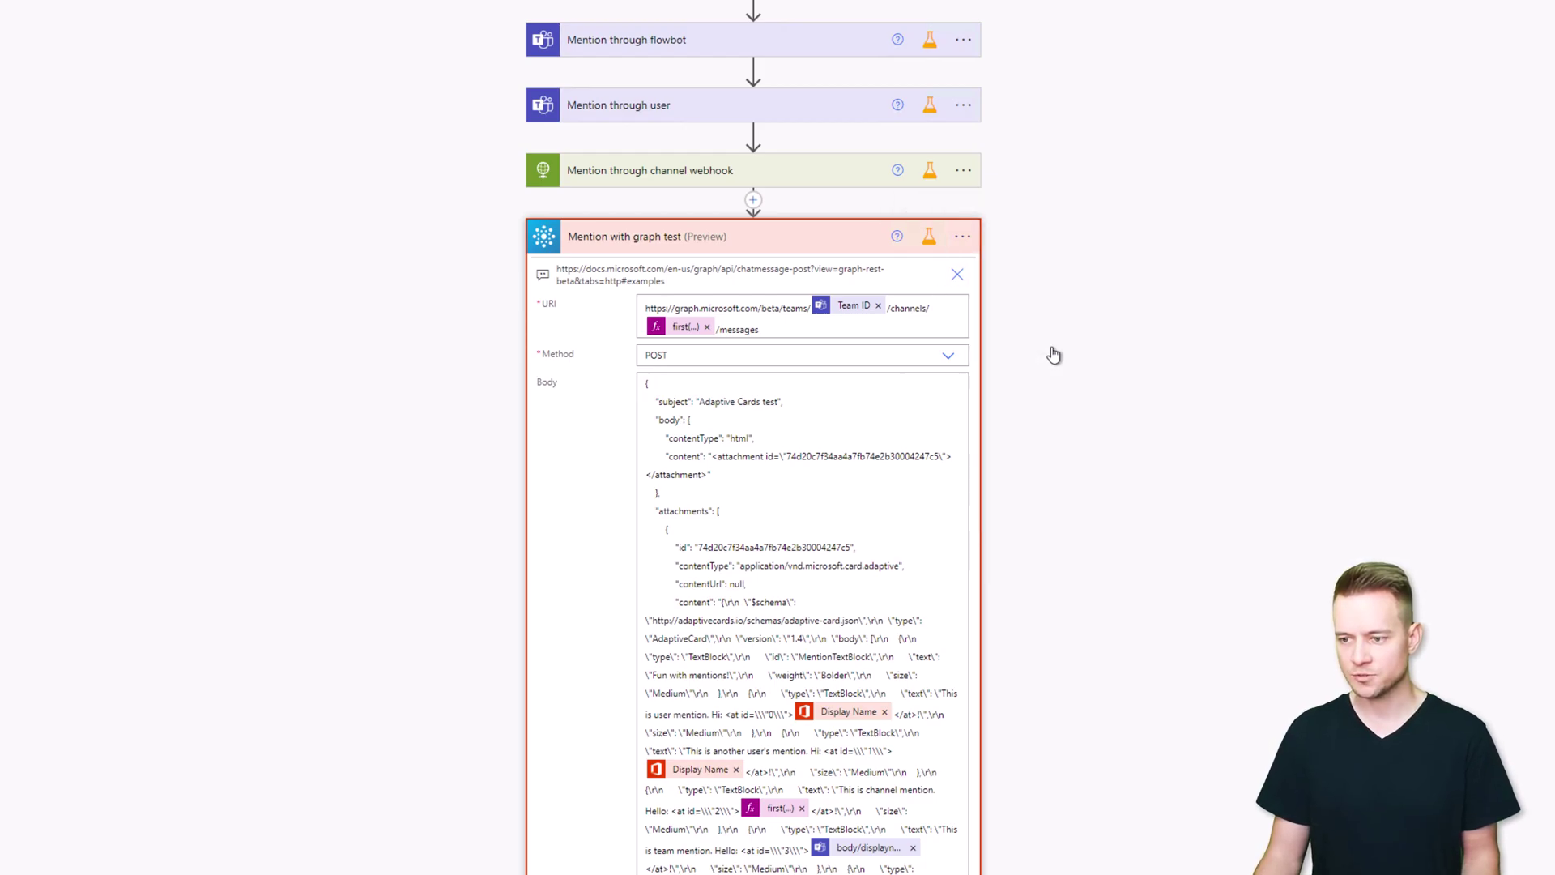
left_click(557, 602)
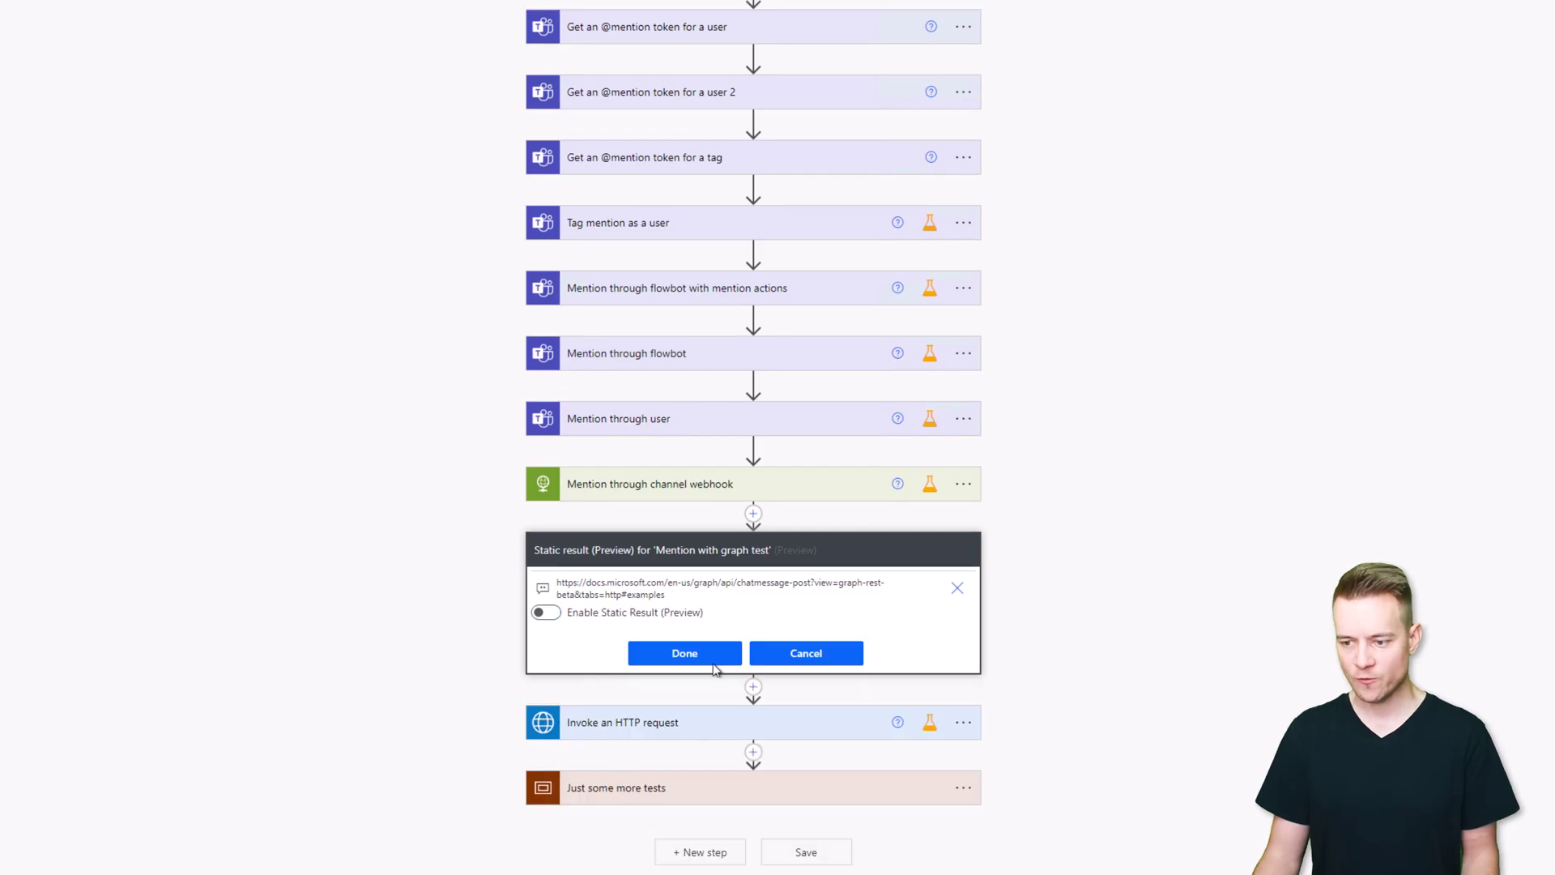
left_click(710, 653)
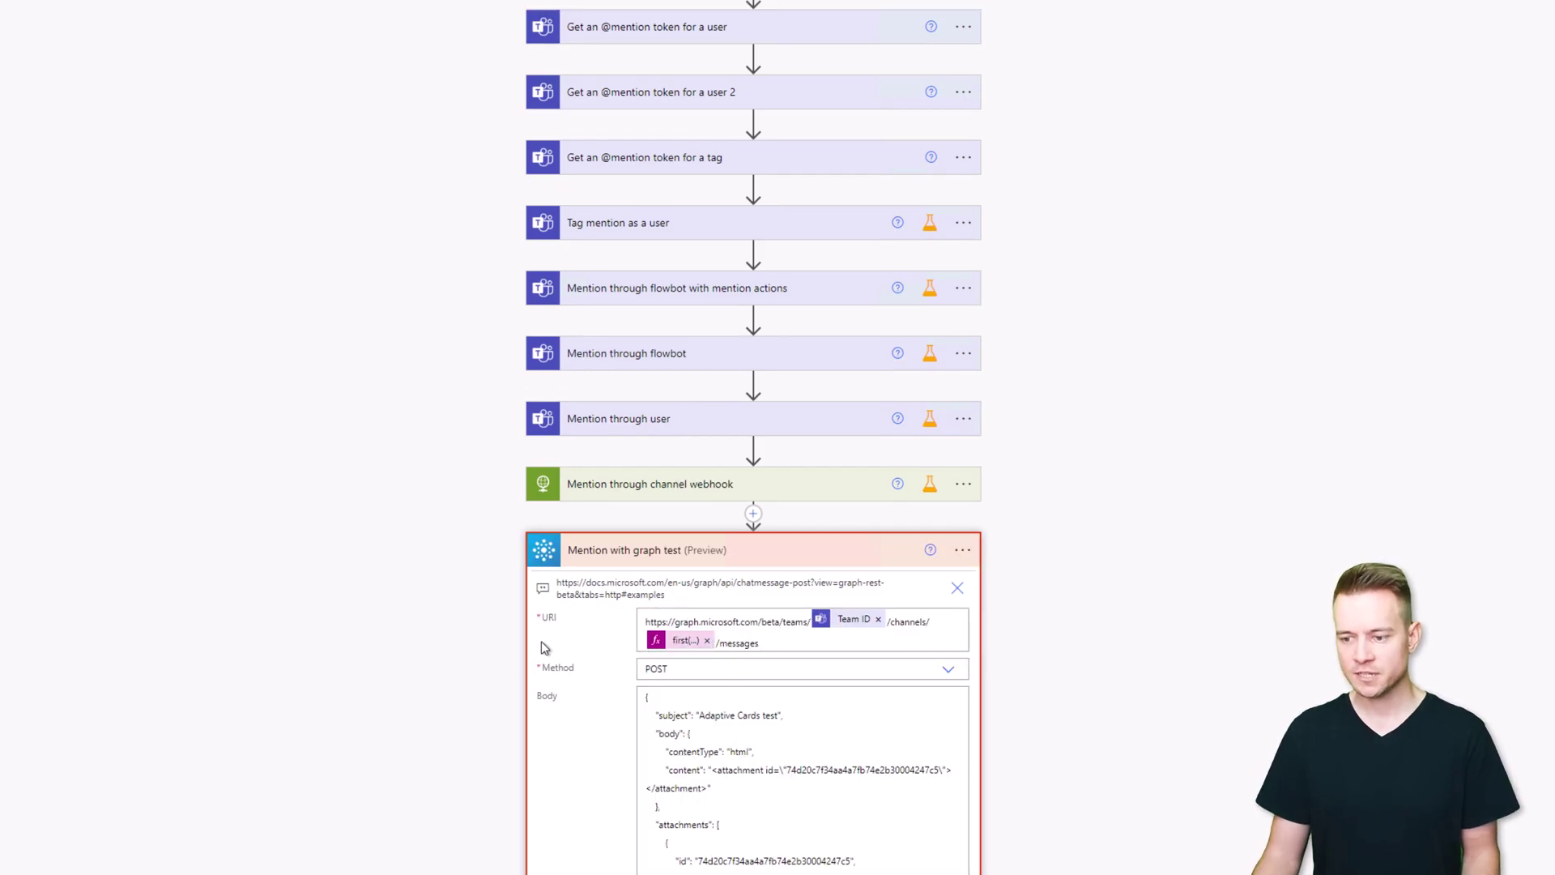
Examine the Graph action's Body JSON, highlighting the attachment reference in the message content and the escaped adaptive card content
scroll(438, 624, "down", 3)
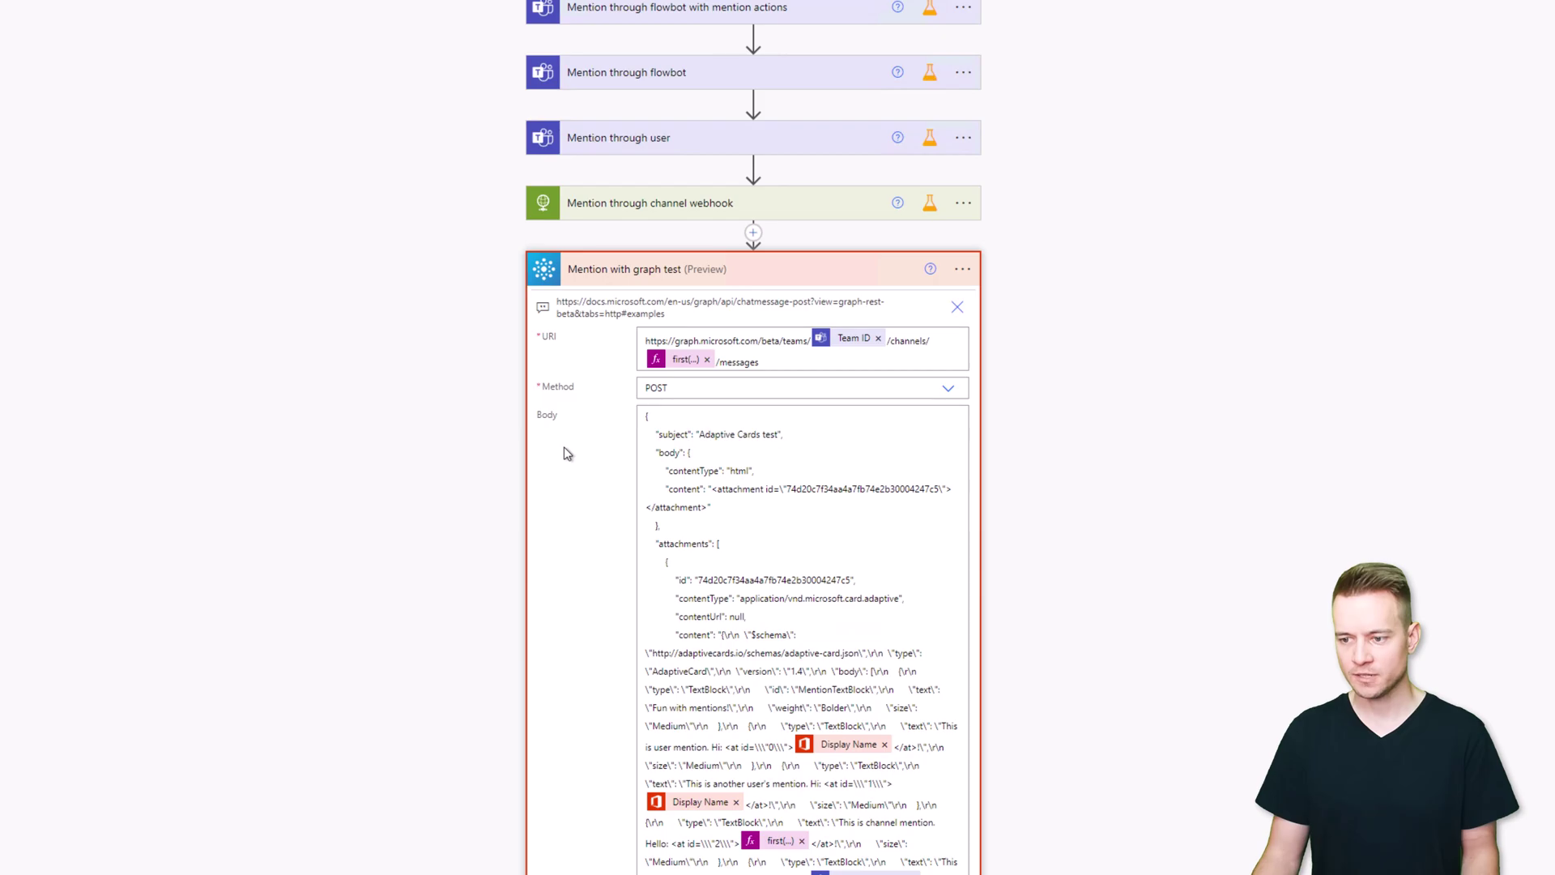
scroll(564, 446, "down", 2)
scroll(564, 452, "down", 2)
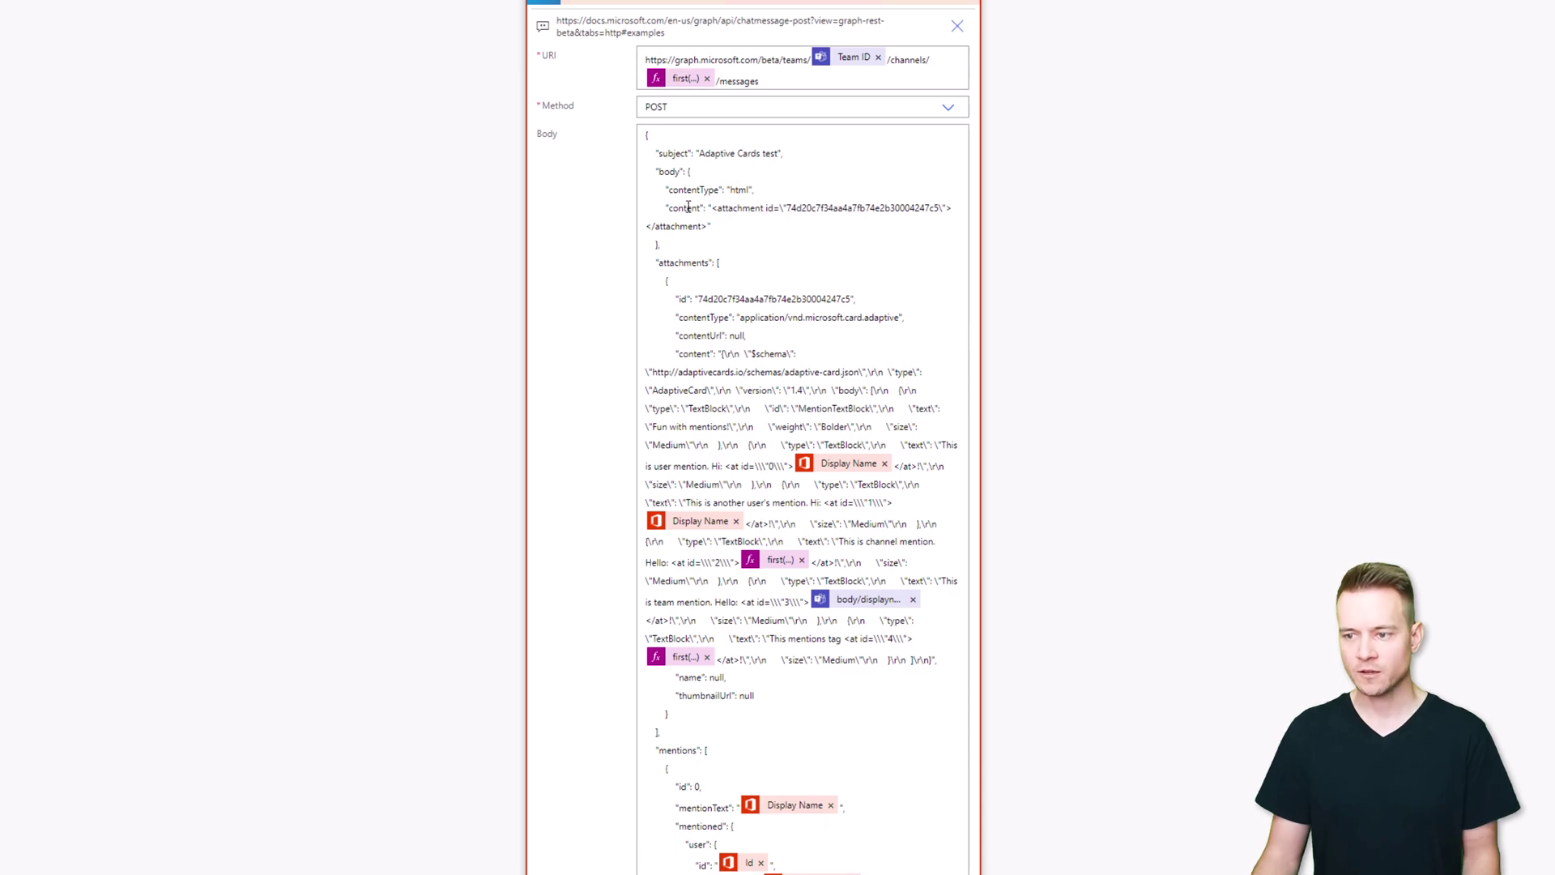
left_click_drag(712, 208, 710, 227)
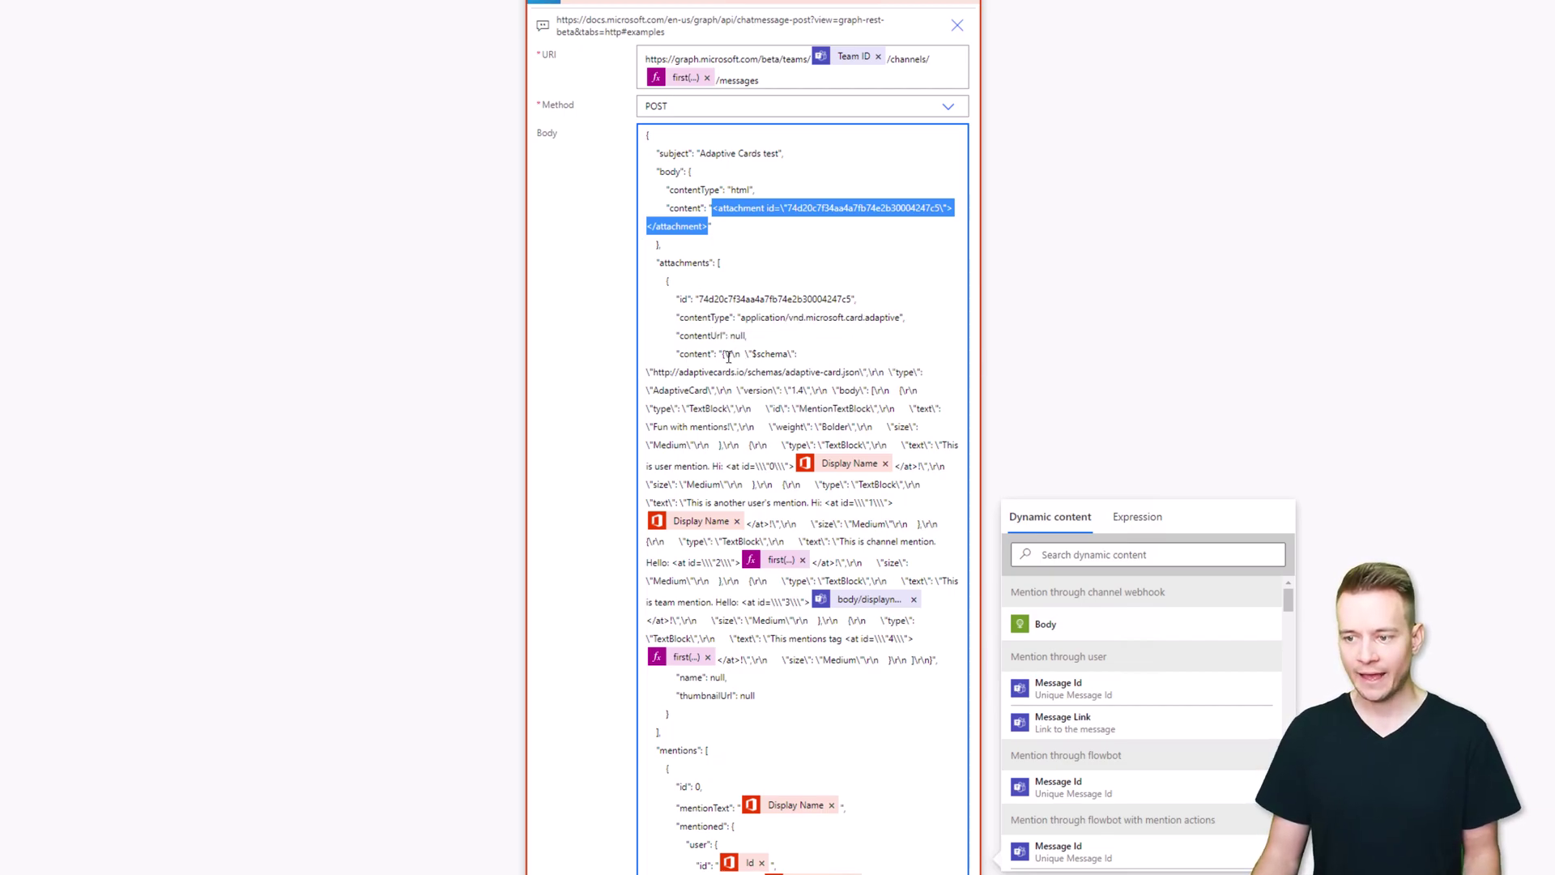
left_click_drag(720, 354, 742, 620)
left_click(742, 620)
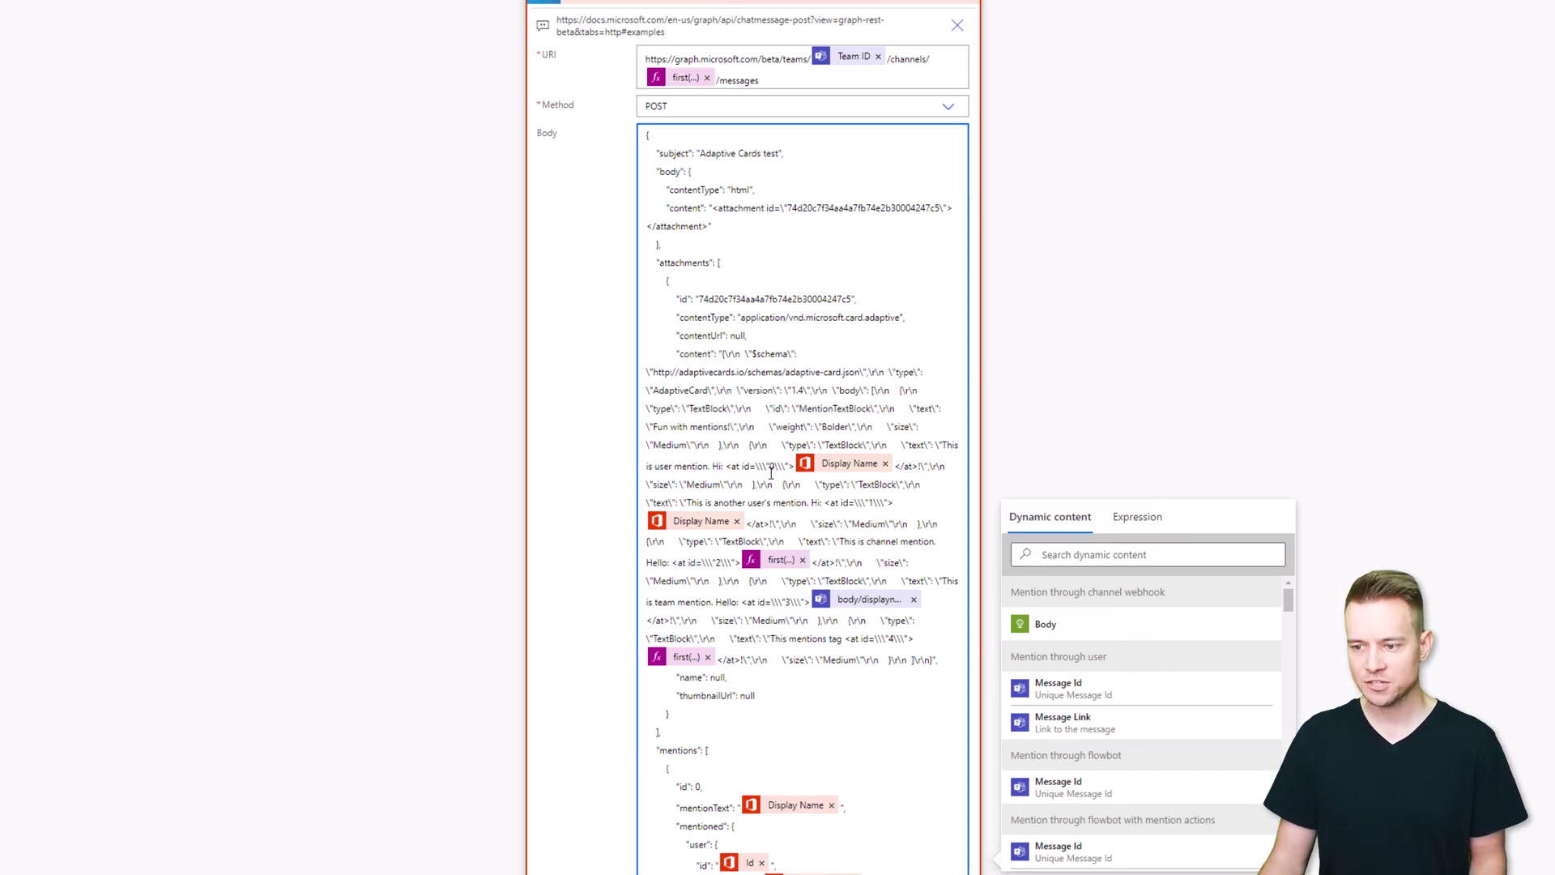
Highlight the numeric ids in the card's <at> mention tags and an escaped line break in the card content
left_click_drag(726, 468, 792, 468)
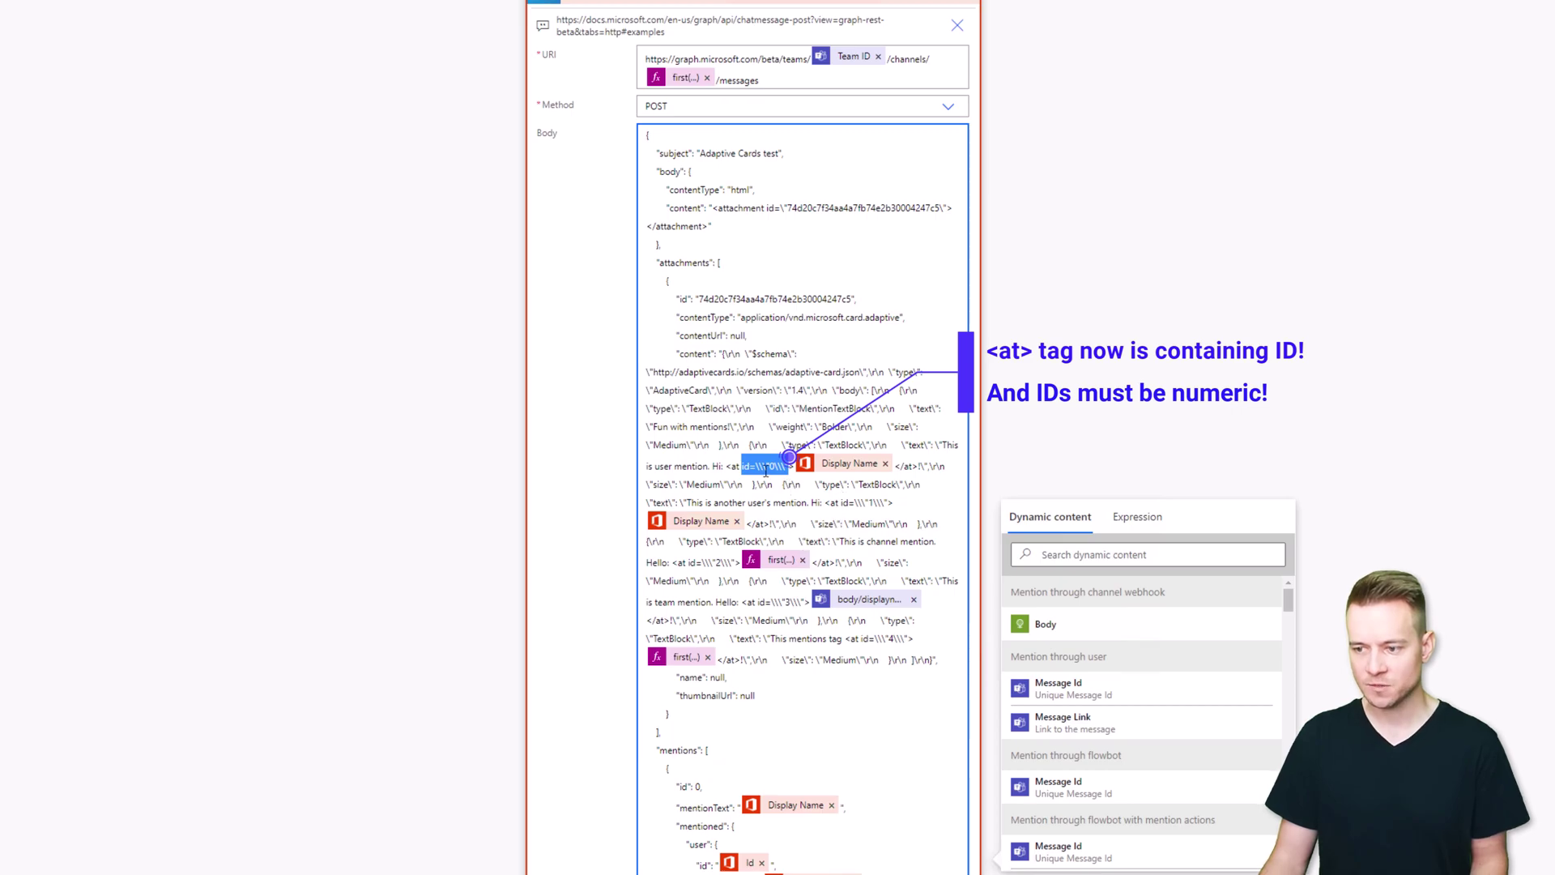
left_click(762, 466)
left_click_drag(838, 502, 877, 502)
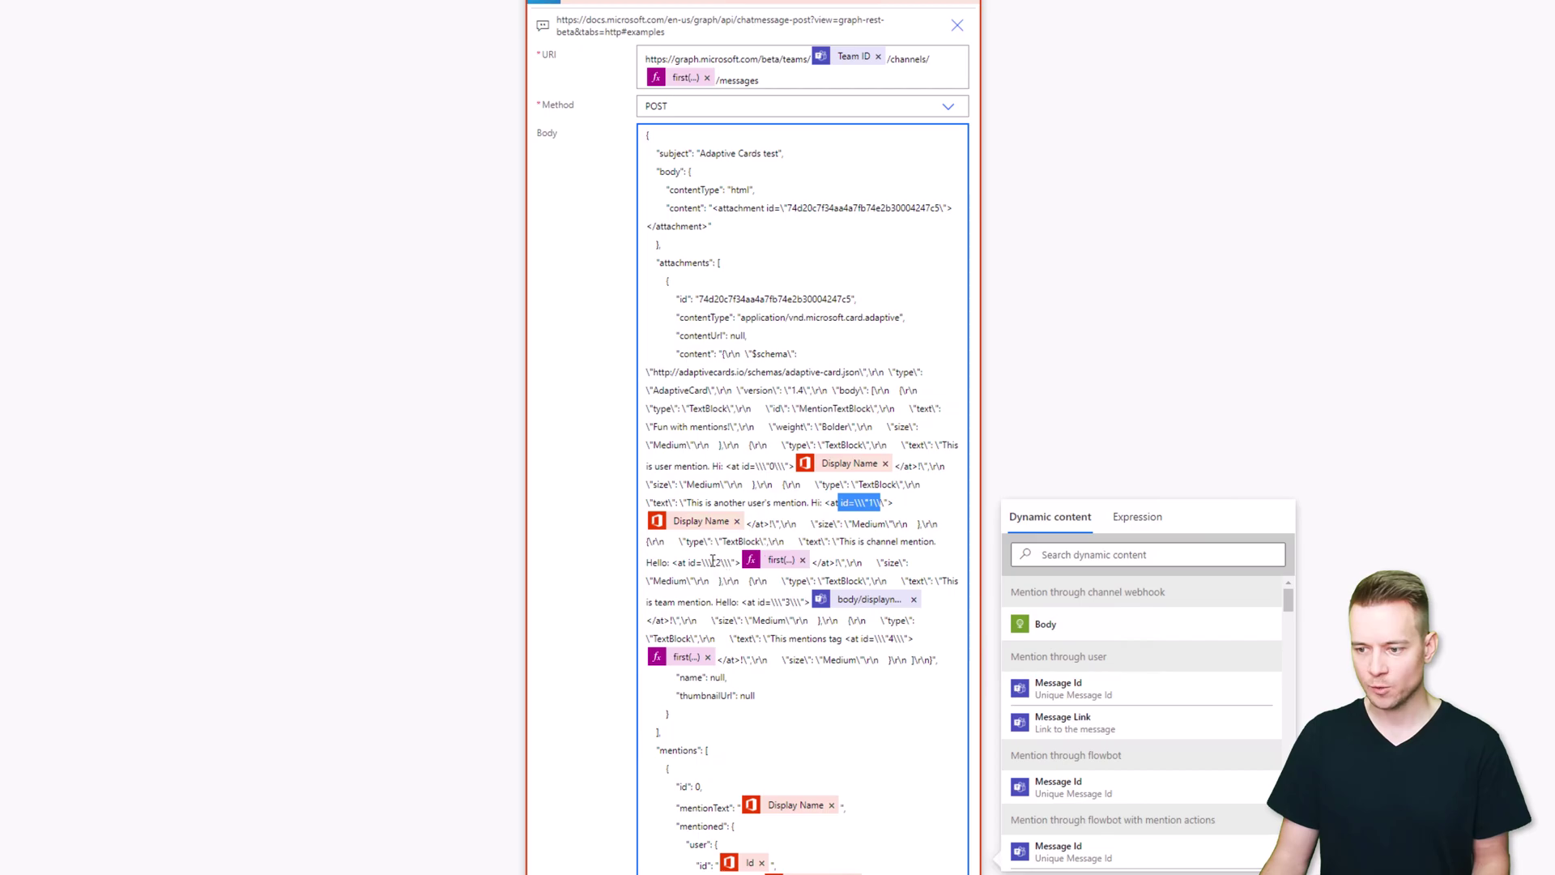
left_click(714, 563)
left_click_drag(878, 638, 896, 640)
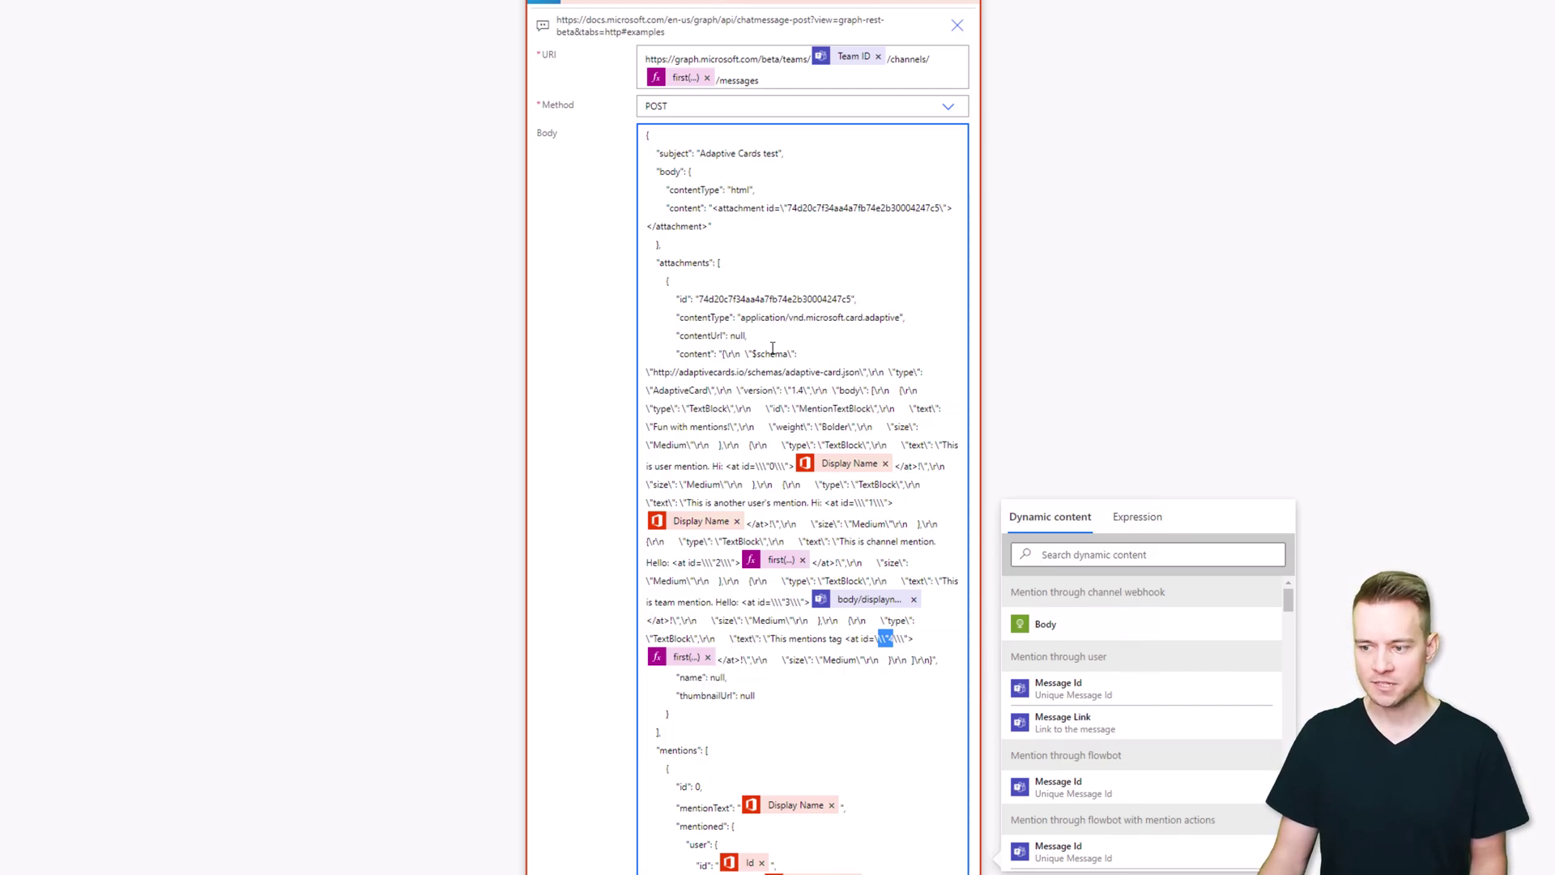
left_click(839, 502)
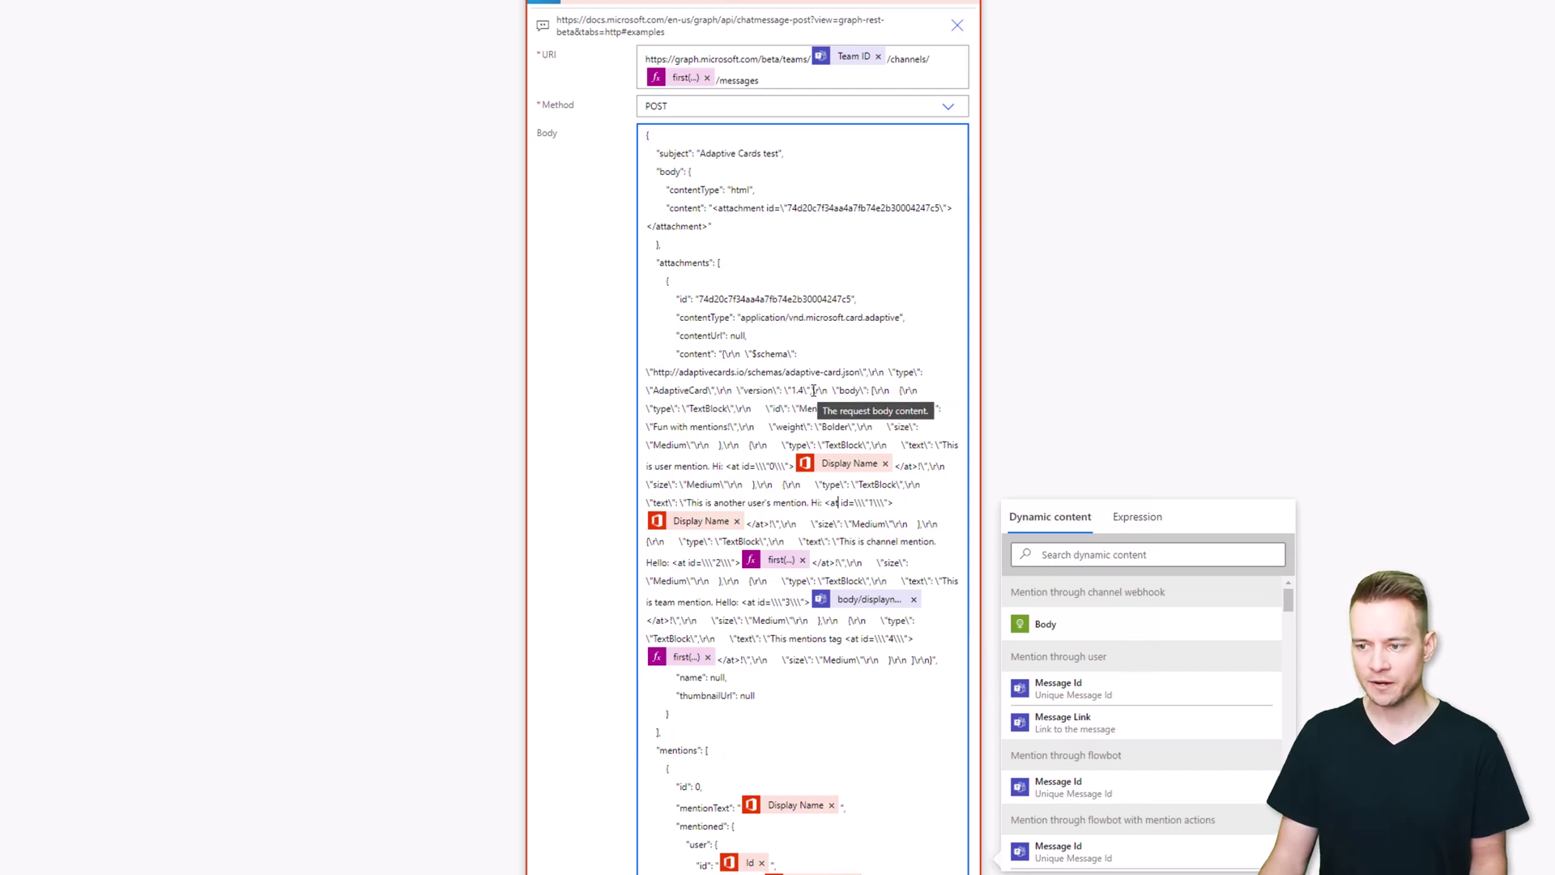
left_click_drag(813, 390, 820, 391)
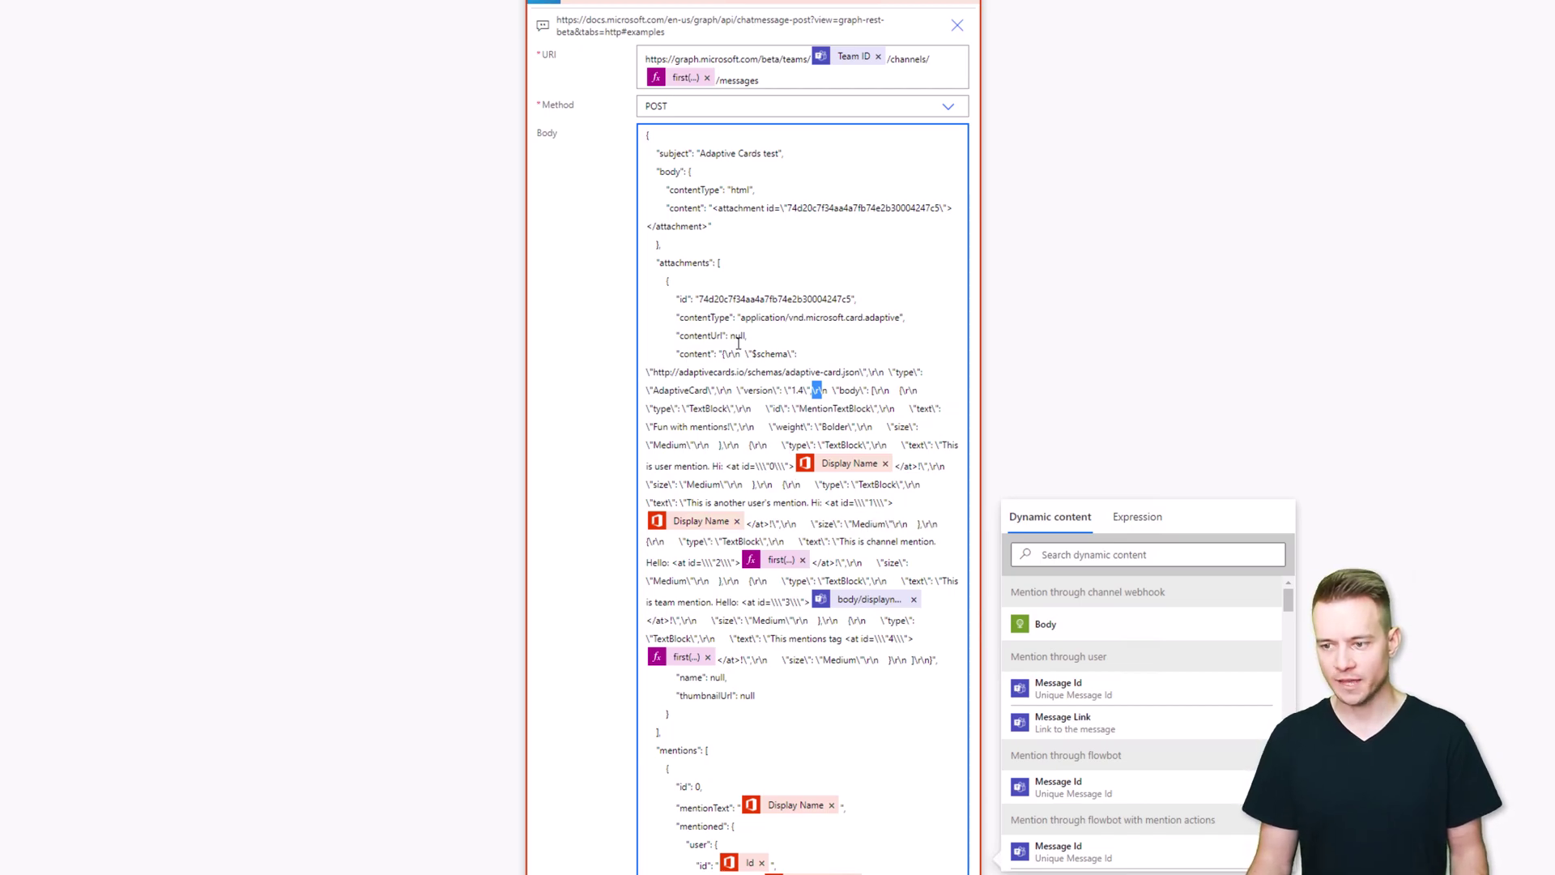
Examine the mentions array in the Graph action's Body, comparing its ids with the <at> tags in the card content
scroll(735, 338, "down", 3)
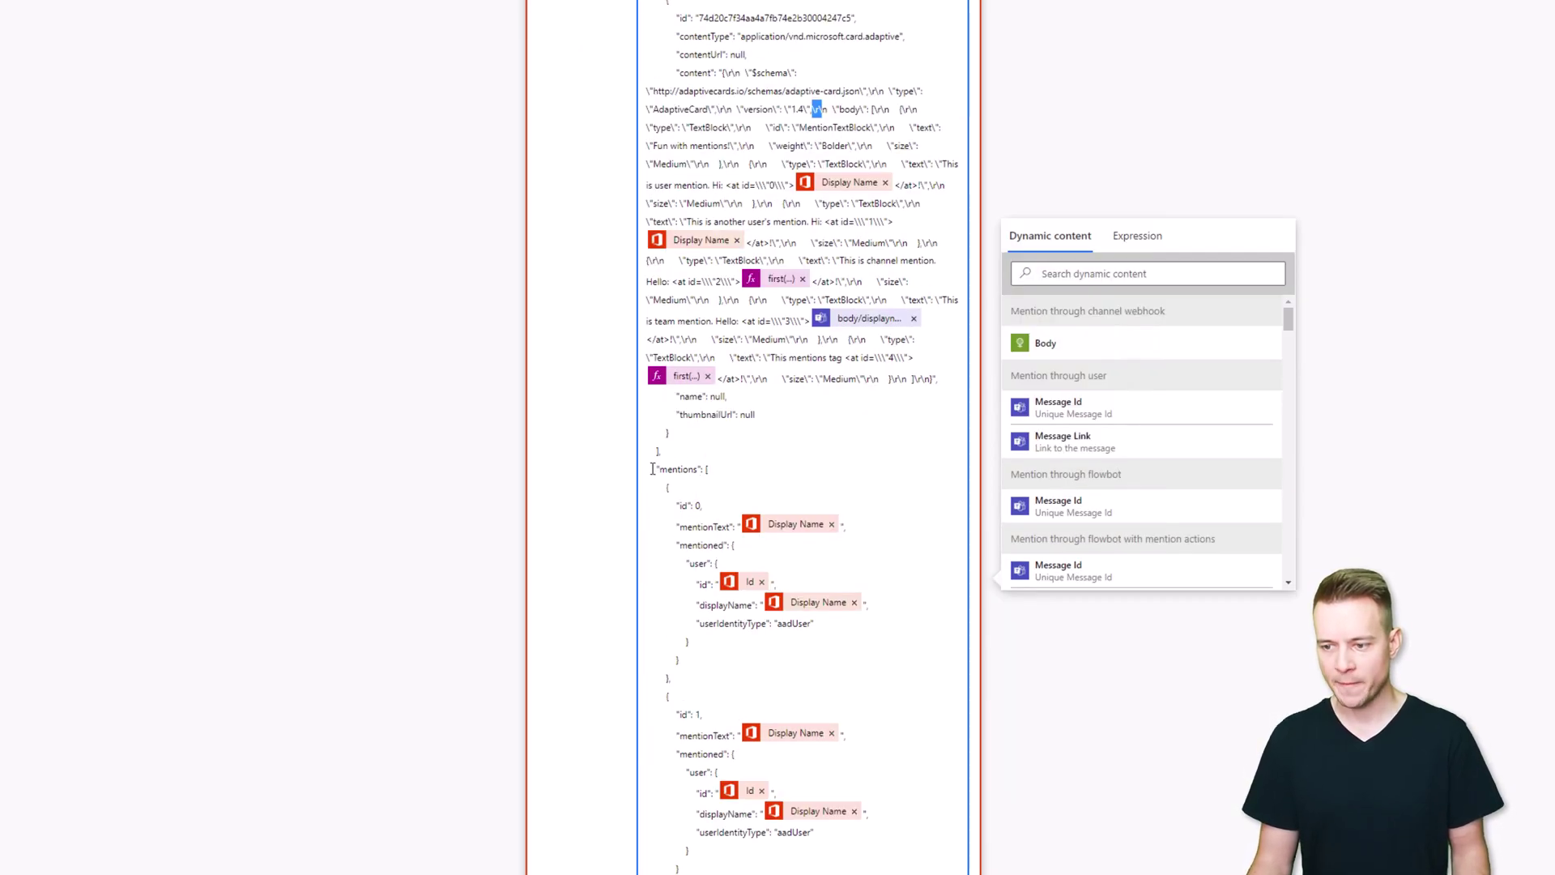
scroll(653, 272, "up", 2)
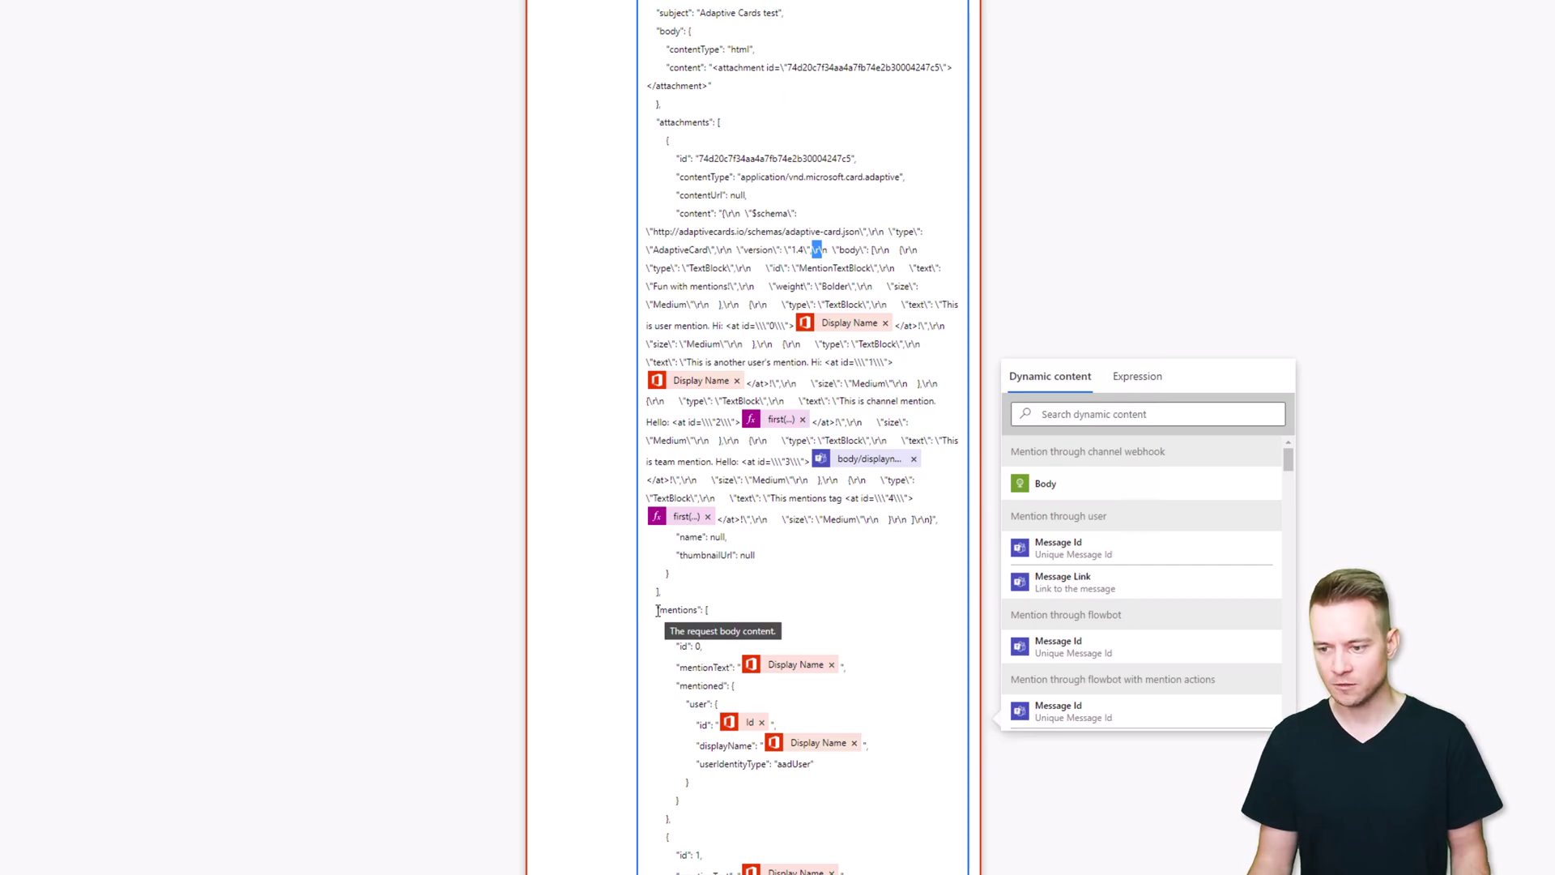
scroll(658, 611, "down", 5)
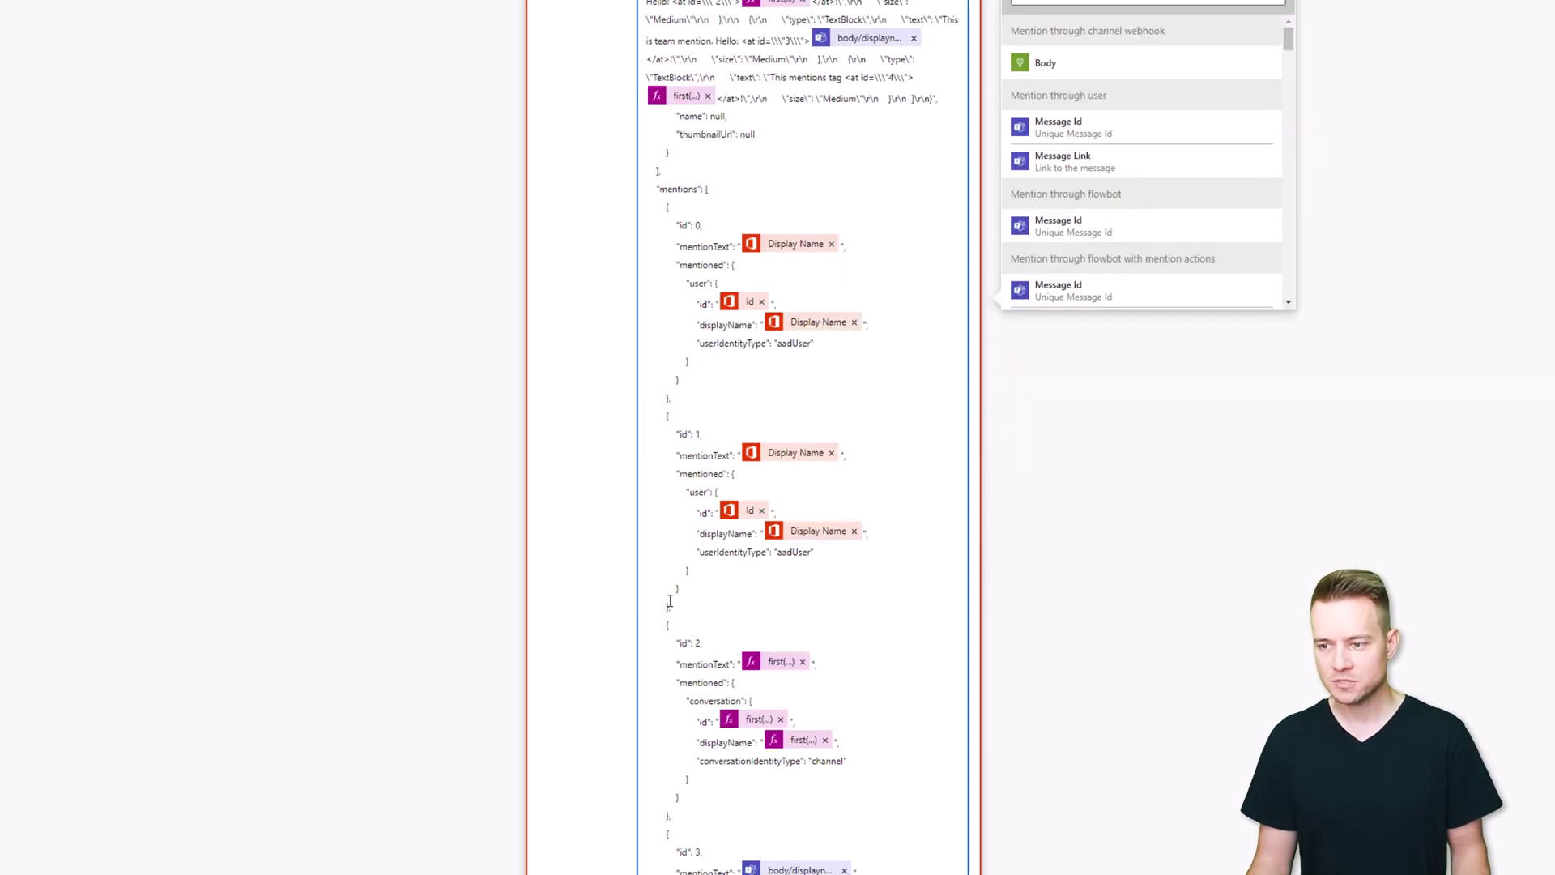
scroll(670, 601, "down", 2)
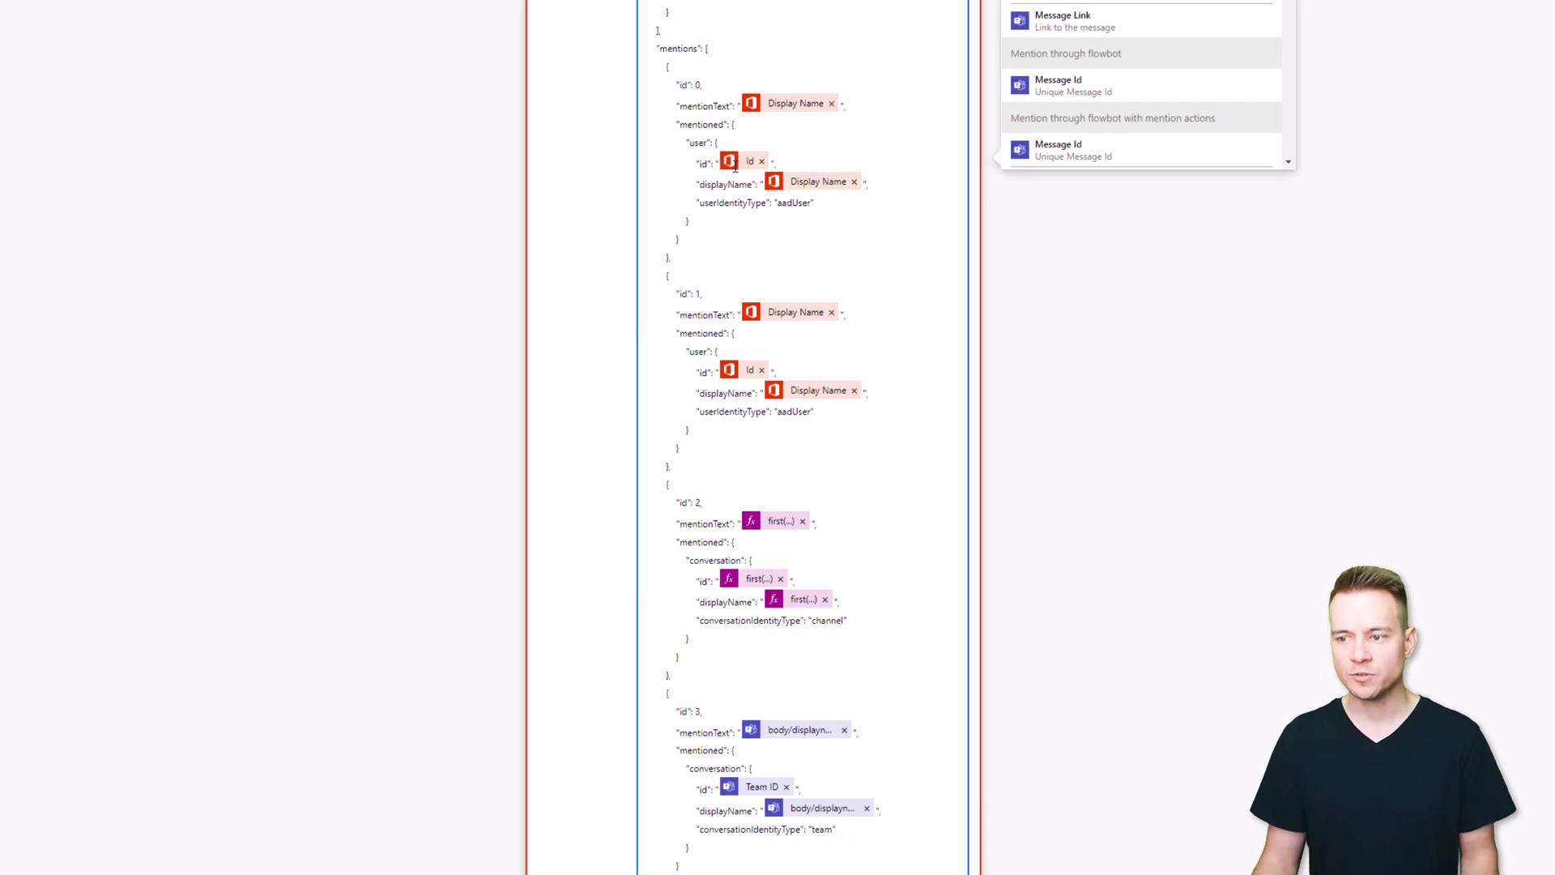
scroll(734, 171, "up", 20)
scroll(708, 527, "down", 6)
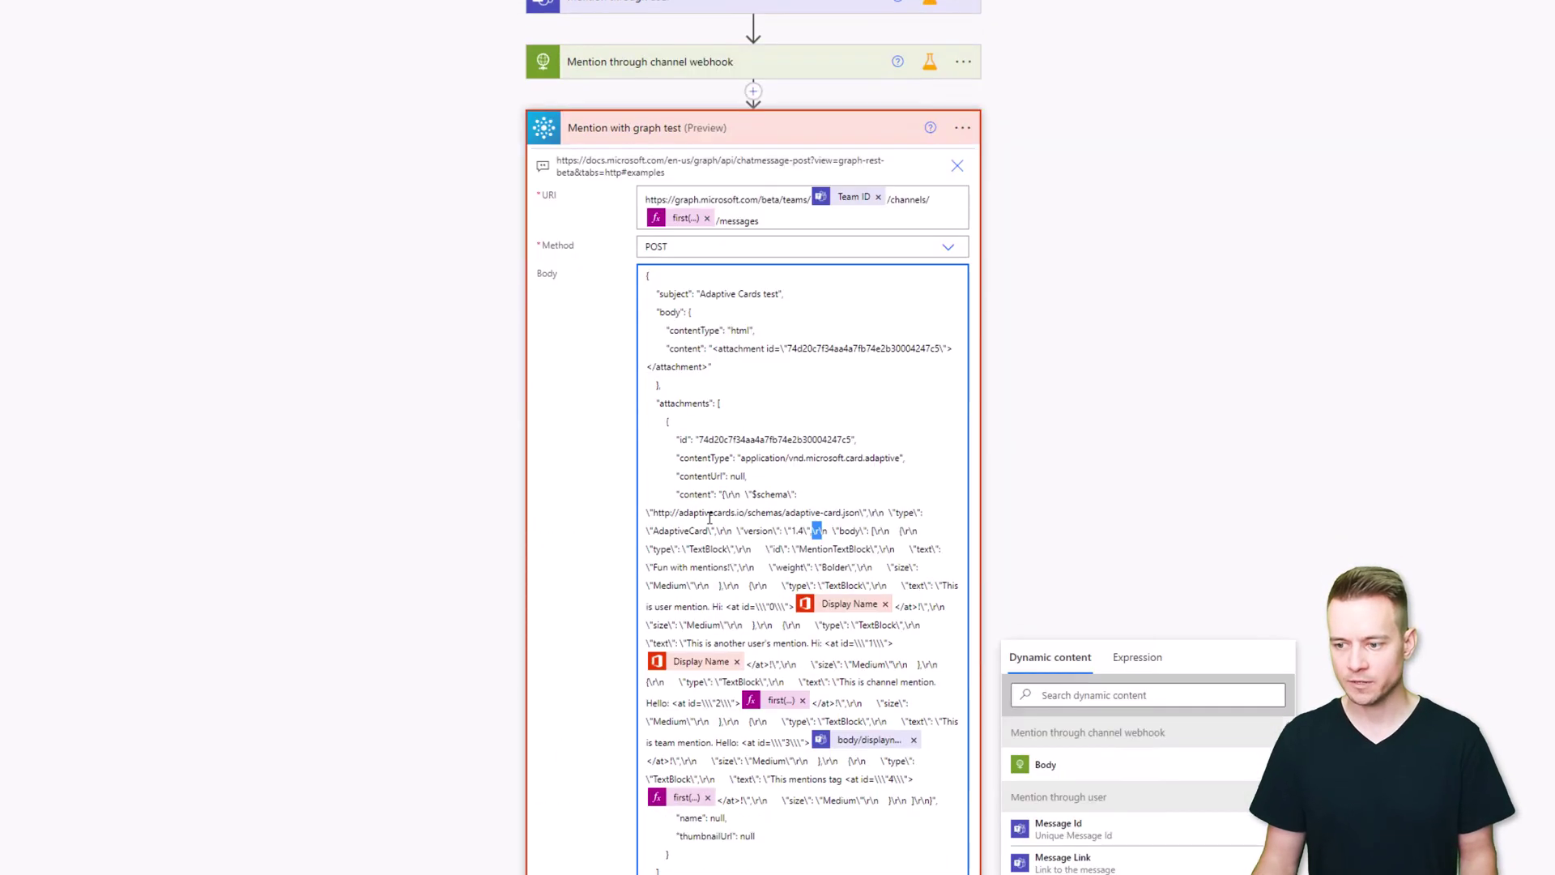
scroll(710, 516, "down", 3)
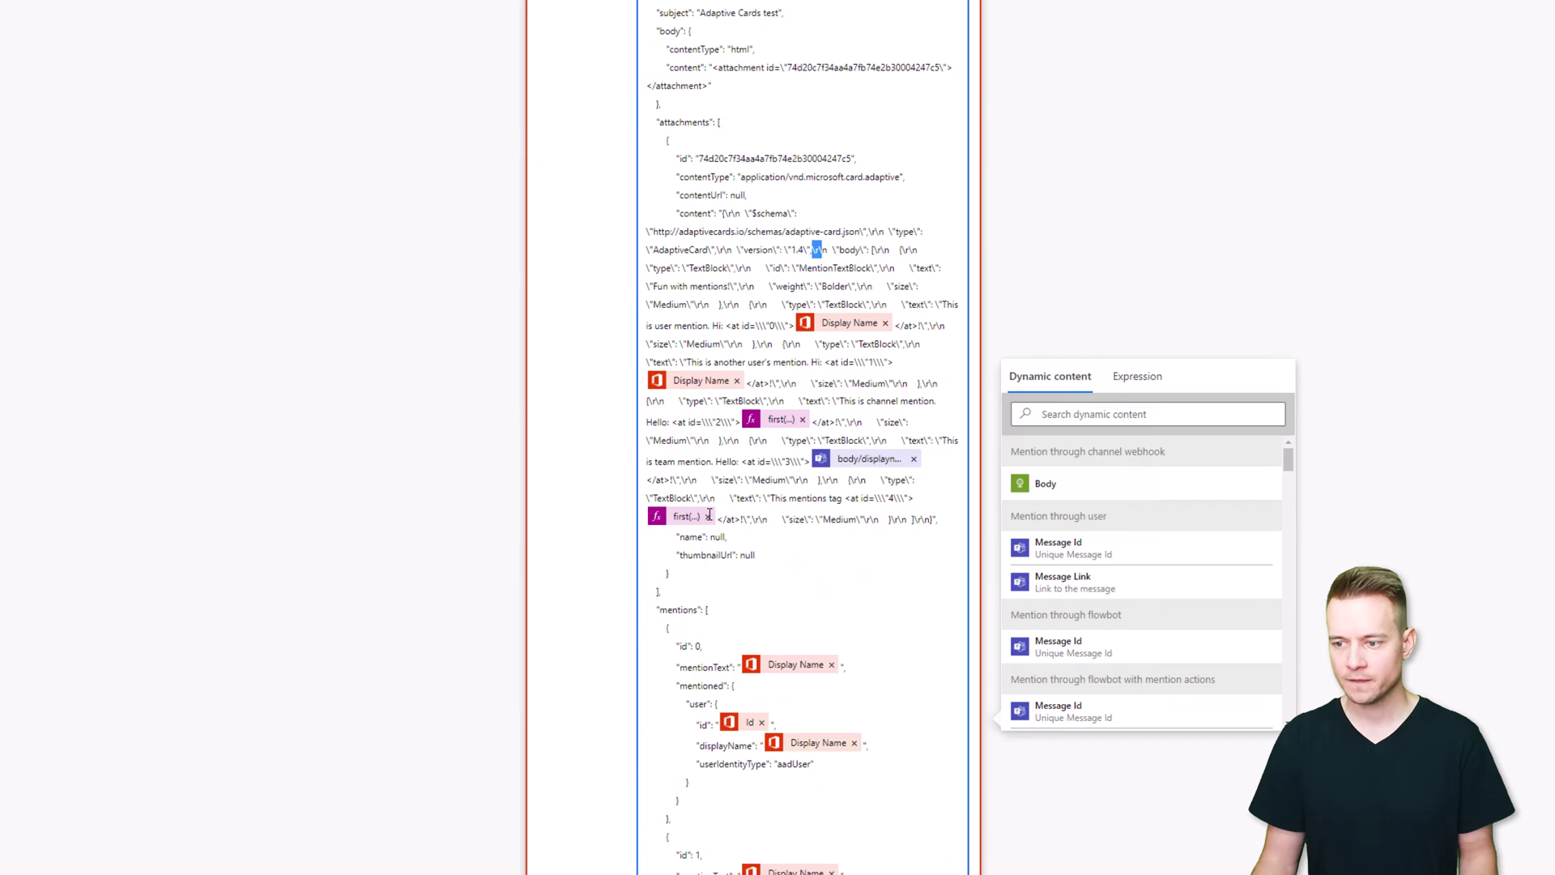
left_click(712, 67)
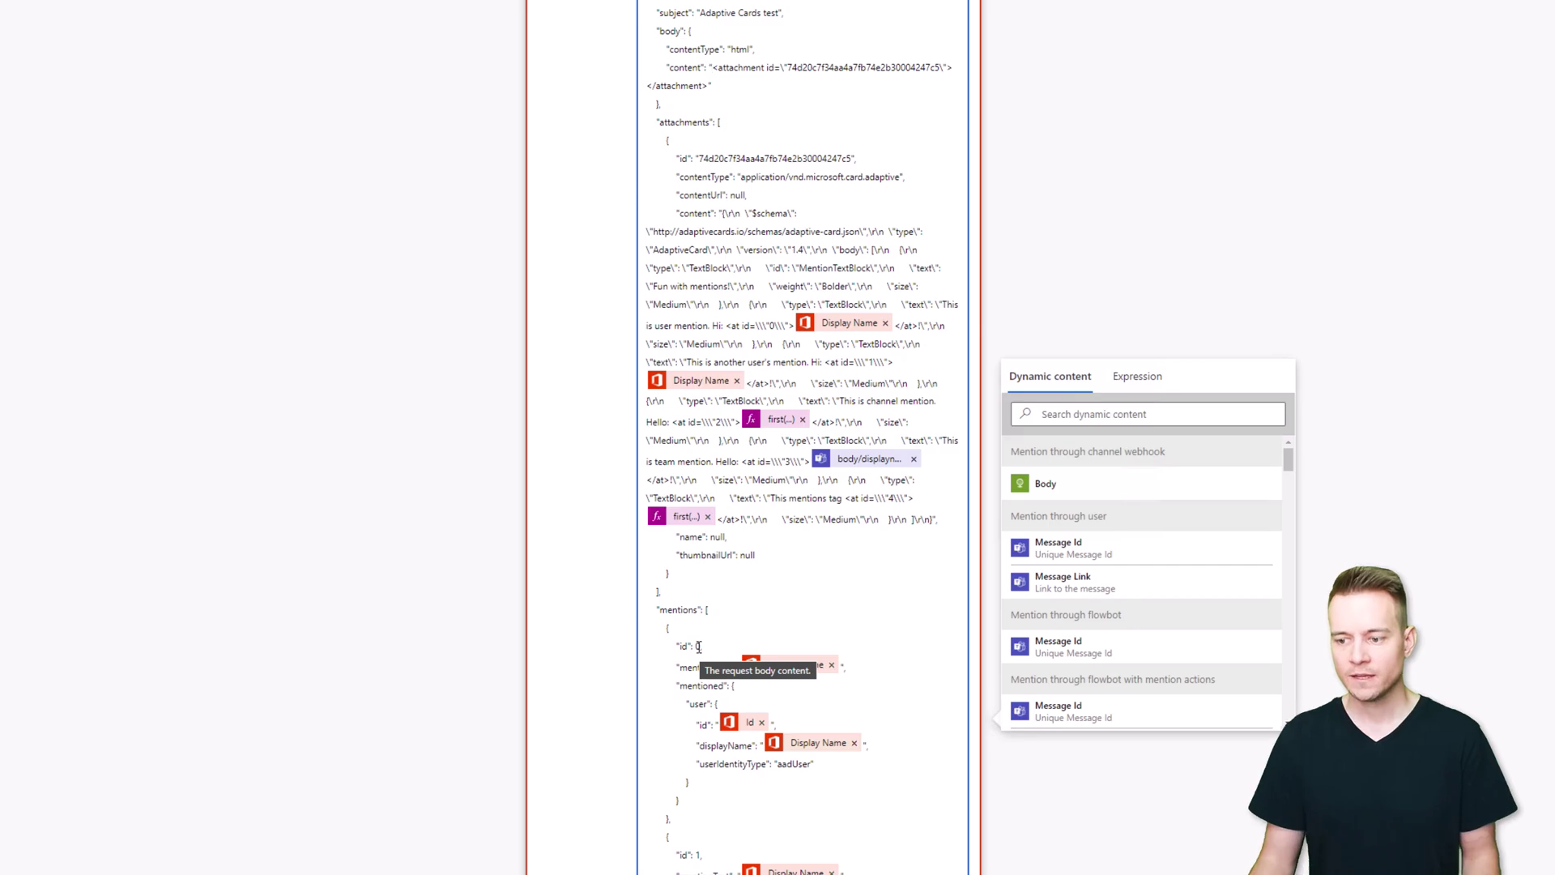
scroll(698, 646, "down", 5)
scroll(693, 653, "down", 2)
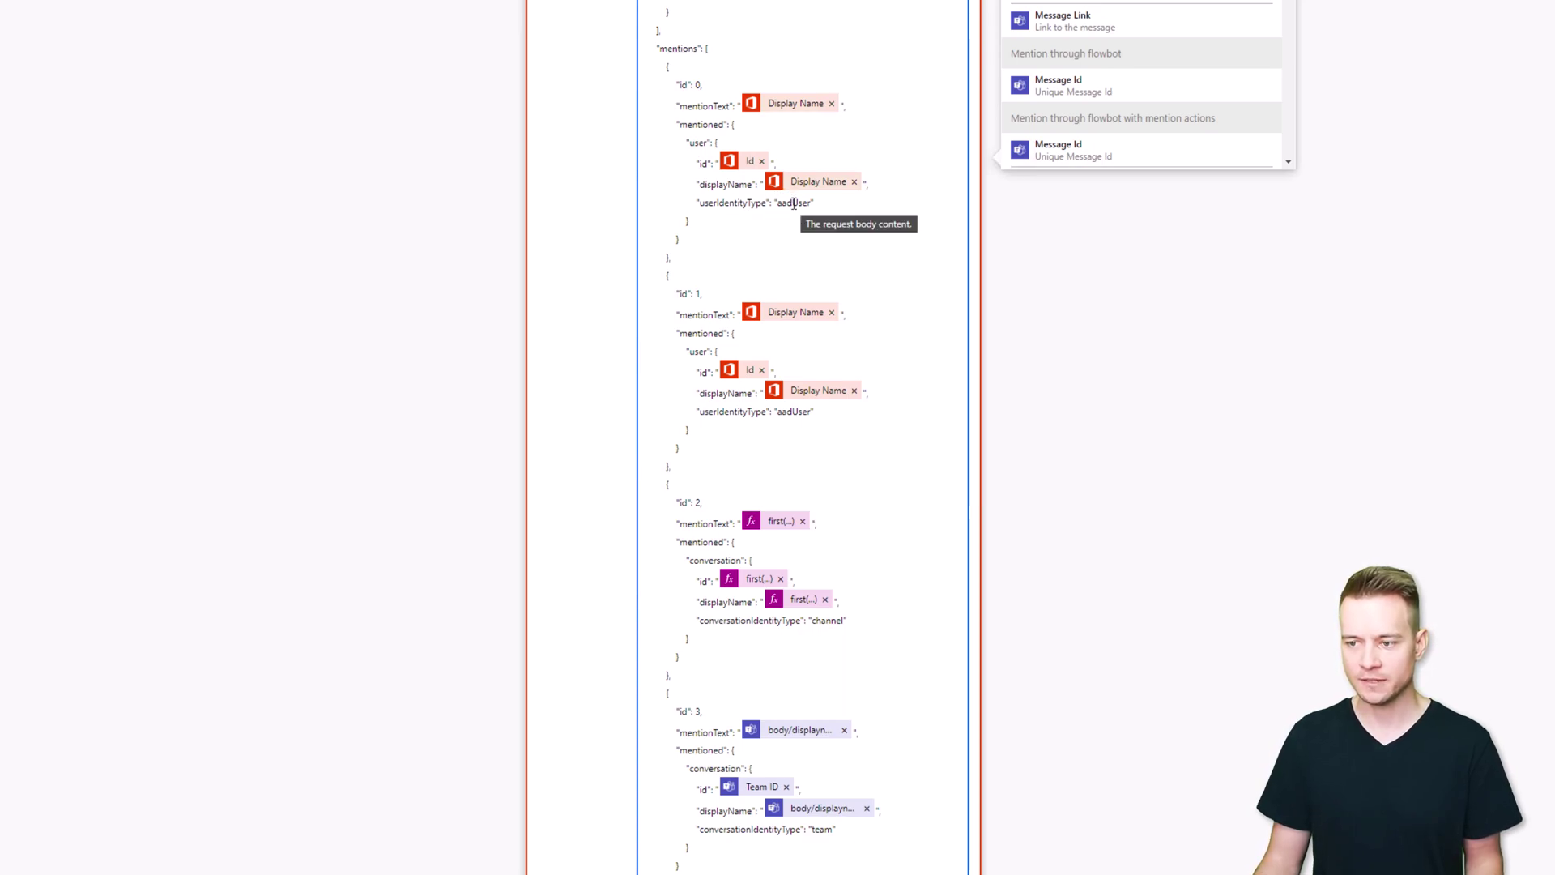
Highlight the user key in the first mention, plus the conversation and conversationIdentityType keys in the channel mention with id 2
double_click(701, 144)
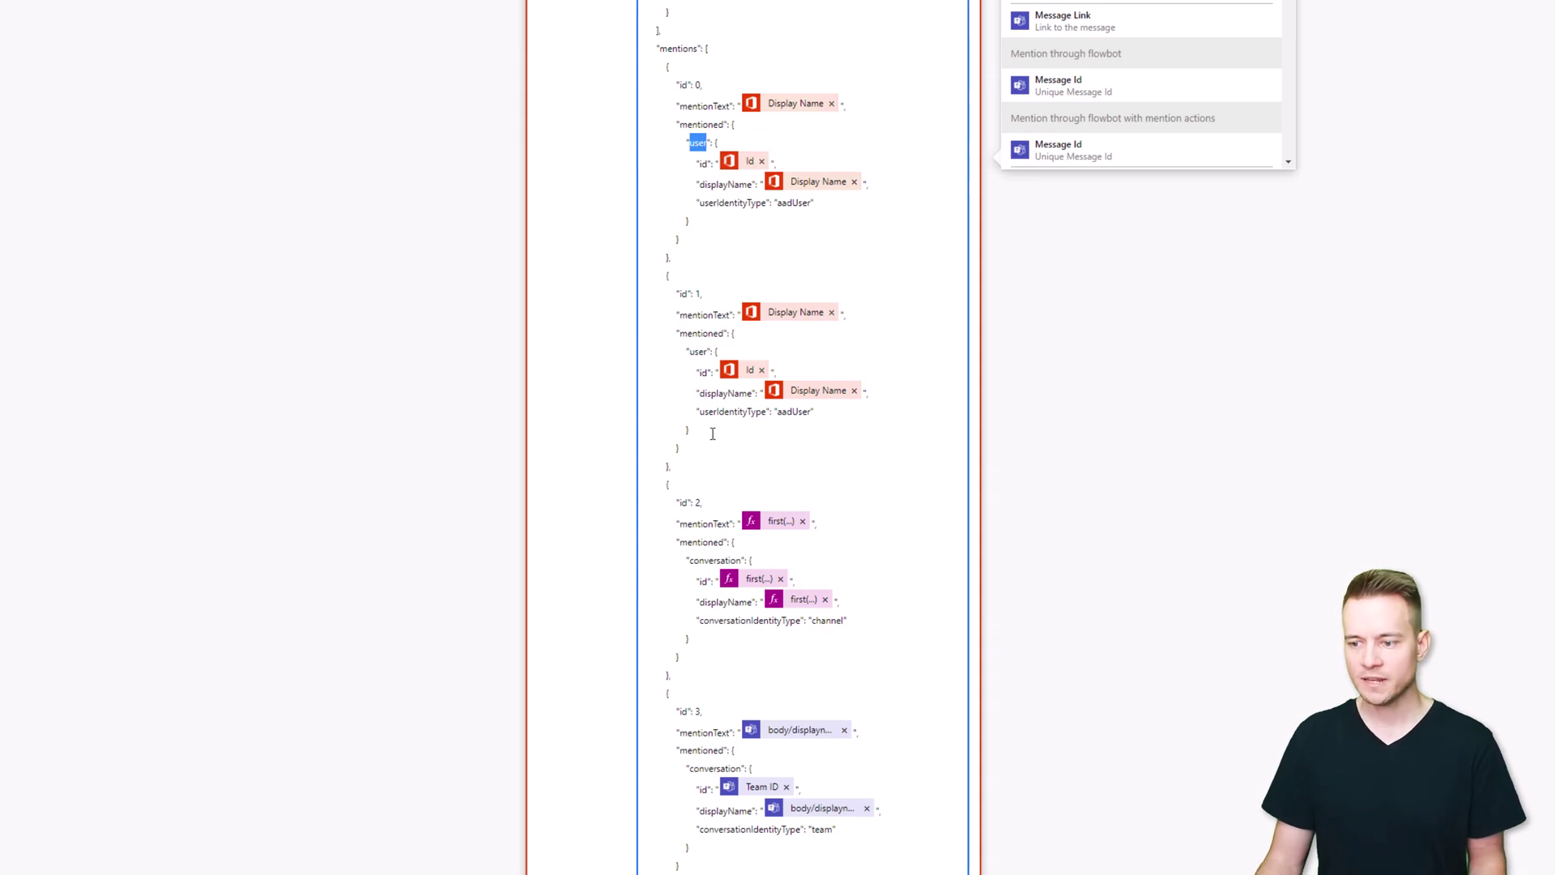
scroll(713, 434, "down", 2)
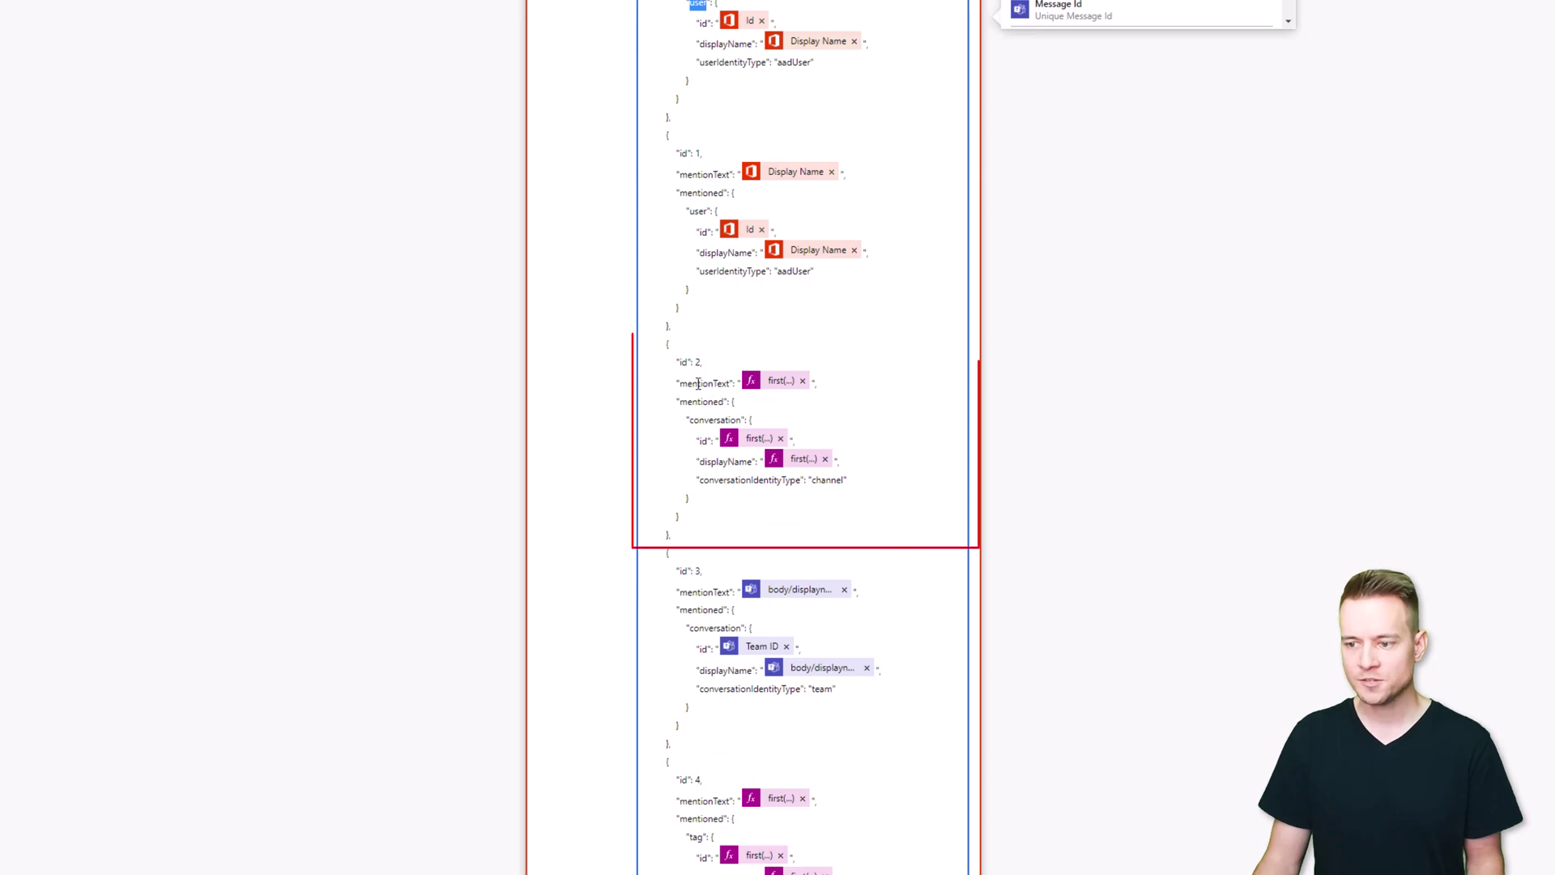
double_click(711, 422)
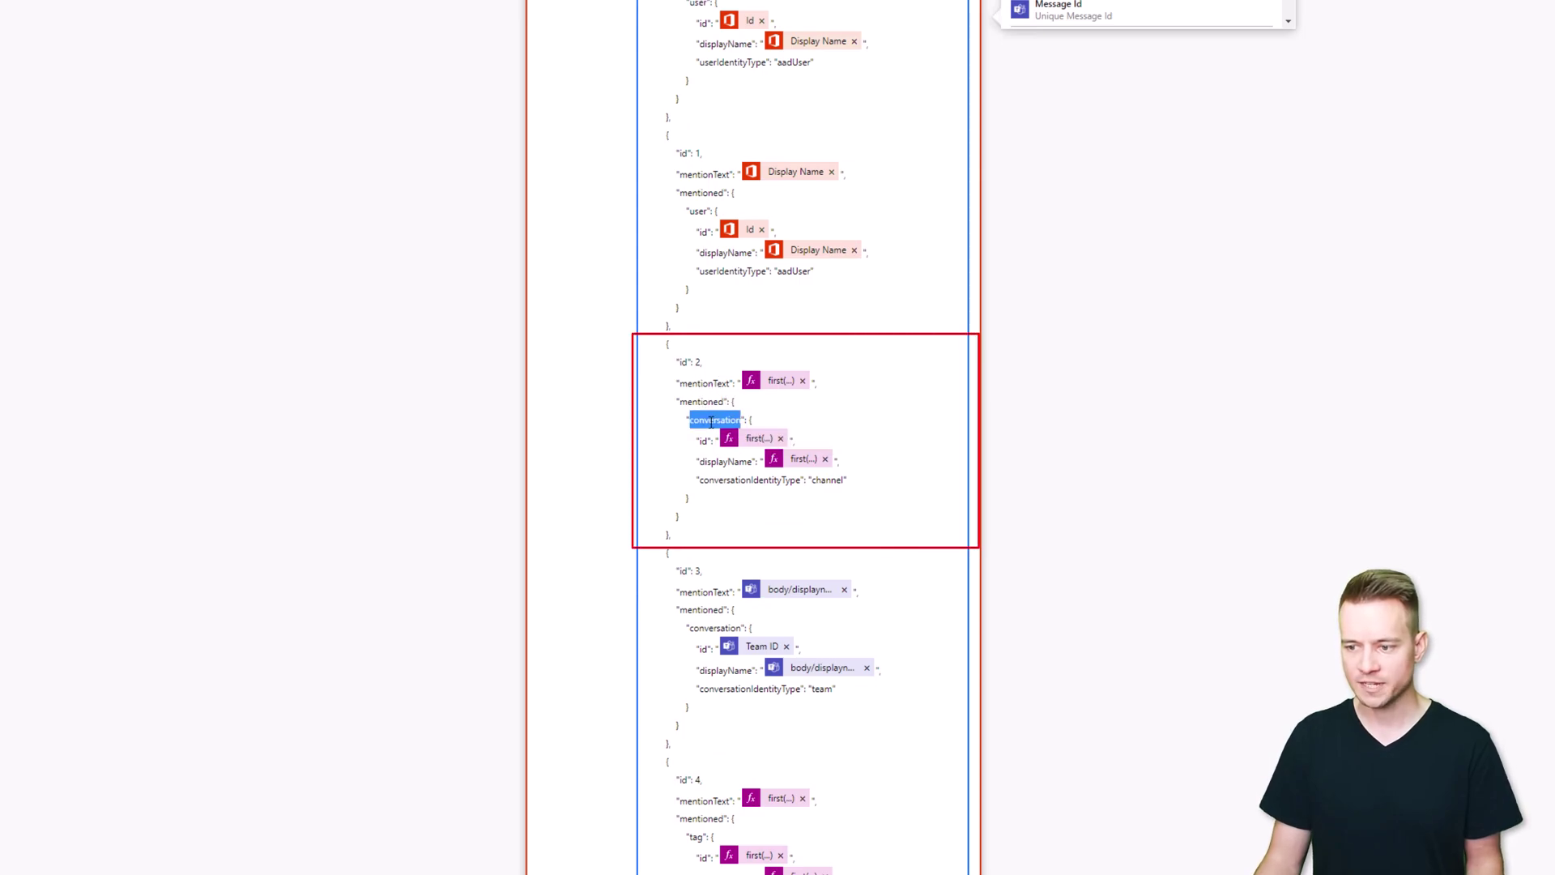
double_click(739, 483)
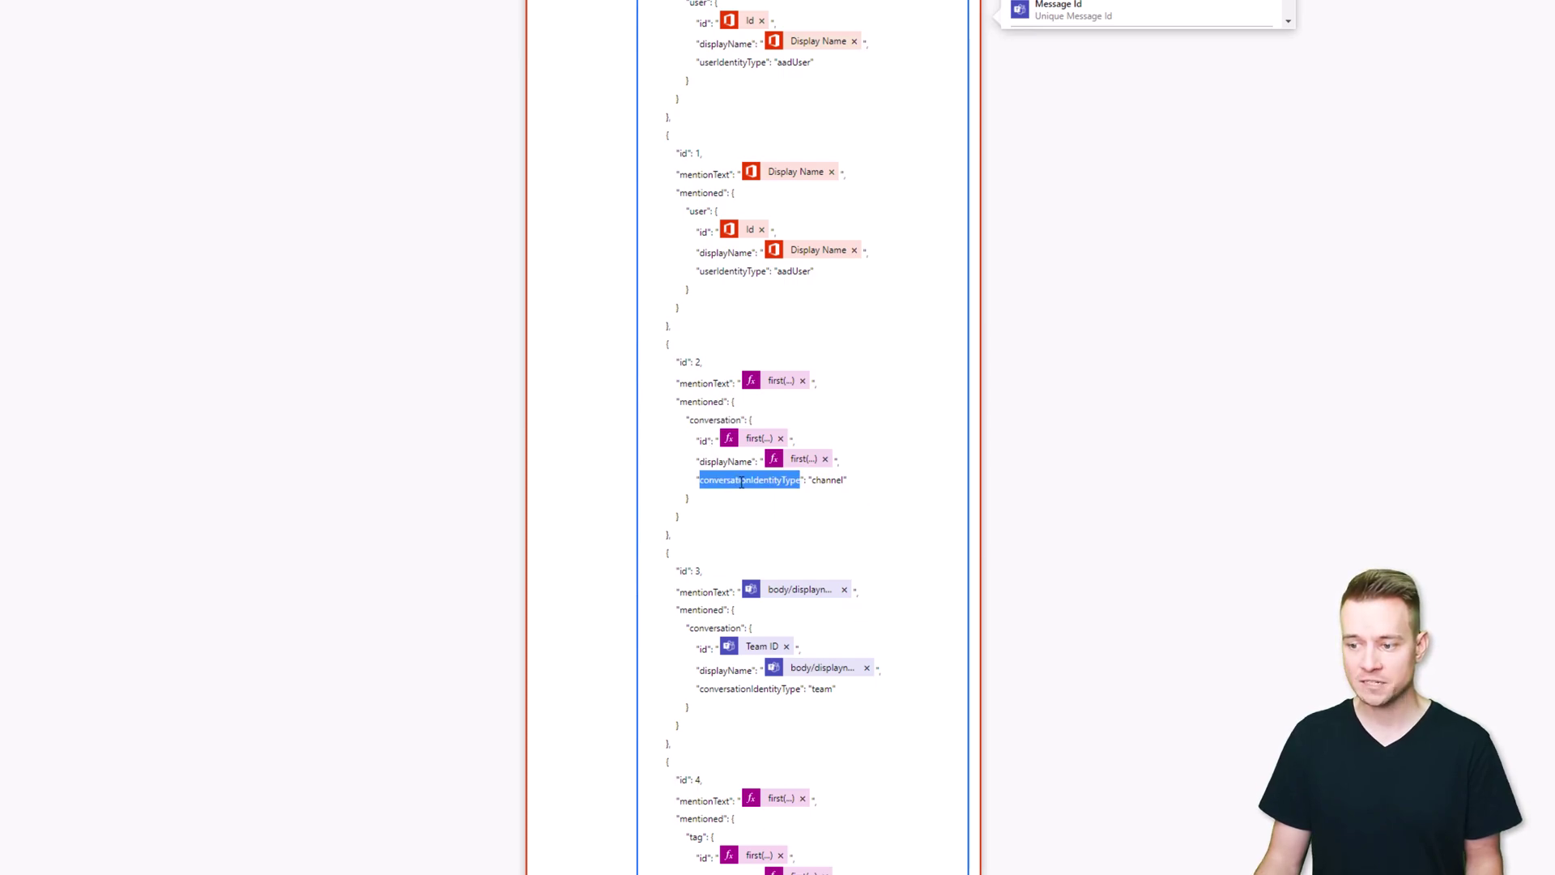
scroll(823, 476, "down", 2)
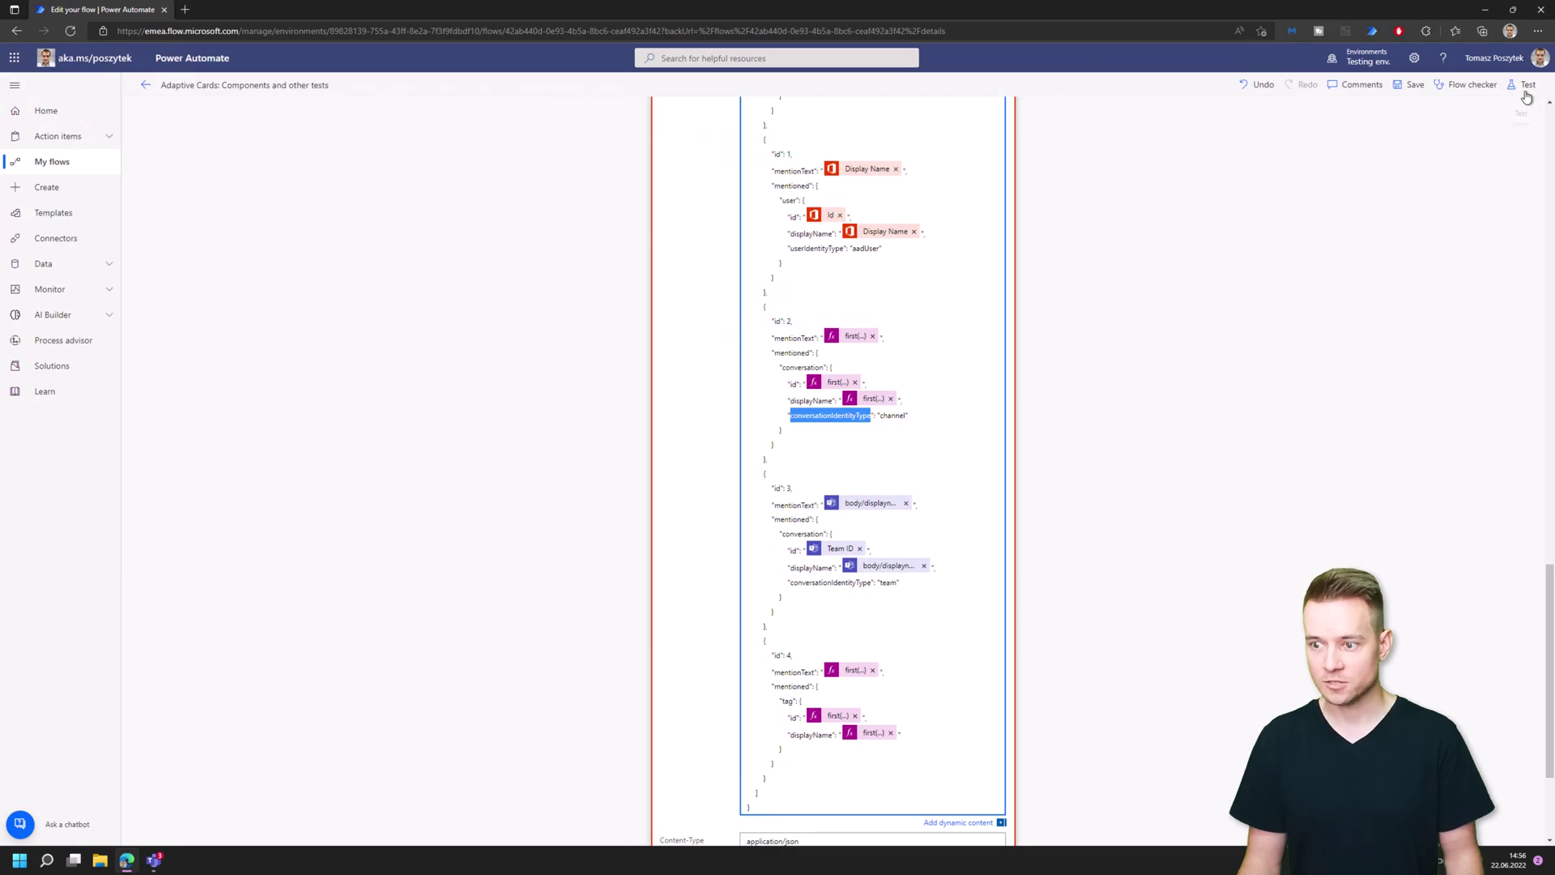
Test the flow automatically with the most recently used trigger and review the run through its last actions
scroll(1267, 332, "up", 3)
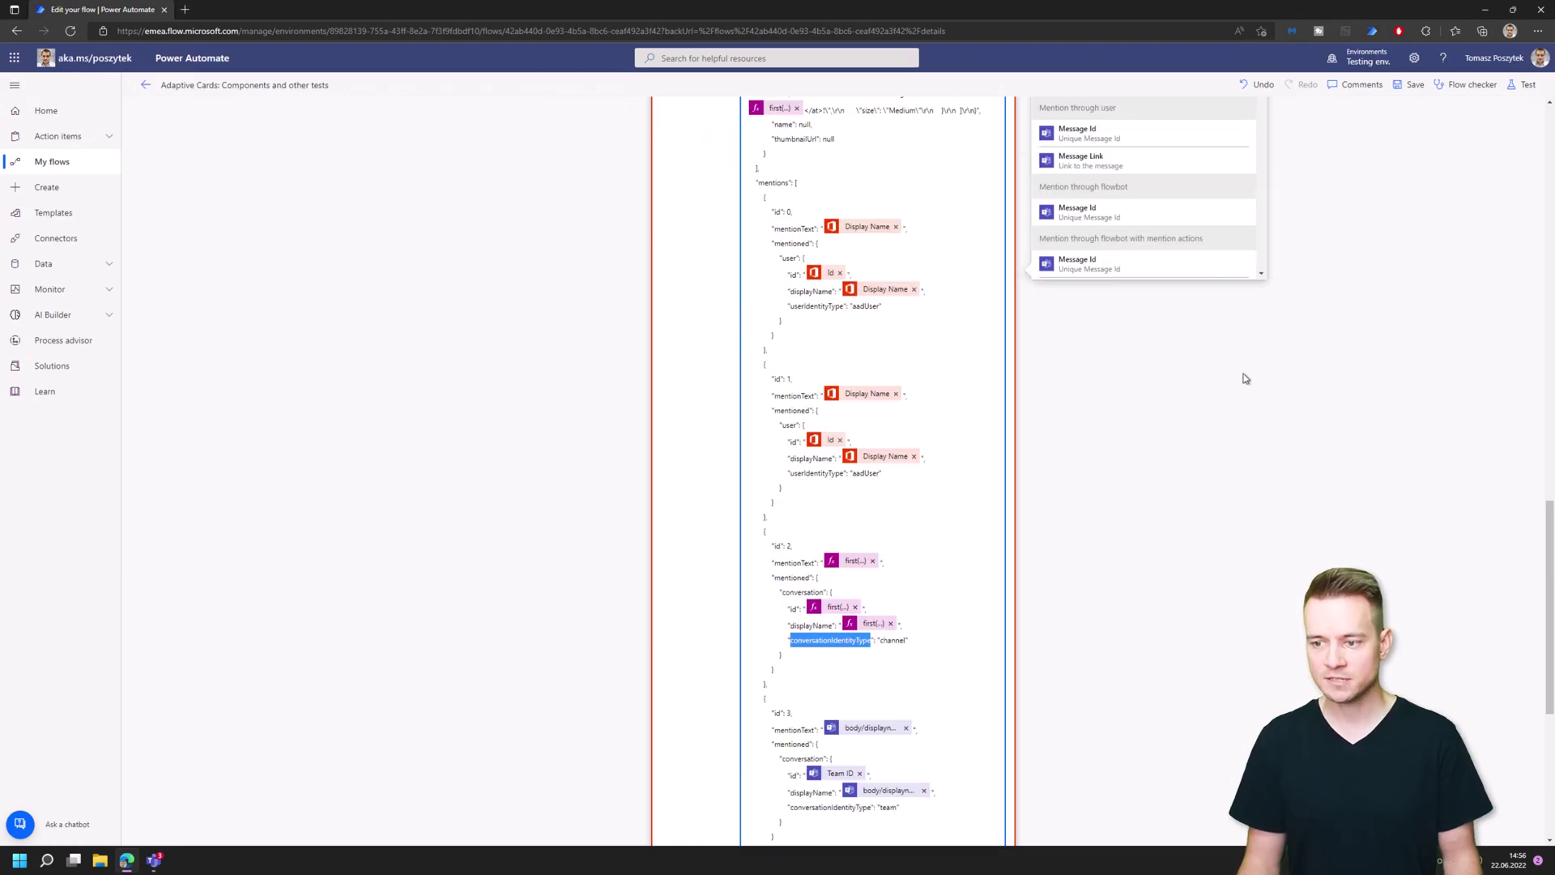
scroll(1246, 378, "up", 3)
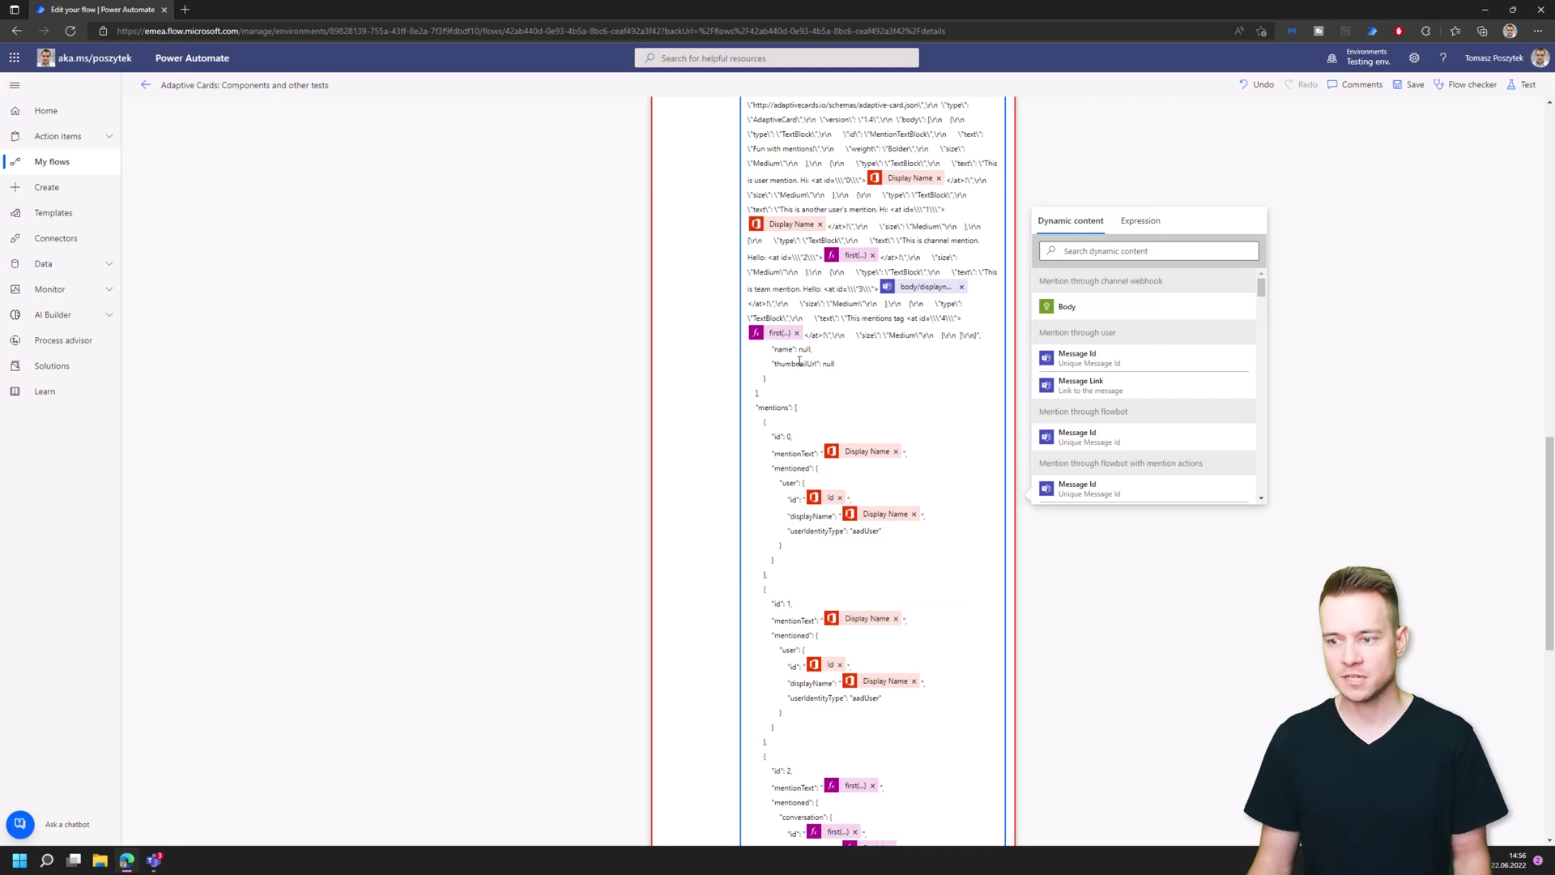
scroll(855, 367, "up", 1)
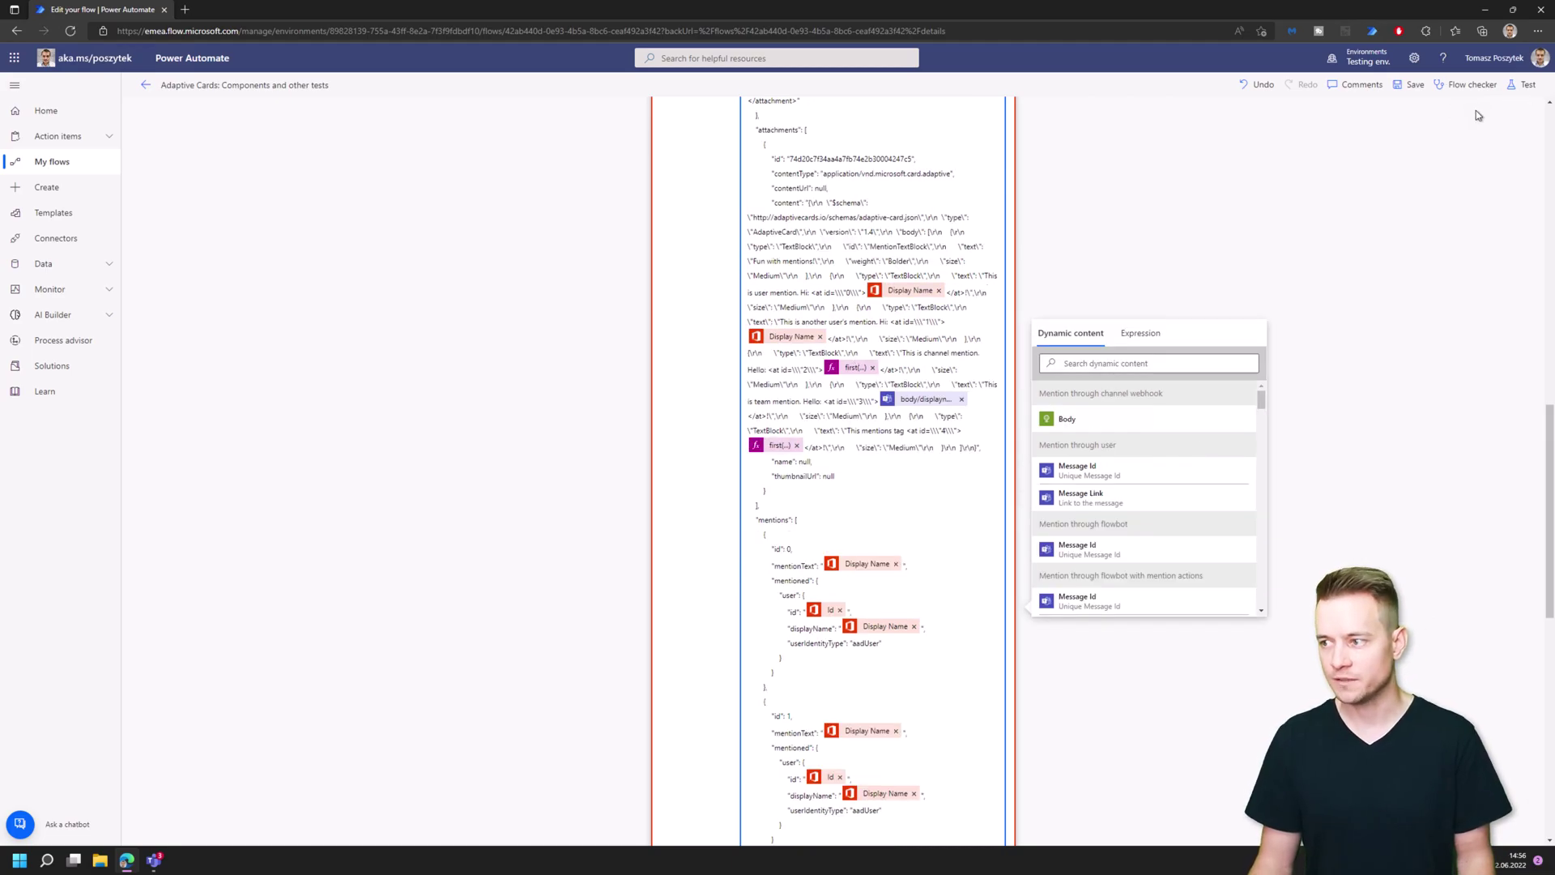
left_click(1526, 86)
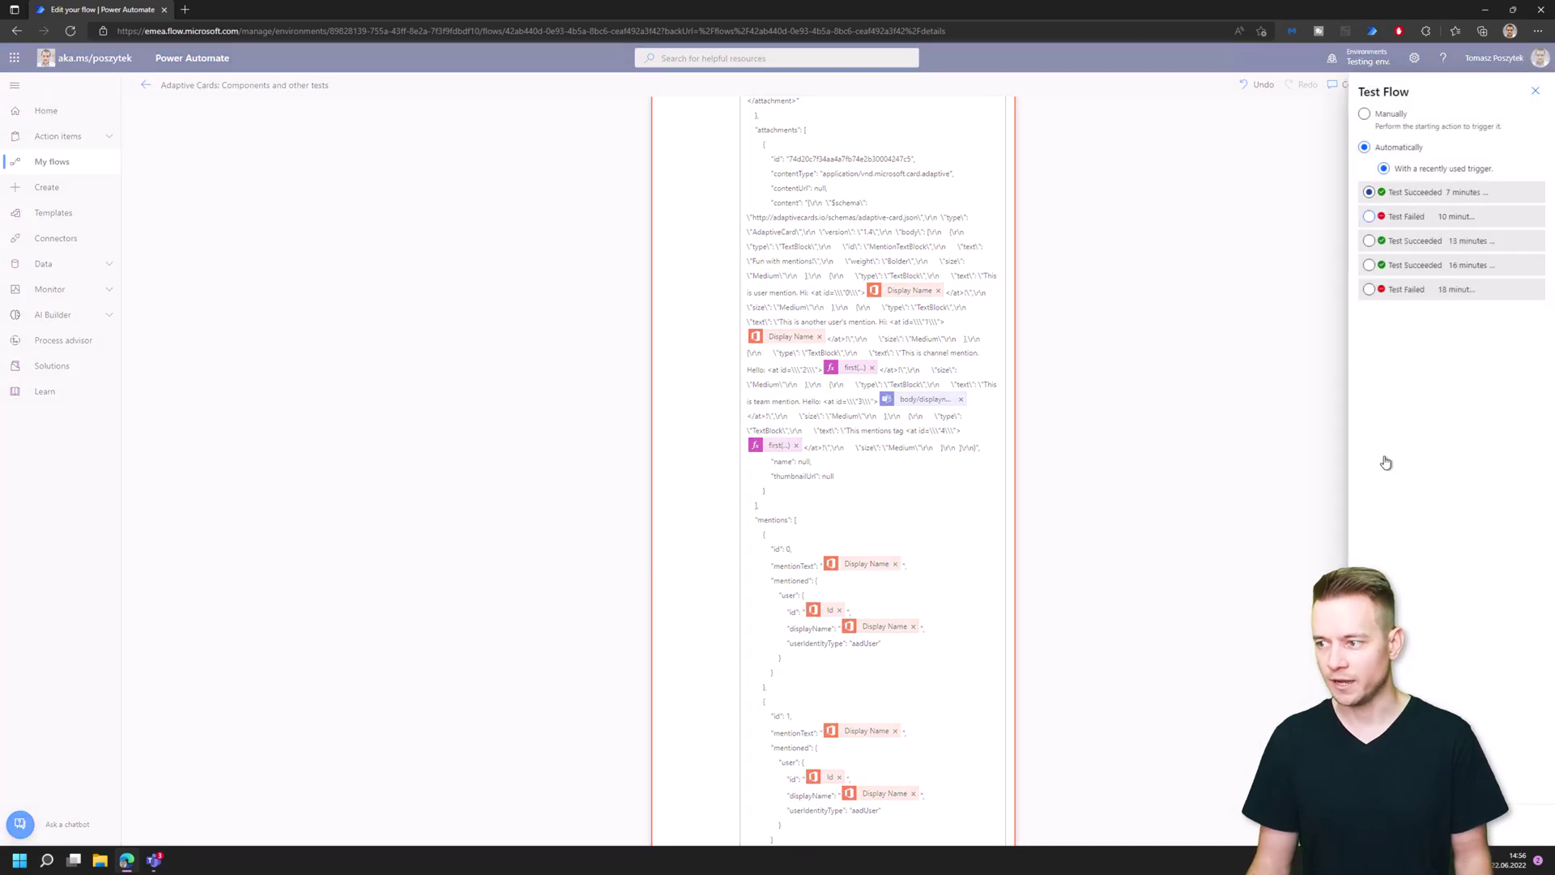
left_click(1389, 825)
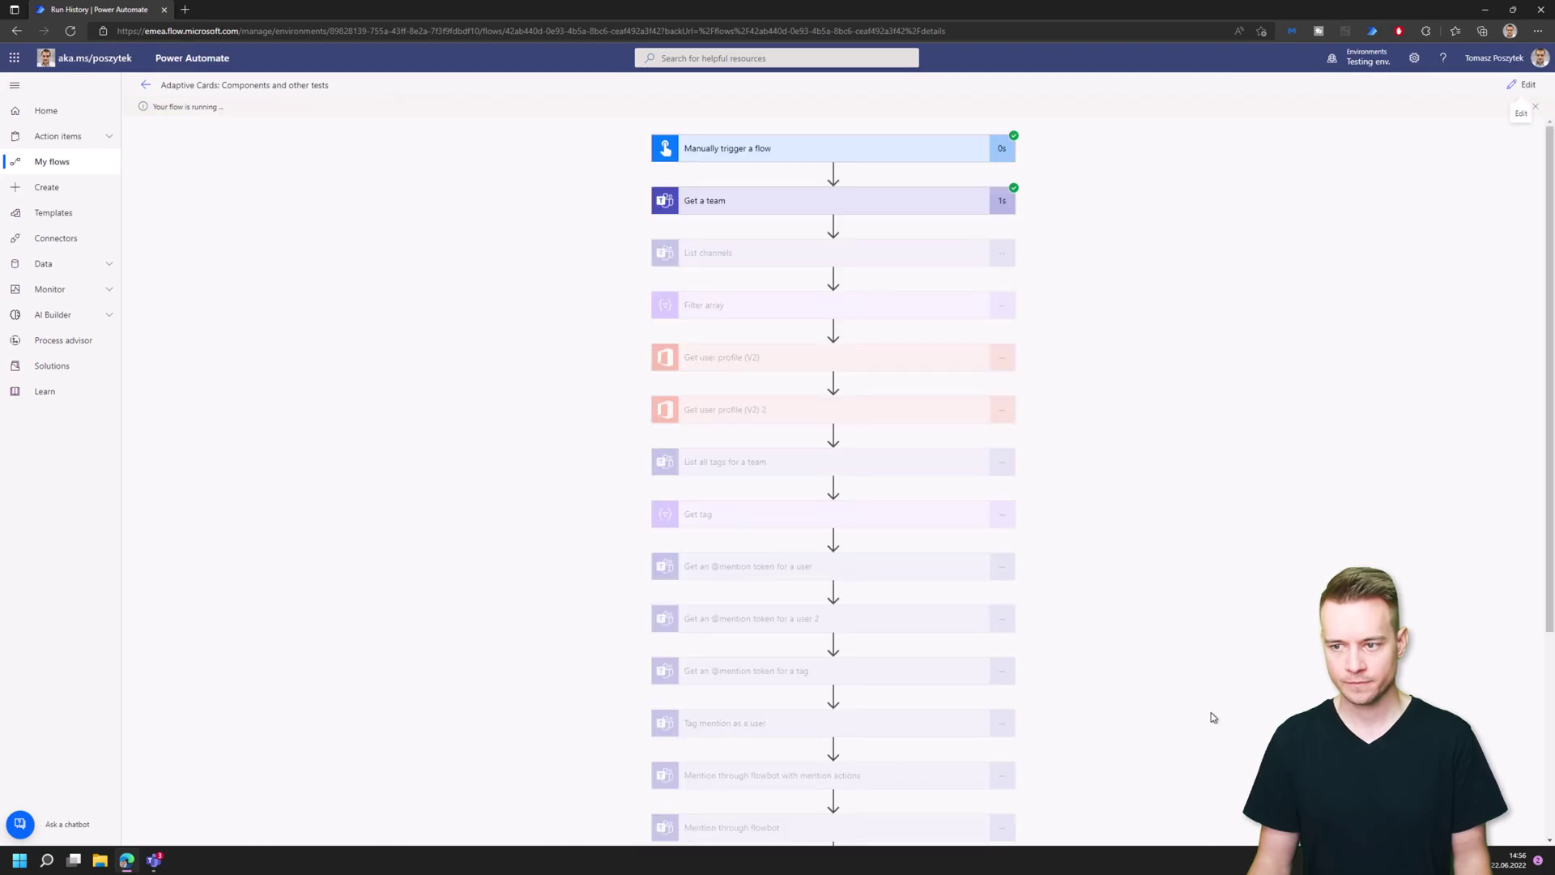
scroll(1138, 615, "down", 4)
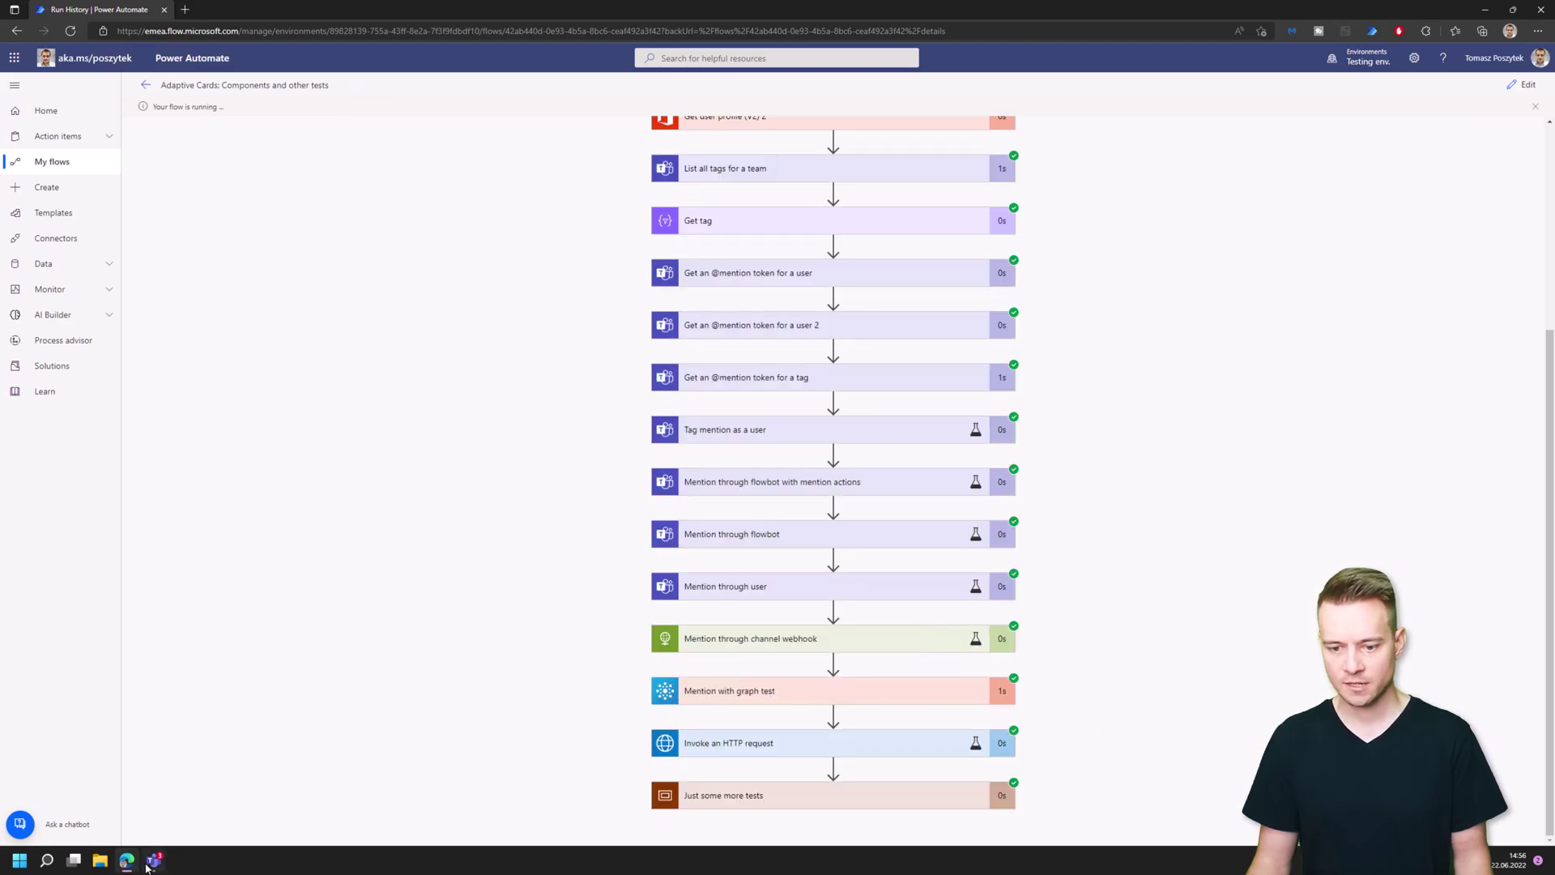
Switch to Teams and inspect the user, channel, team and tag mentions in the newly posted Adaptive Cards test message
left_click(155, 862)
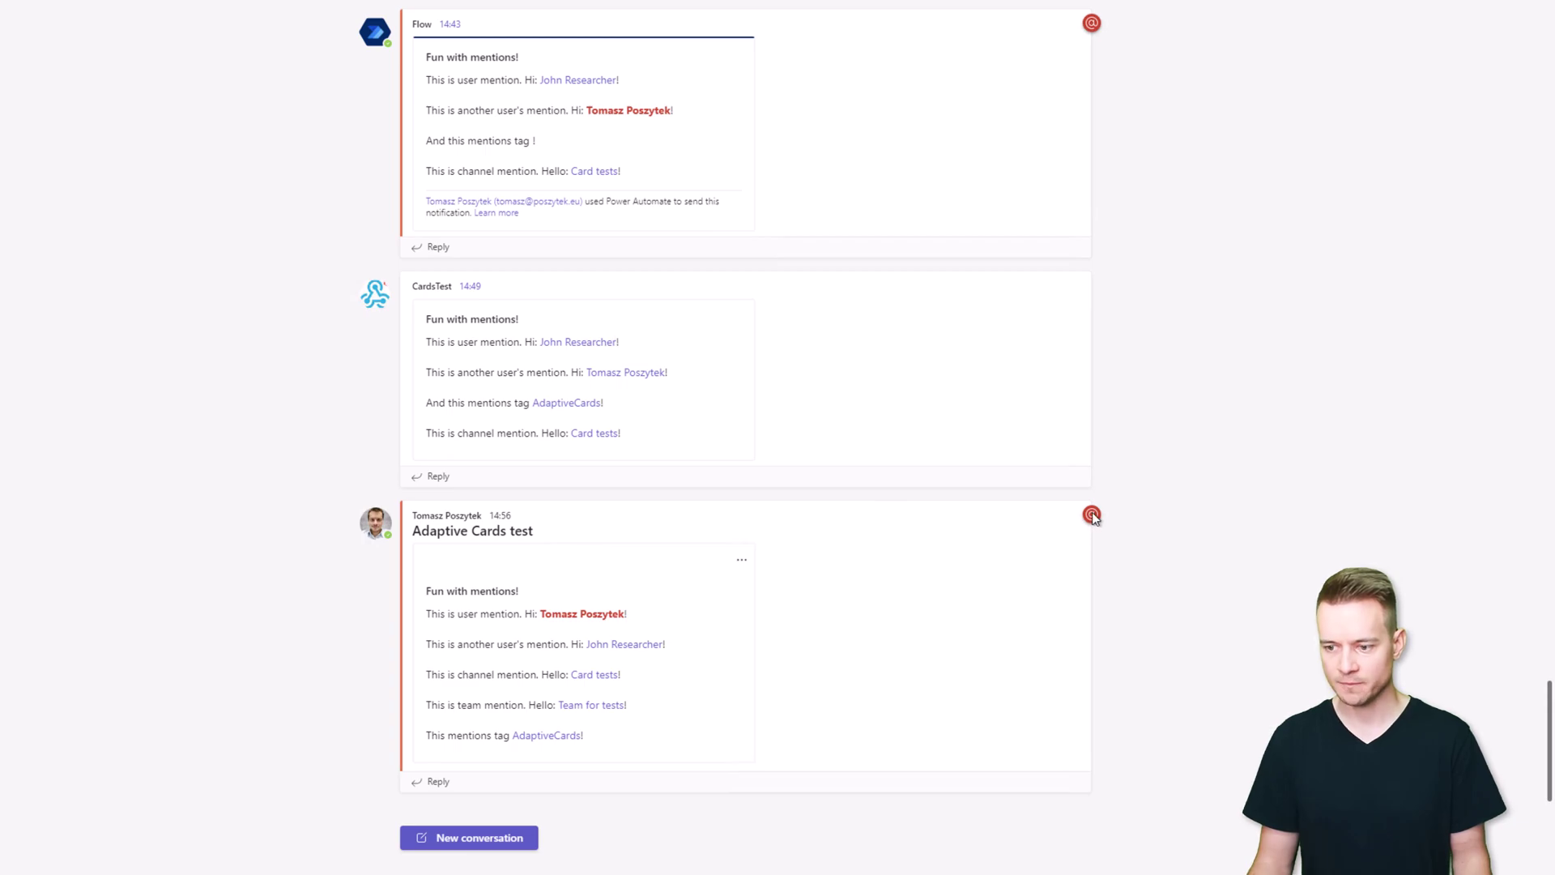
left_click(600, 617)
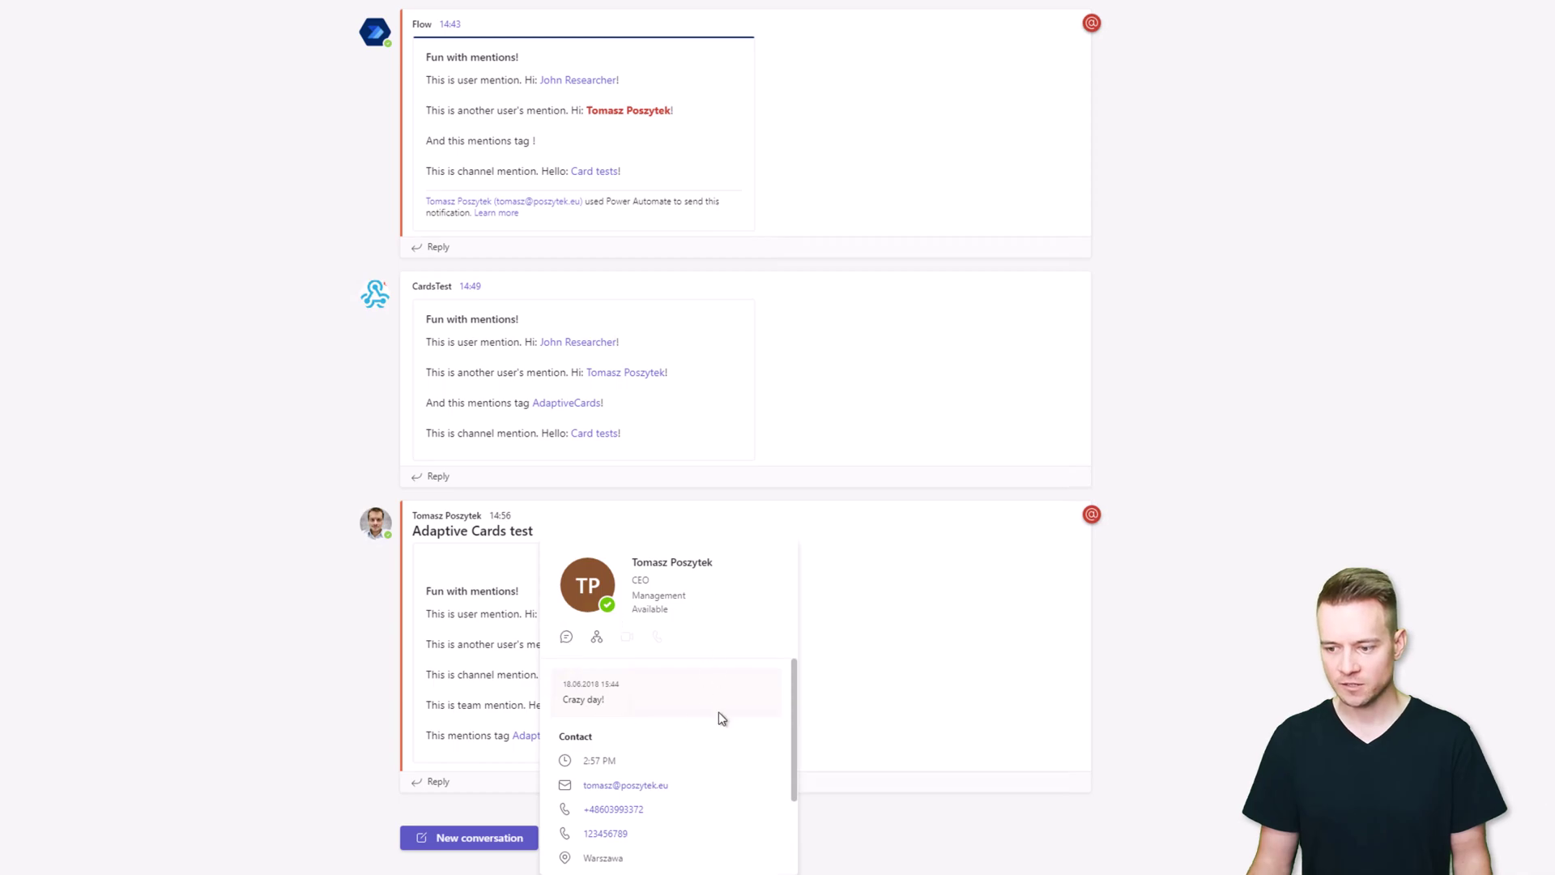
left_click(939, 686)
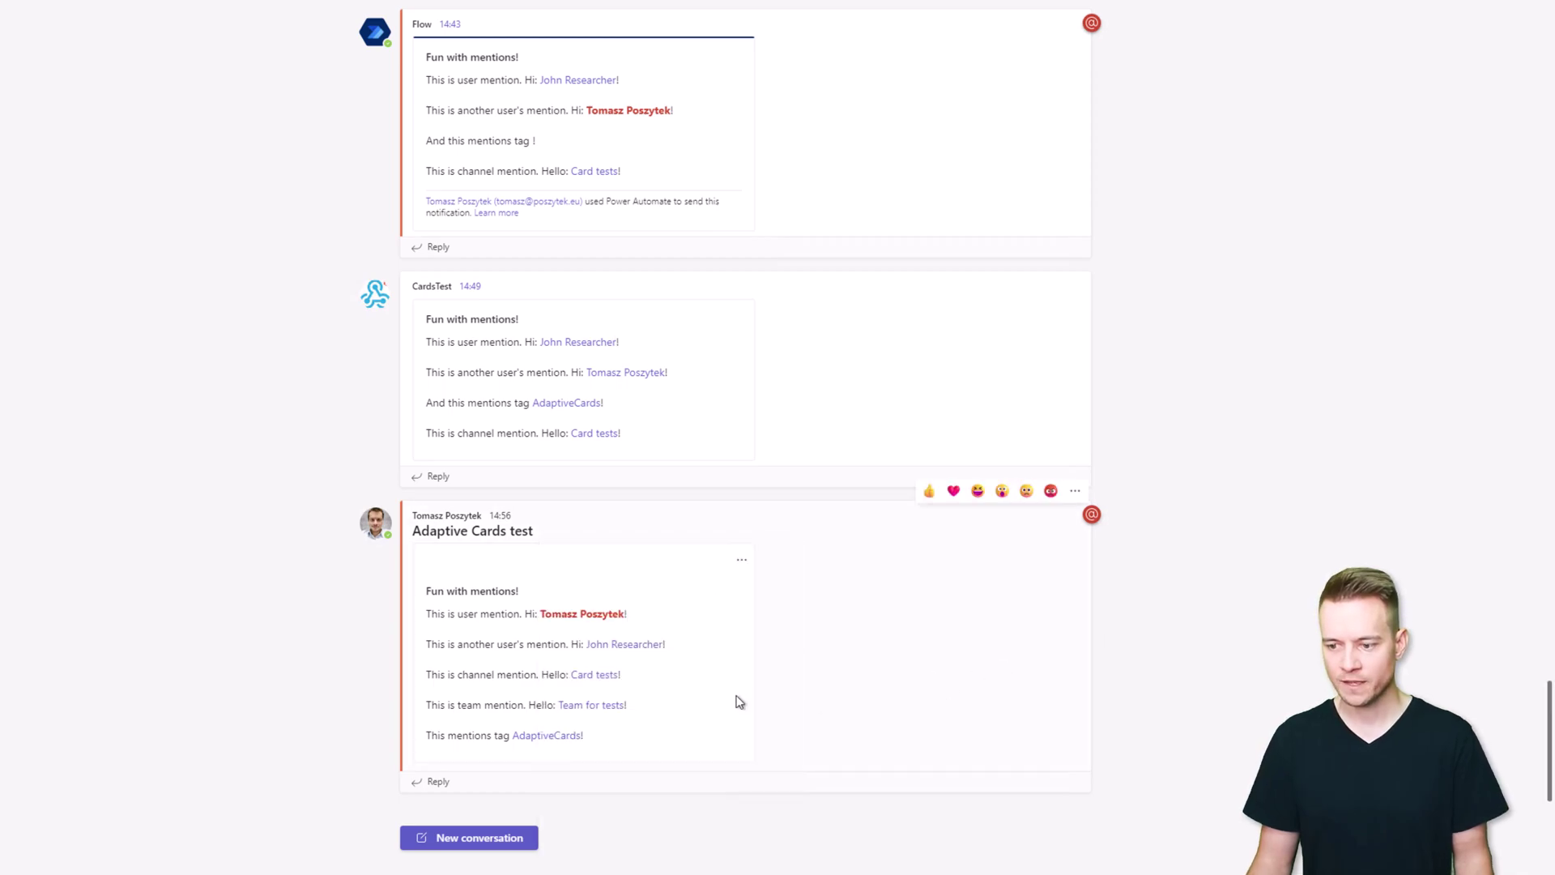
mouse_move(601, 680)
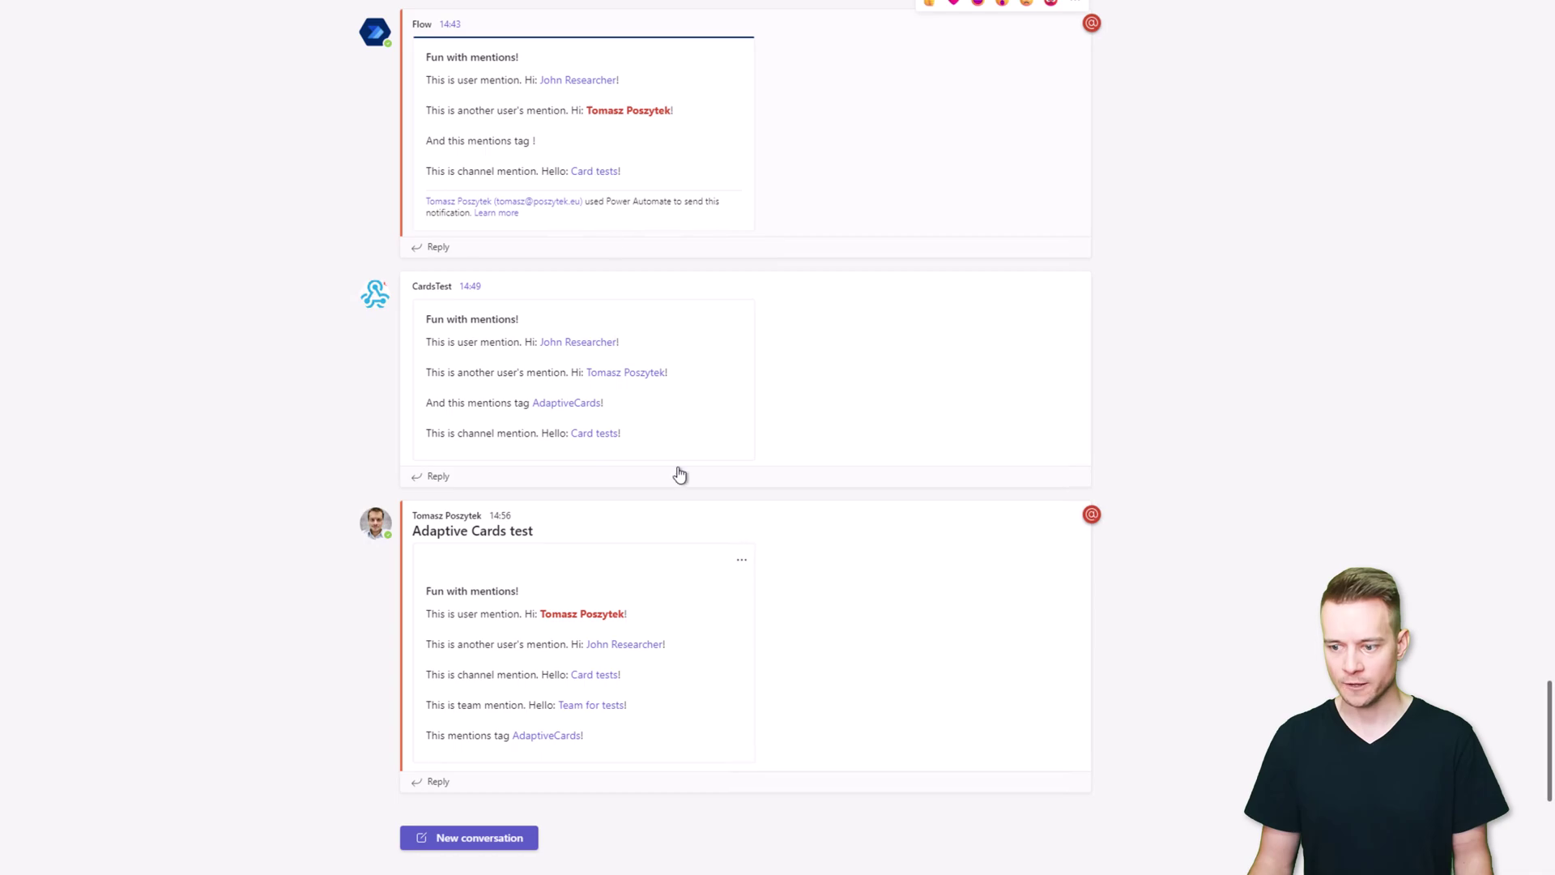
mouse_move(604, 711)
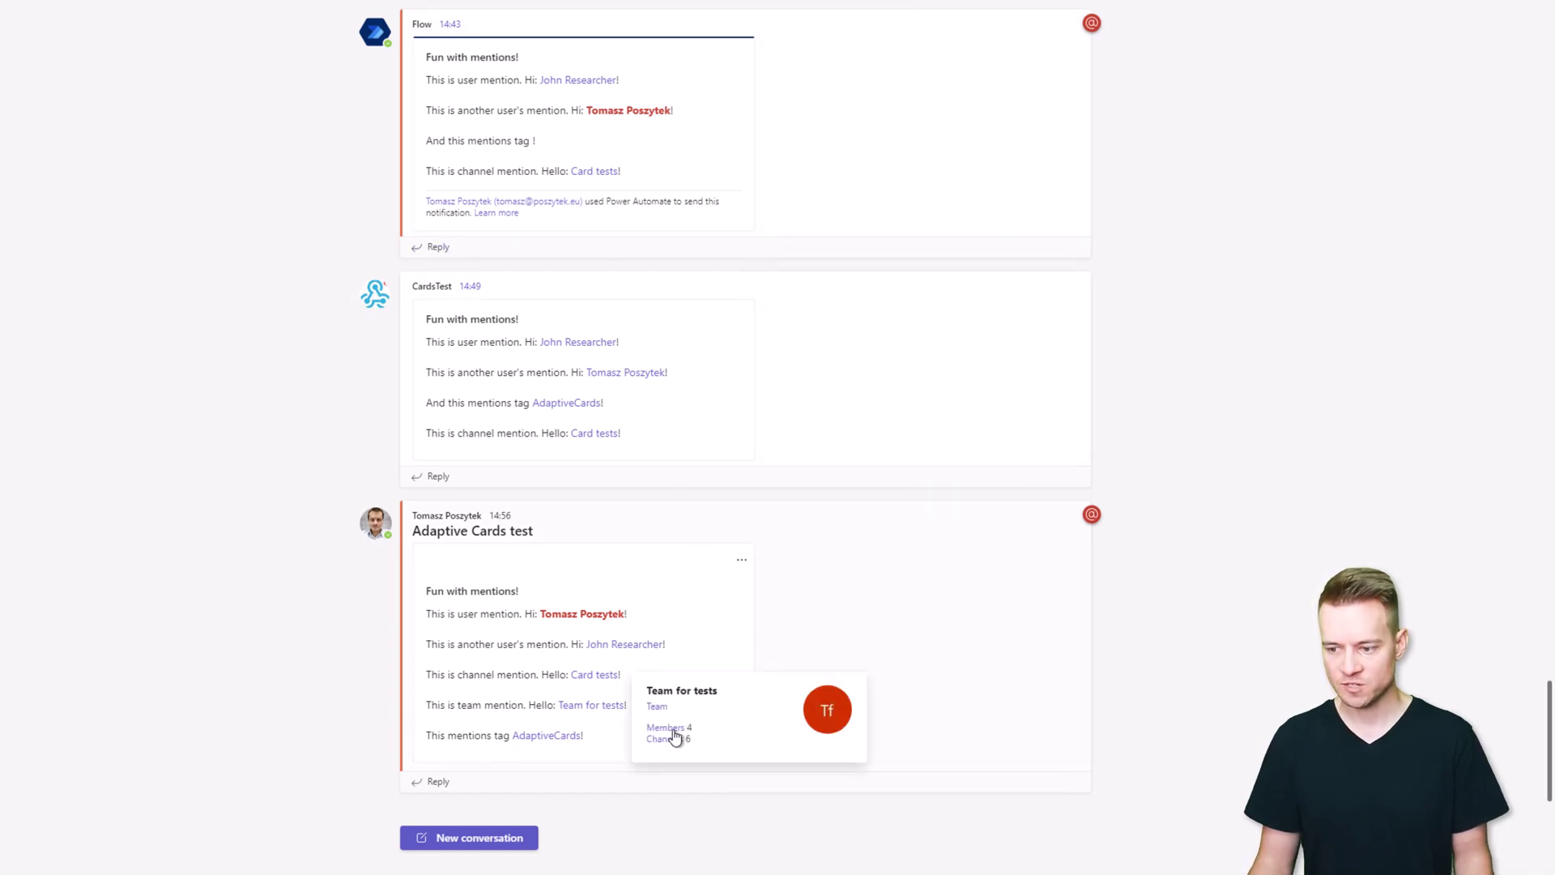
mouse_move(547, 740)
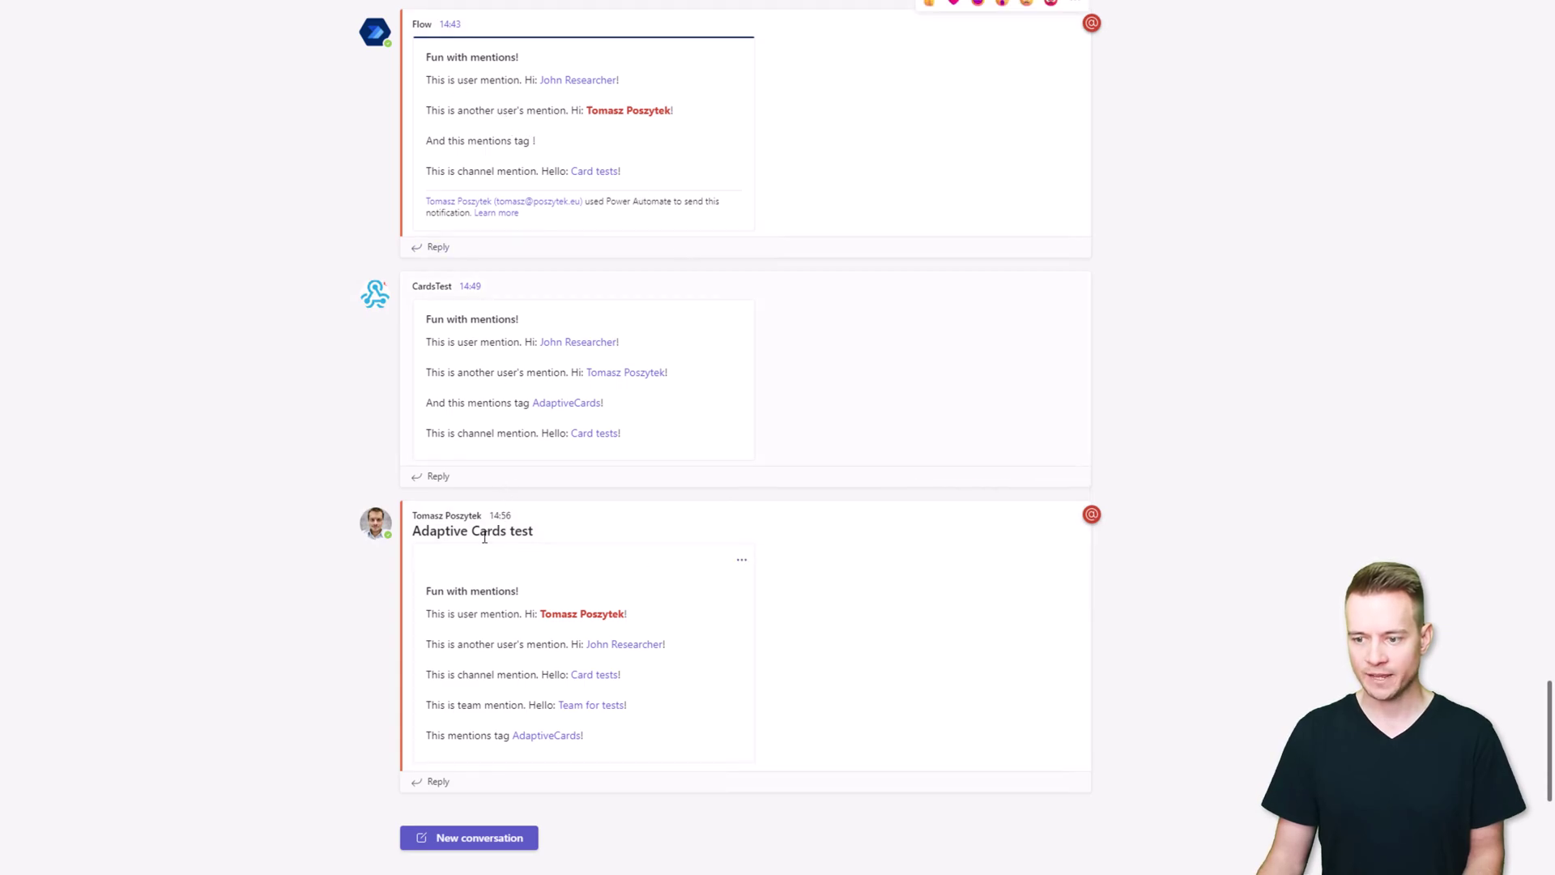
Highlight the card's Fun with mentions! heading, and view the card's additional options without choosing any
double_click(438, 591)
left_click_drag(443, 594, 481, 592)
left_click(536, 573)
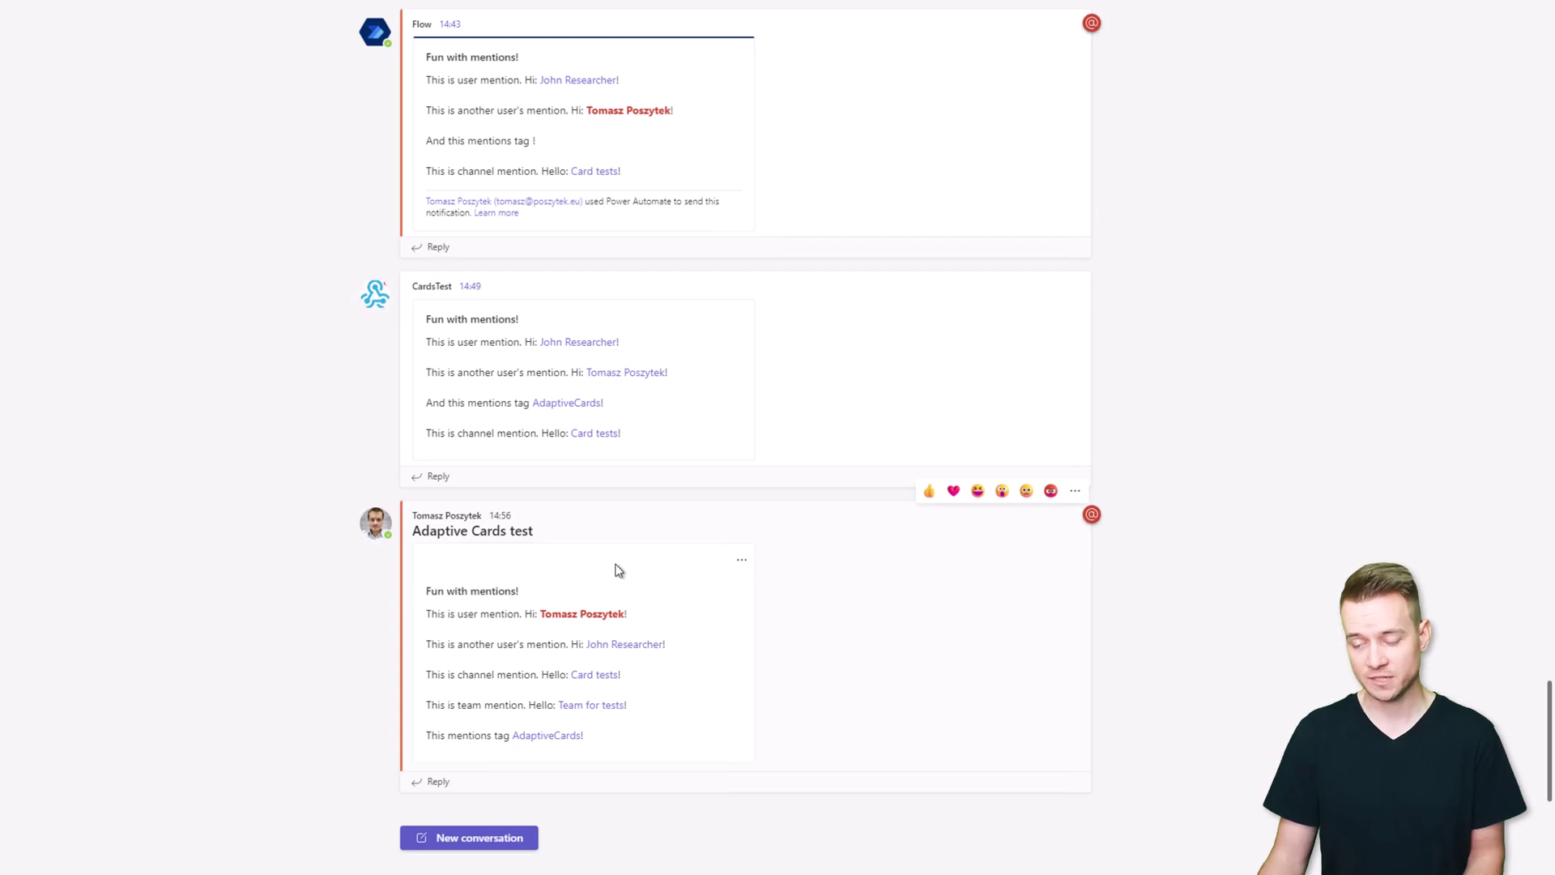
left_click(741, 563)
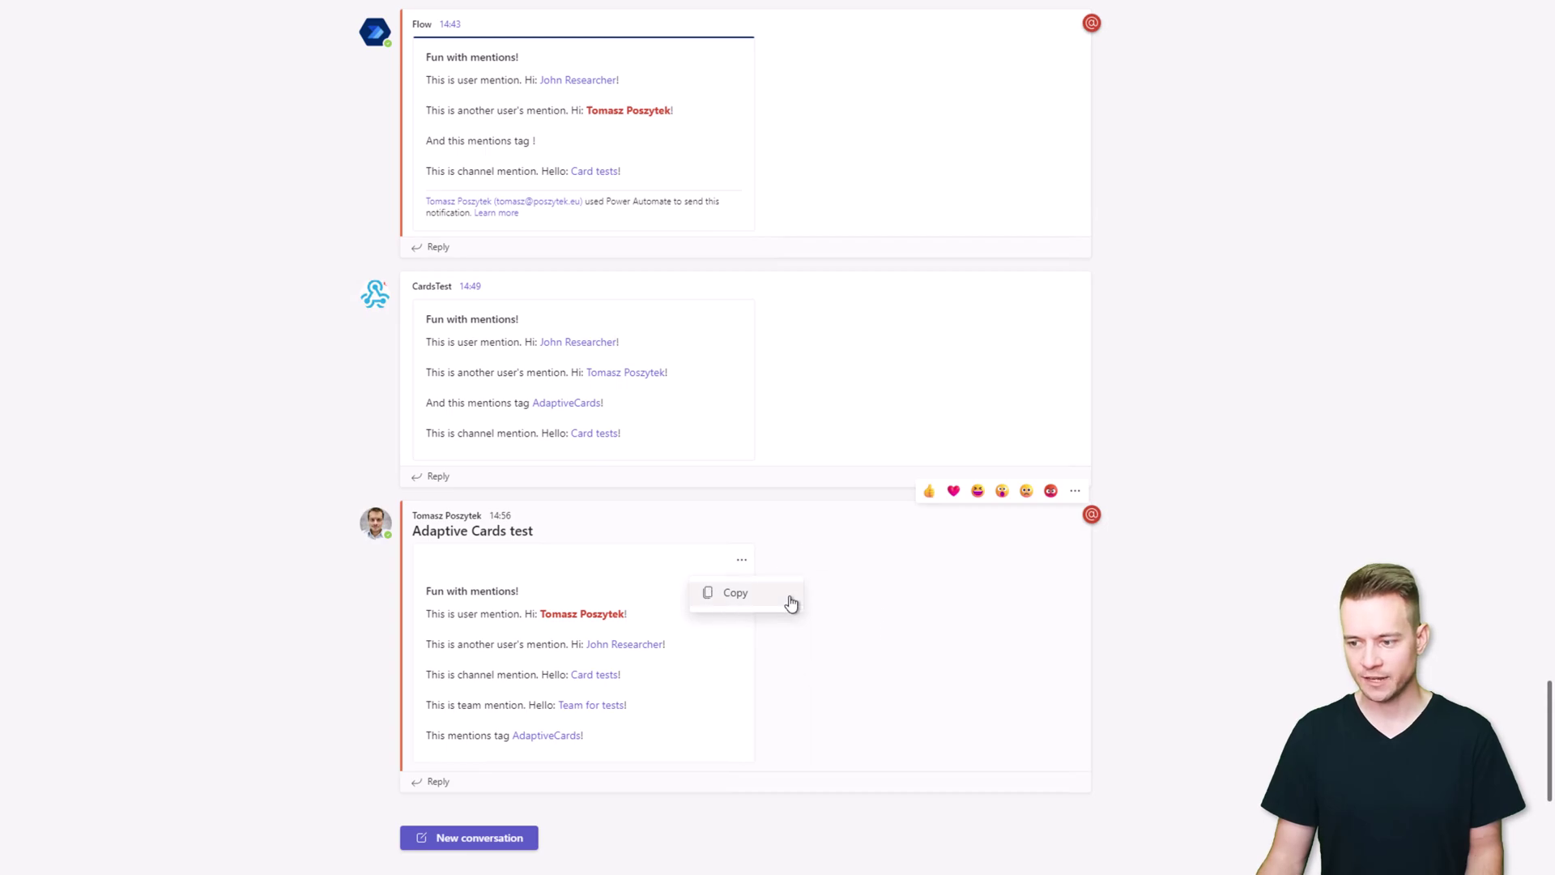
left_click(327, 619)
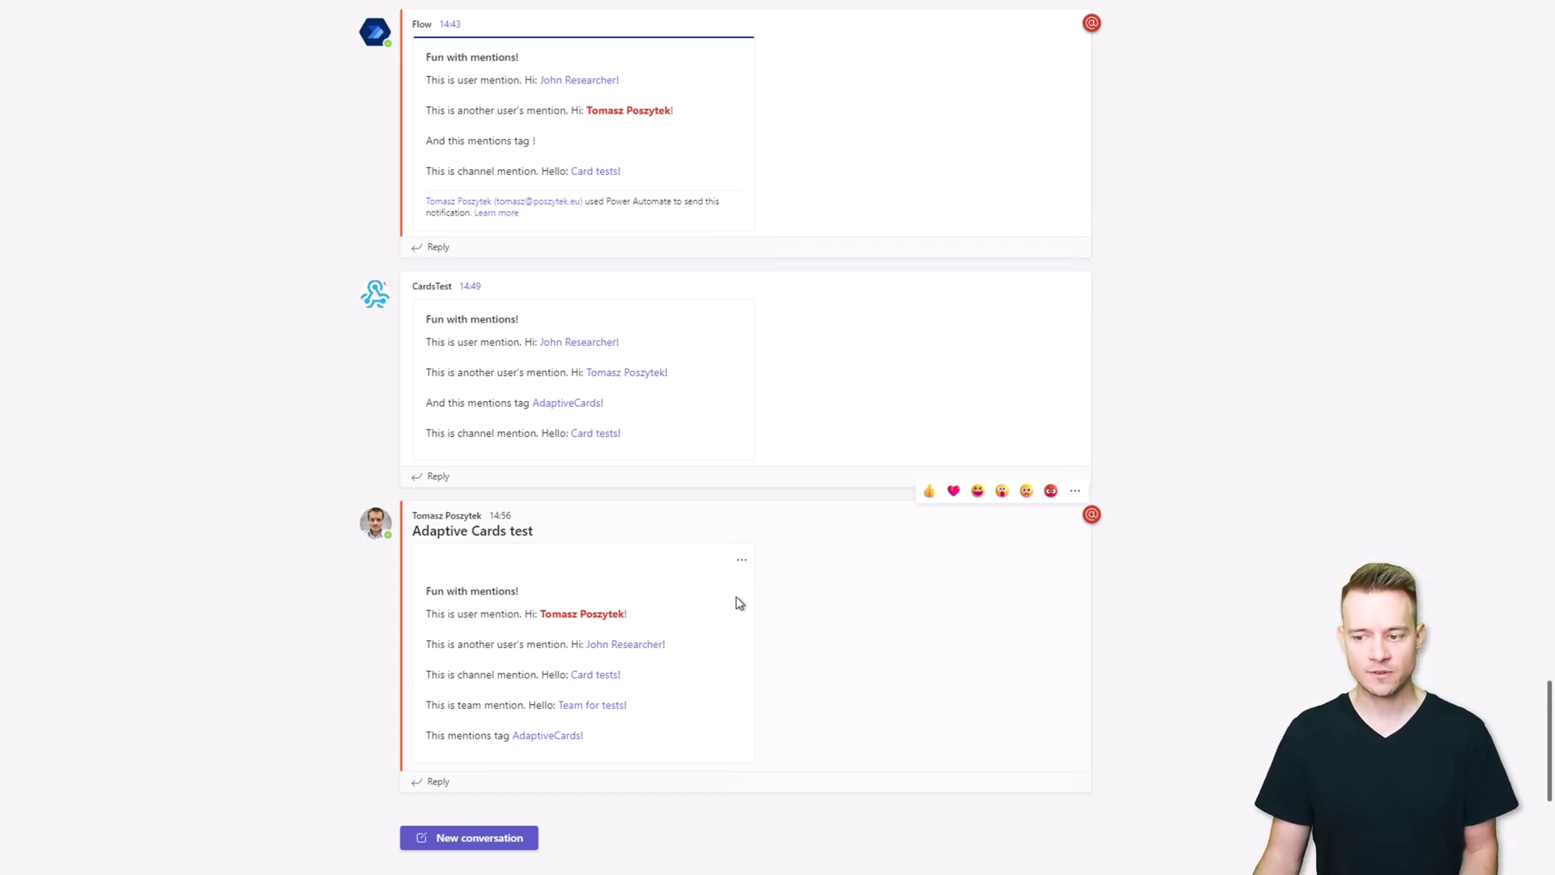
mouse_move(804, 708)
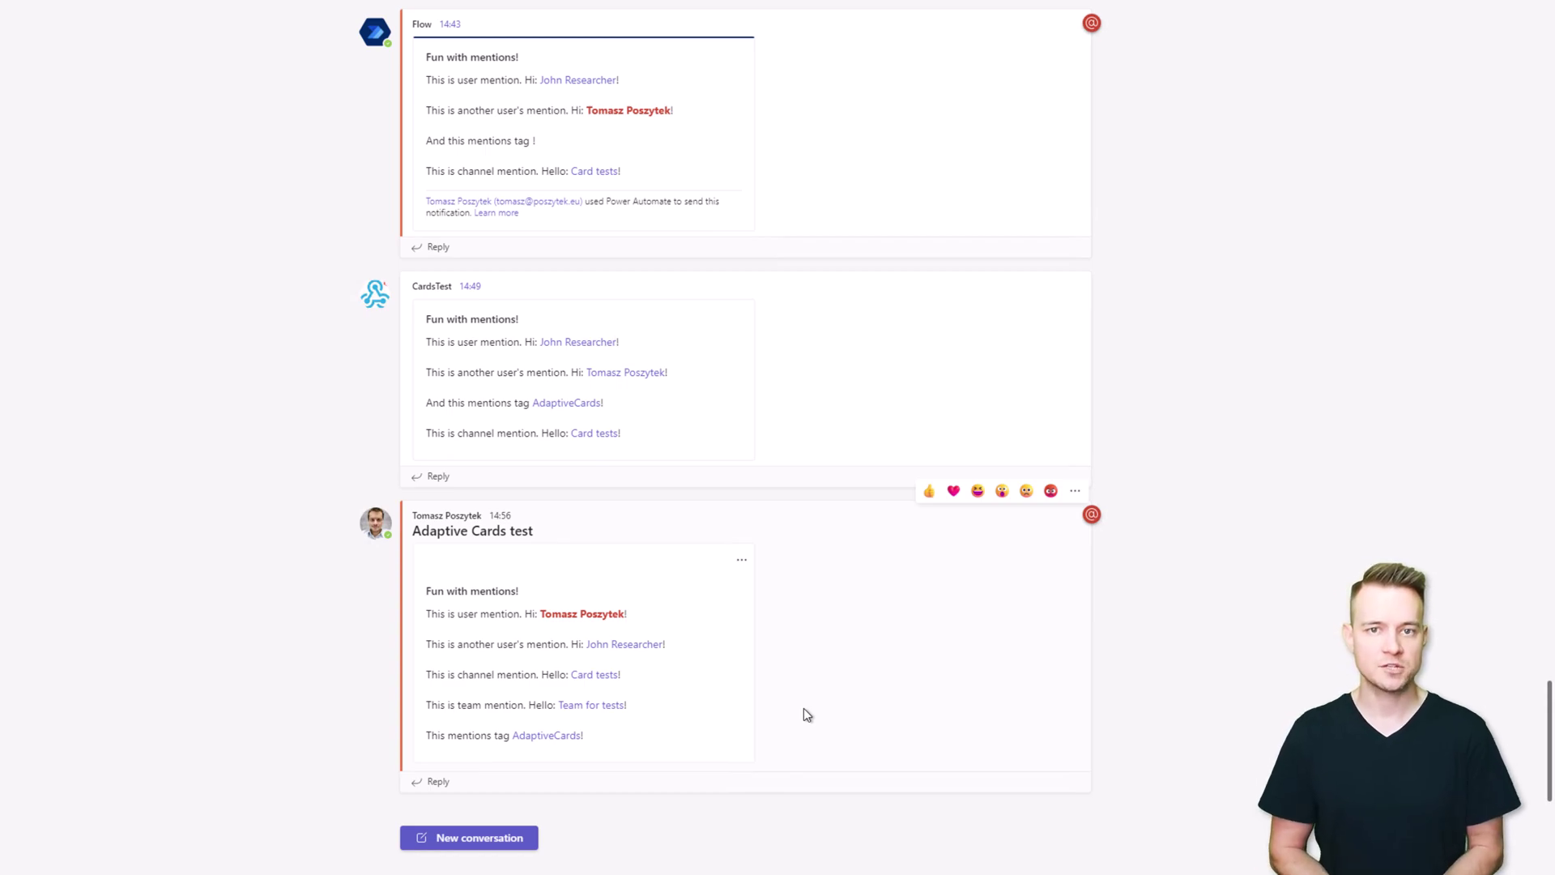